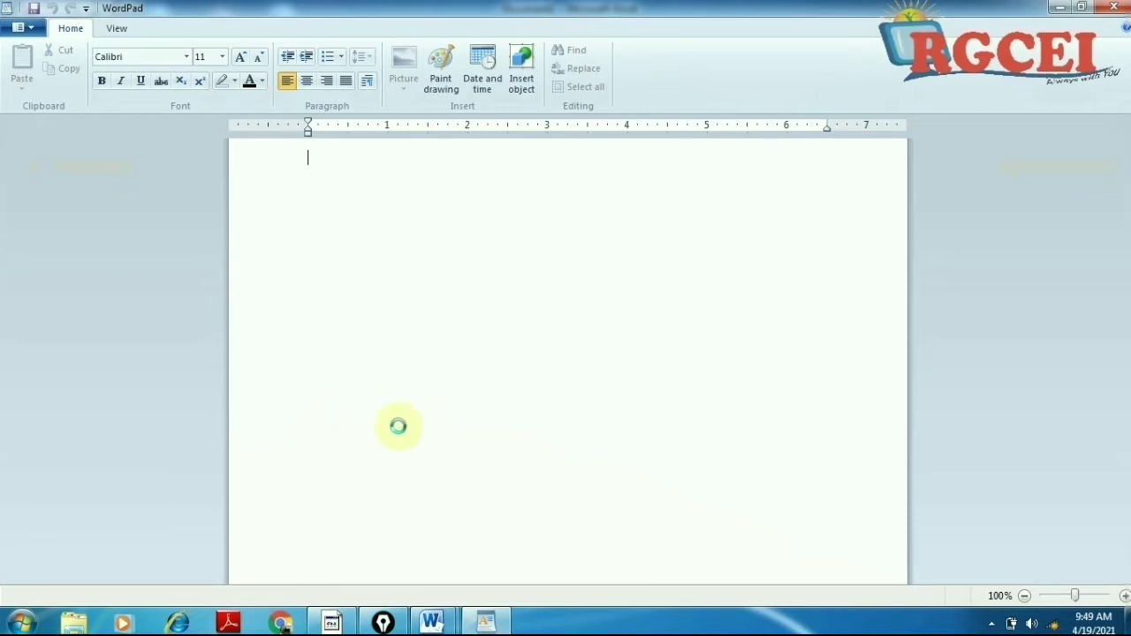
Step: Close the extra empty Word document and bring WordPad to the front
mouse_move(432, 622)
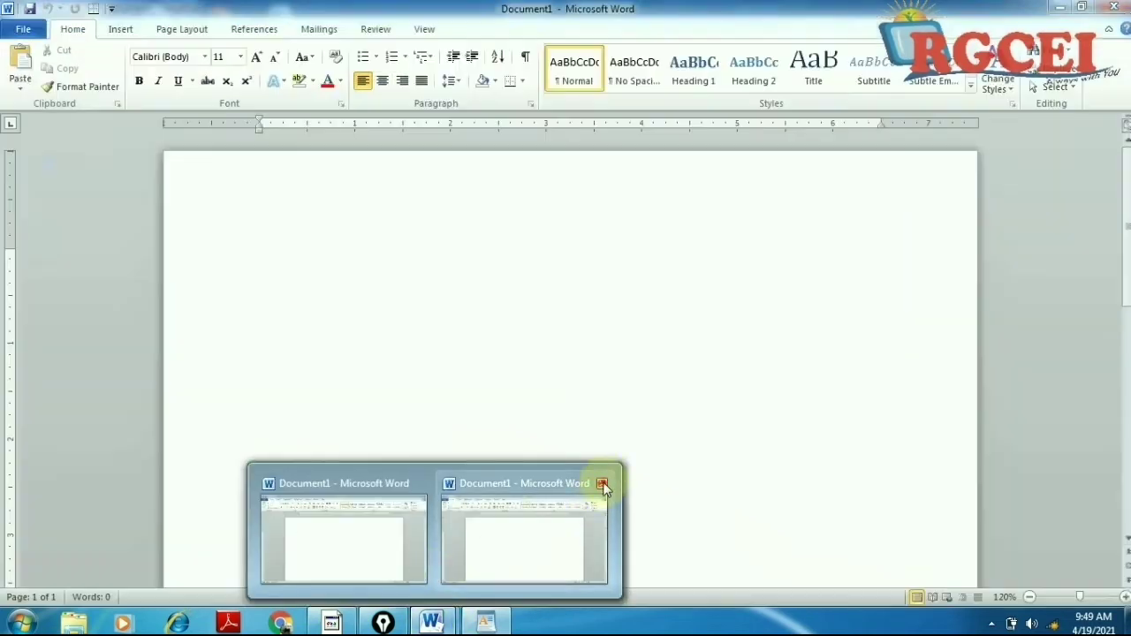
click(602, 484)
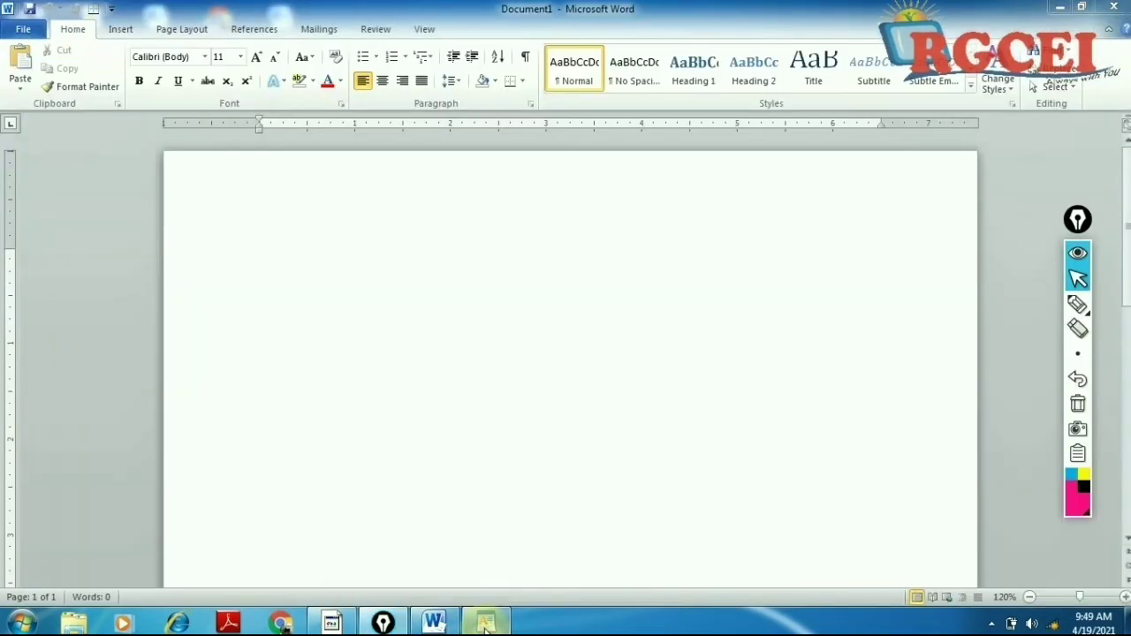
click(486, 622)
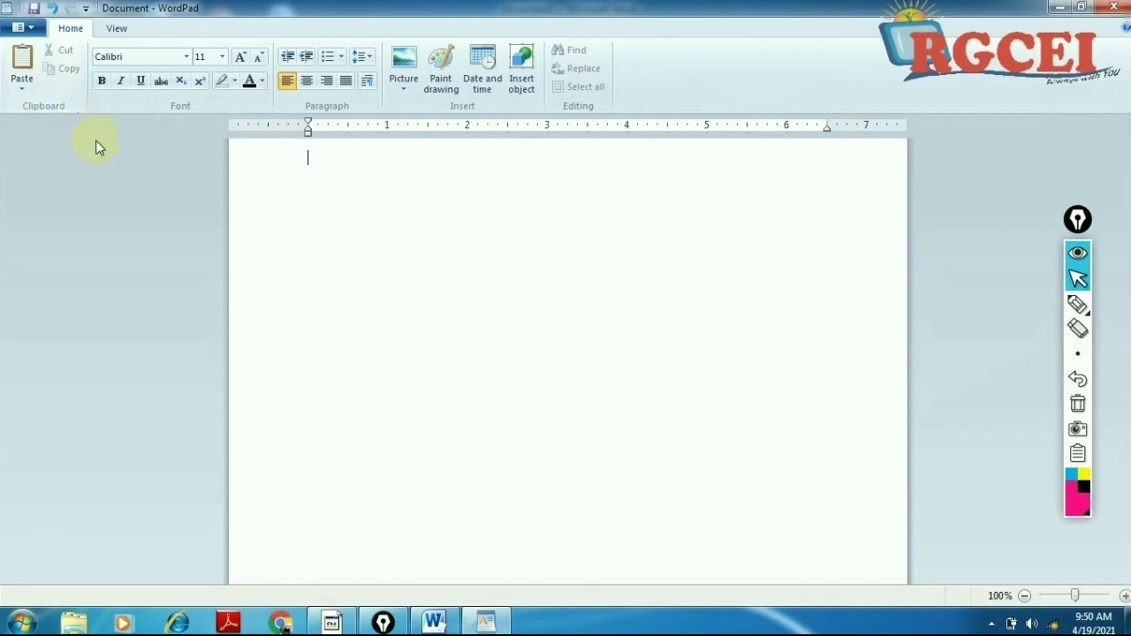
Step: Generate sample paragraphs with =rand() in Word, cut them, and quit Word without saving
click(432, 622)
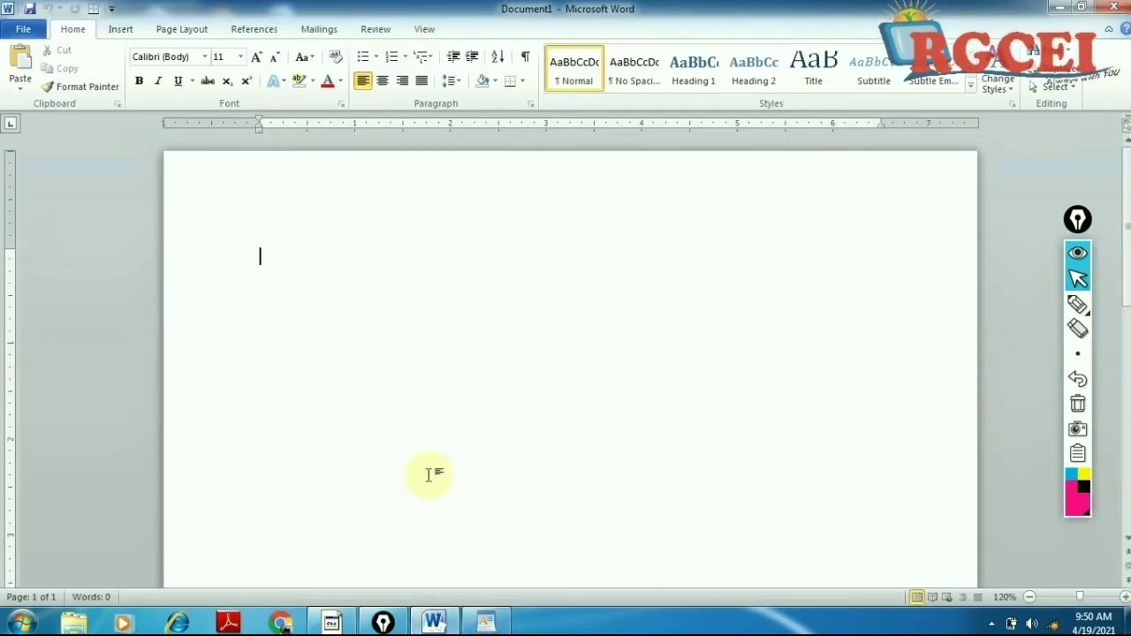
text(=rand()
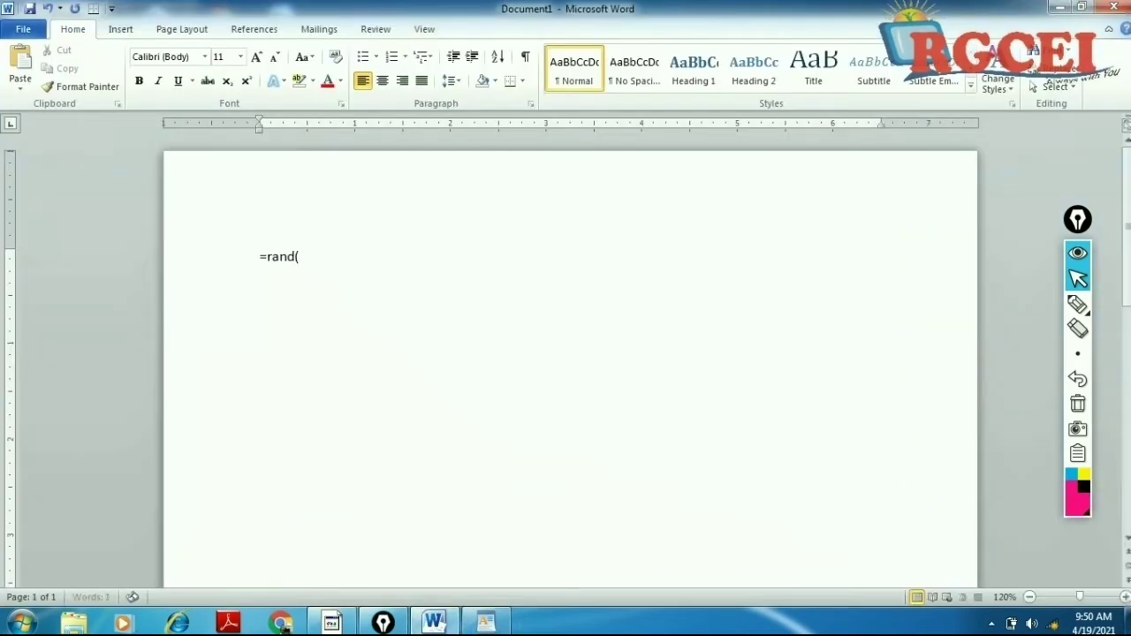
text())
key(Return)
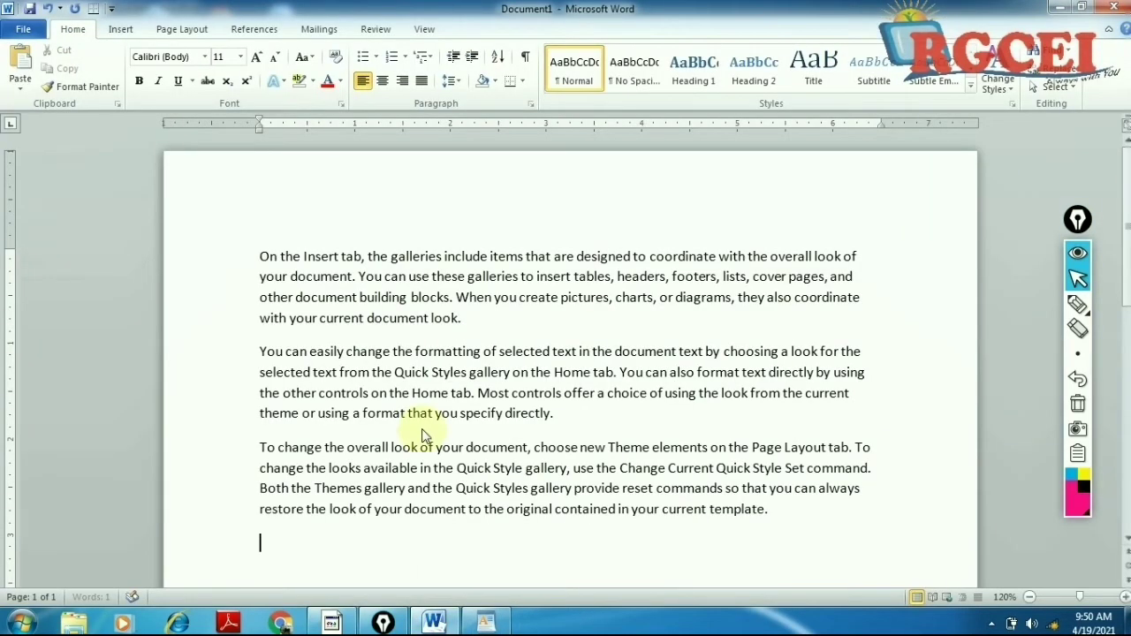
key(ctrl+a)
key(ctrl+c)
key(Delete)
click(1112, 7)
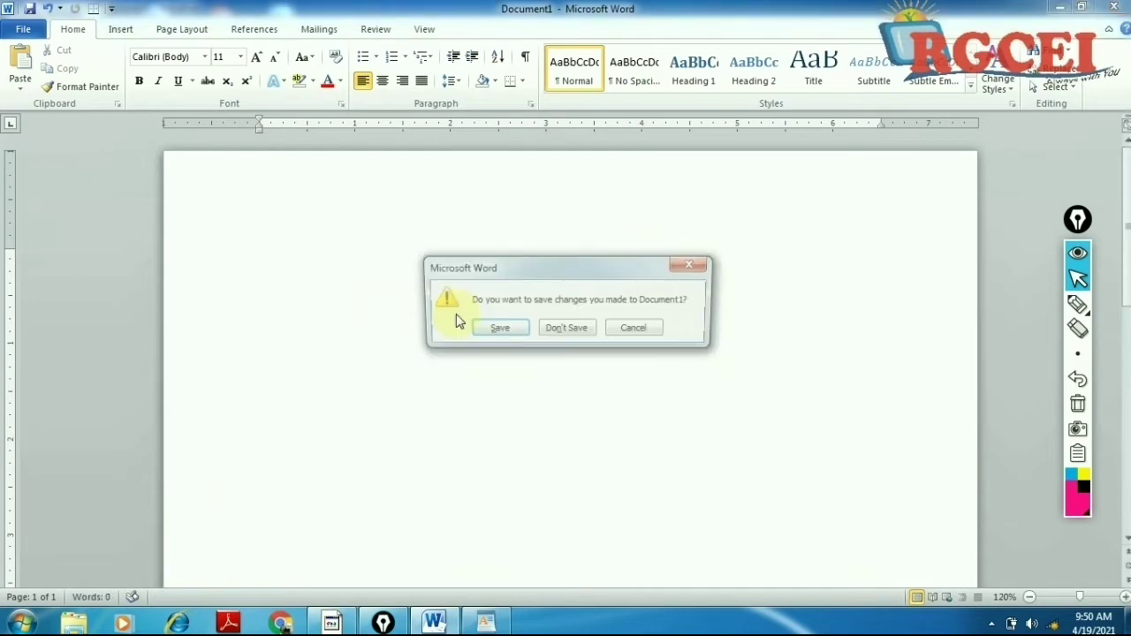
click(566, 328)
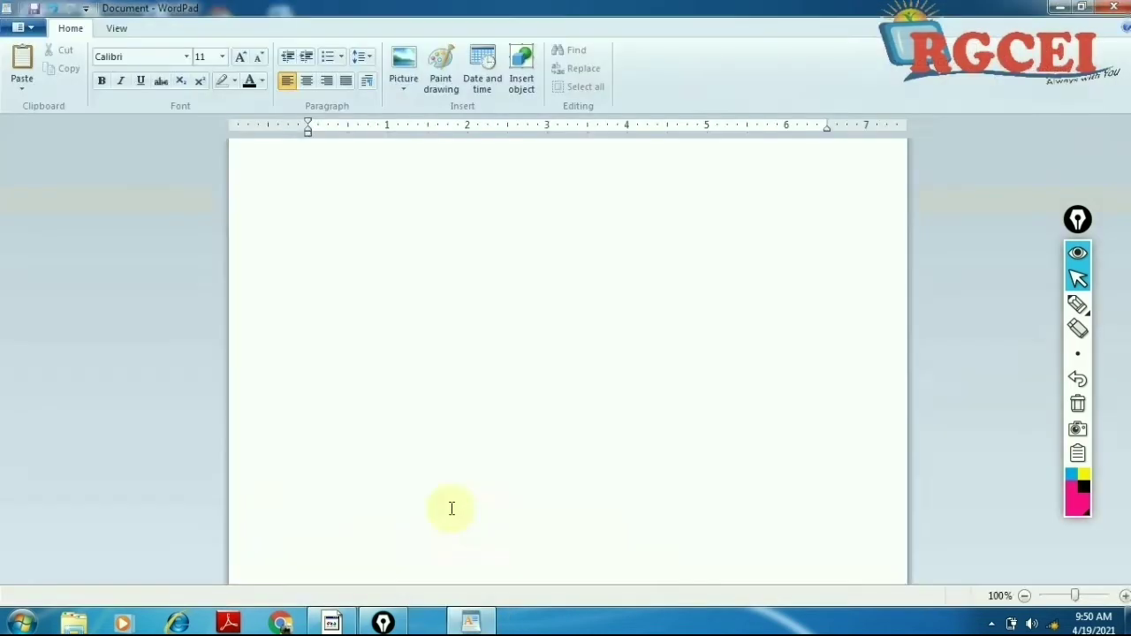
Step: Paste the three sample paragraphs into the WordPad document
key(ctrl+v)
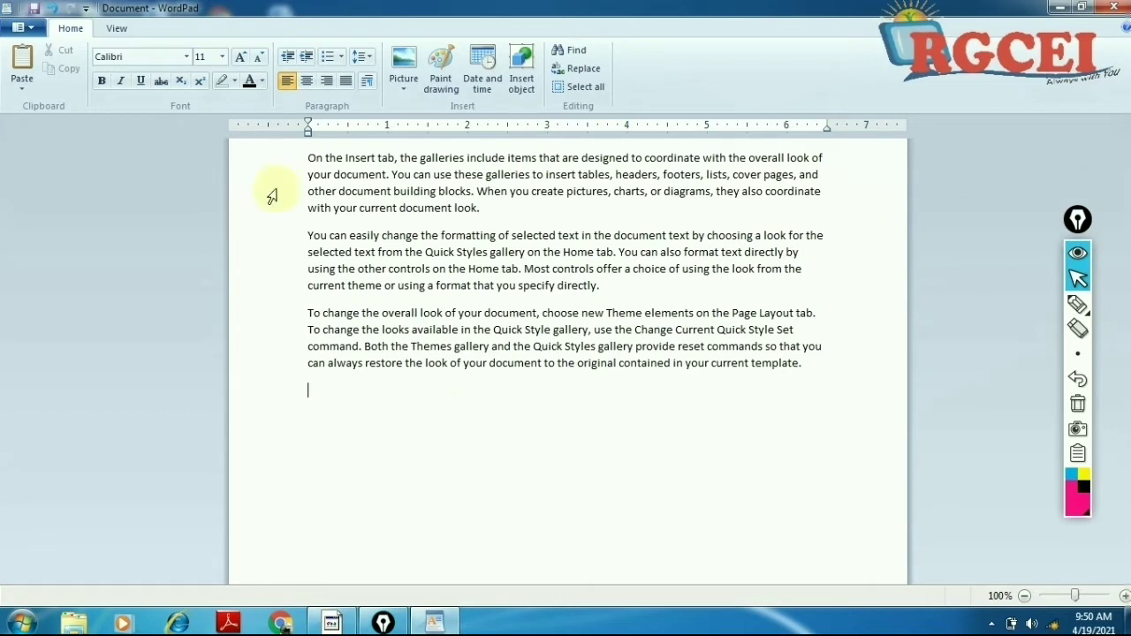
click(301, 159)
drag(312, 261, 288, 384)
click(340, 409)
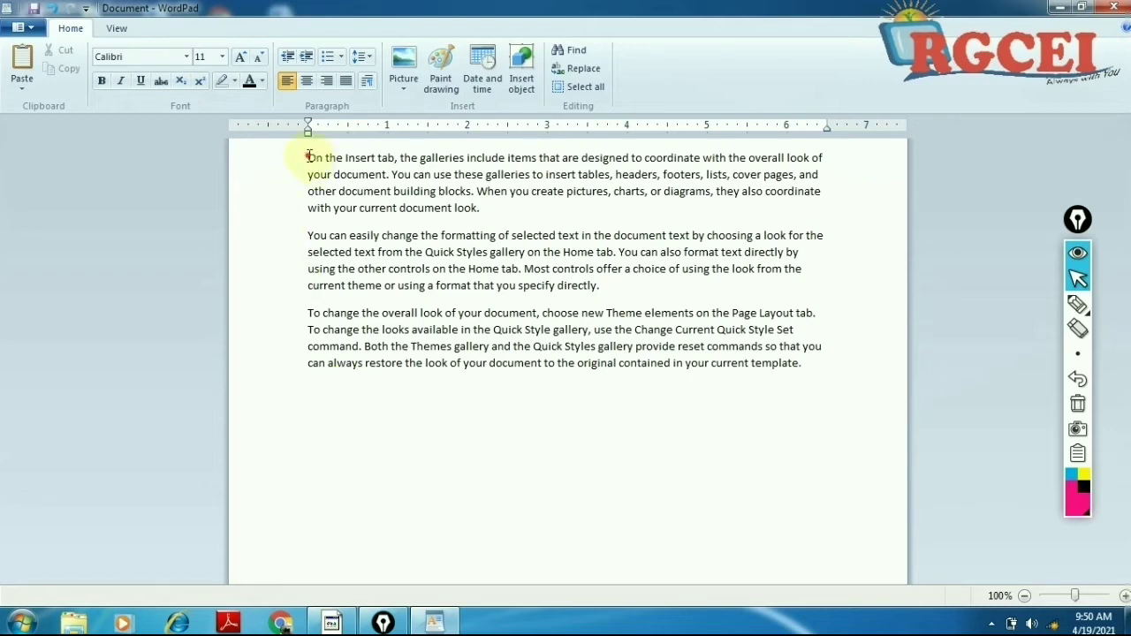
drag(307, 157, 752, 389)
click(600, 444)
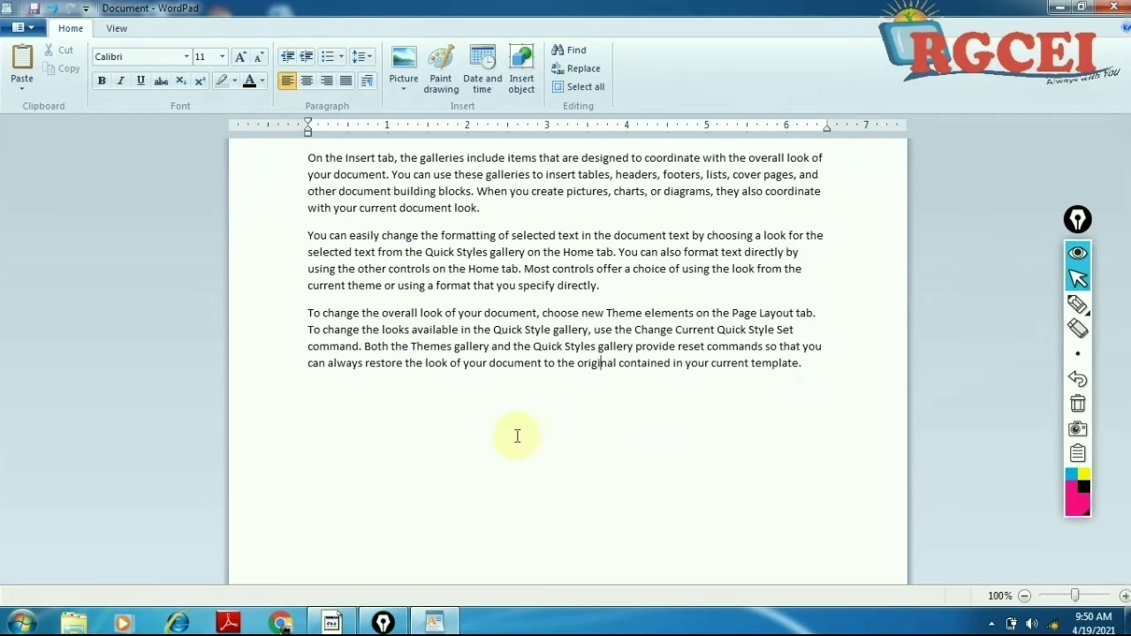
Step: Insert an empty line after 'look.' at the end of the first paragraph
click(821, 372)
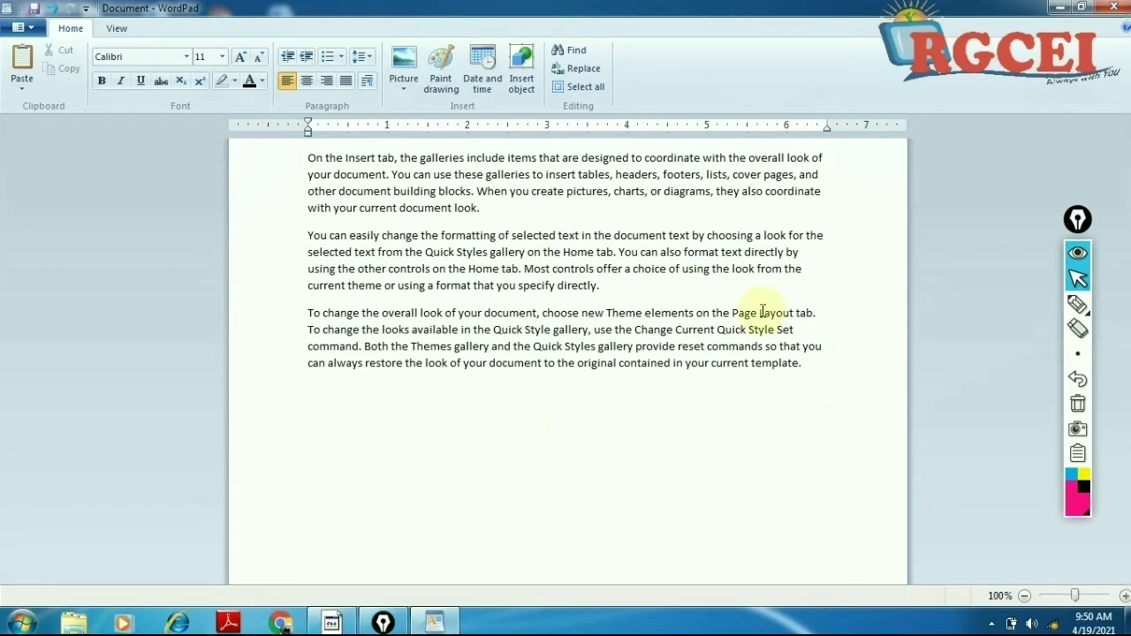
drag(295, 159, 404, 379)
click(515, 434)
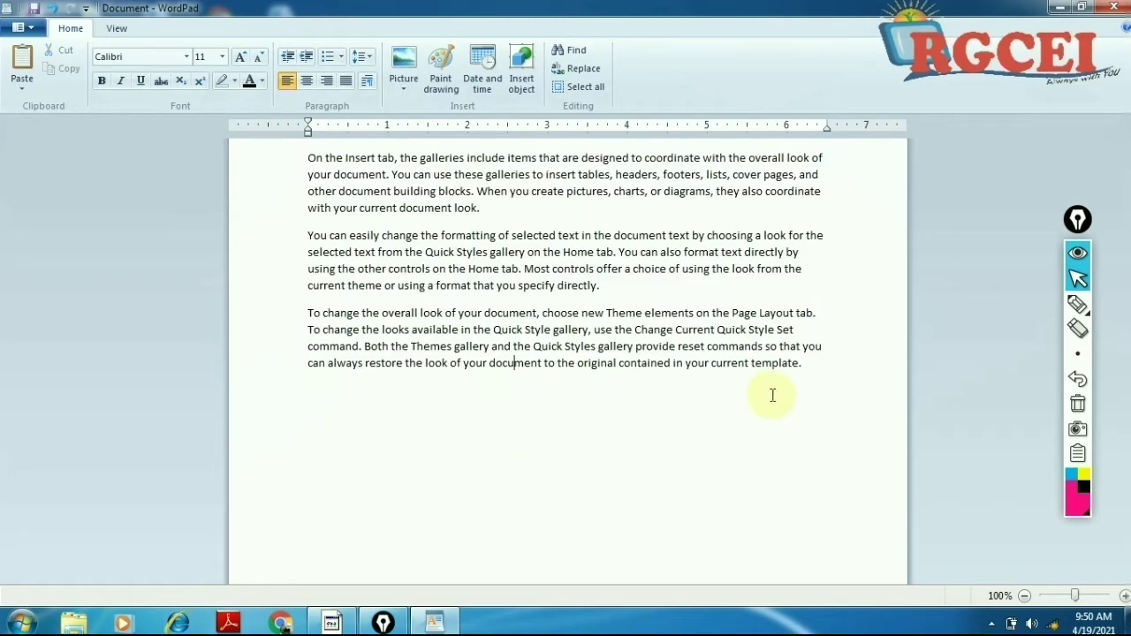
click(560, 211)
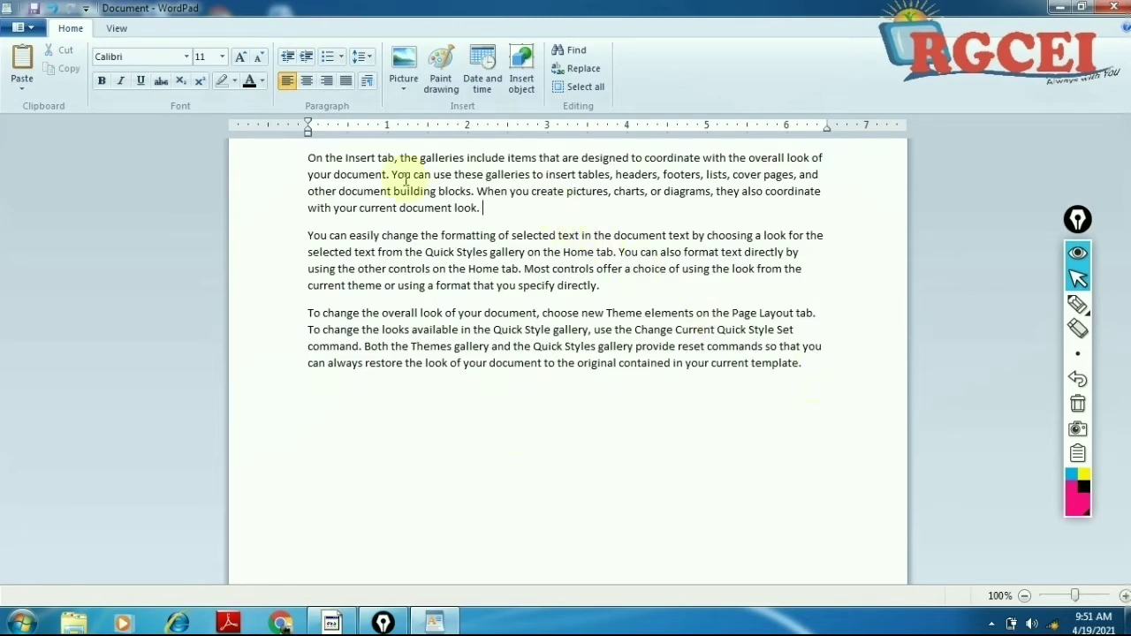
key(Return)
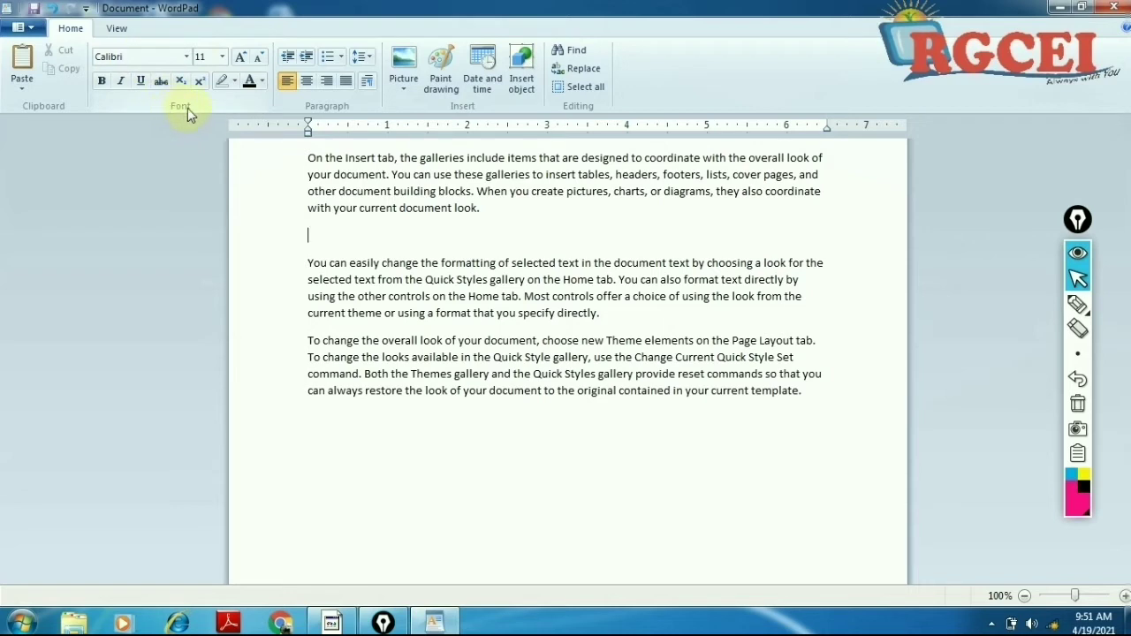
Step: Pick DevLys 010 from the font name list for the empty line
click(115, 59)
click(135, 57)
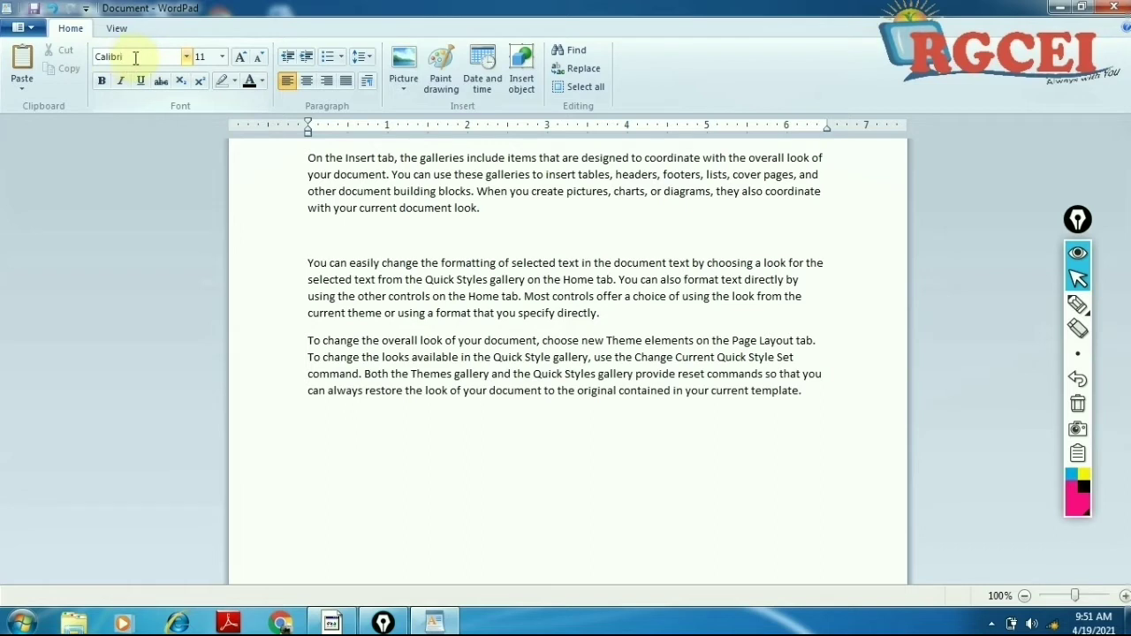
click(186, 57)
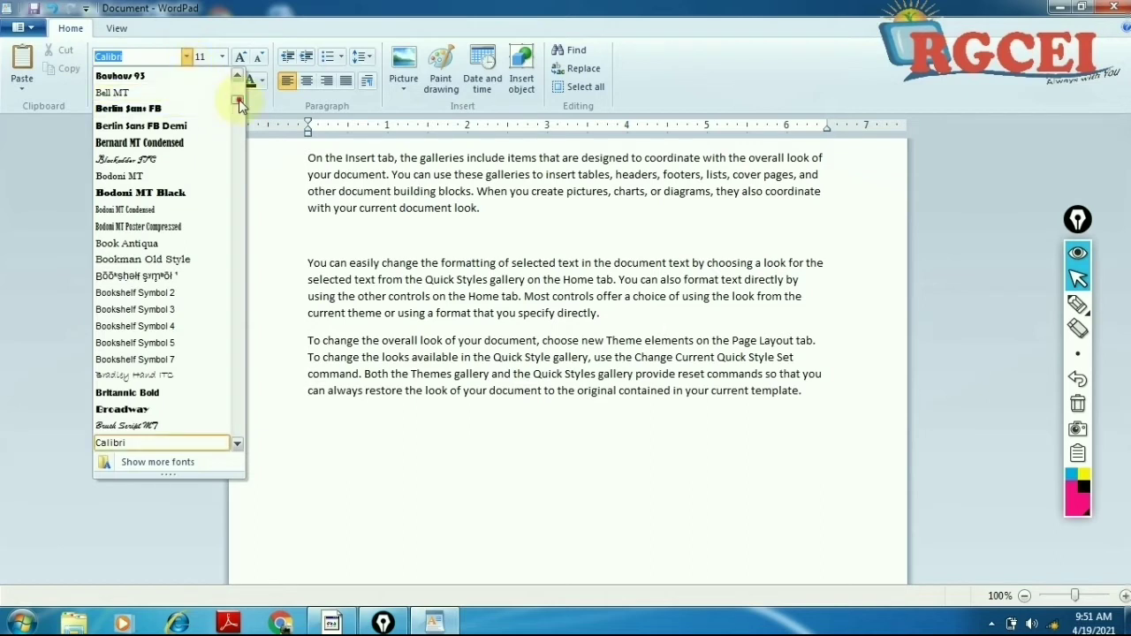
scroll(239, 99, up, 5)
mouse_move(238, 99)
mouse_down()
mouse_move(240, 88)
mouse_move(240, 429)
mouse_move(251, 114)
mouse_up()
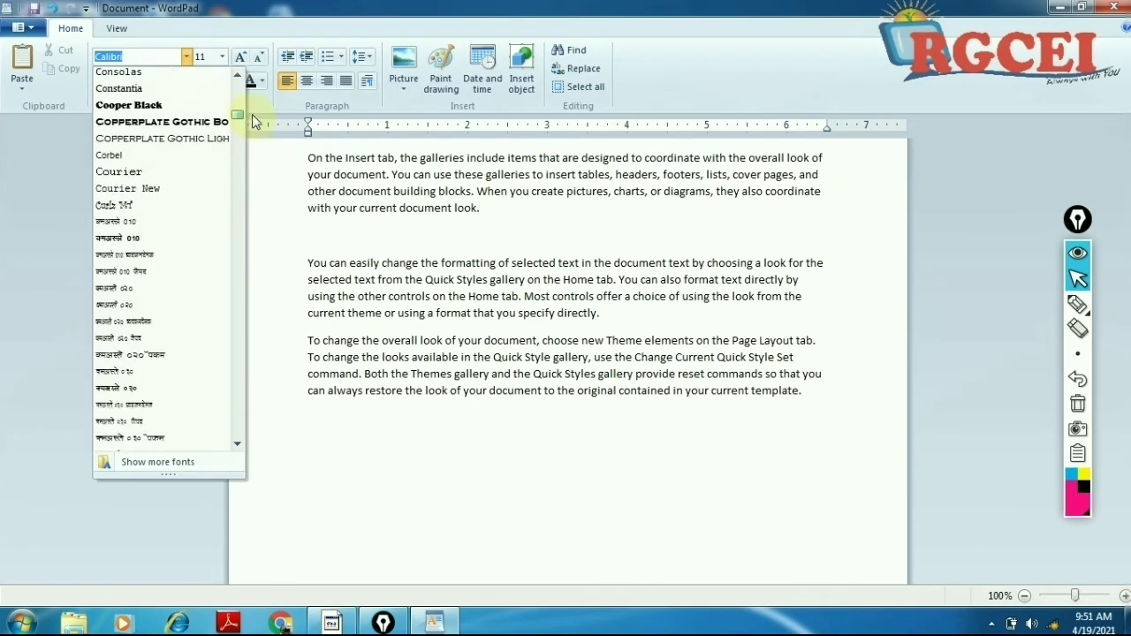
click(130, 225)
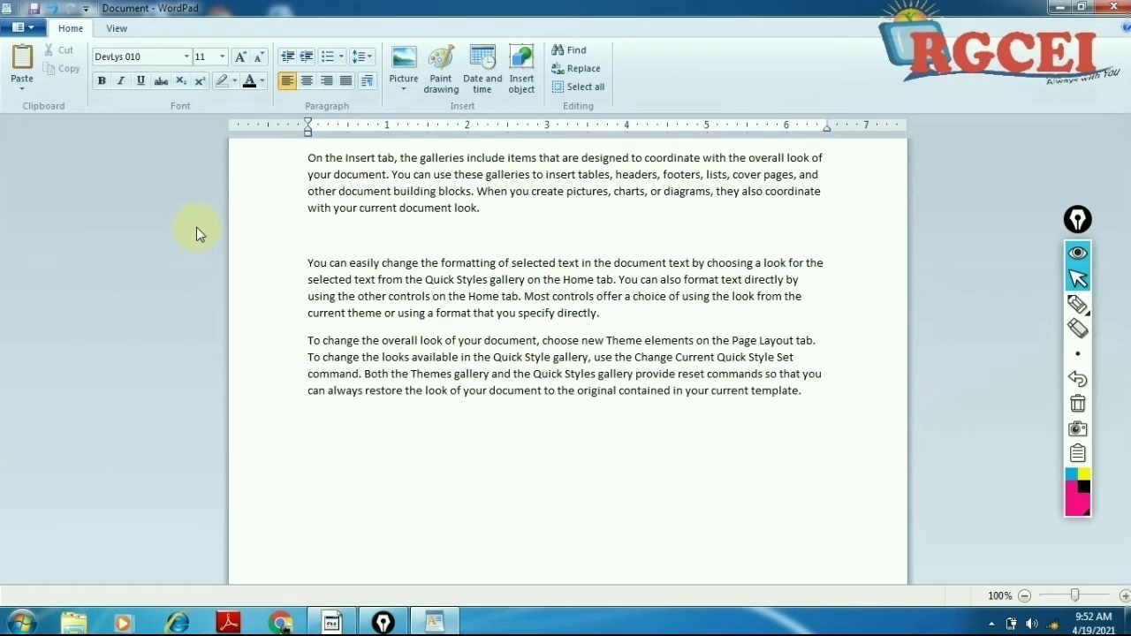
Step: Type 'jke vkS j ';ke' on the blank line in DevLys 010, then select that Hindi line
text(jke )
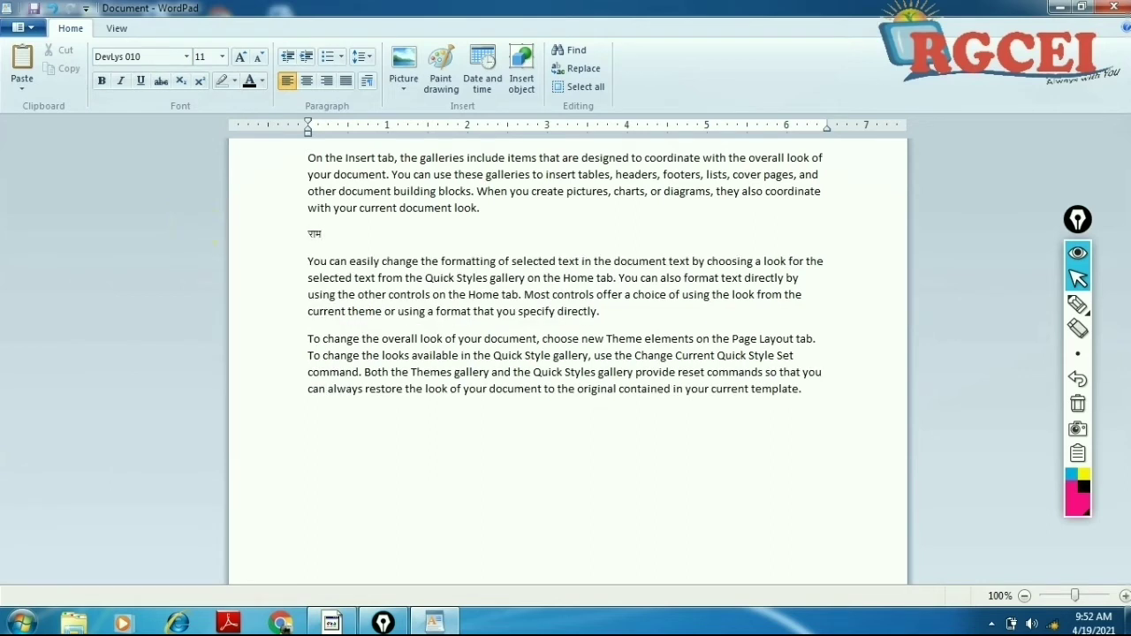
text(vkS j ';ke)
drag(309, 157, 341, 193)
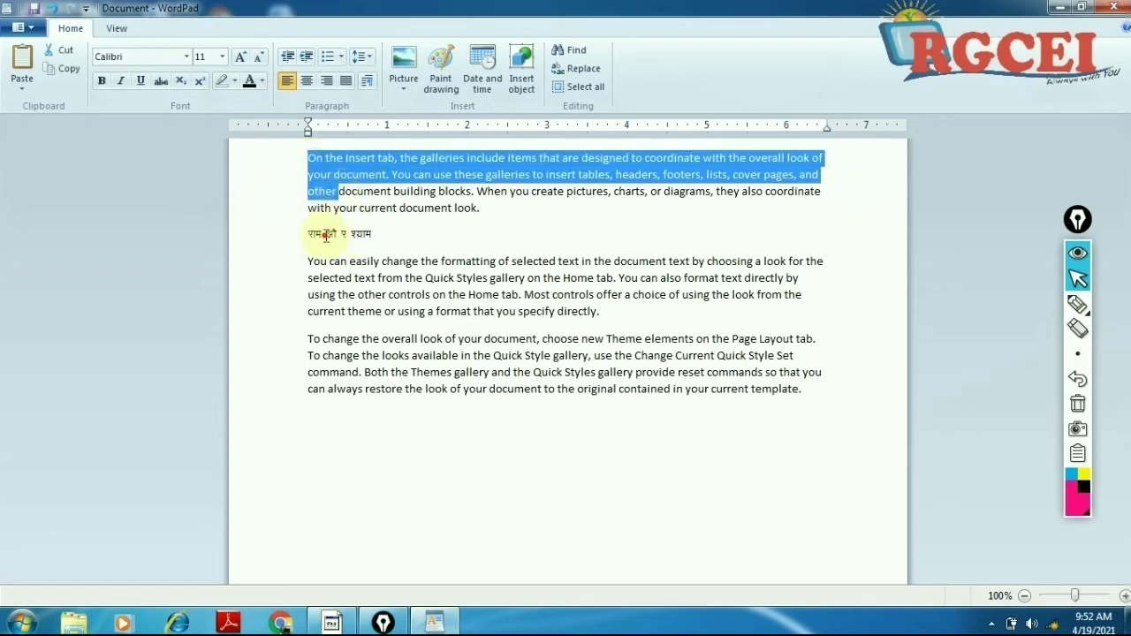
mouse_move(309, 234)
mouse_down()
mouse_move(358, 241)
mouse_move(305, 210)
mouse_move(299, 244)
mouse_up()
click(420, 258)
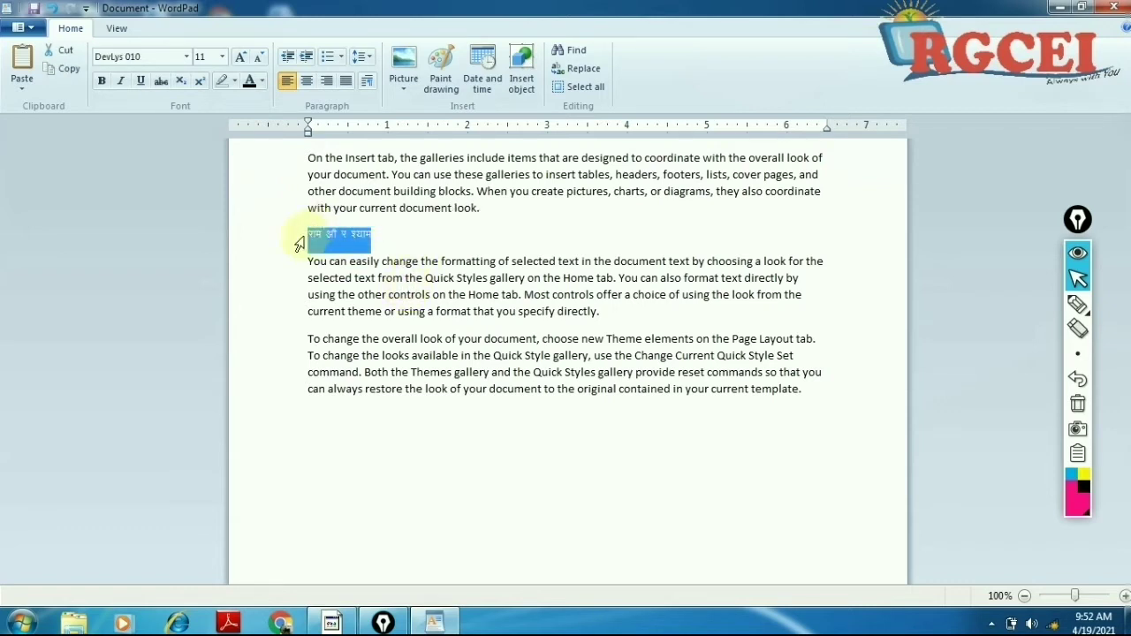
click(404, 235)
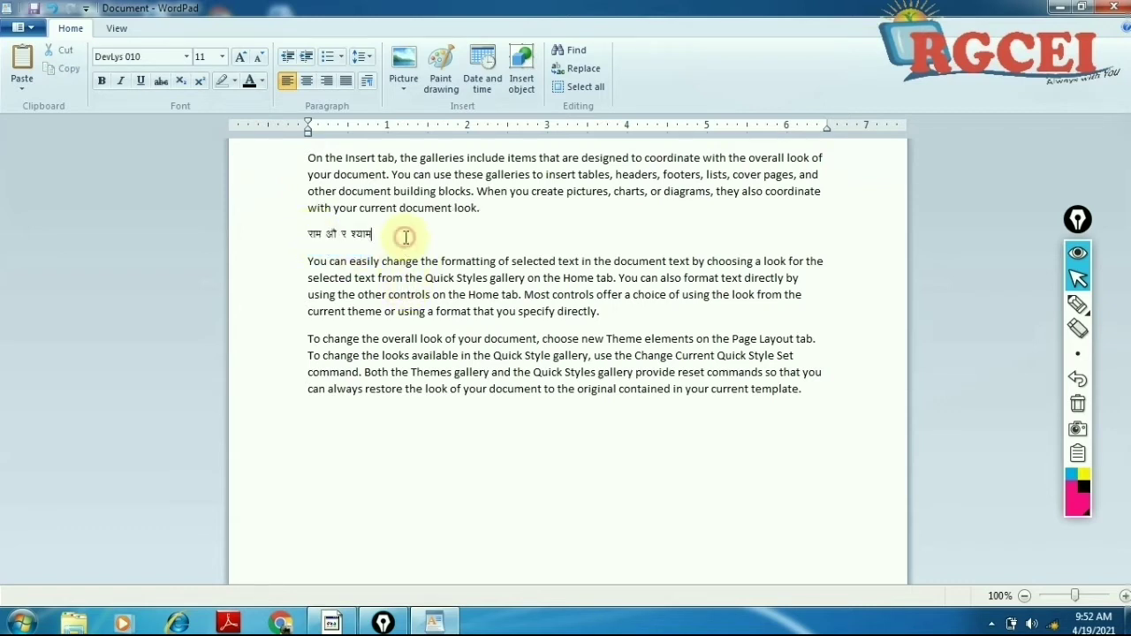
drag(415, 236, 297, 237)
drag(396, 240, 308, 235)
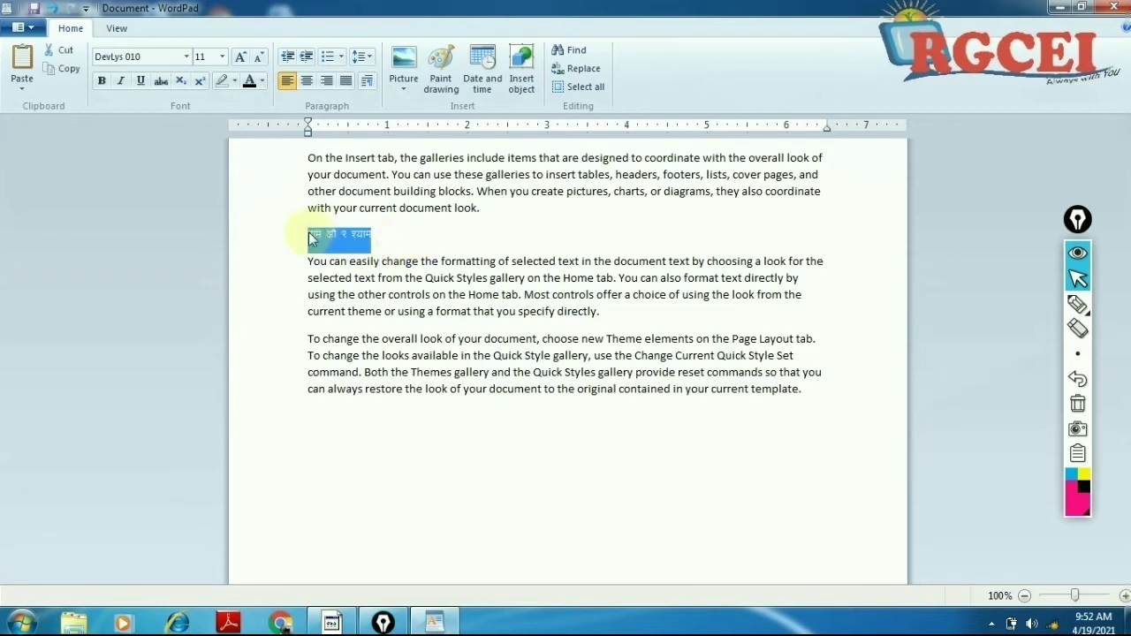
Step: Scroll the font list and apply Kruti Dev 010 to the selected Hindi line
click(188, 59)
click(188, 59)
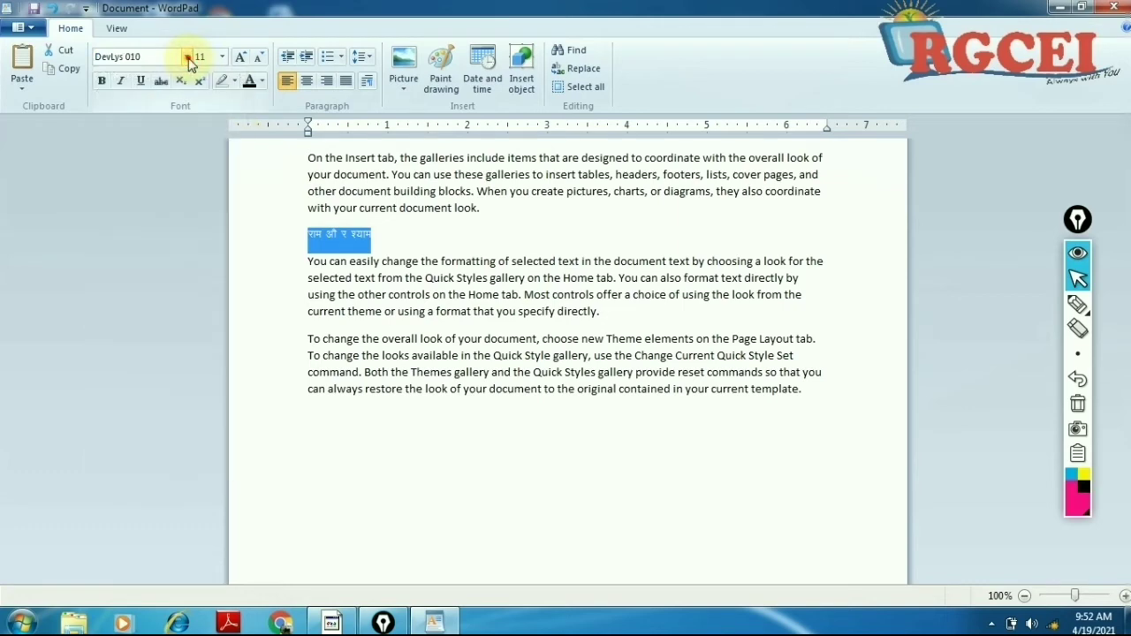
click(188, 59)
click(188, 59)
click(188, 59)
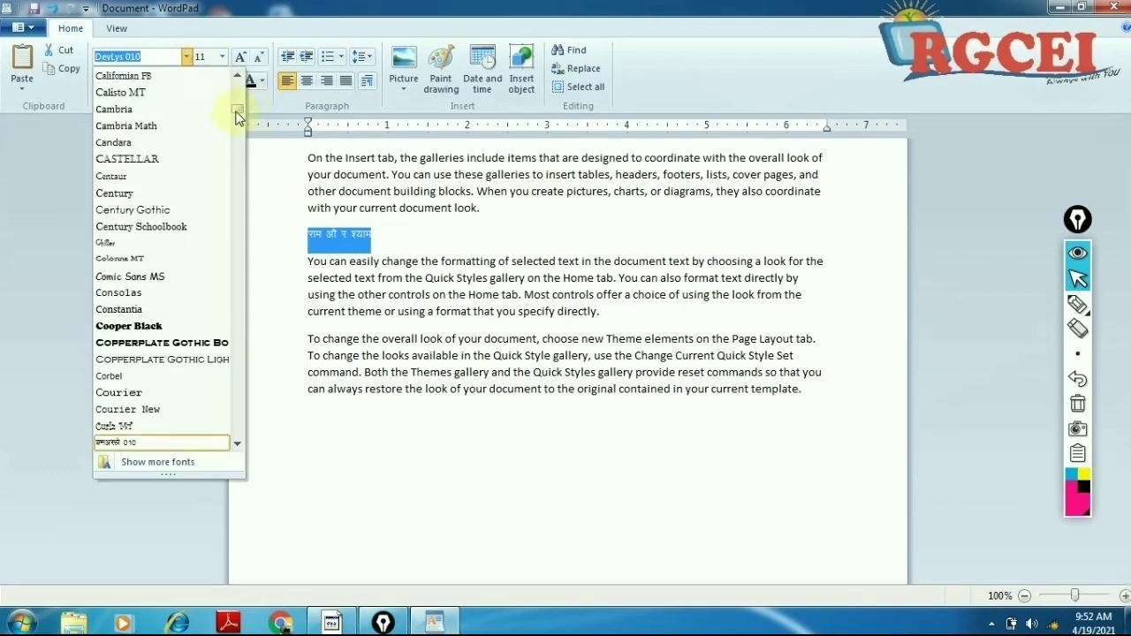
drag(237, 114, 237, 122)
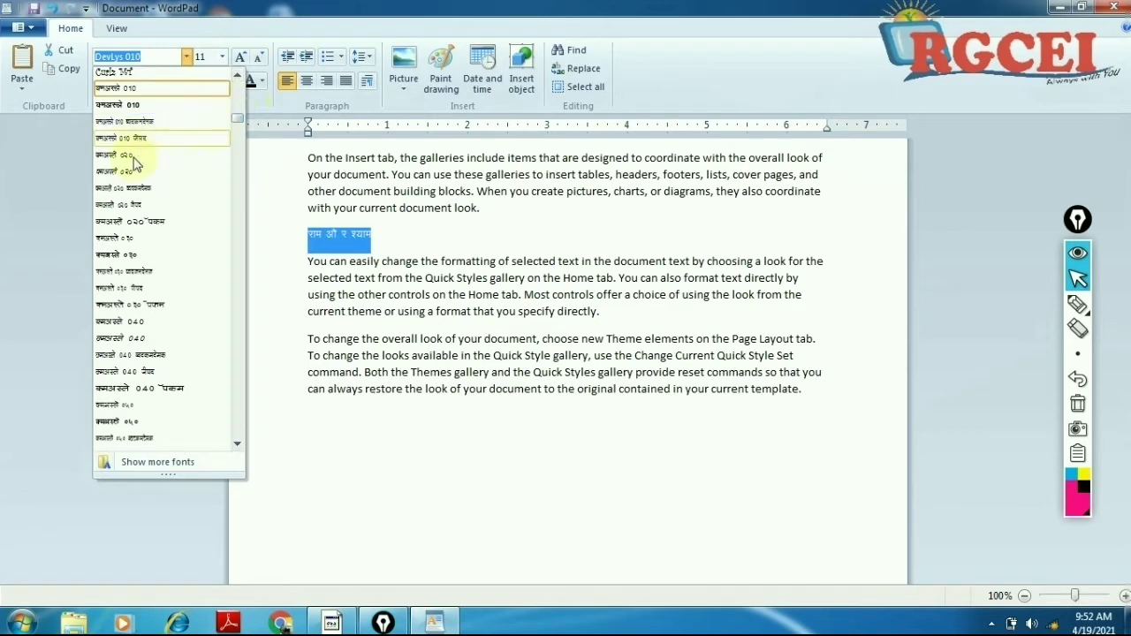
scroll(164, 279, down, 2)
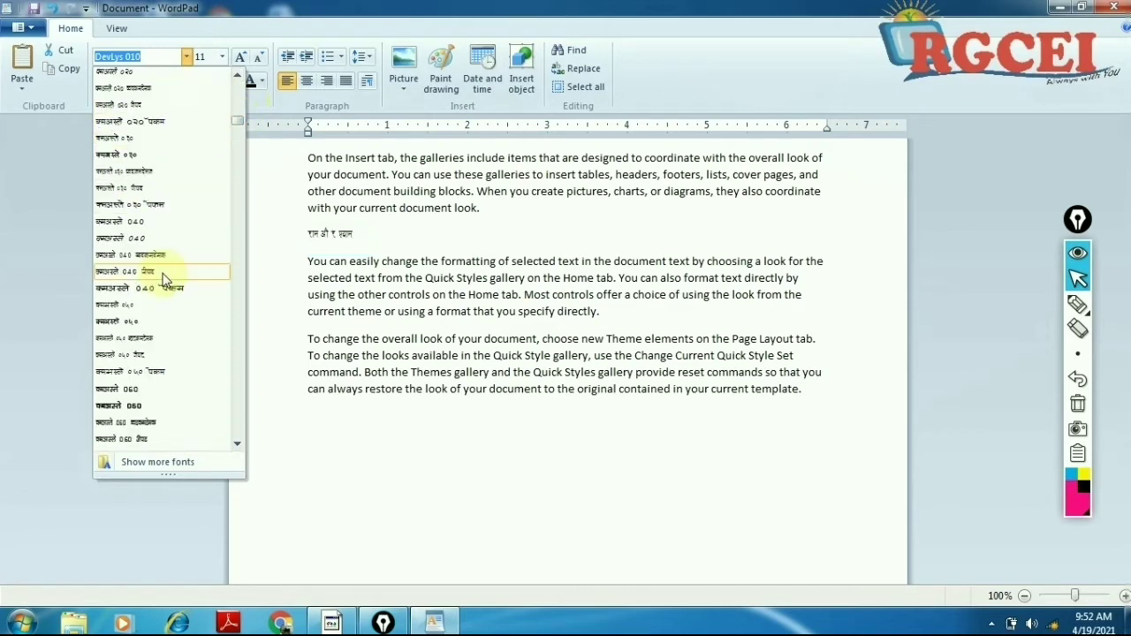
scroll(164, 279, down, 15)
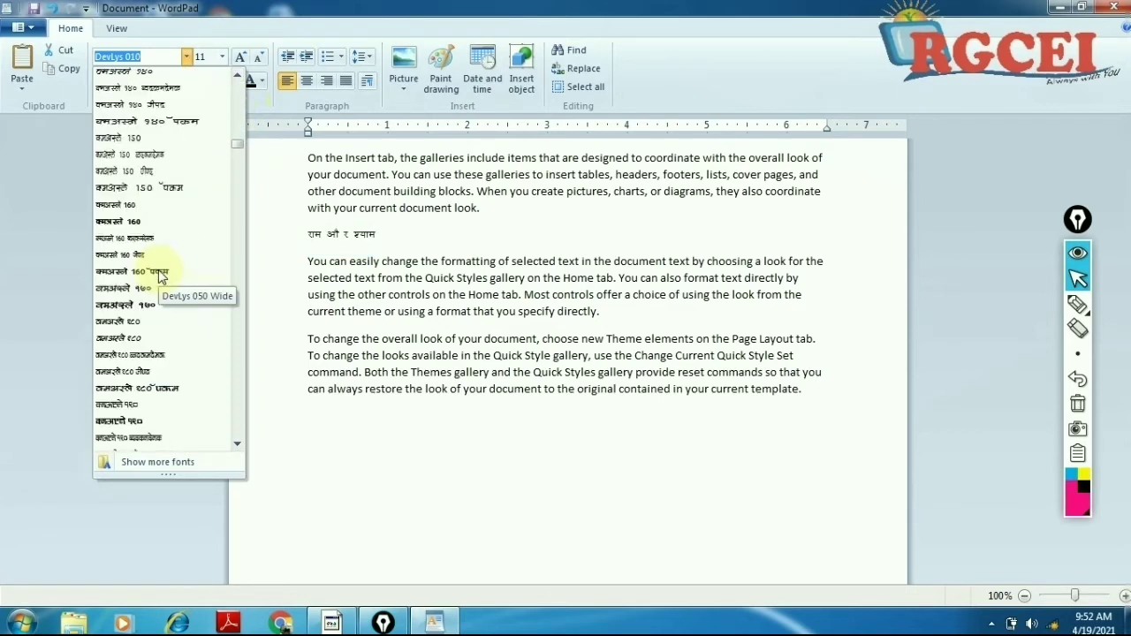
scroll(159, 269, down, 10)
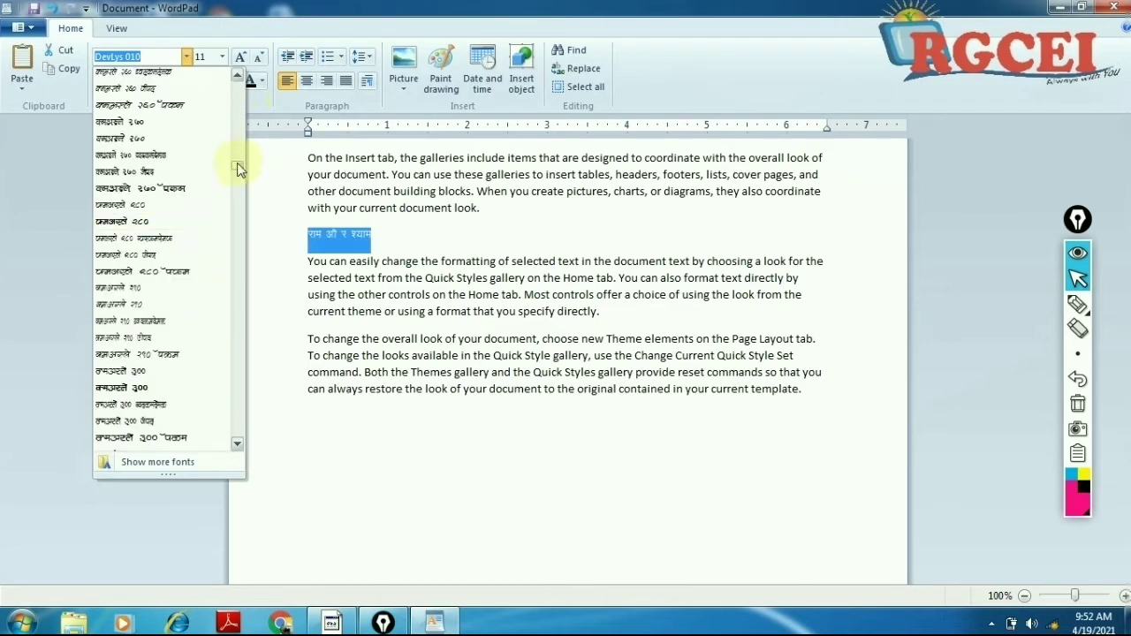
drag(238, 168, 236, 233)
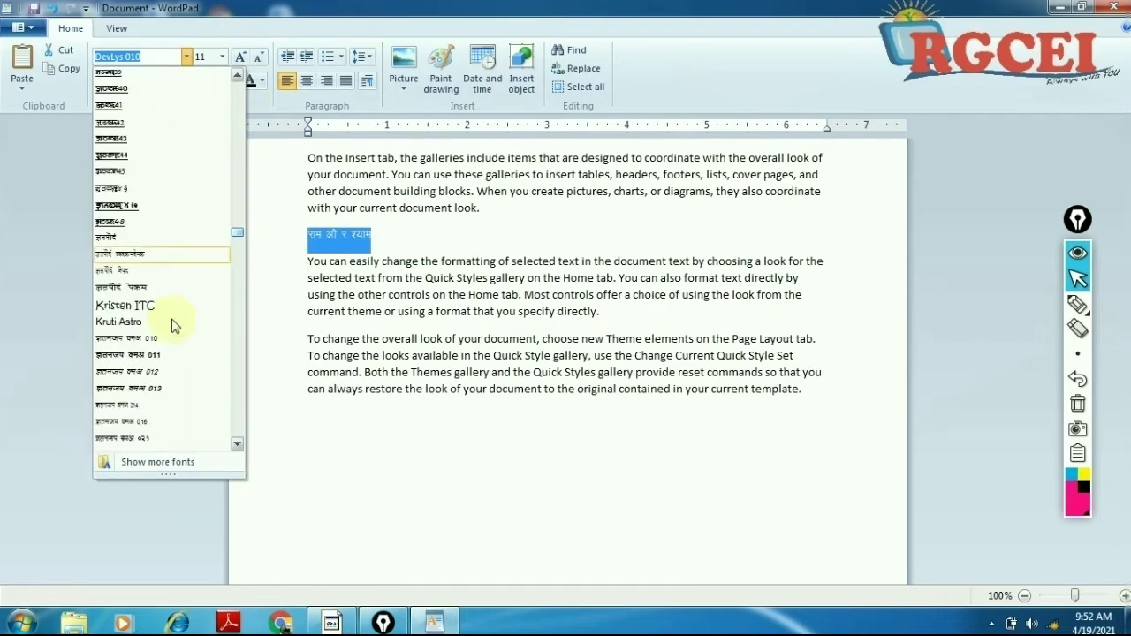
click(157, 341)
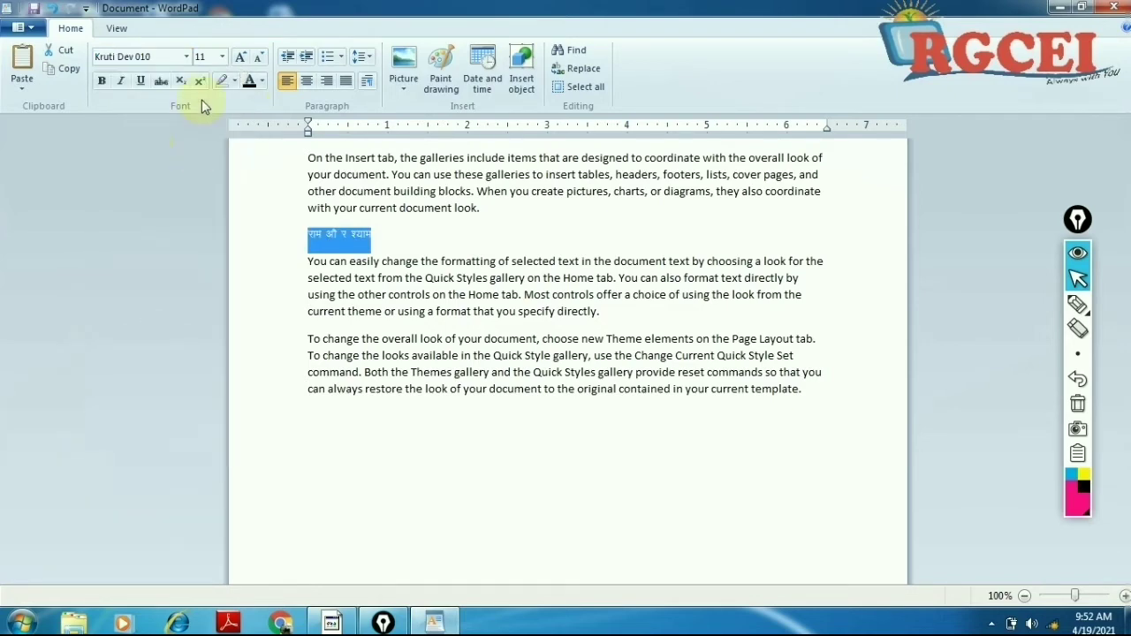
Step: Switch the Hindi line to Kruti Dev 011 so it reads राम और श्याम
click(186, 56)
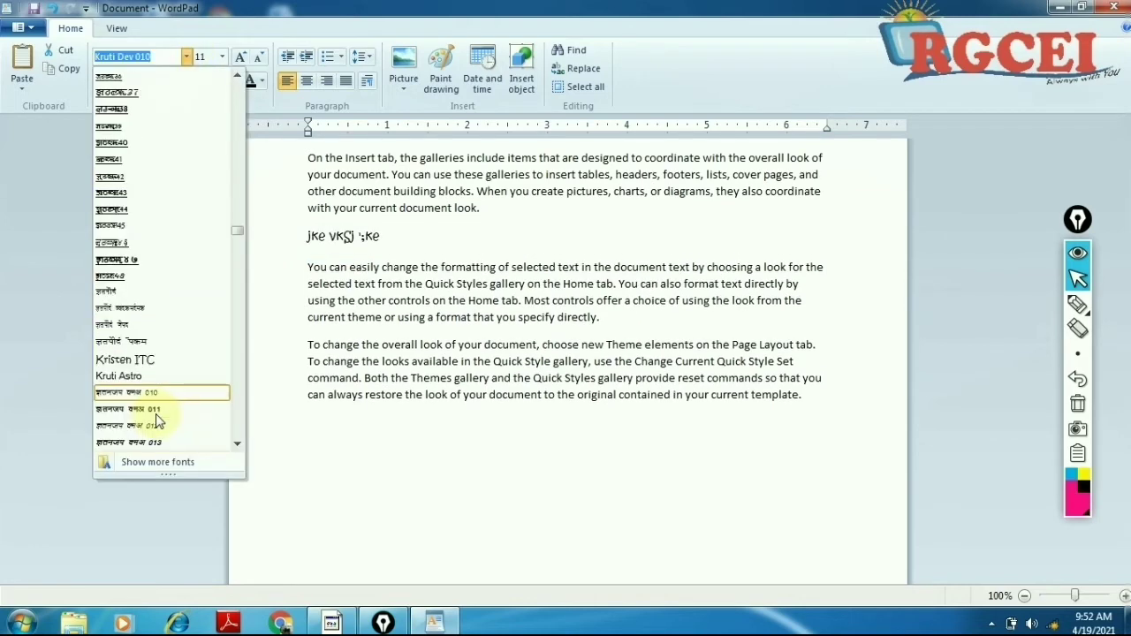
click(152, 409)
click(415, 237)
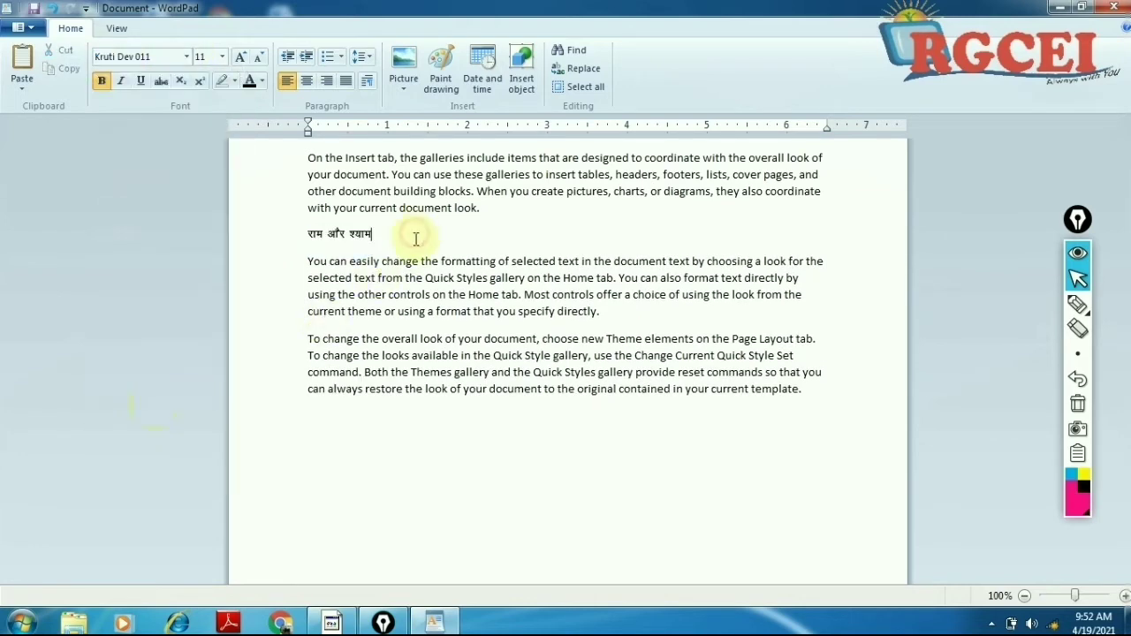
scroll(421, 231, up, 4)
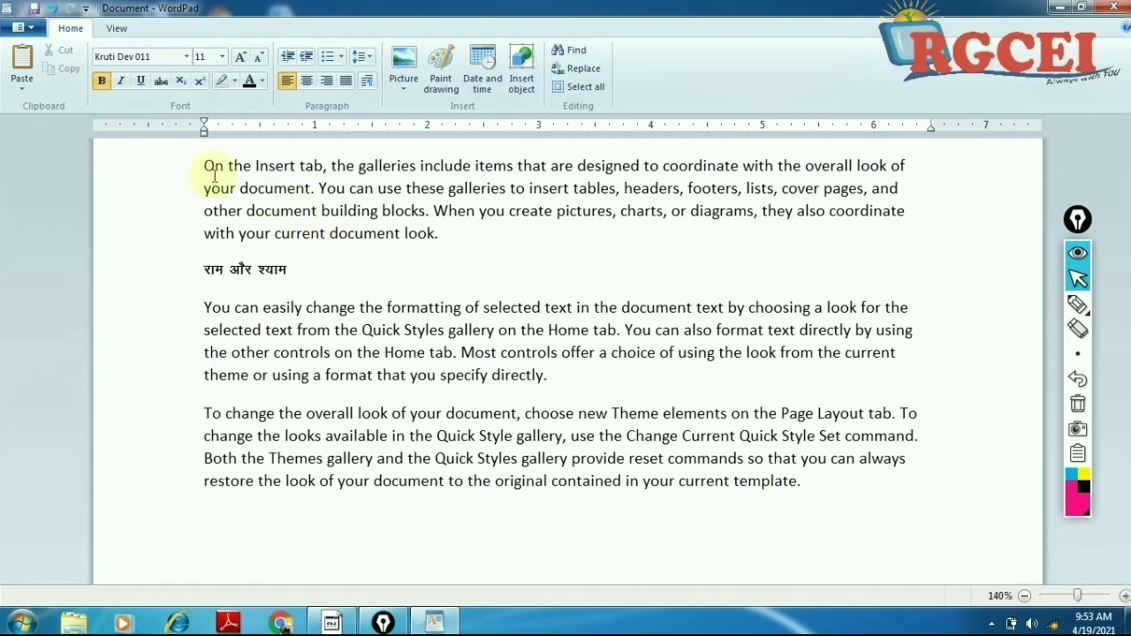
drag(215, 175, 274, 208)
drag(205, 270, 315, 277)
click(318, 278)
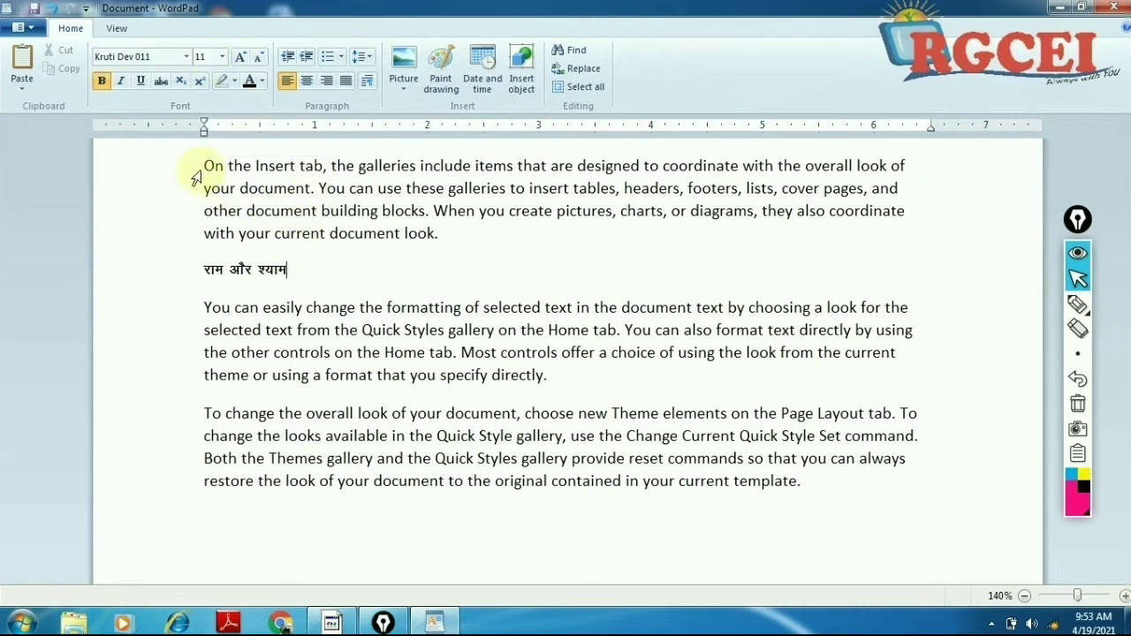
mouse_move(204, 167)
mouse_down()
mouse_move(205, 181)
mouse_move(404, 211)
mouse_move(449, 233)
mouse_move(273, 173)
mouse_move(215, 168)
mouse_up()
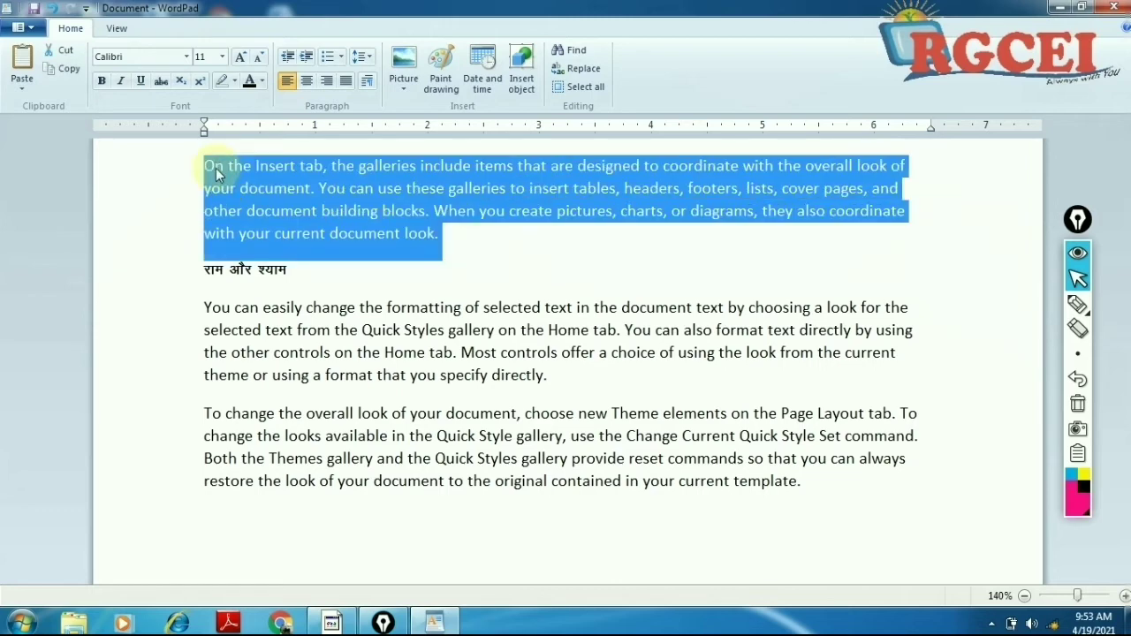
click(357, 216)
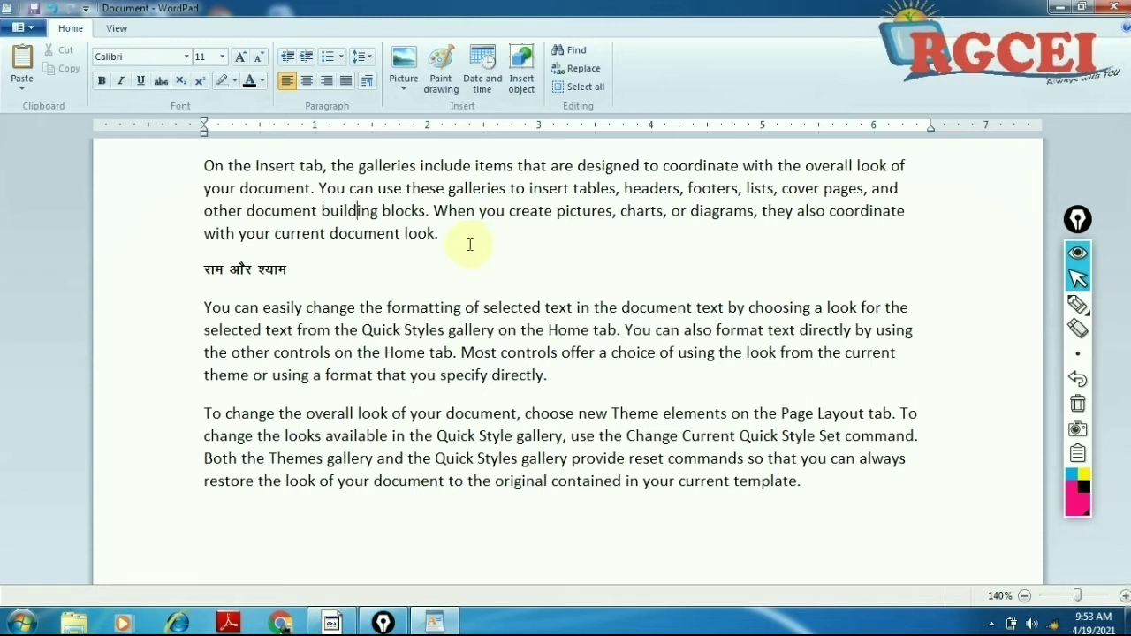
drag(466, 239, 177, 156)
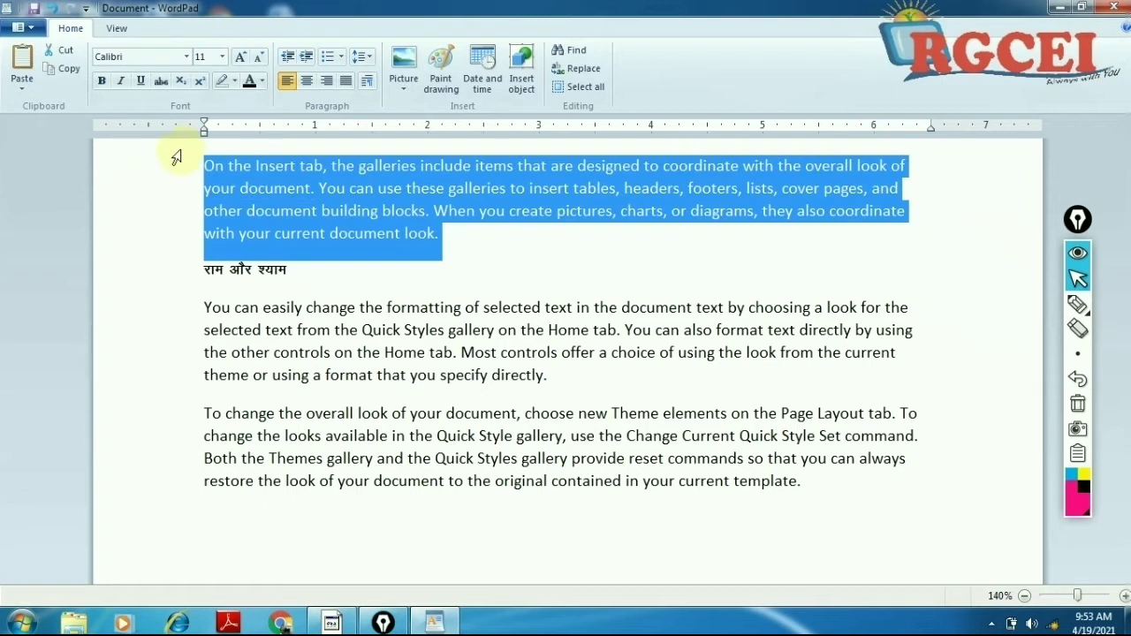
click(193, 165)
click(204, 165)
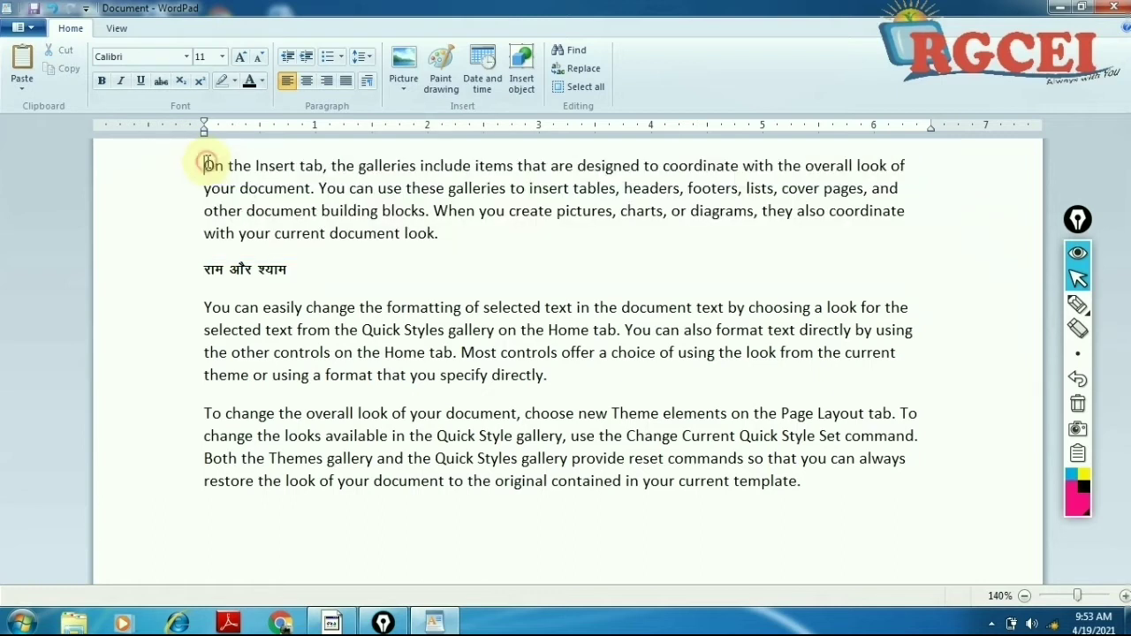
Step: Add a new top line reading 'Learning' above the first paragraph
key(Return)
click(239, 176)
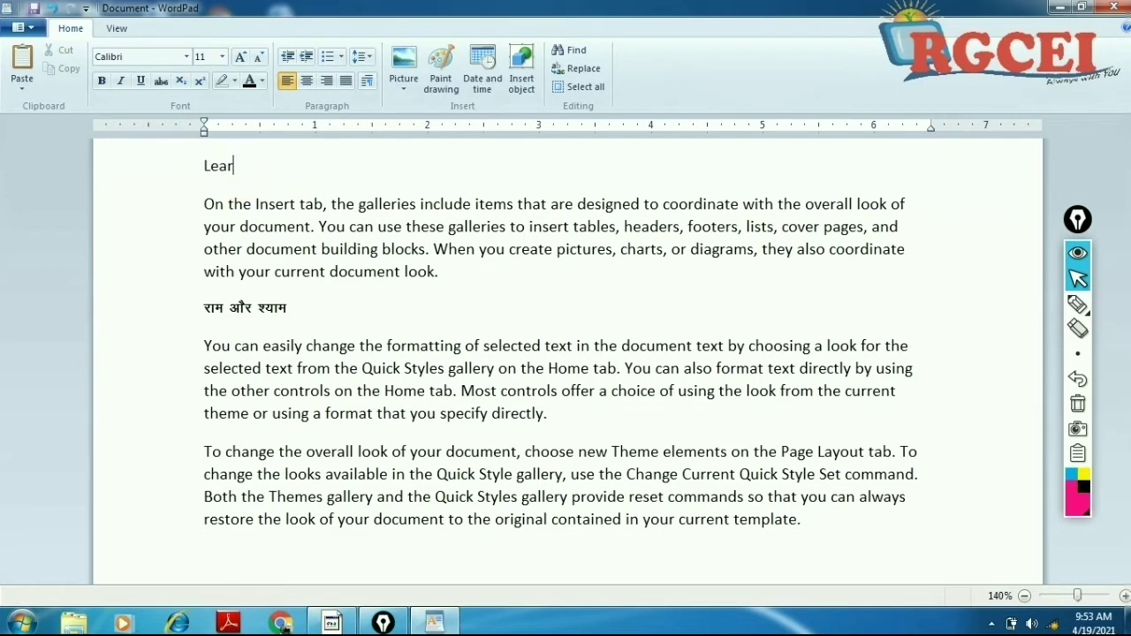
text(Learning)
click(302, 251)
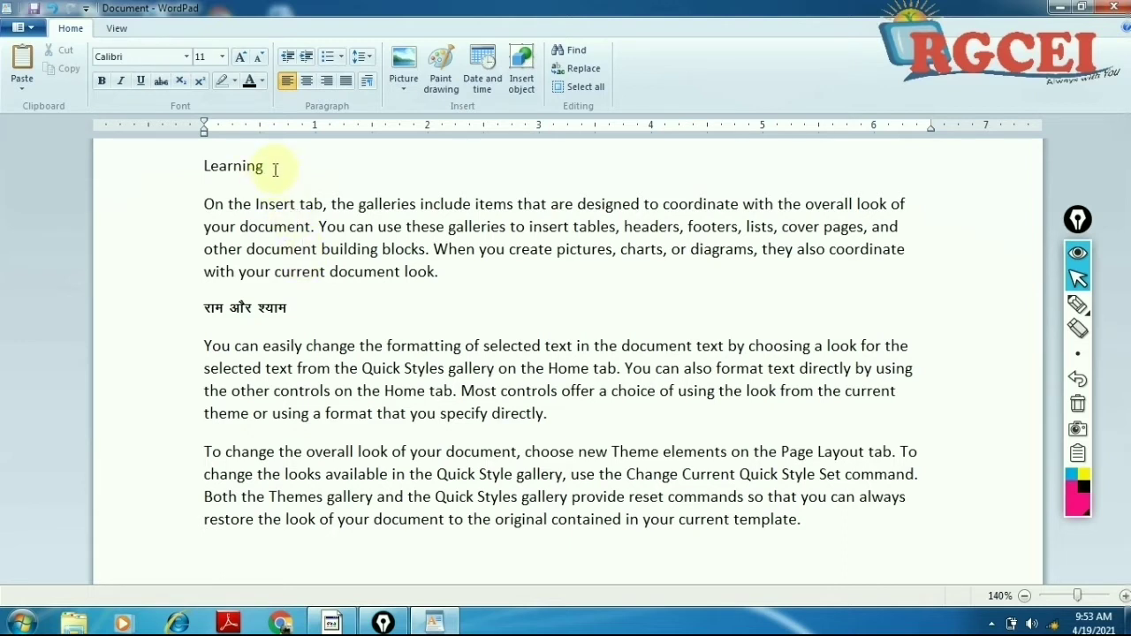
drag(265, 168, 217, 172)
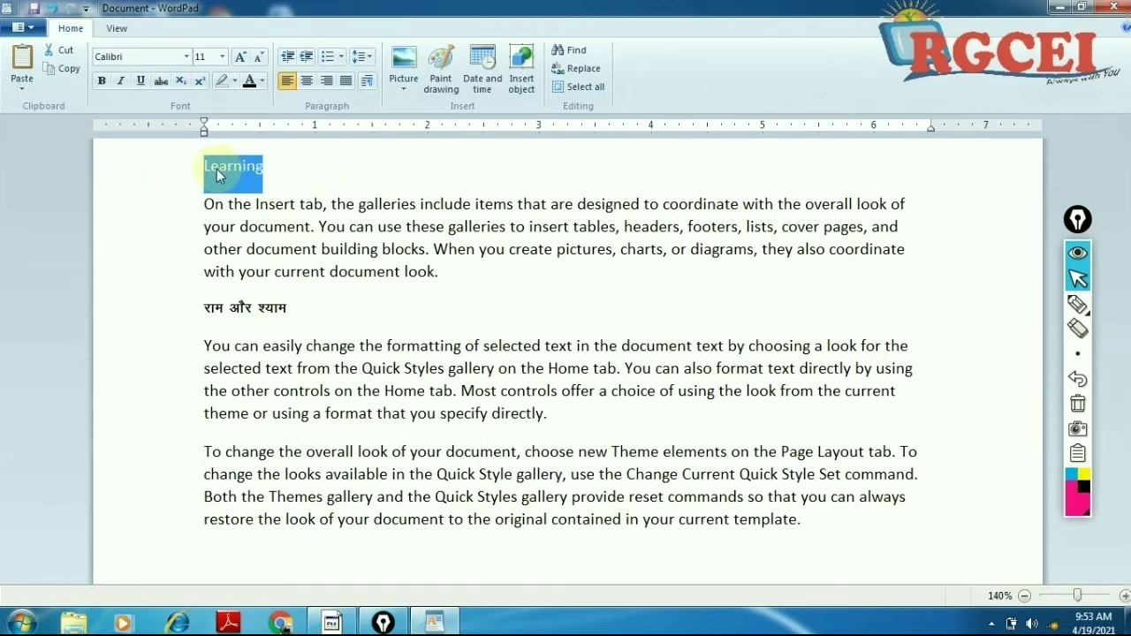
Step: Set the Learning heading to 72 pt
click(223, 56)
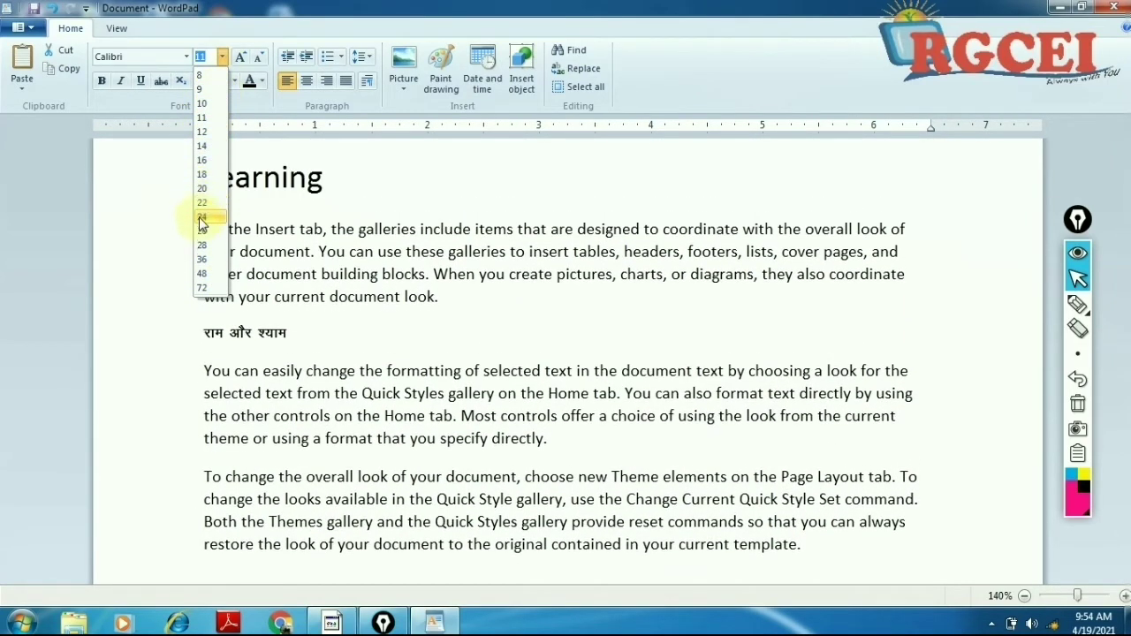
click(204, 288)
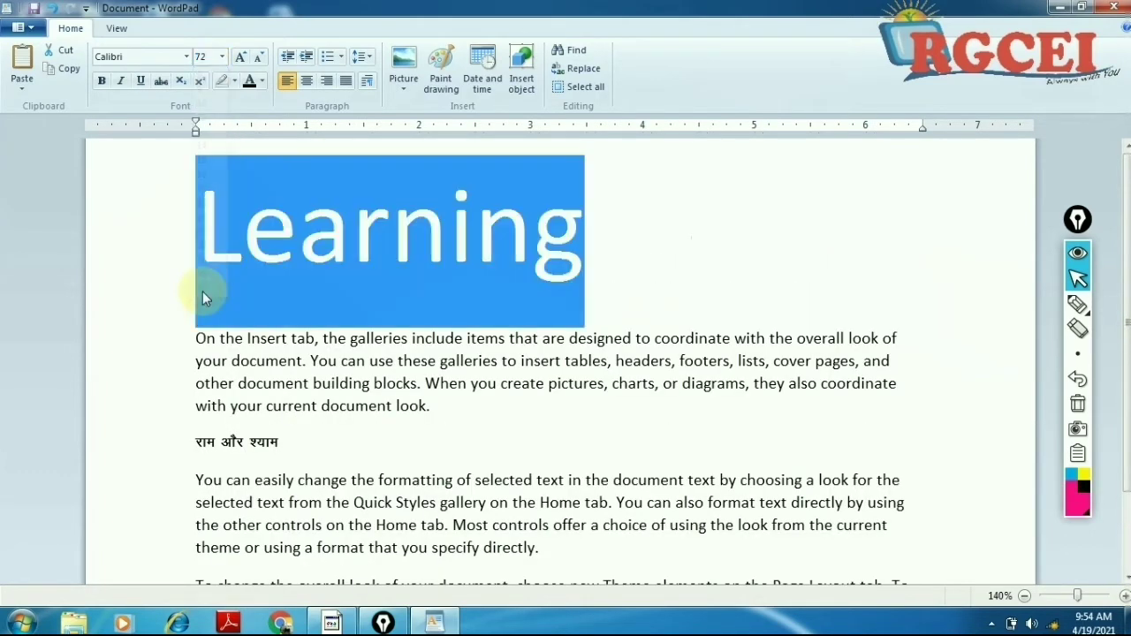
click(297, 244)
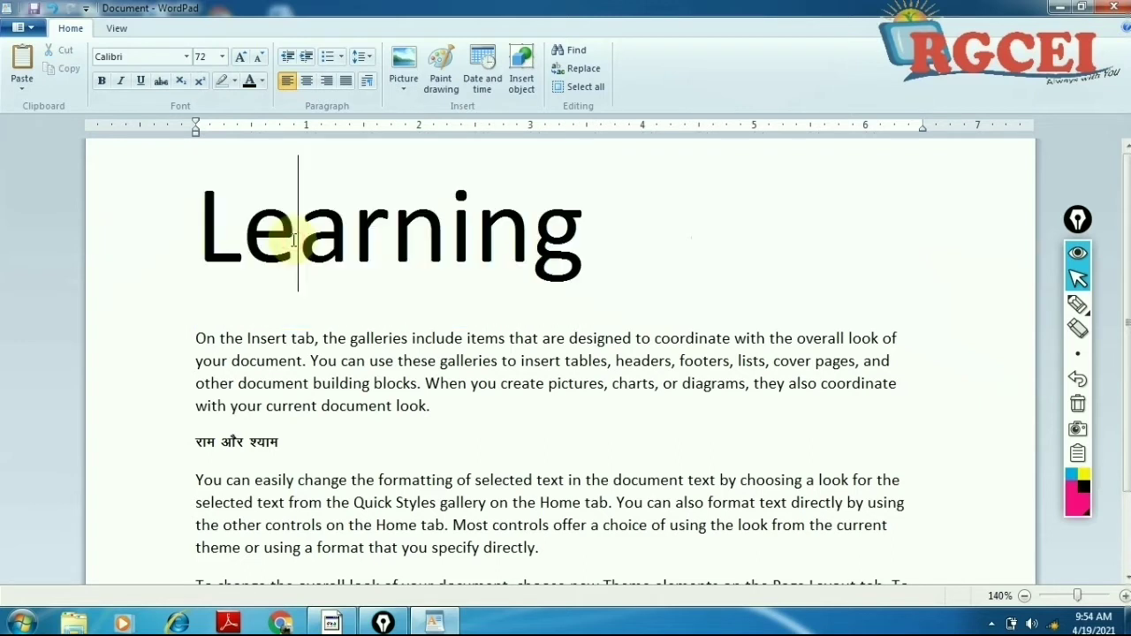
drag(210, 235, 638, 271)
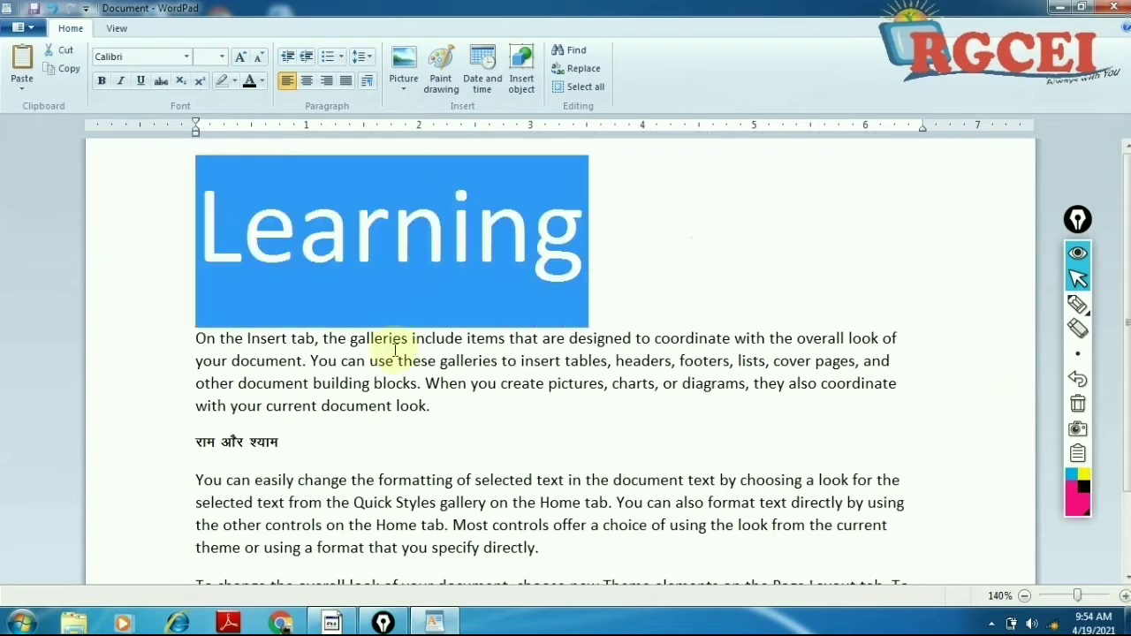
click(402, 309)
Step: Reselect the Learning heading and change its size to 26 pt
click(573, 232)
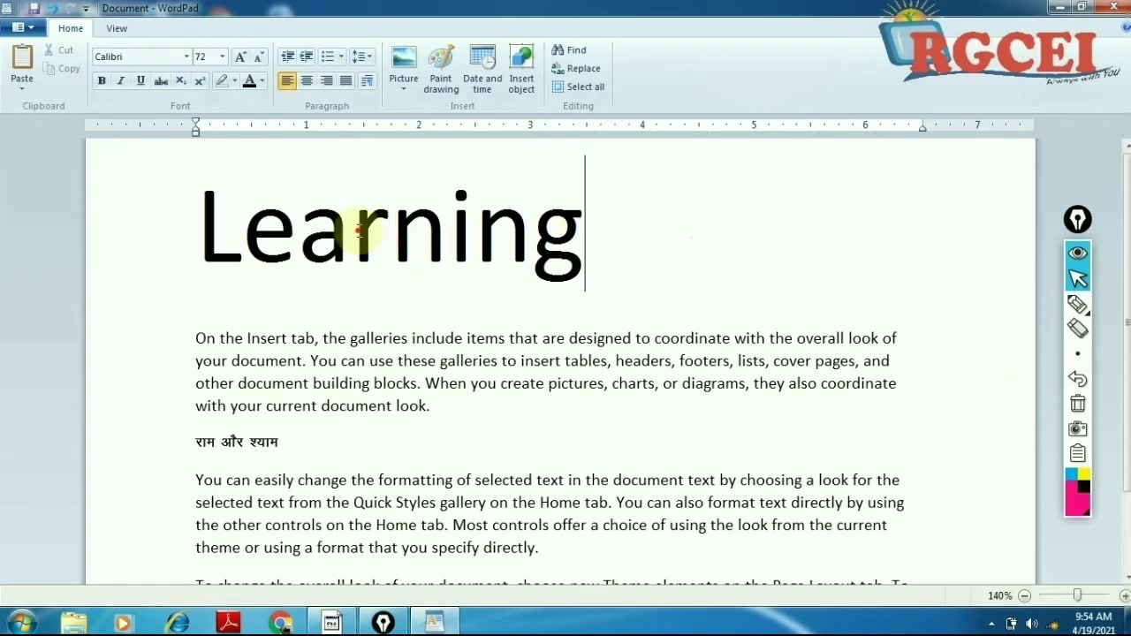
click(109, 220)
click(234, 221)
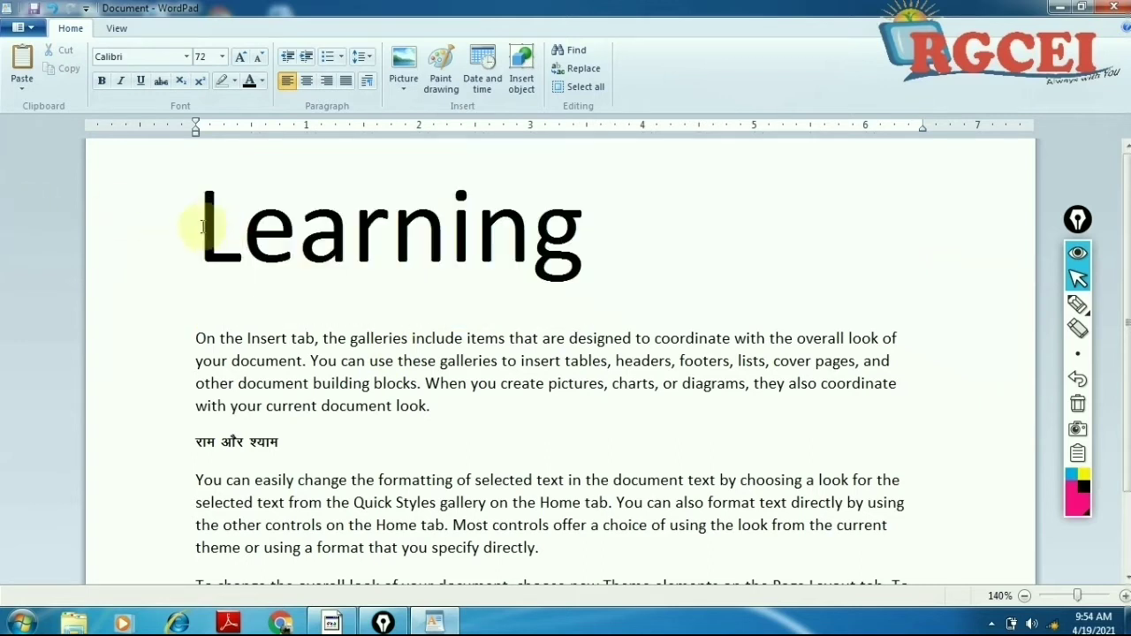
drag(197, 232, 619, 236)
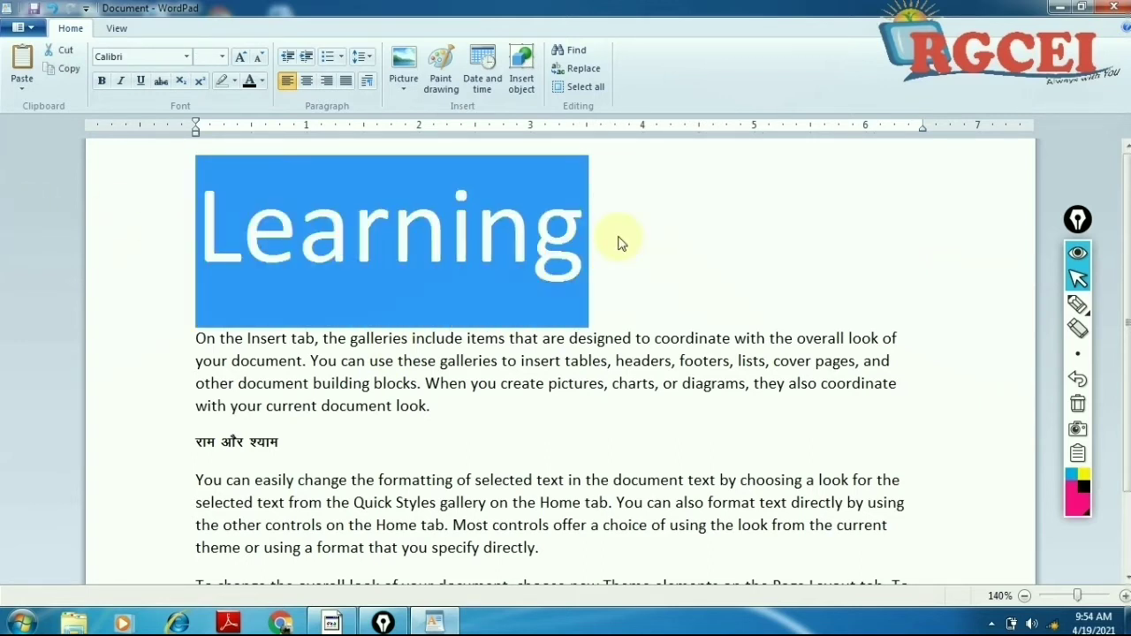
click(224, 58)
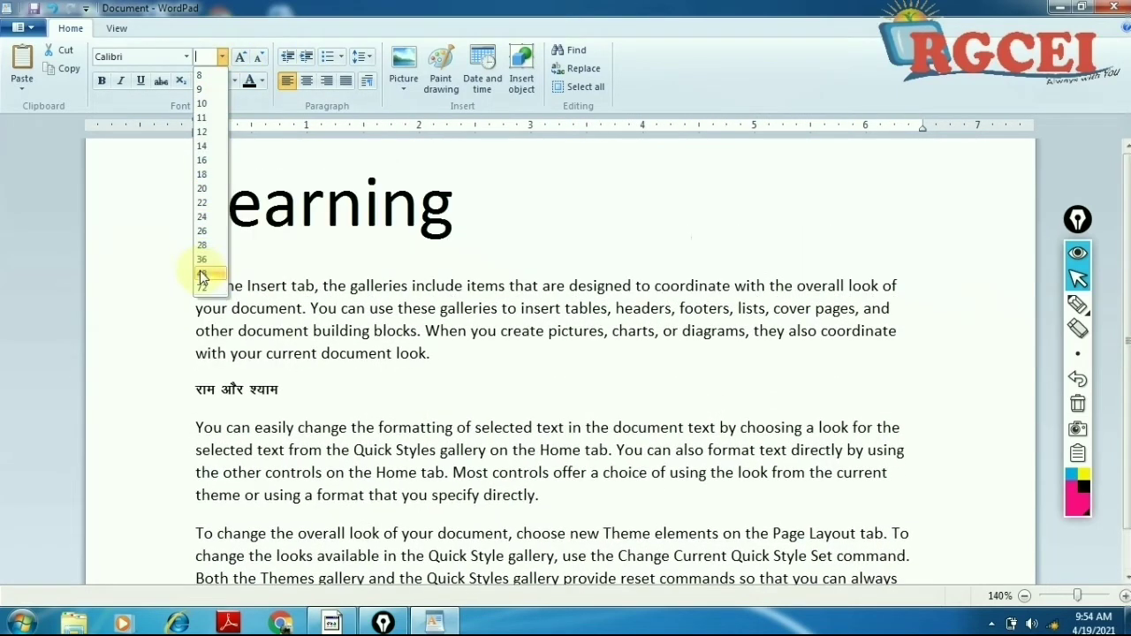
click(203, 245)
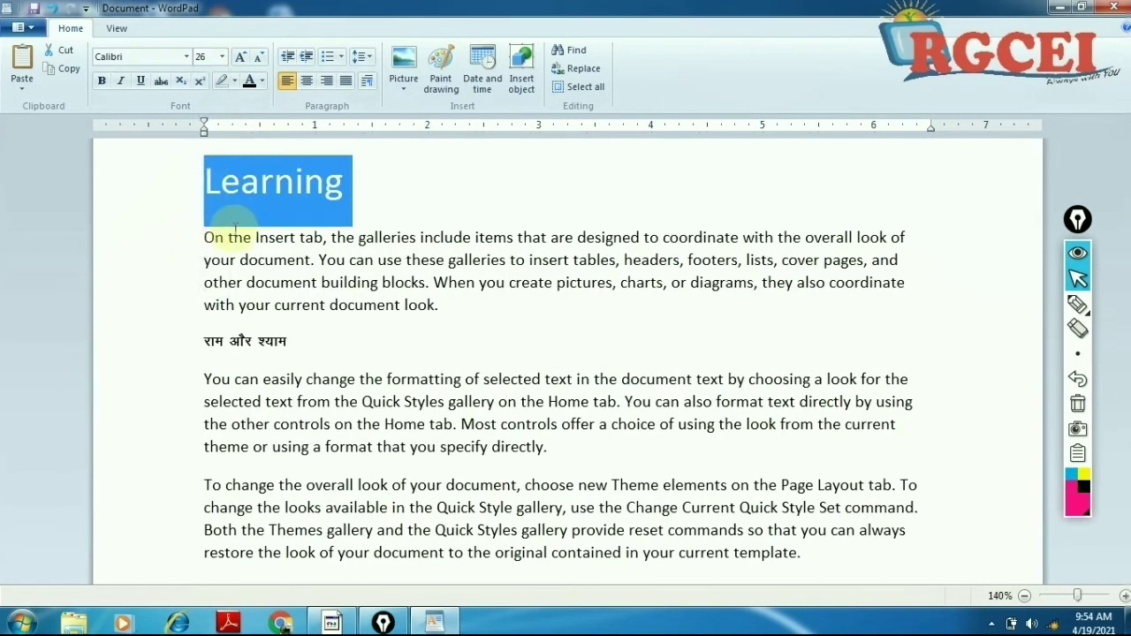
click(338, 239)
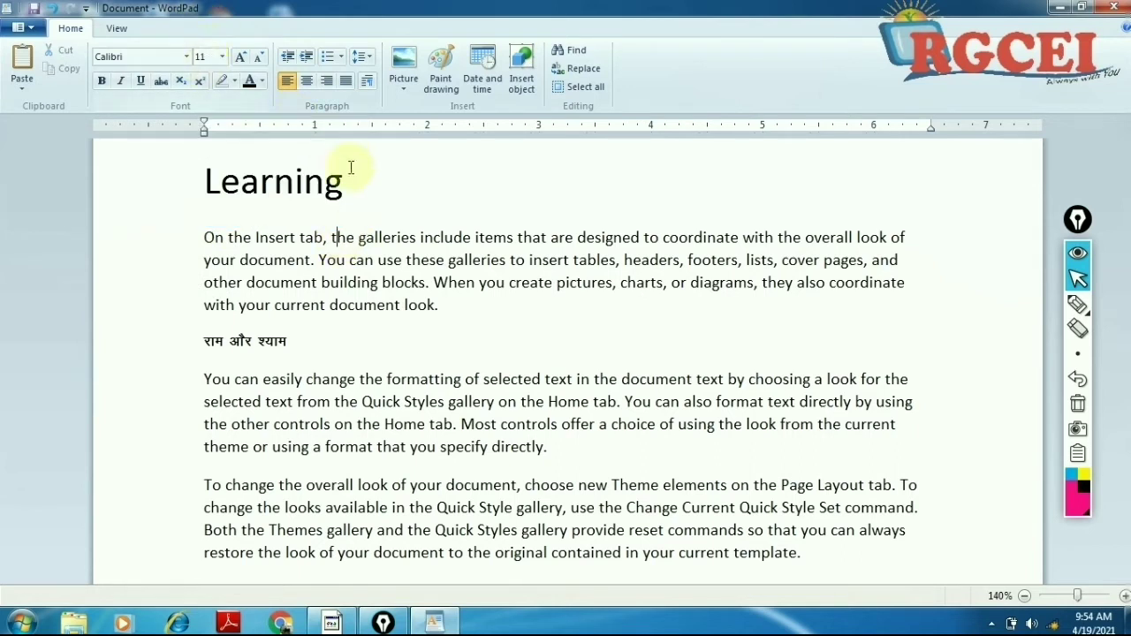
Step: Return Learning to 72 pt and select just its first letter L
drag(350, 182, 212, 182)
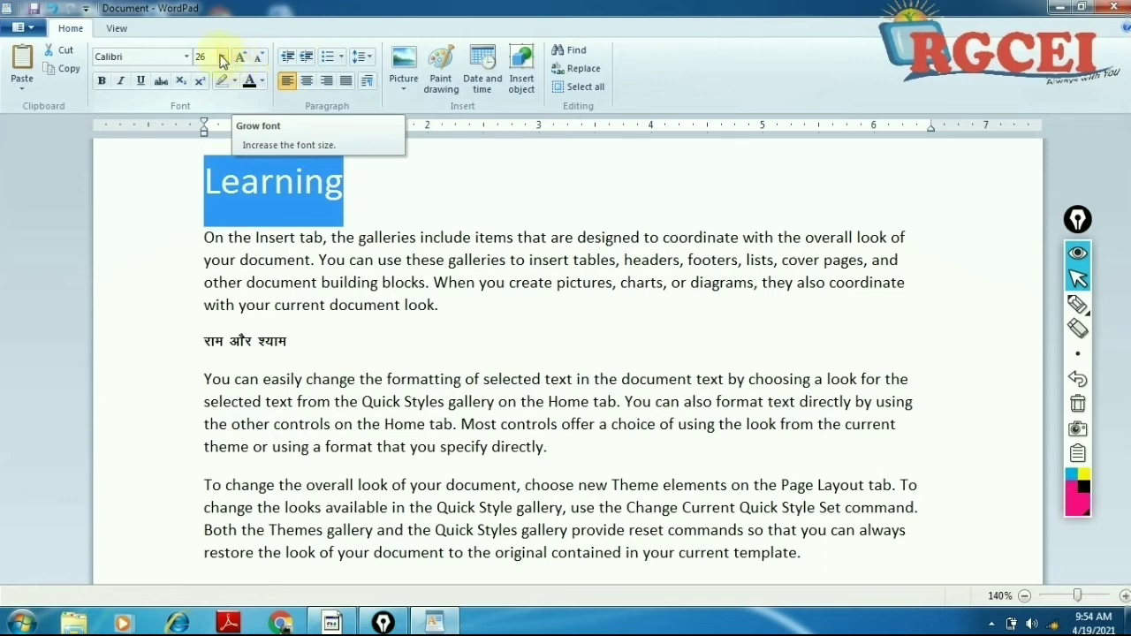
click(221, 57)
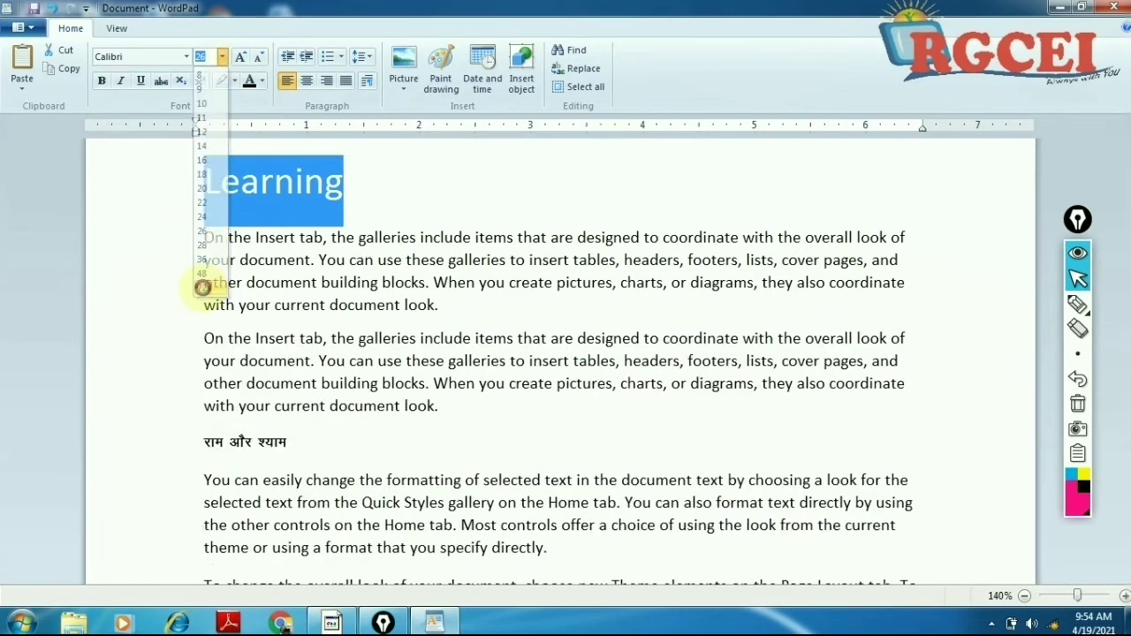
click(203, 288)
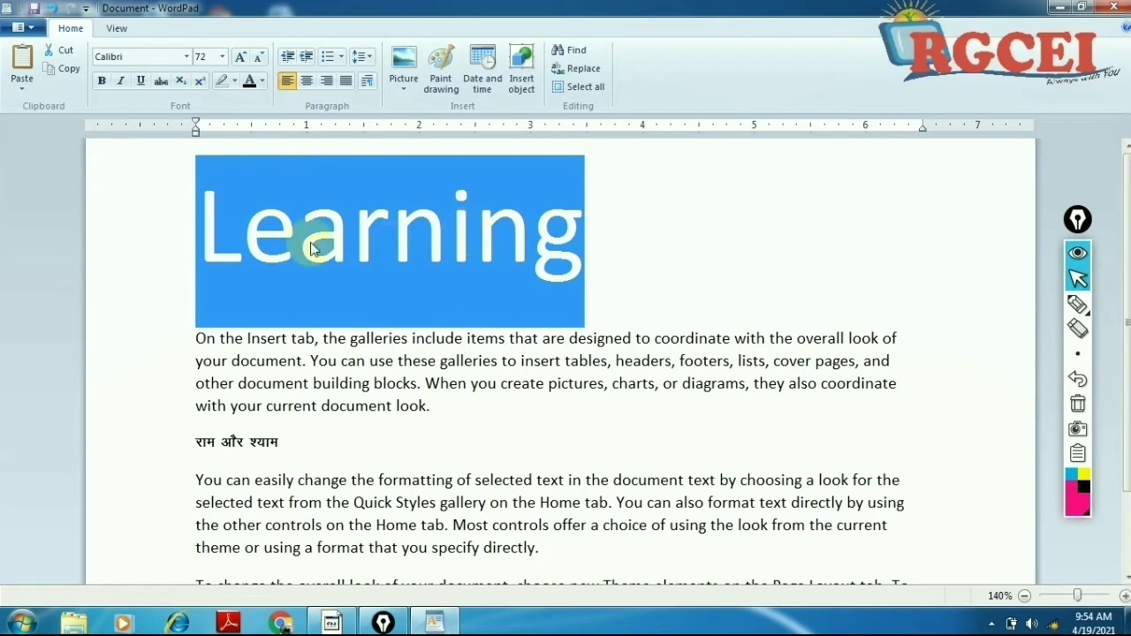
drag(257, 226, 209, 231)
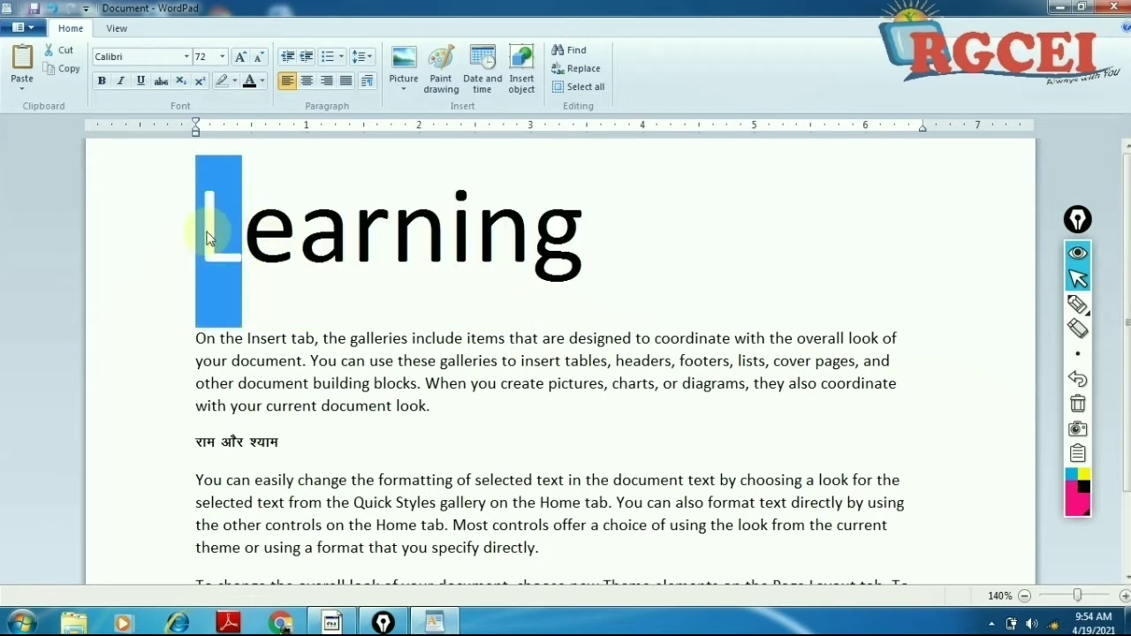
Step: Select only the first letter L and enlarge it nineteen steps with Grow Font
click(237, 245)
drag(240, 244, 176, 252)
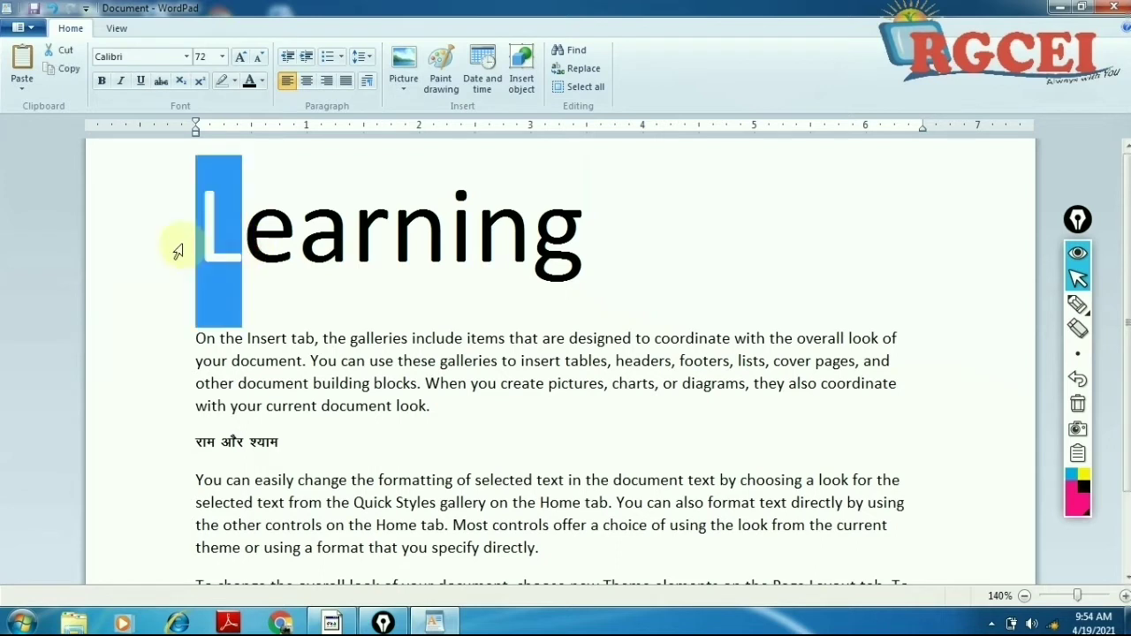
click(244, 59)
click(243, 58)
click(244, 58)
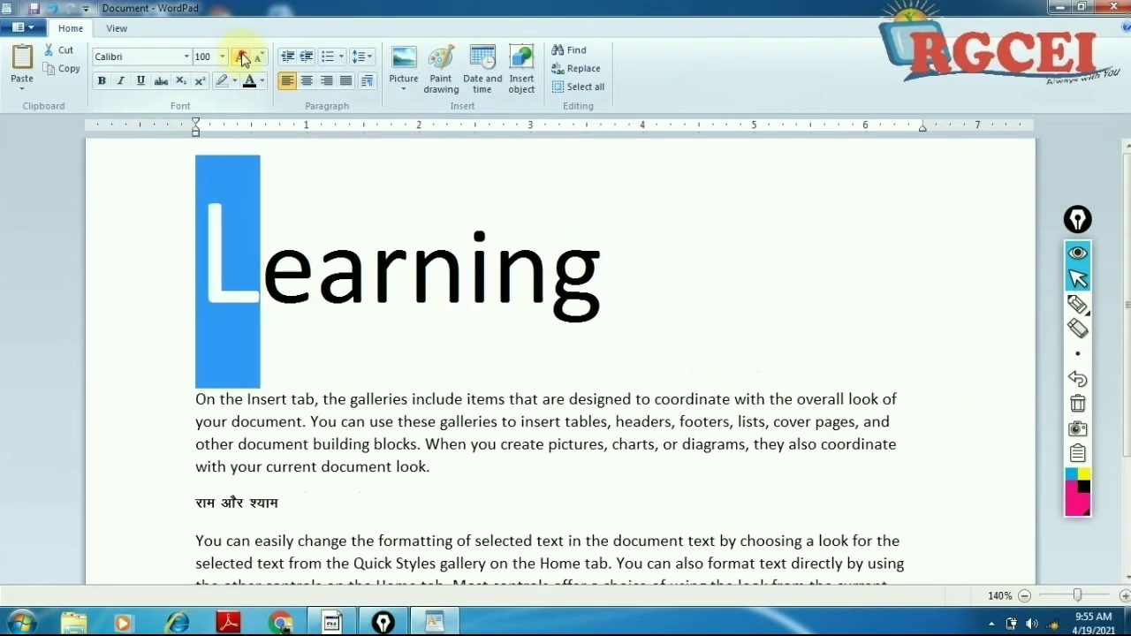
click(244, 58)
click(244, 58)
click(244, 59)
click(243, 58)
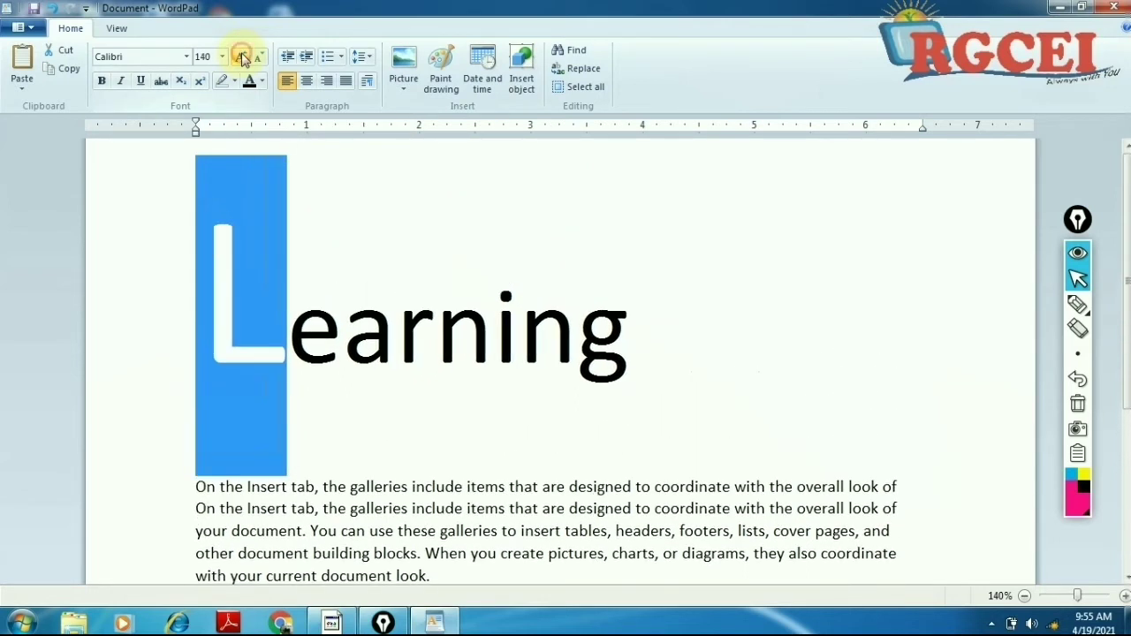
click(244, 58)
click(243, 58)
click(244, 58)
click(244, 58)
click(244, 59)
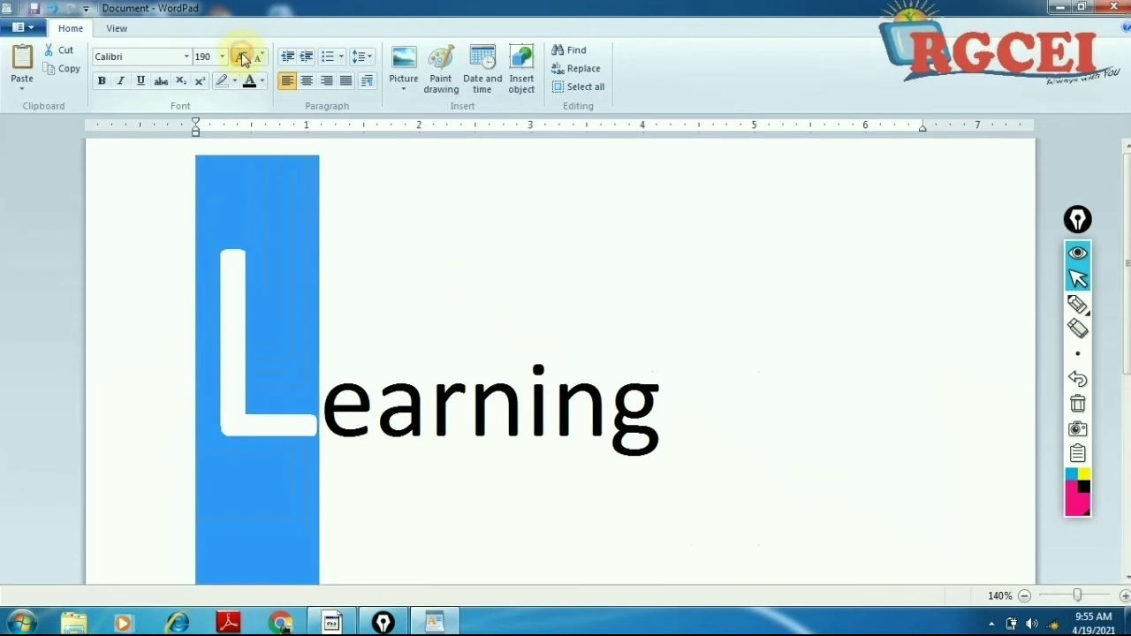
click(243, 59)
click(244, 58)
click(244, 58)
click(244, 58)
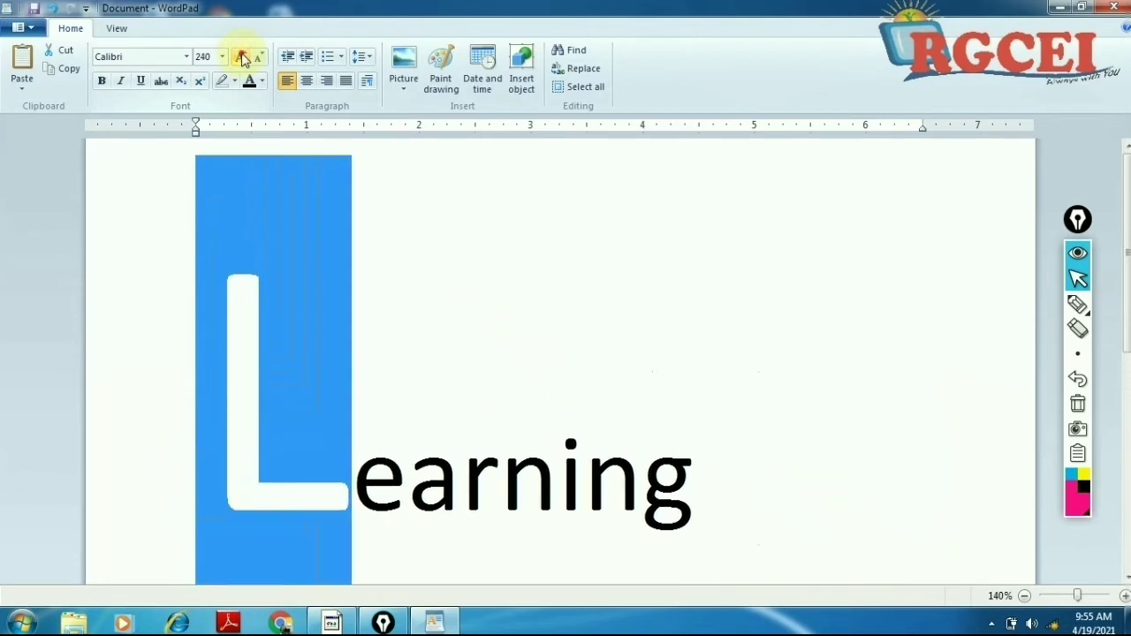
click(244, 58)
click(244, 58)
click(244, 59)
click(244, 58)
click(244, 59)
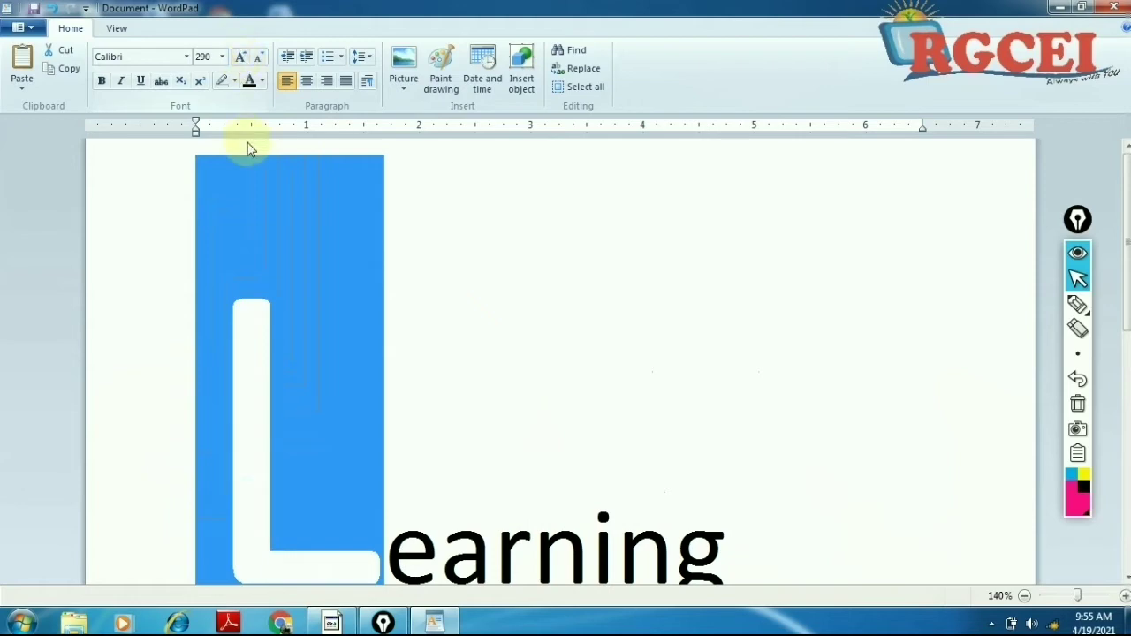
scroll(283, 260, down, 3)
scroll(274, 241, down, 3)
scroll(256, 128, up, 2)
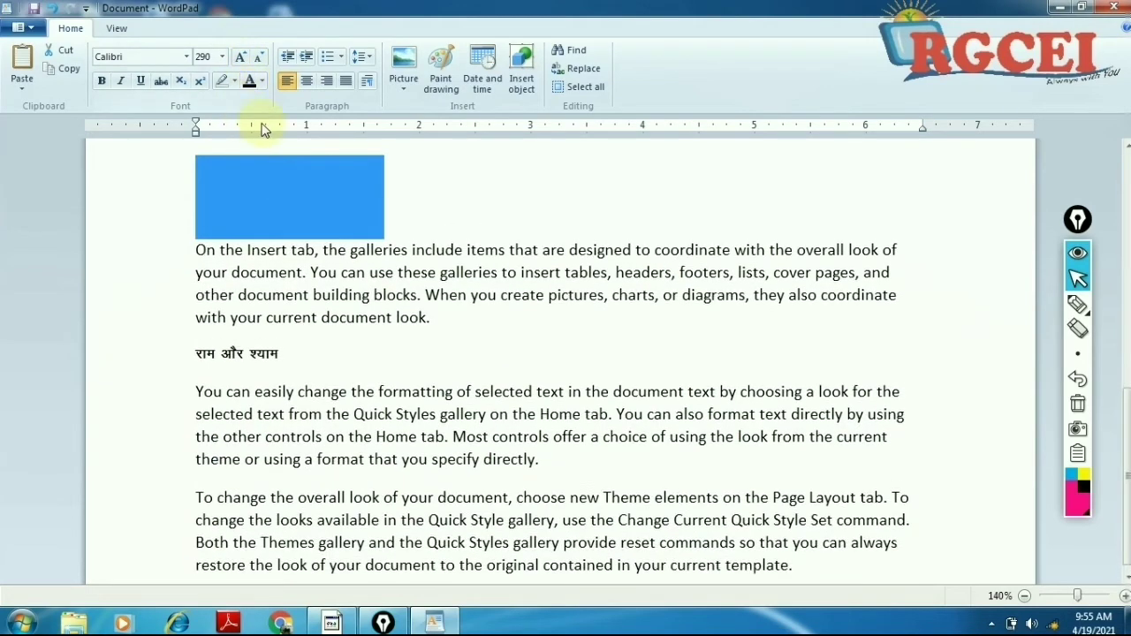
scroll(261, 128, up, 2)
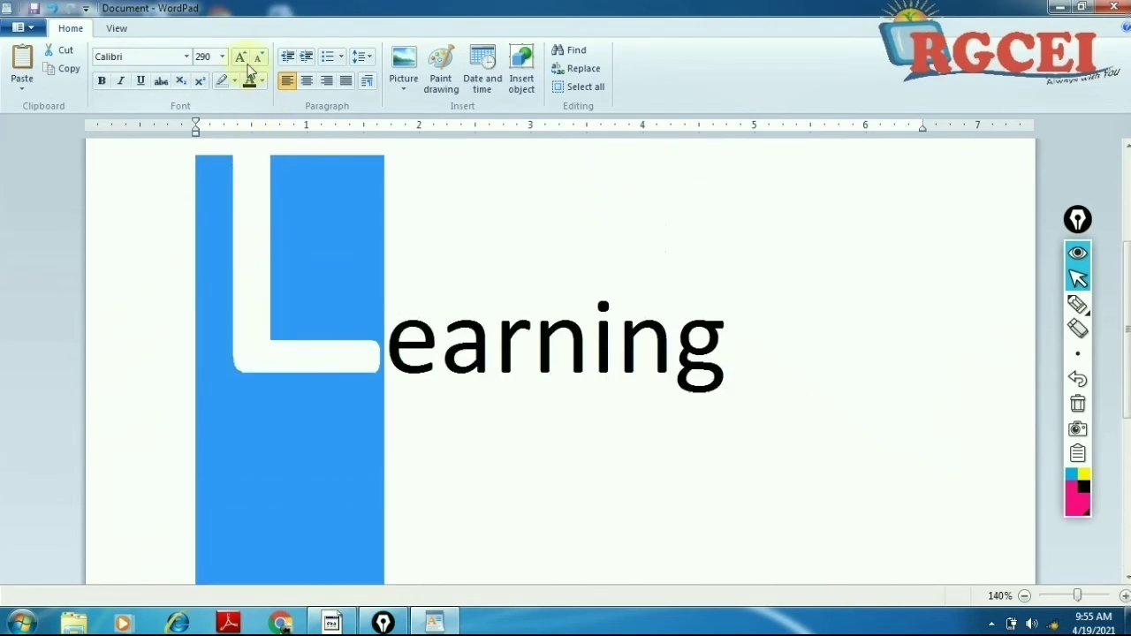
scroll(265, 228, up, 1)
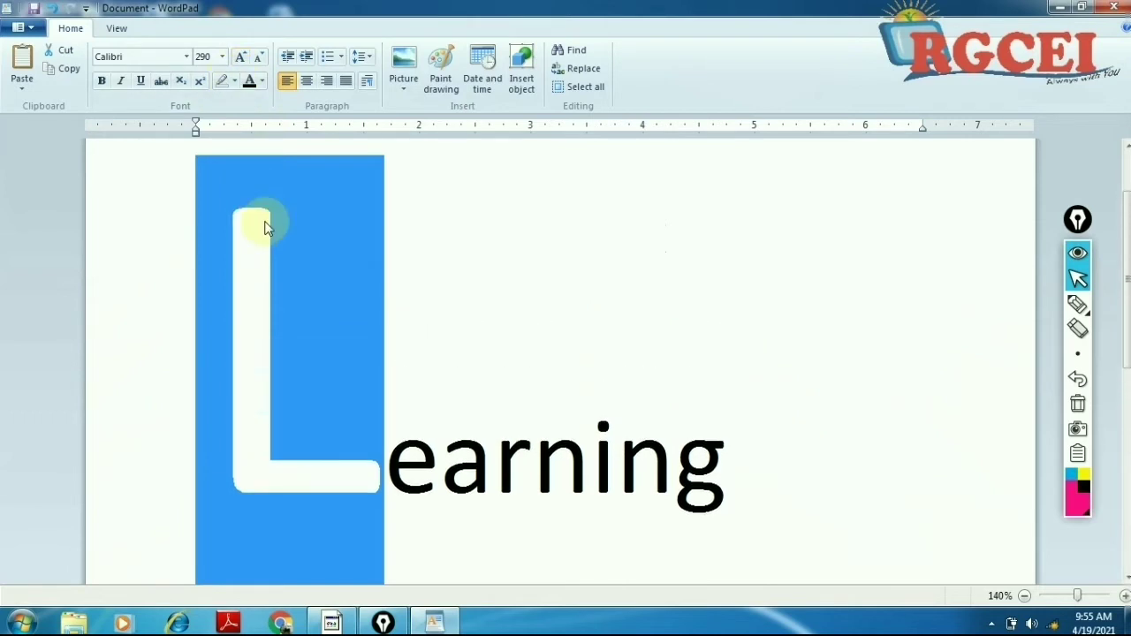
Step: Grow the L three more steps until its size reaches 370
click(238, 58)
click(238, 58)
click(238, 58)
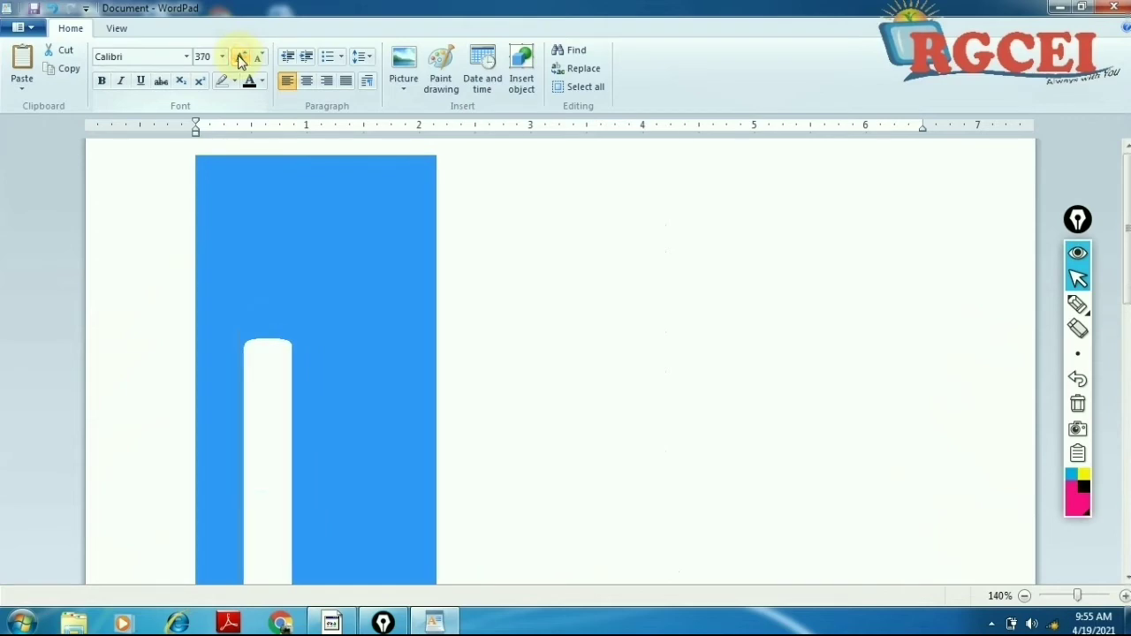
scroll(324, 422, down, 5)
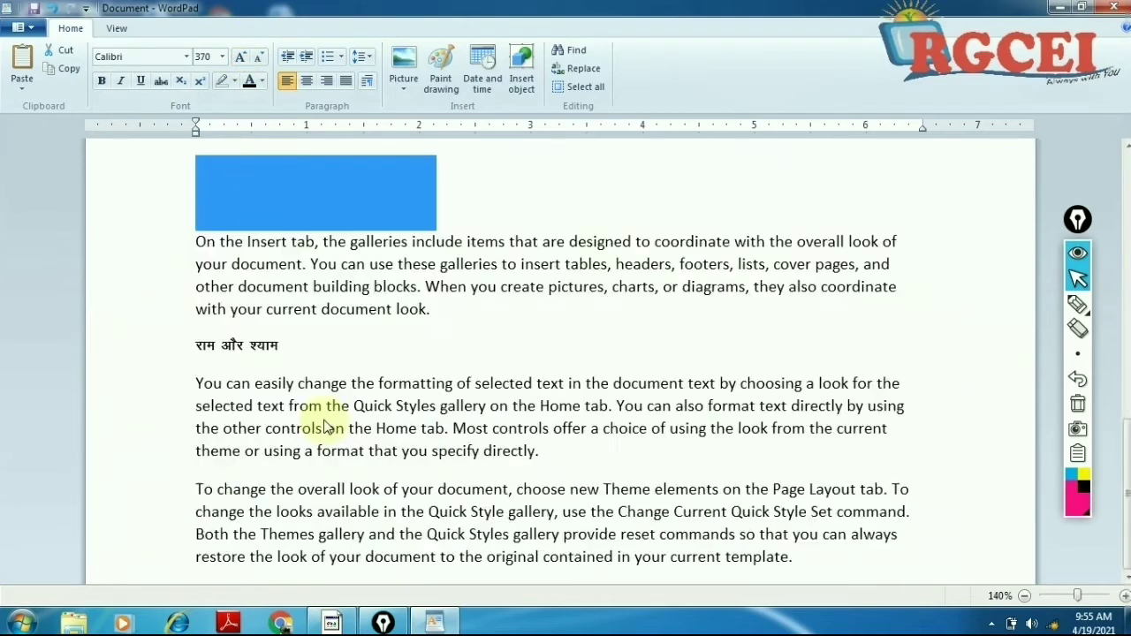
scroll(324, 424, up, 5)
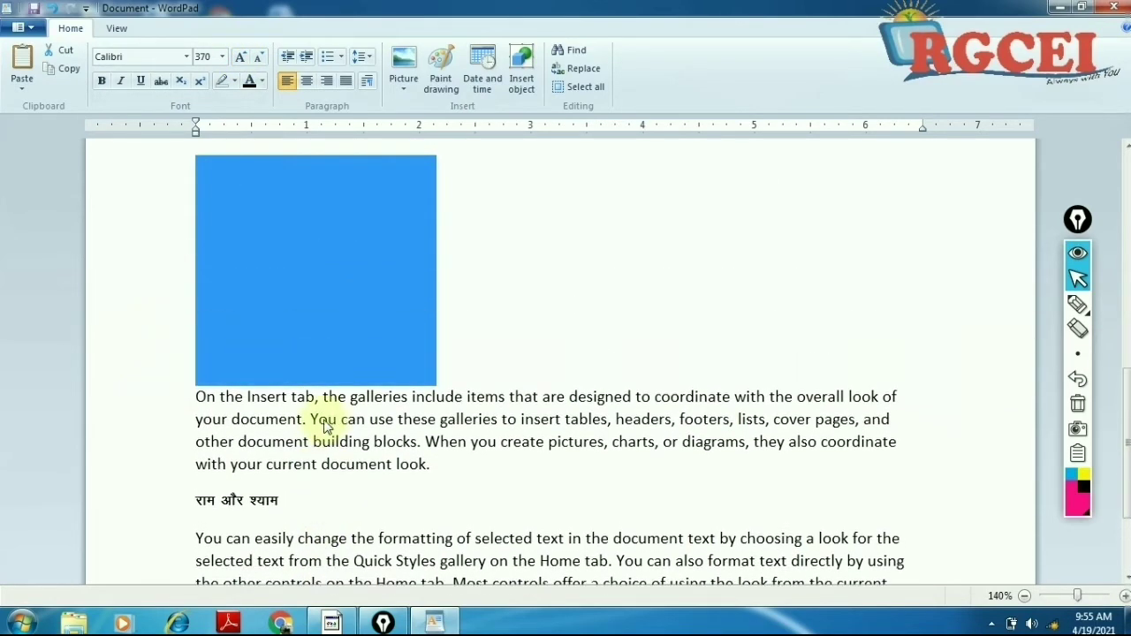
scroll(323, 419, up, 4)
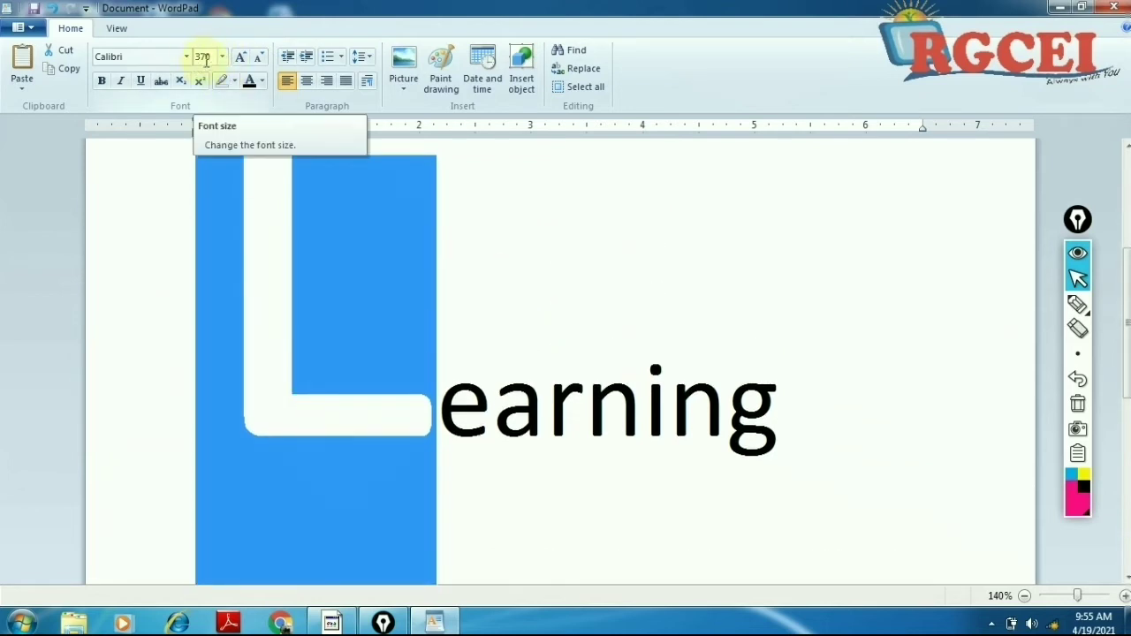
Step: Grow the initial L eight more steps with Grow Font, up to 450
click(240, 58)
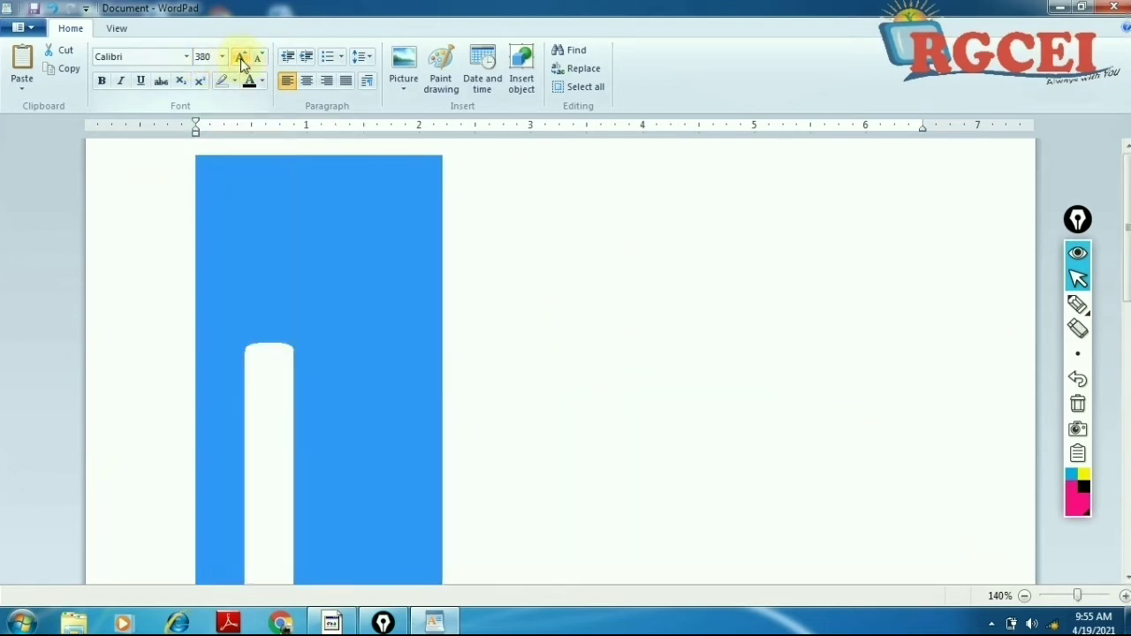
click(240, 58)
click(240, 58)
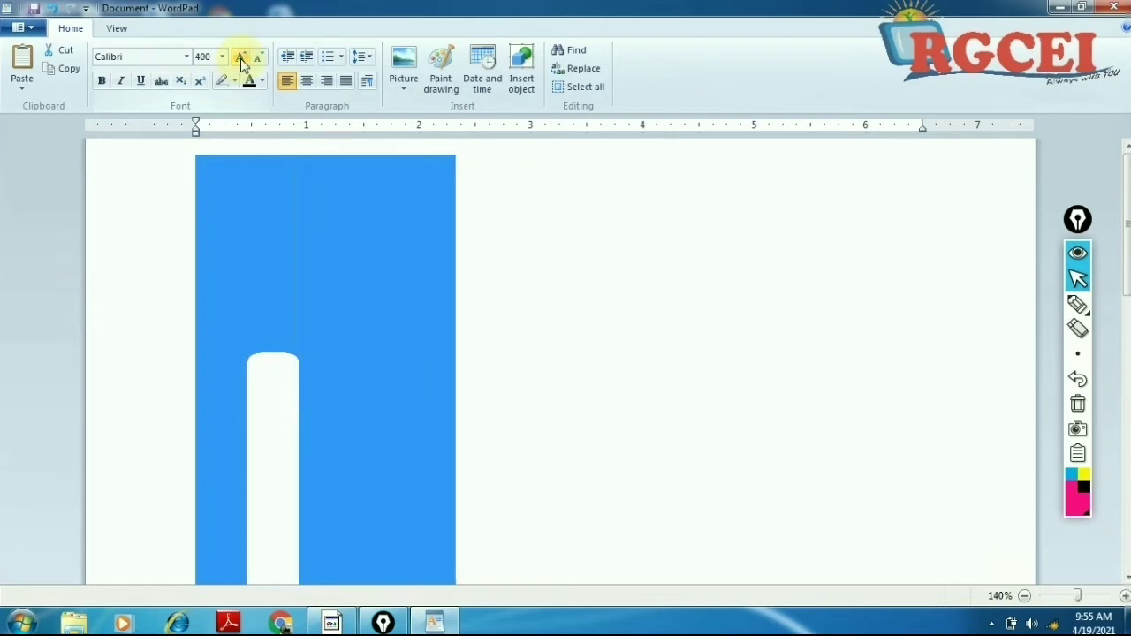
click(240, 58)
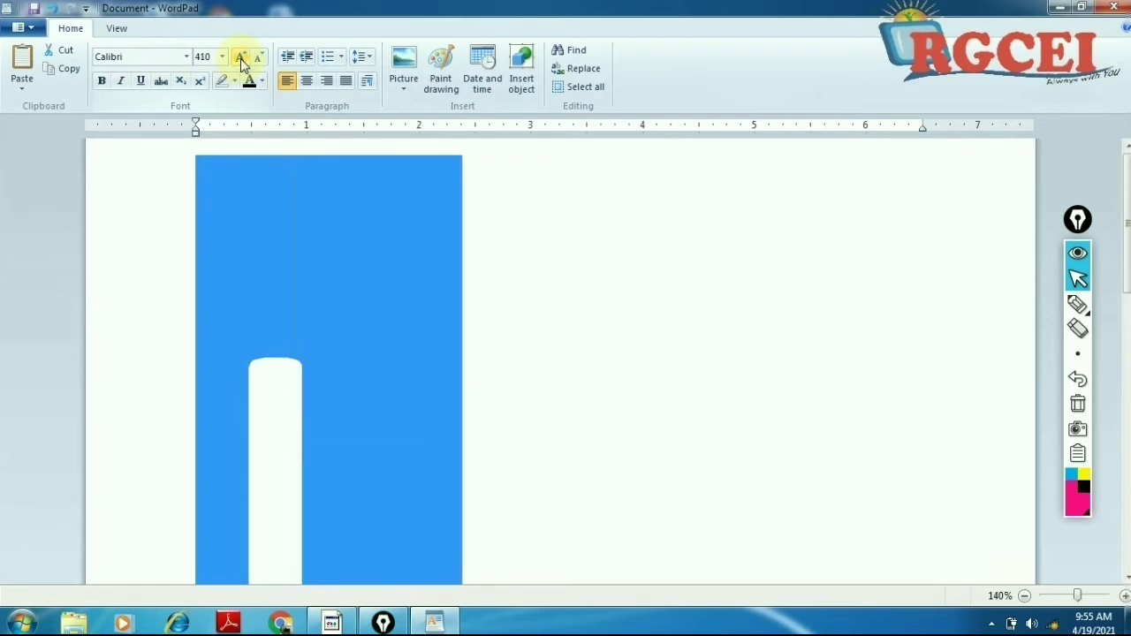
click(240, 59)
click(241, 58)
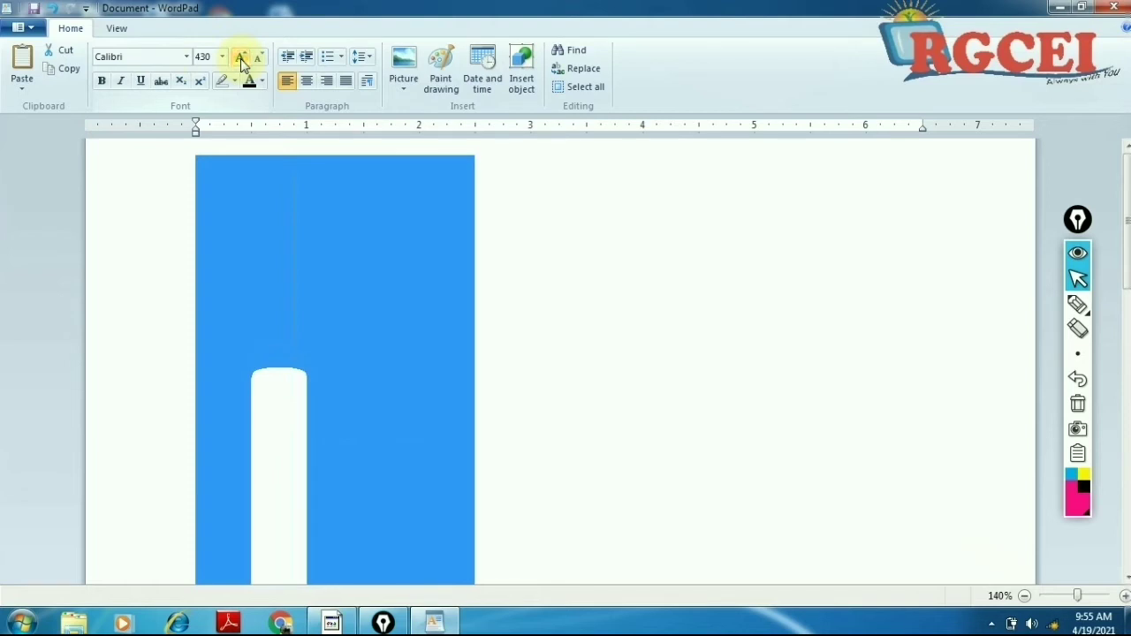
click(241, 58)
click(241, 58)
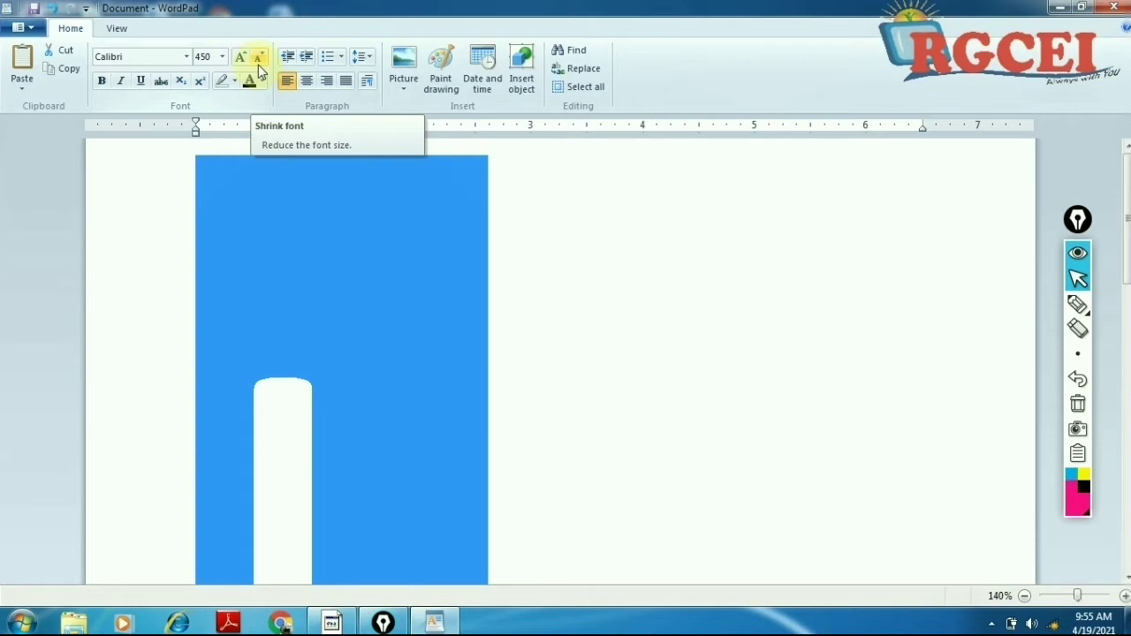
Step: Shrink the initial L from 450 with repeated Shrink Font steps so 'earning' shows beside it
click(197, 58)
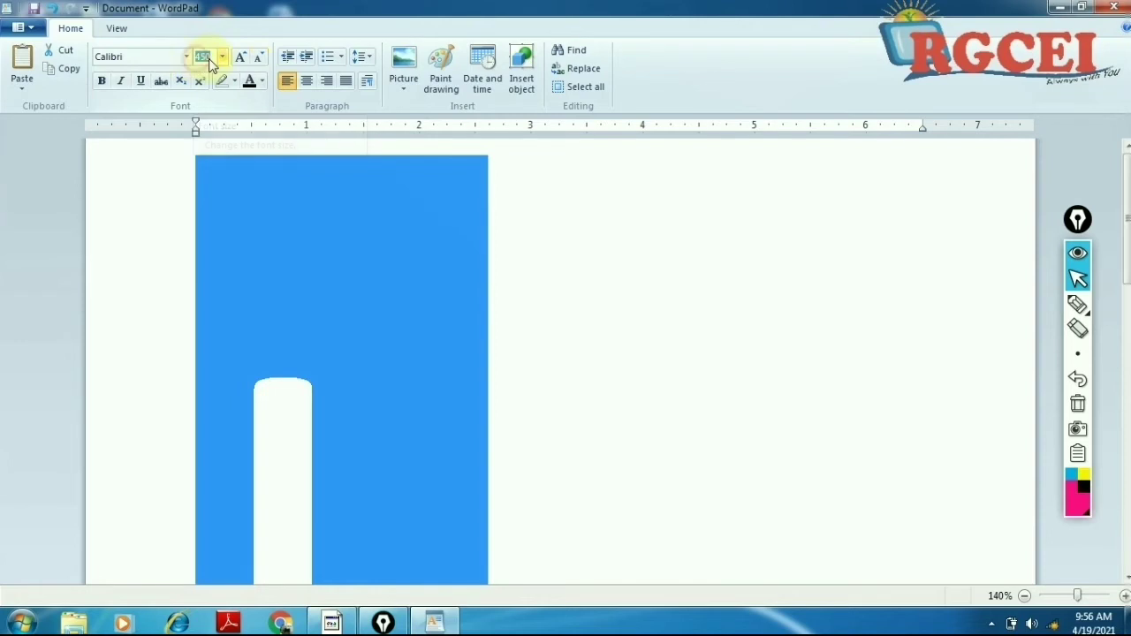
click(260, 62)
click(261, 62)
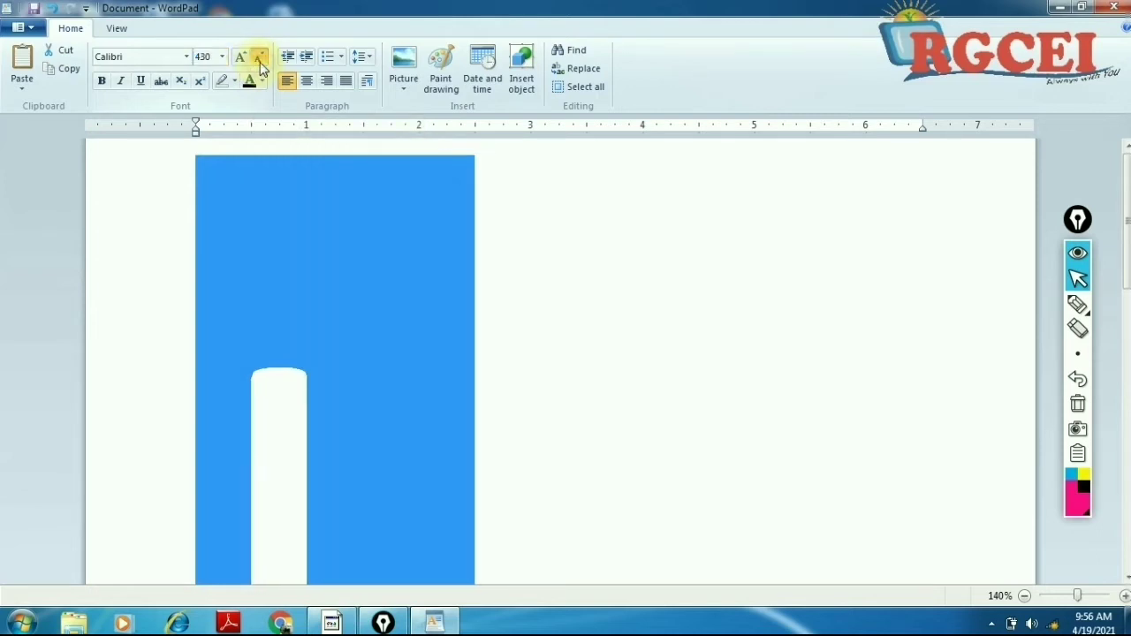
click(260, 62)
click(261, 62)
click(261, 62)
click(261, 62)
click(259, 58)
click(259, 58)
click(259, 59)
click(259, 58)
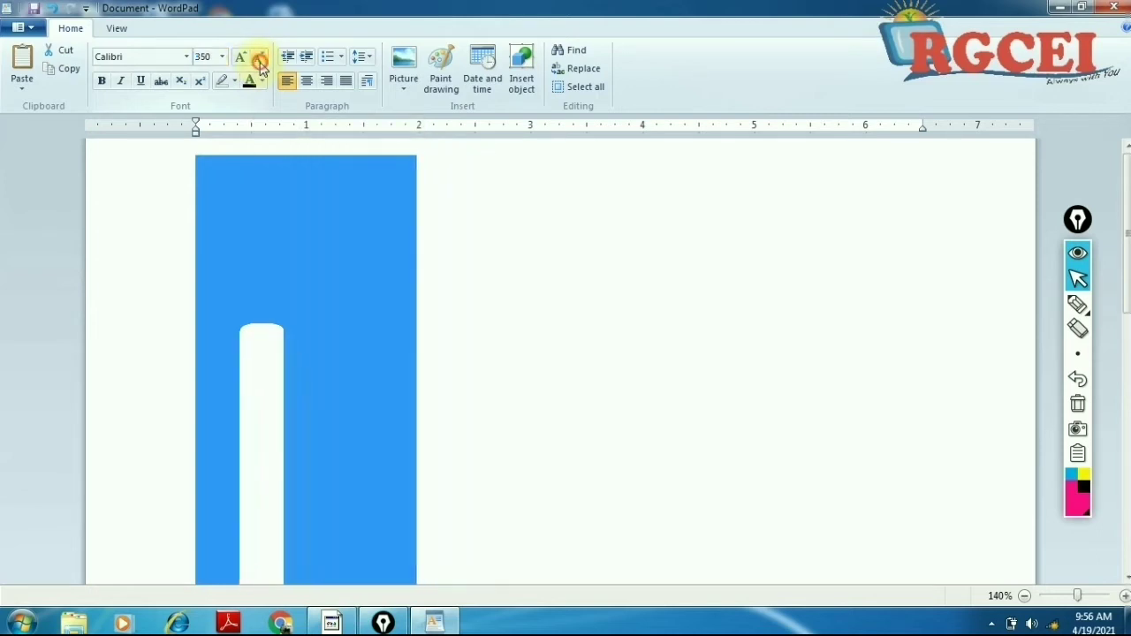
click(259, 58)
click(259, 58)
click(259, 58)
click(259, 59)
click(260, 62)
click(260, 62)
click(259, 61)
click(260, 62)
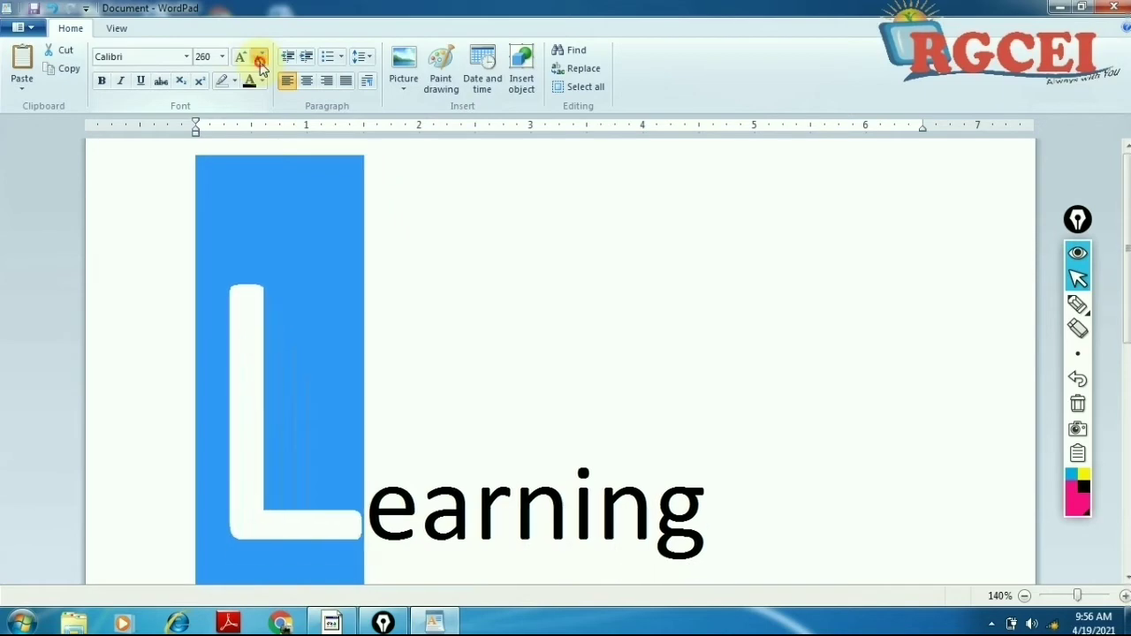
click(260, 61)
click(260, 62)
click(260, 62)
click(260, 62)
click(260, 62)
click(260, 62)
click(260, 62)
click(259, 62)
click(260, 62)
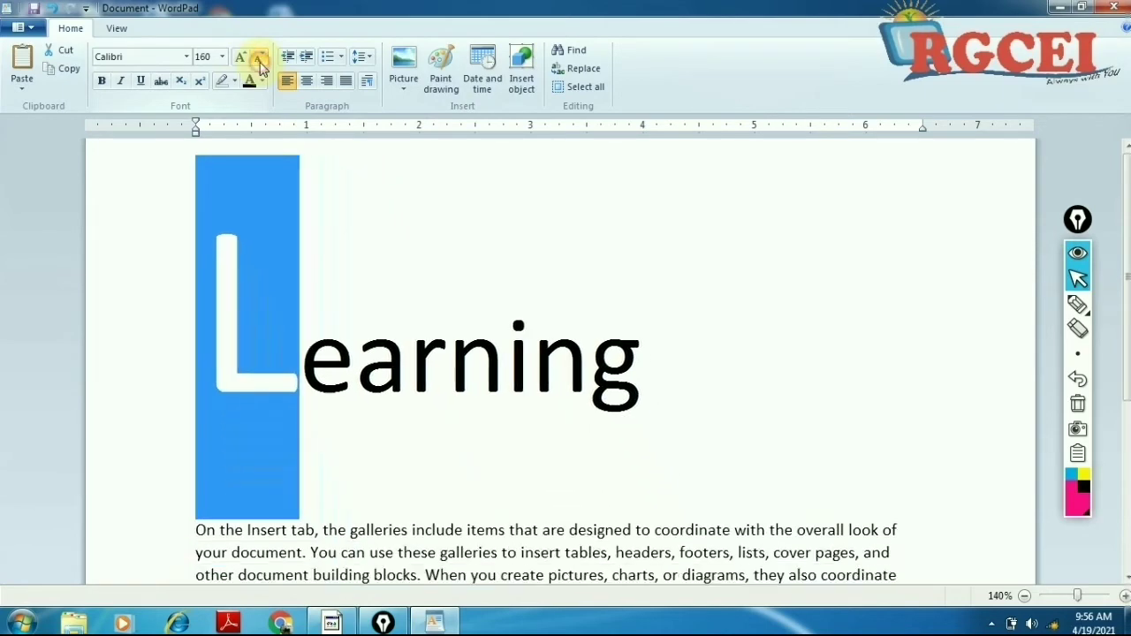
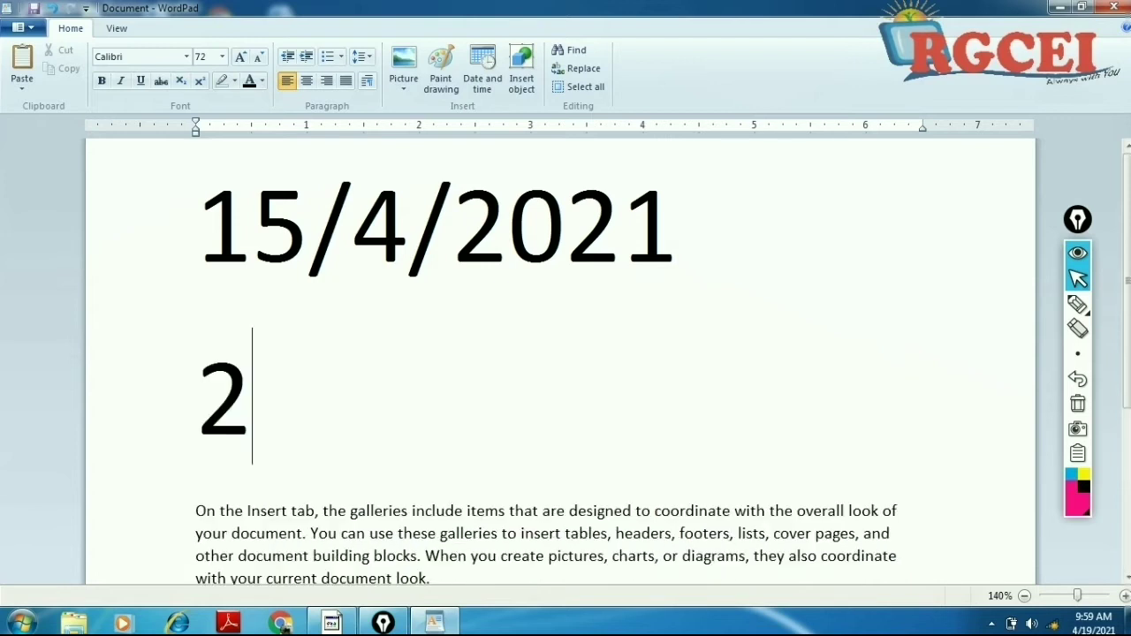
Step: Type the second date 20/4/2021 below 15/4/2021
text(21)
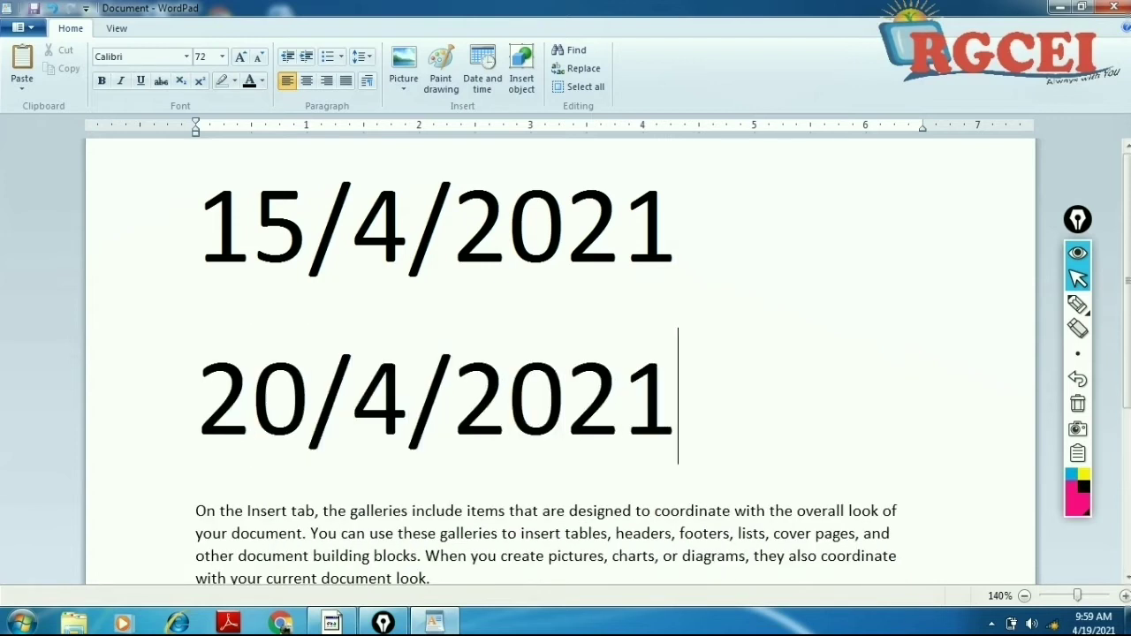
drag(202, 199, 252, 221)
drag(332, 252, 600, 398)
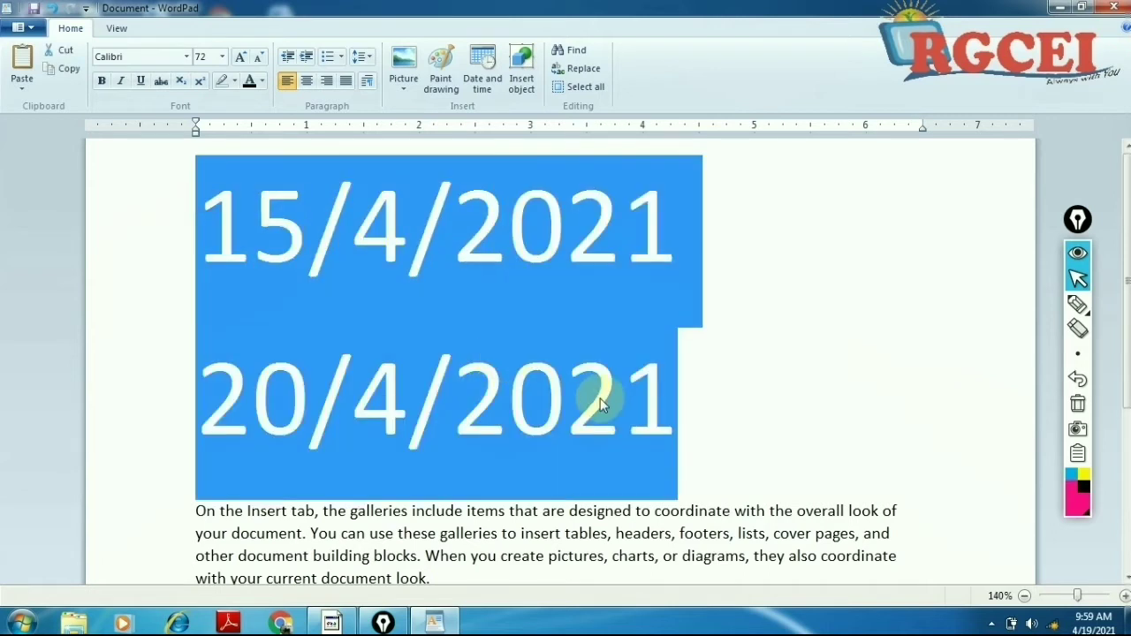
Step: Add the heading 'Form' on a new line above both dates
click(210, 205)
key(Return)
key(Up)
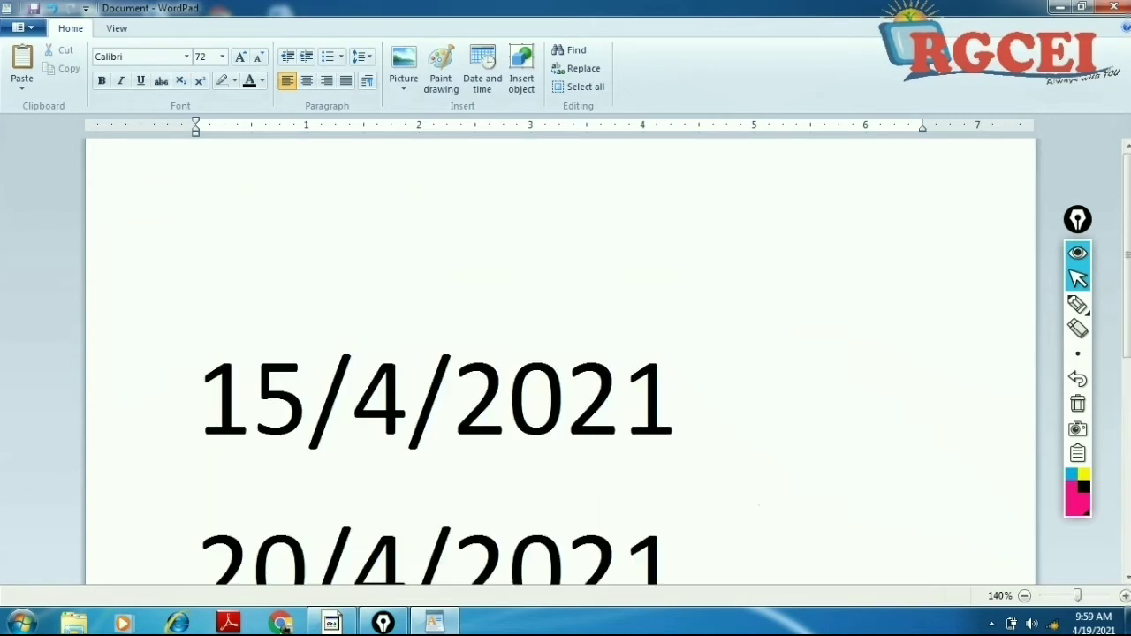
text(Form)
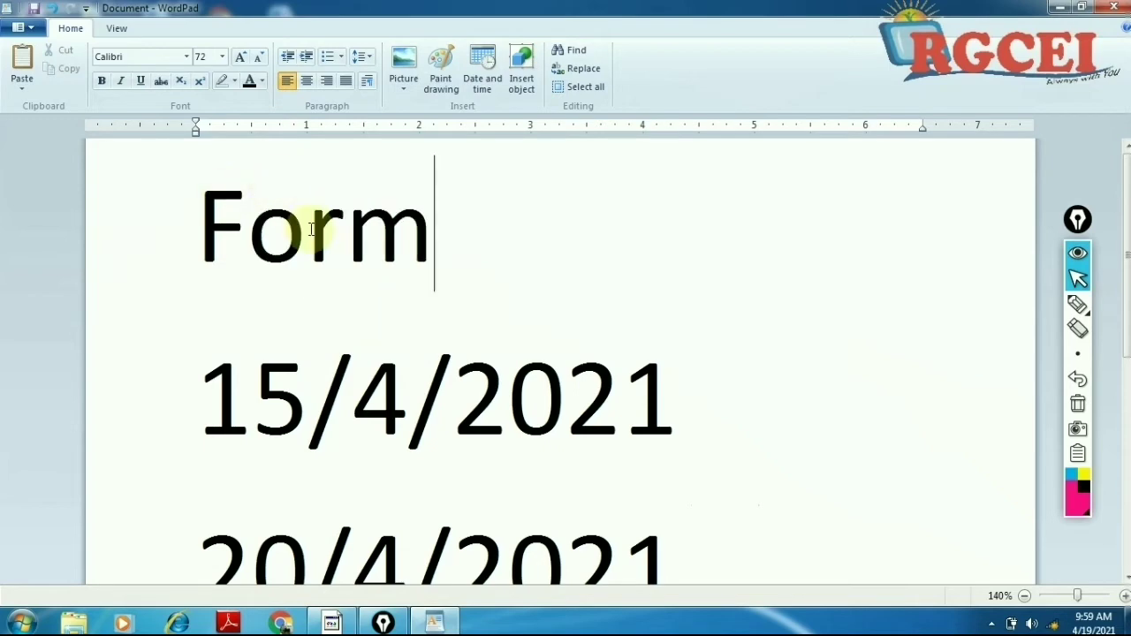
scroll(303, 227, down, 5)
scroll(321, 245, up, 5)
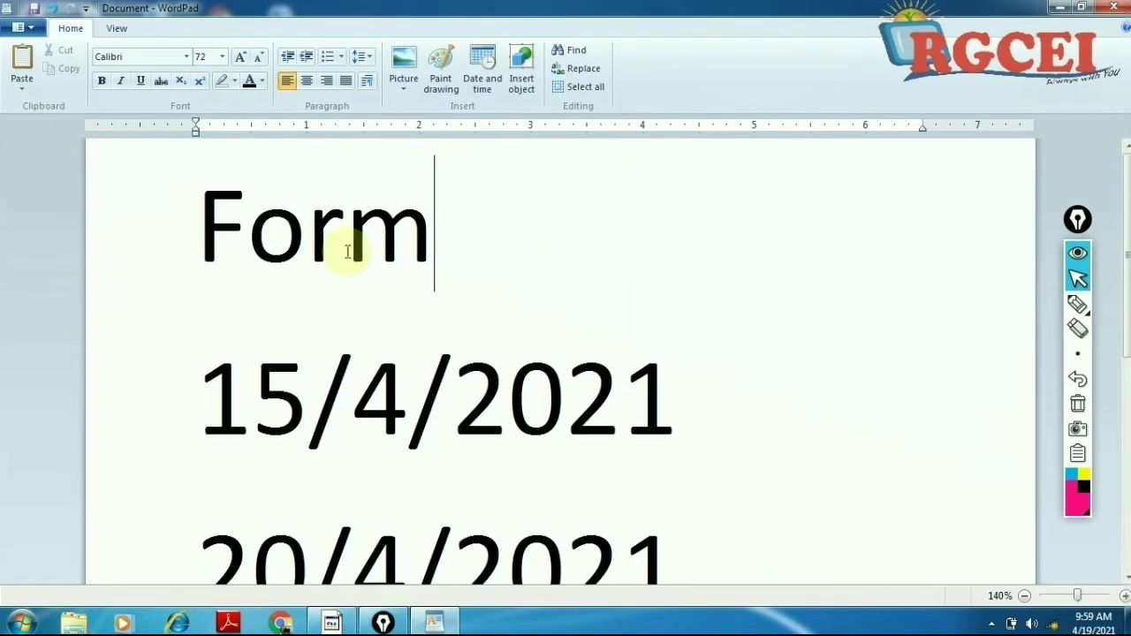
scroll(347, 252, down, 2)
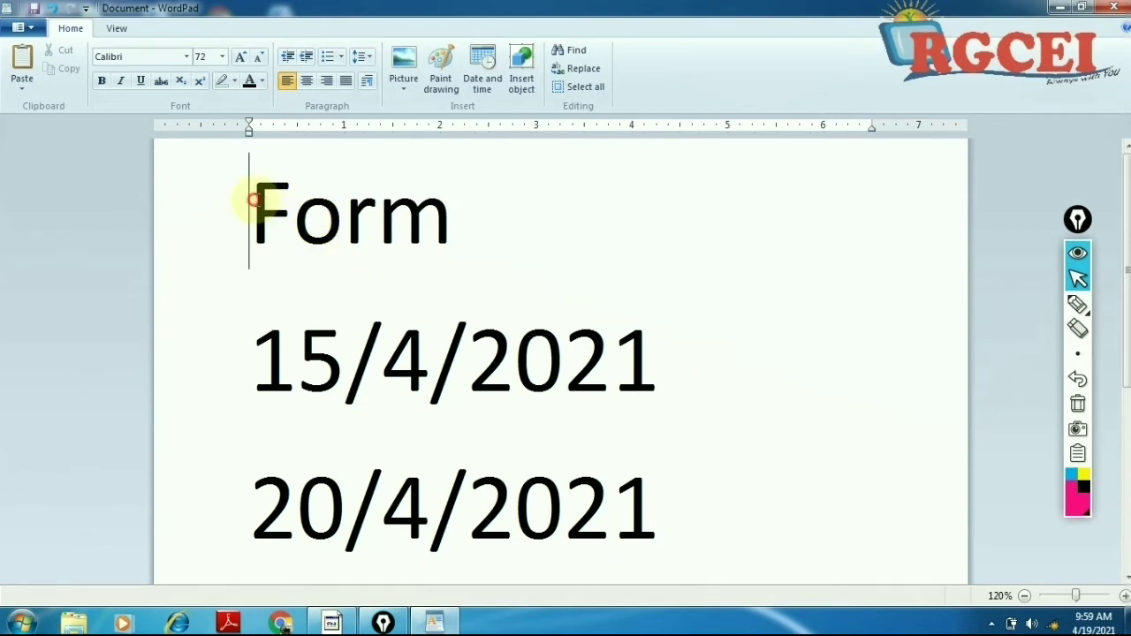
Step: Practise placing the insertion point at different spots in Form and both dates
drag(251, 196, 601, 484)
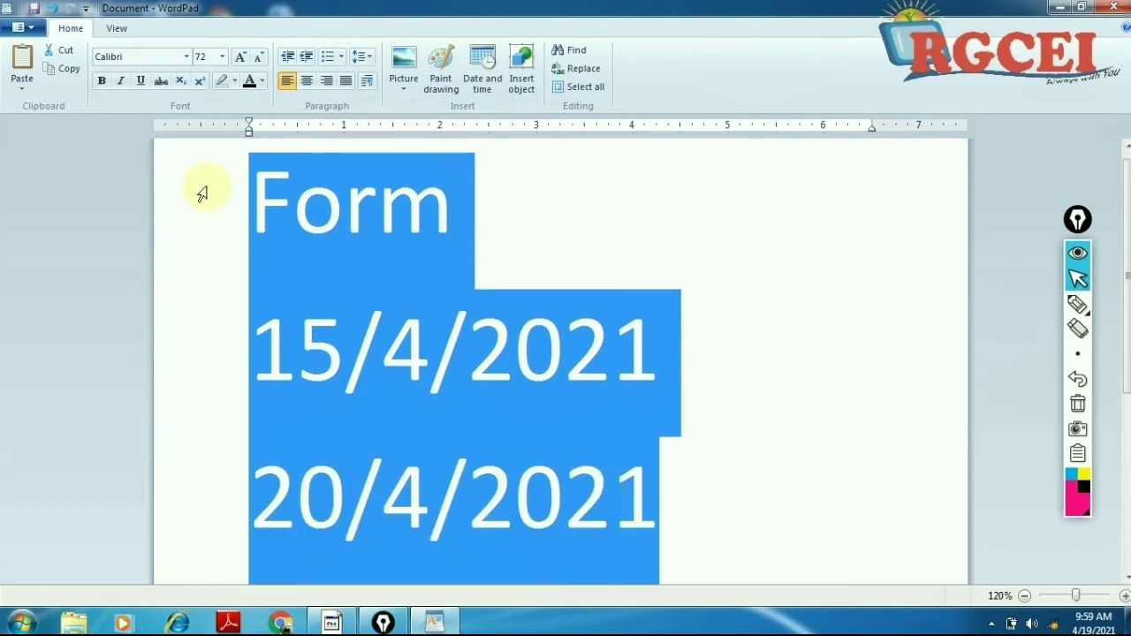
click(297, 196)
click(255, 345)
click(345, 357)
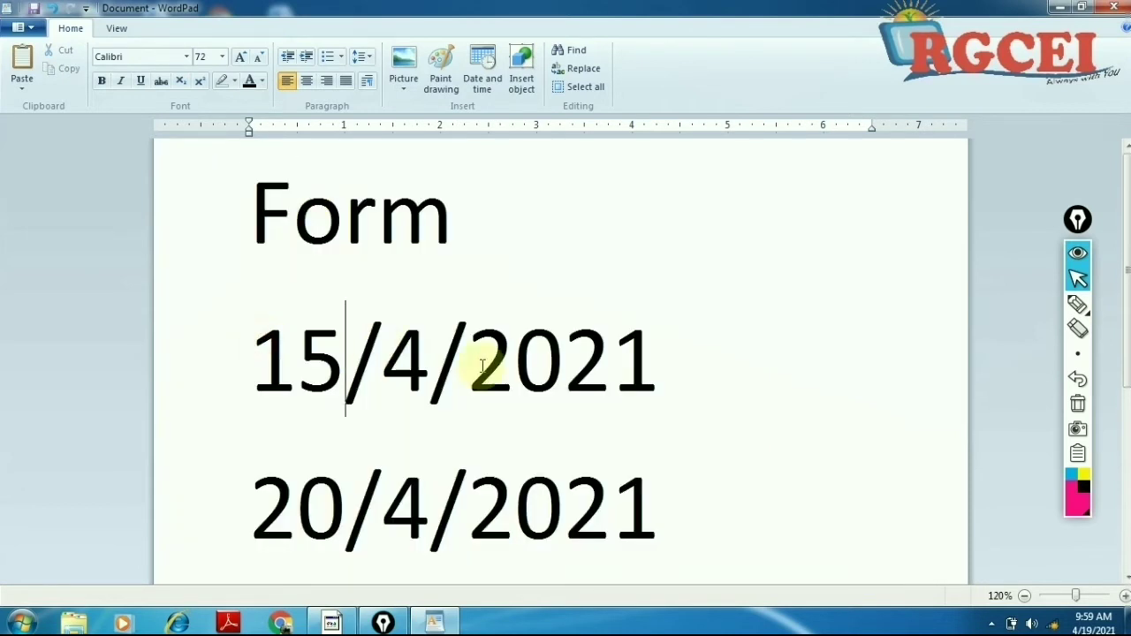
click(513, 364)
click(307, 500)
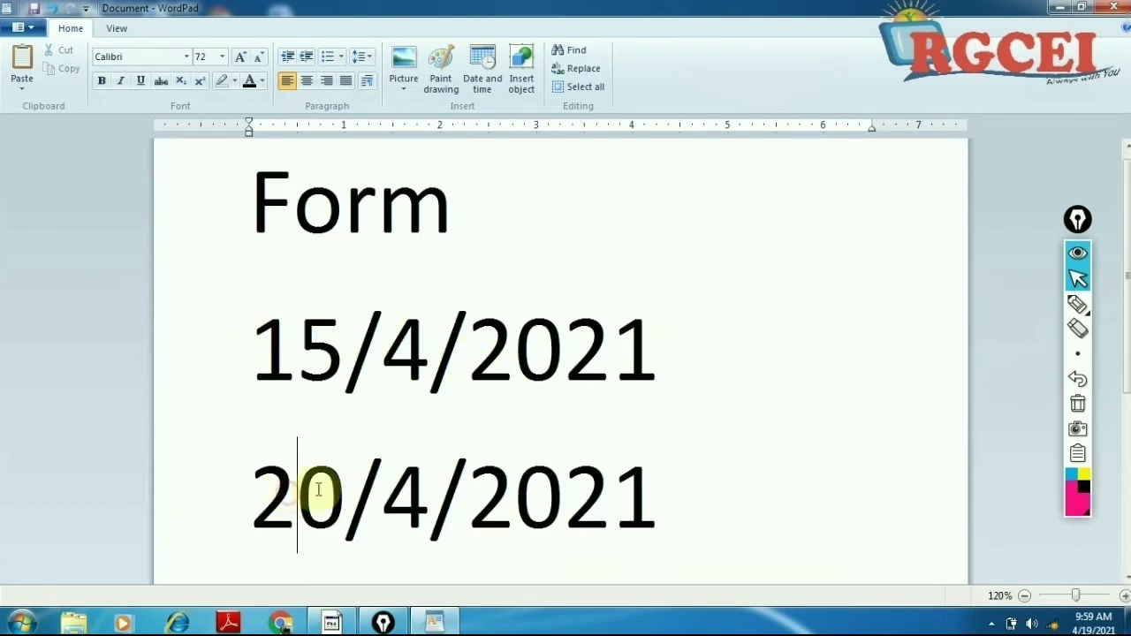
click(389, 503)
click(526, 514)
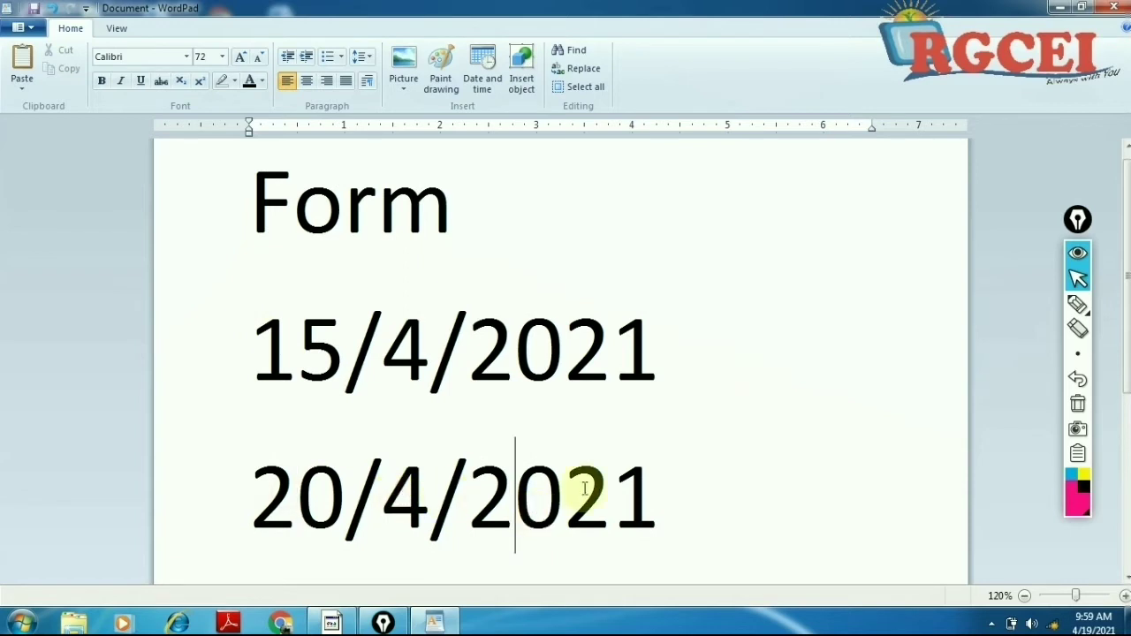
Step: Practise selecting and deselecting the 15/4/2021 and 20/4/2021 date lines
drag(676, 498, 603, 366)
click(321, 366)
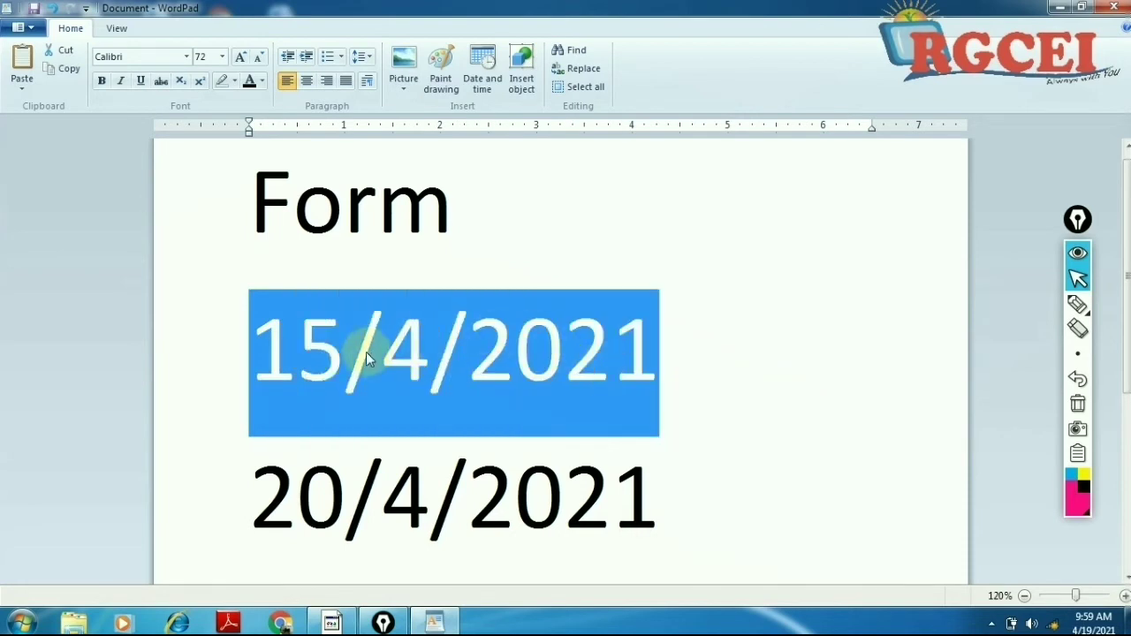
click(309, 354)
drag(712, 353, 139, 335)
click(236, 486)
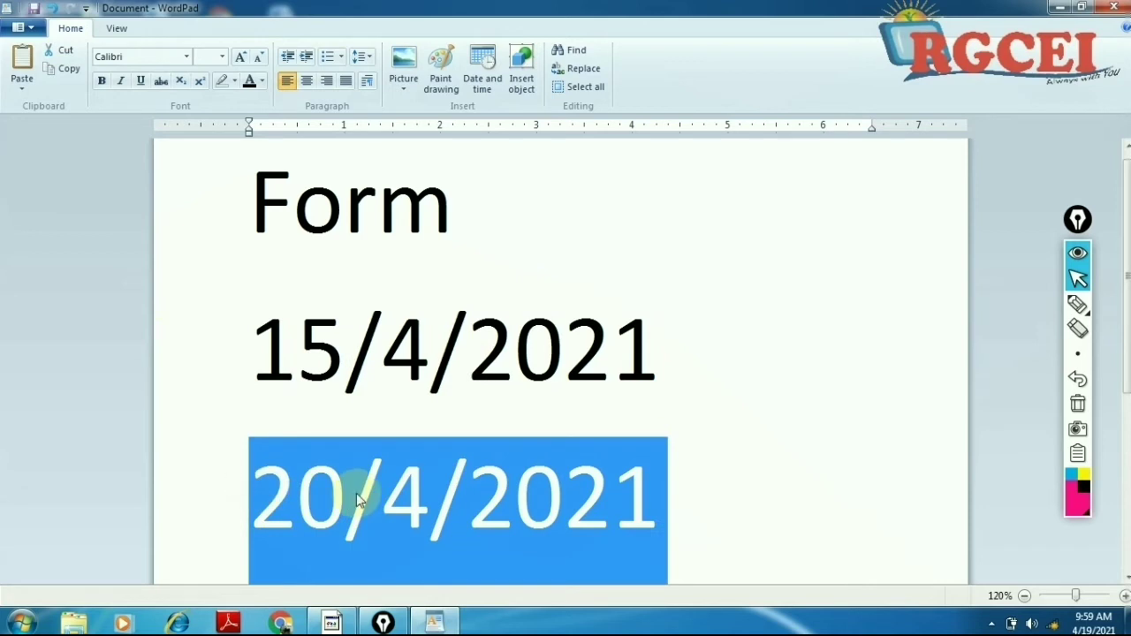
click(293, 353)
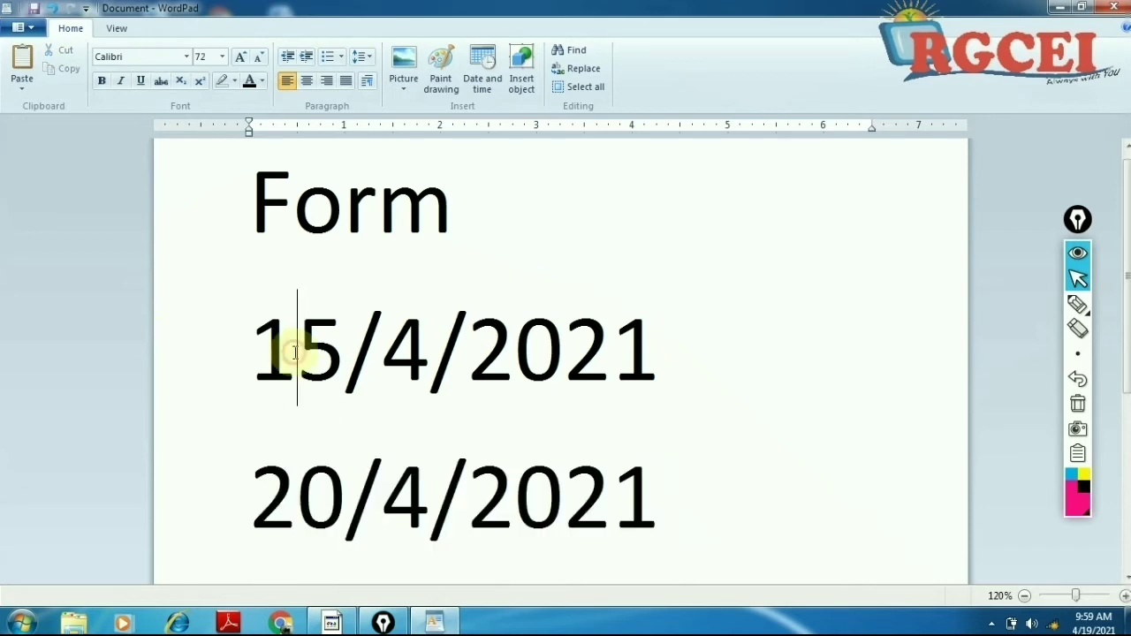
click(305, 478)
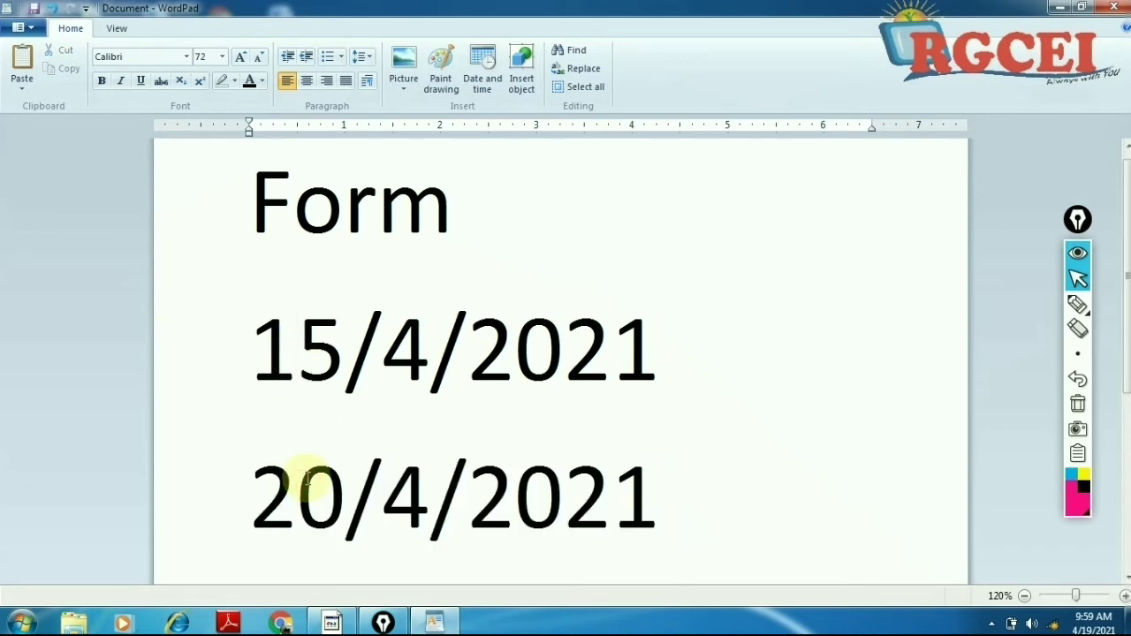
click(669, 353)
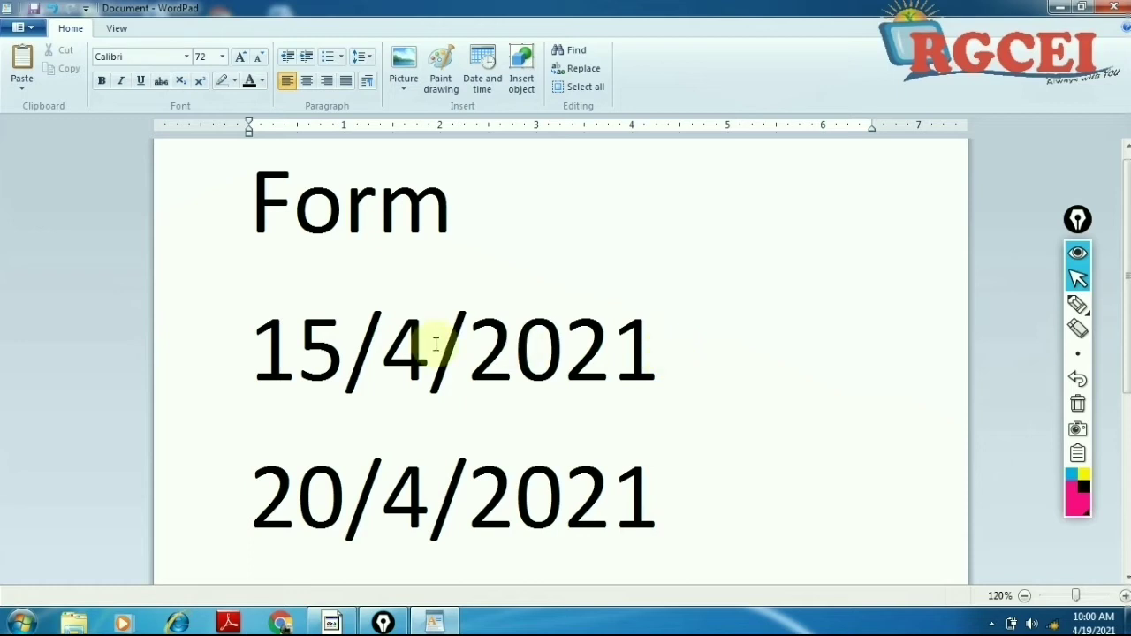
click(297, 351)
click(233, 345)
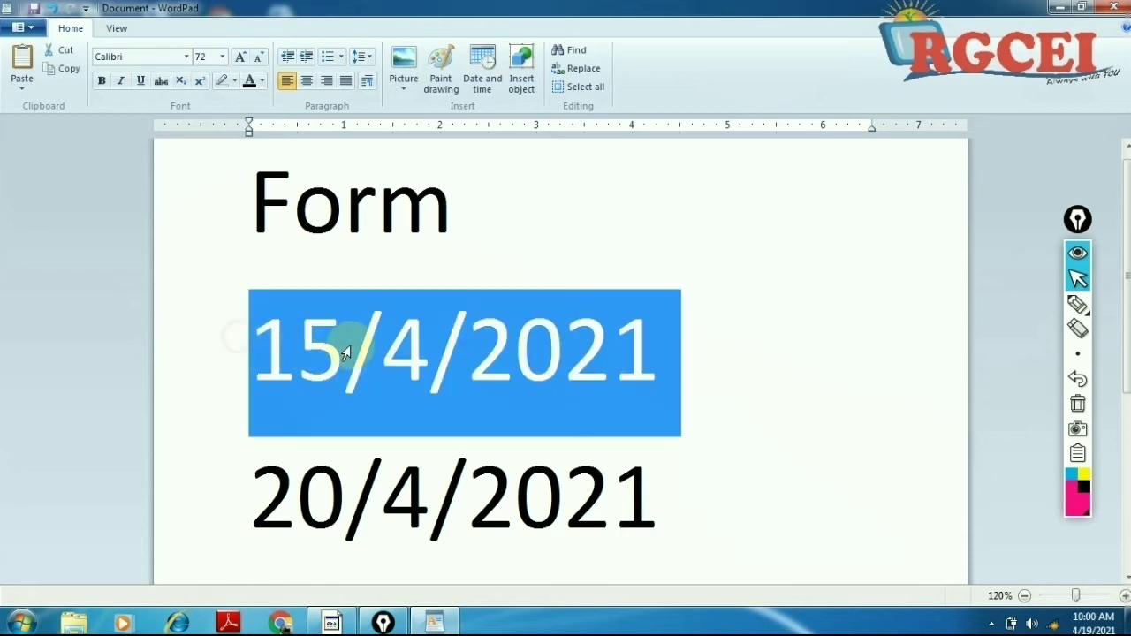
click(230, 495)
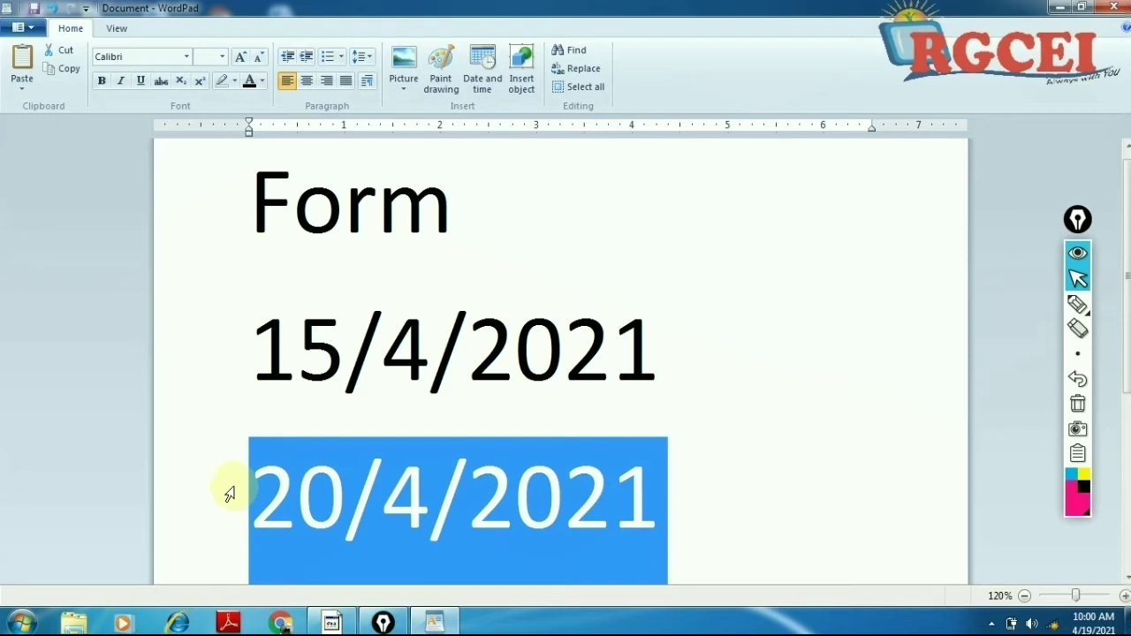
click(392, 406)
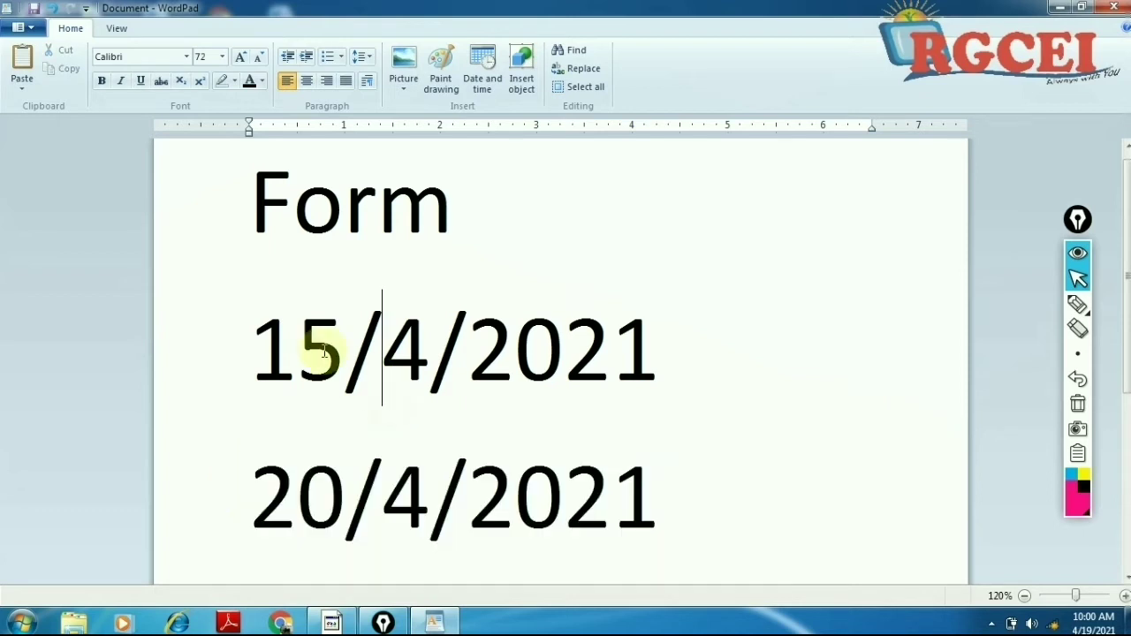
click(242, 346)
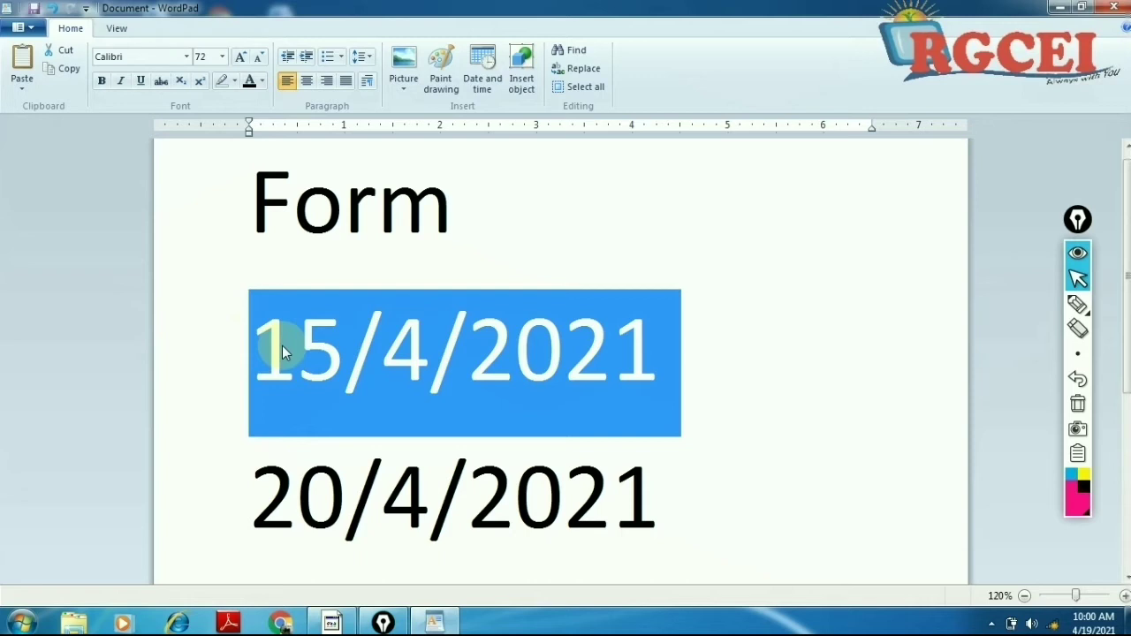
click(704, 356)
Step: Strike through the date 15/4/2021
drag(704, 356, 320, 367)
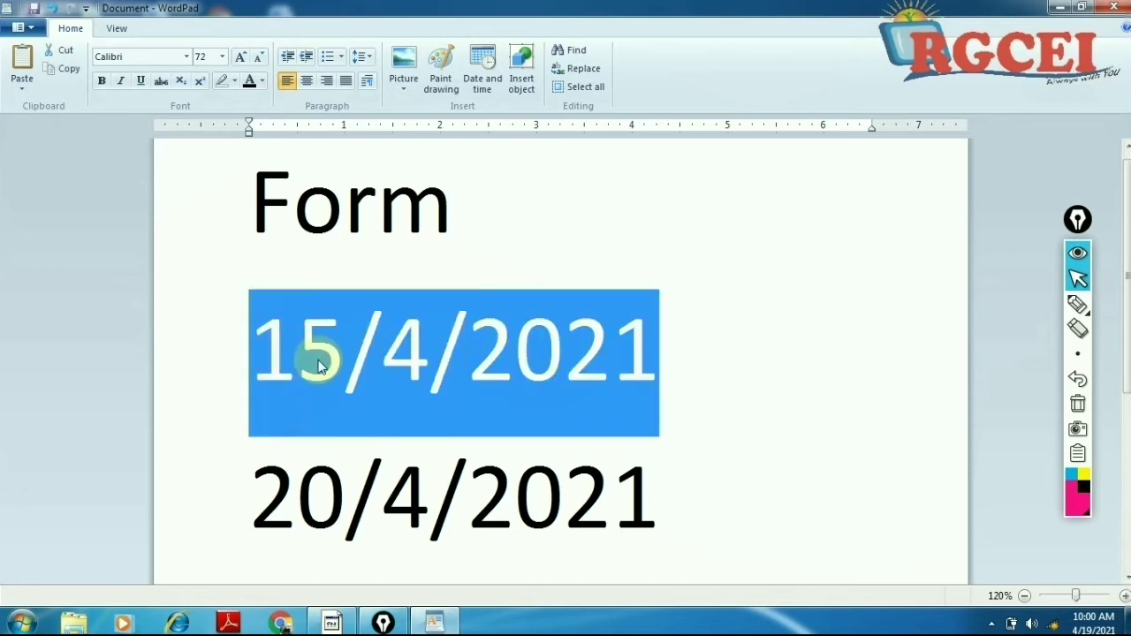
click(163, 87)
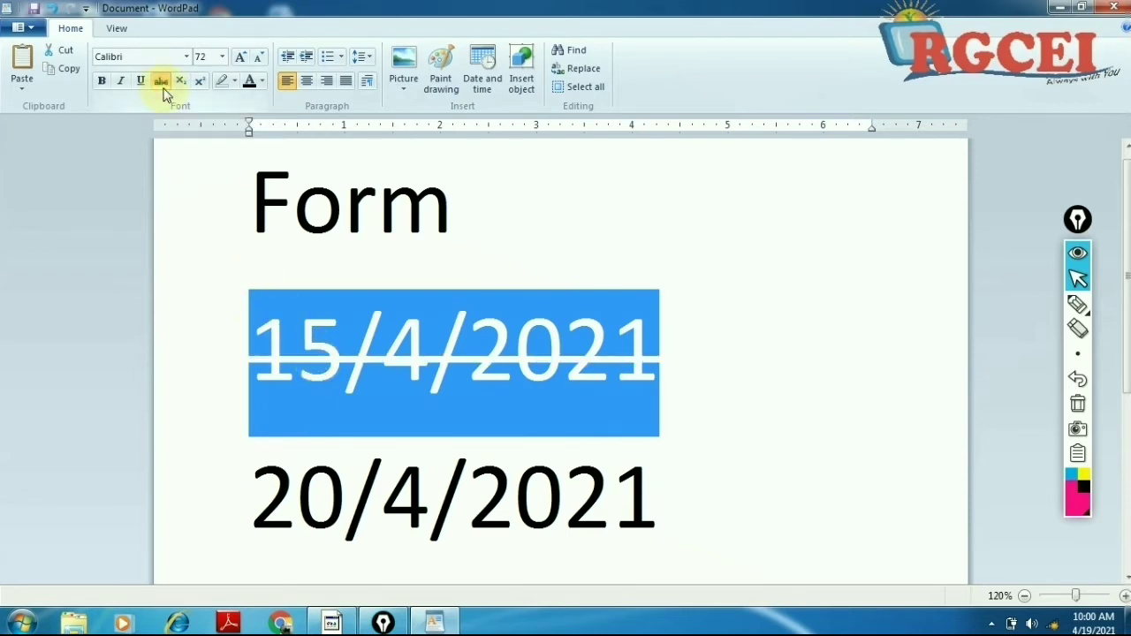
click(500, 222)
click(290, 202)
click(298, 343)
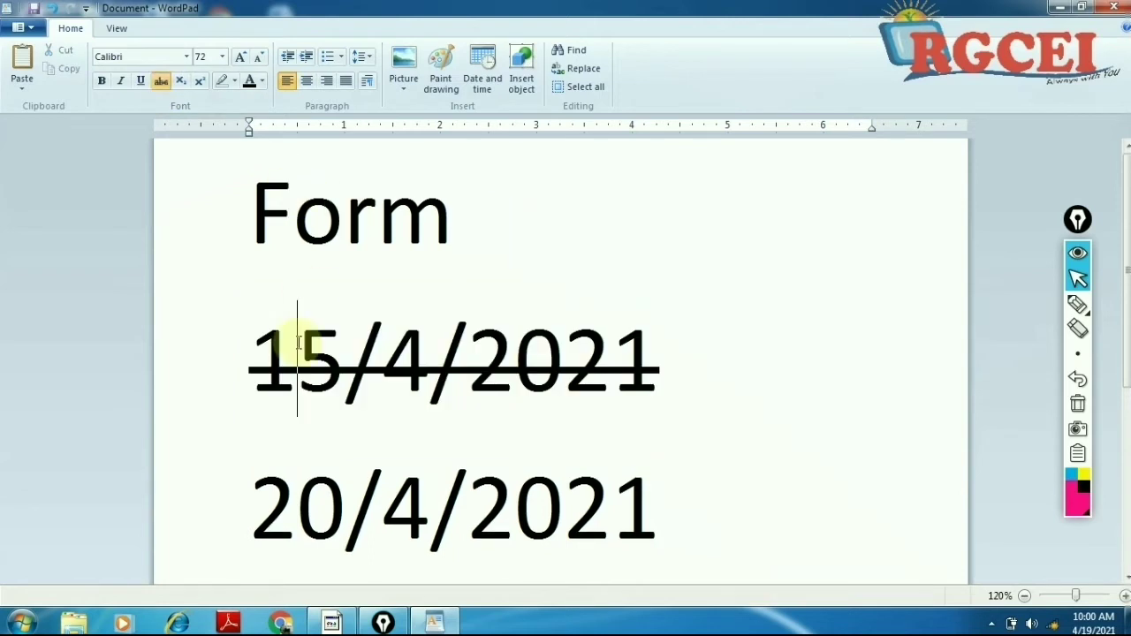
click(383, 343)
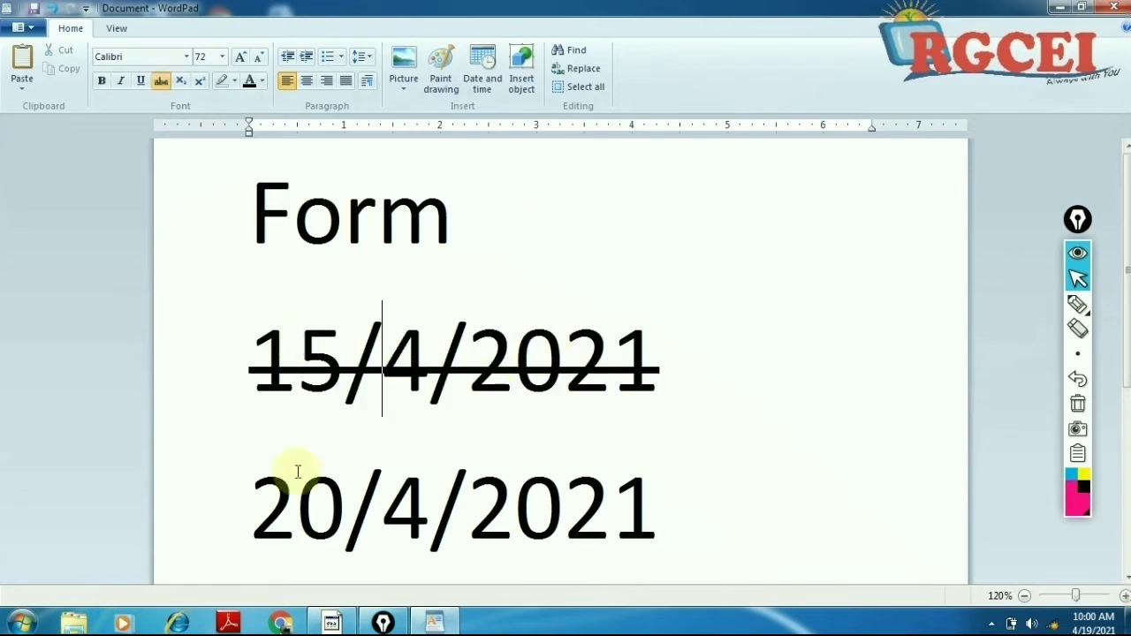
drag(252, 497, 621, 501)
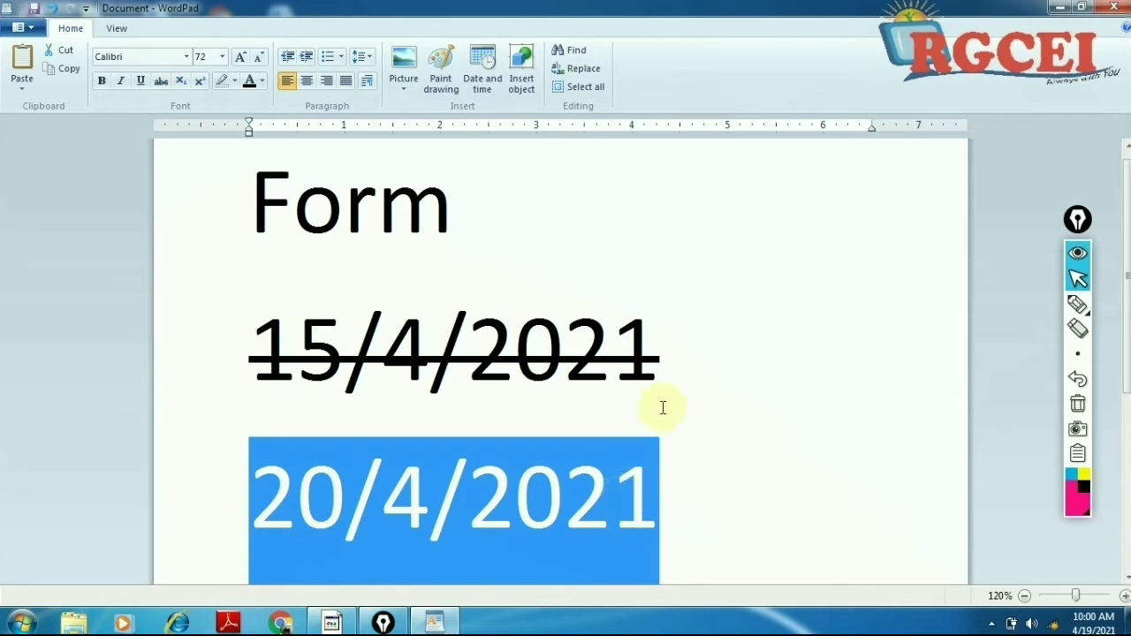
Step: Remove the strikethrough from 15/4/2021, then delete both date lines
drag(662, 373, 334, 356)
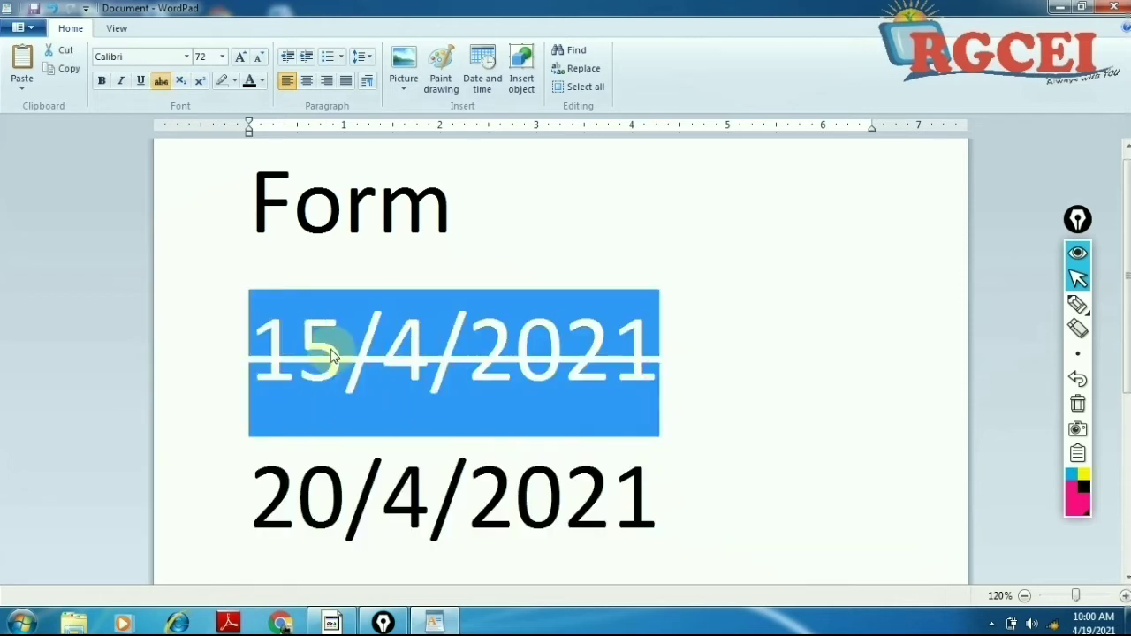
click(436, 364)
drag(662, 366, 468, 358)
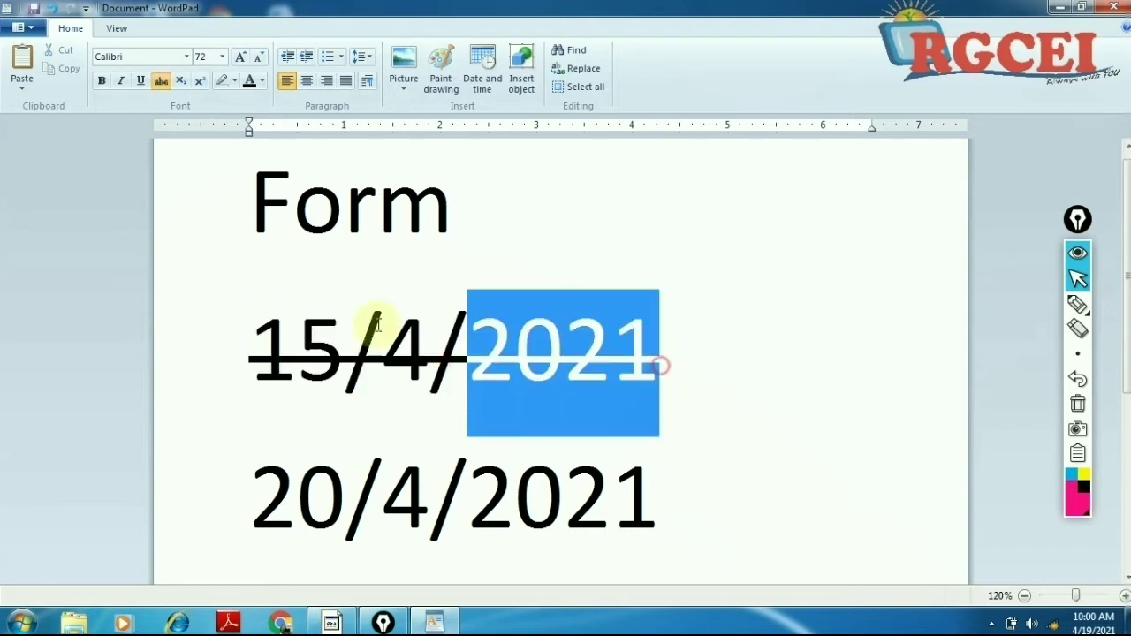
drag(377, 325, 255, 311)
click(516, 352)
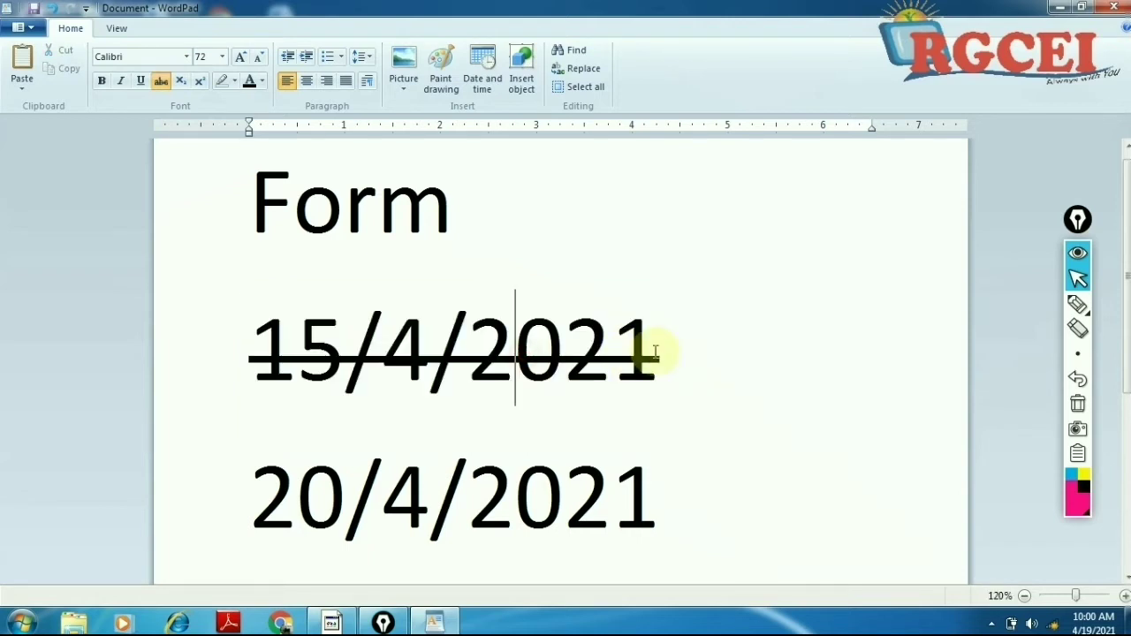
drag(655, 351, 252, 318)
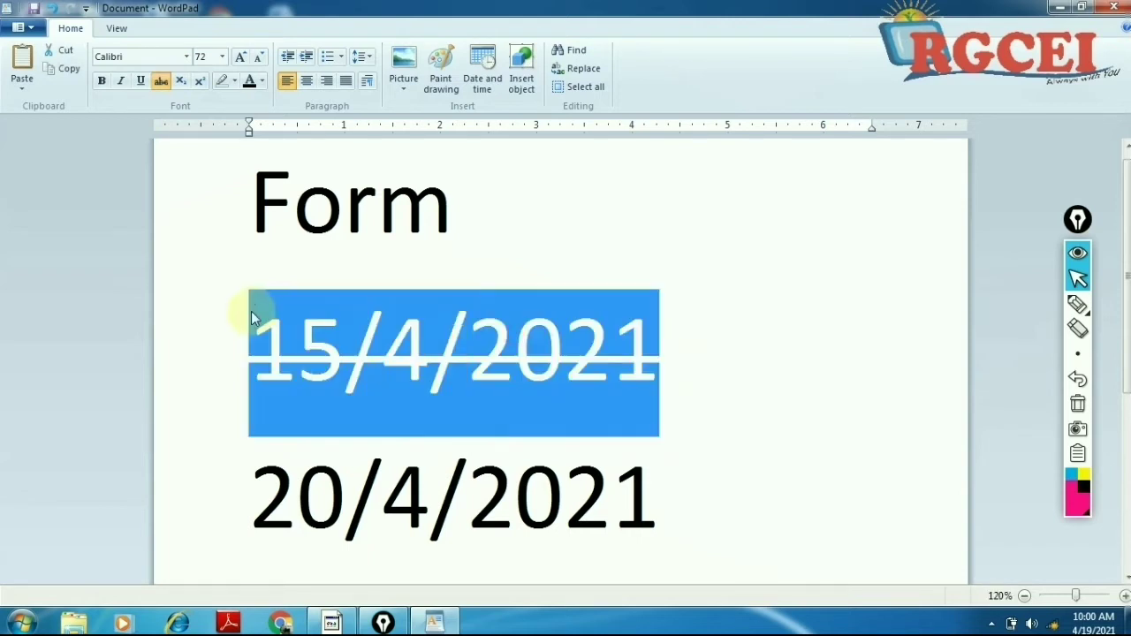
click(162, 82)
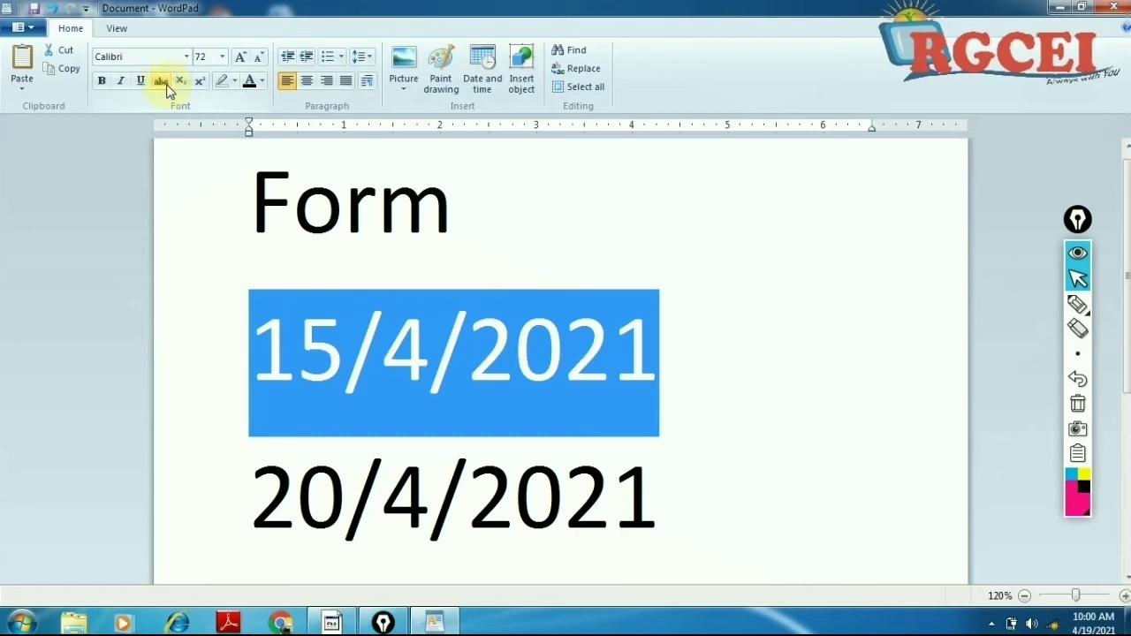
key(Delete)
key(Delete)
key(Delete)
key(Delete)
key(Delete)
key(Delete)
key(Delete)
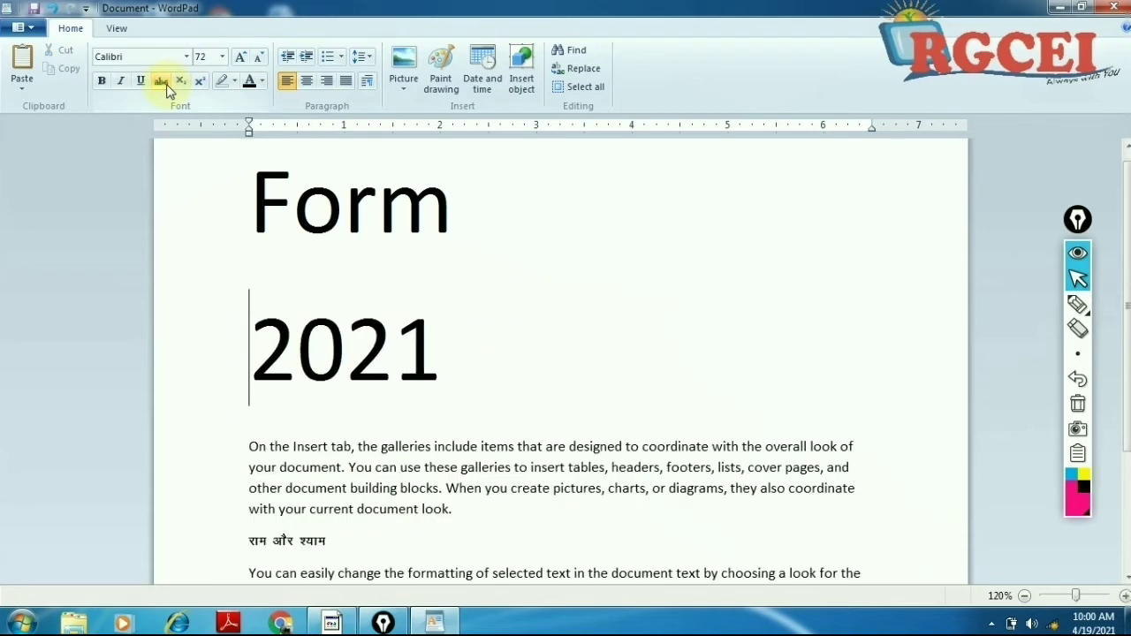
key(Delete)
key(Delete)
key(Delete)
key(Delete)
key(Delete)
Step: Erase the Form heading and type CO2 in 72 pt on the top line
key(BackSpace)
key(BackSpace)
key(BackSpace)
key(BackSpace)
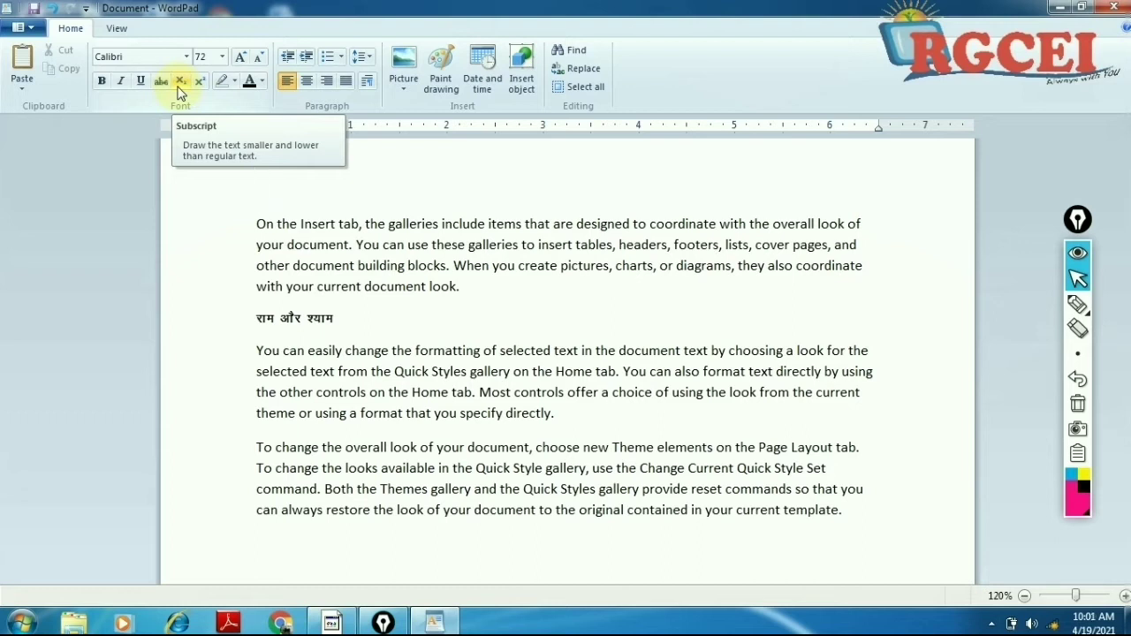
text(Co)
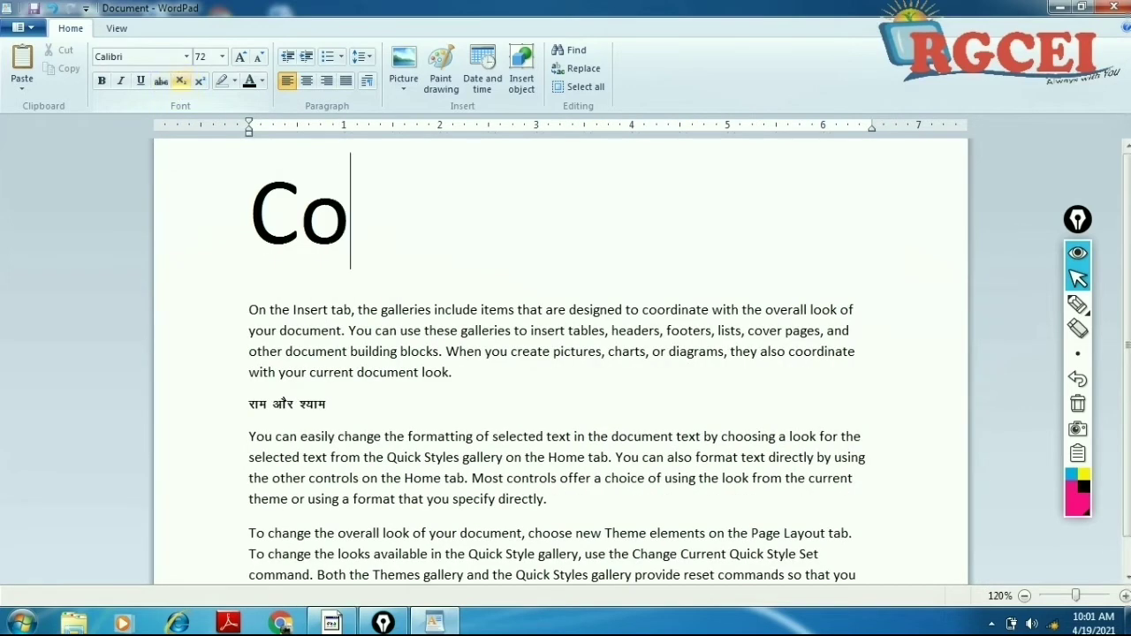
key(BackSpace)
text(O2)
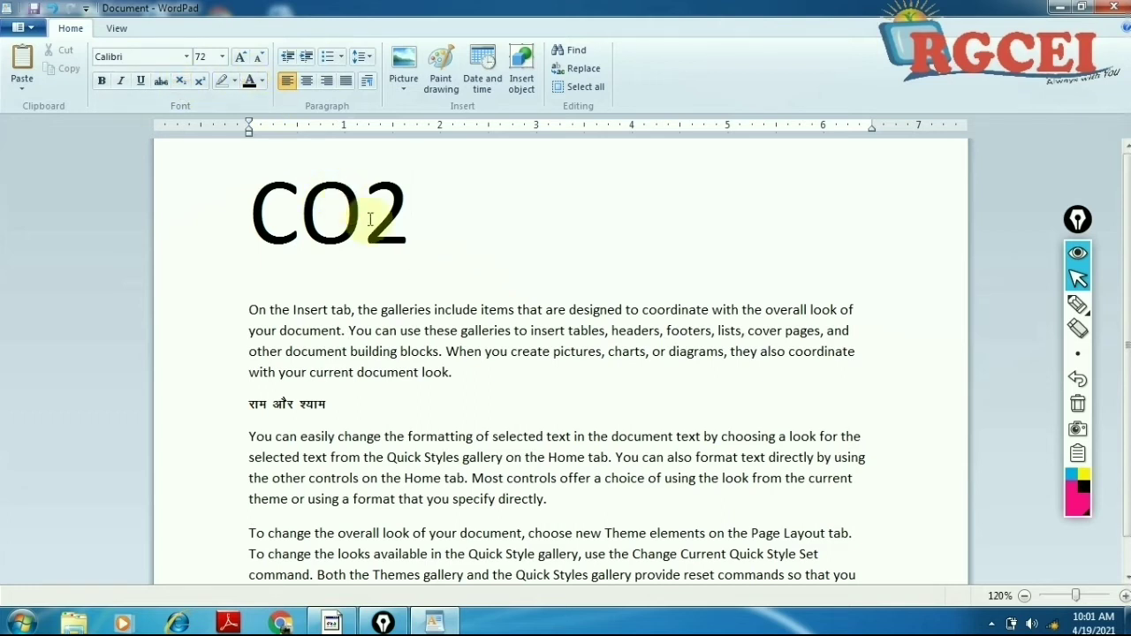
Step: Make the 2 in CO2 a subscript
drag(370, 220, 395, 221)
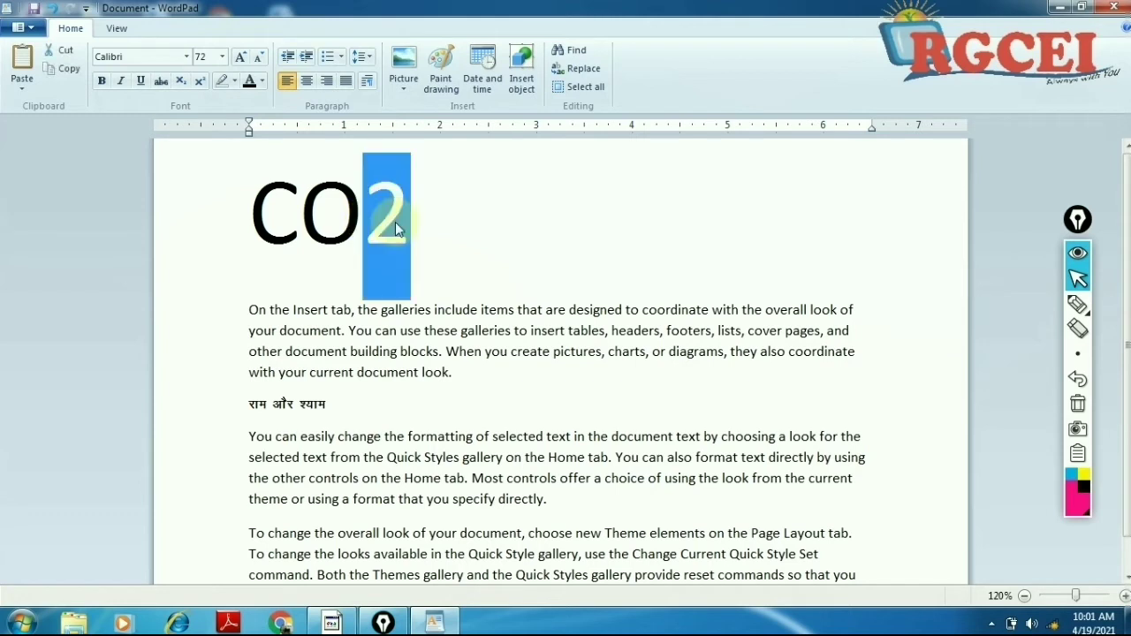
click(182, 85)
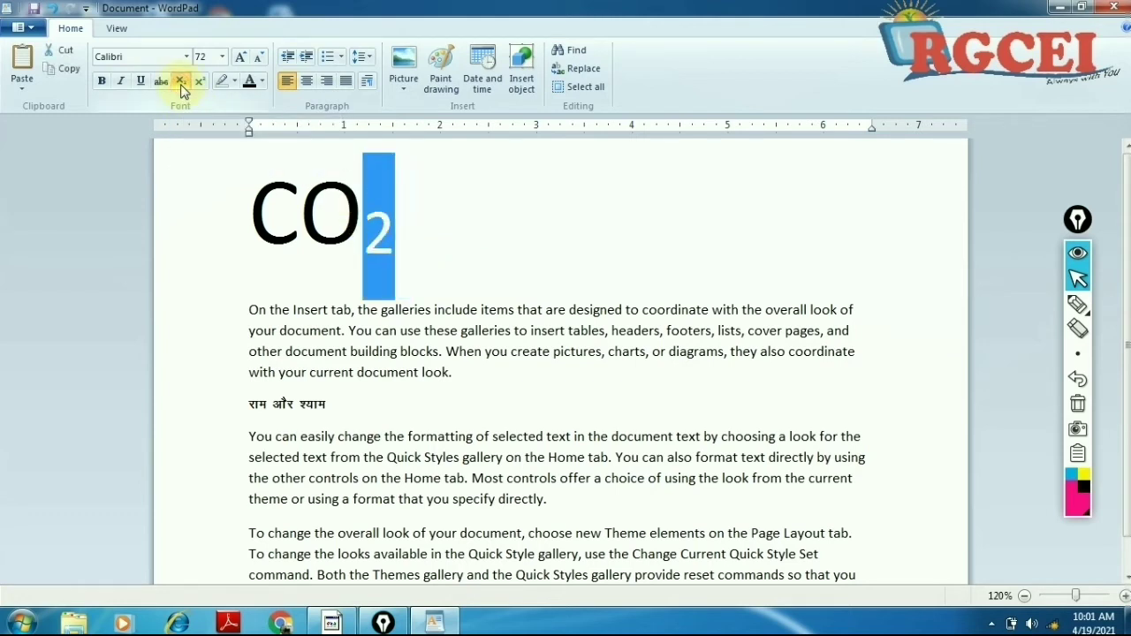
click(182, 85)
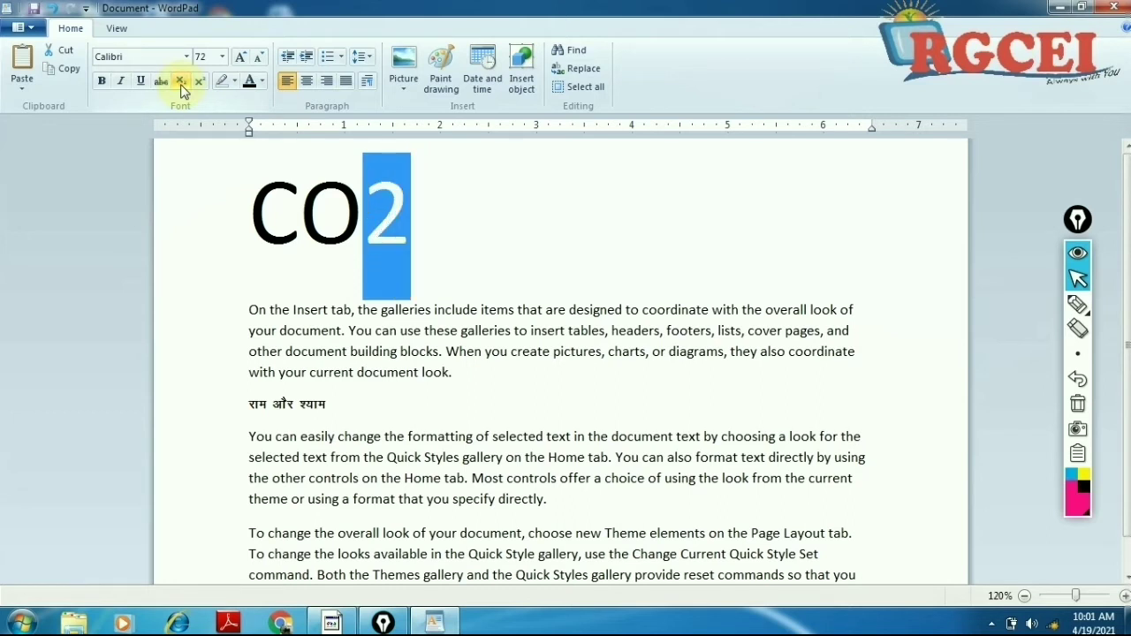
click(181, 86)
click(181, 86)
click(181, 86)
click(181, 86)
click(181, 86)
click(181, 86)
click(181, 85)
click(181, 87)
click(181, 86)
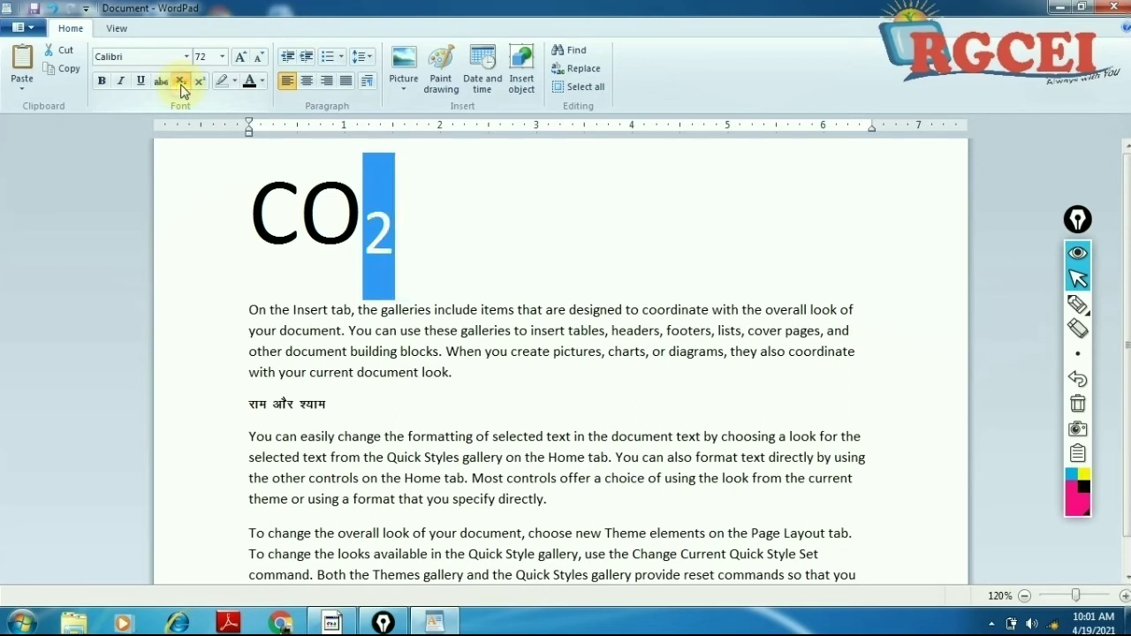
click(181, 85)
click(181, 86)
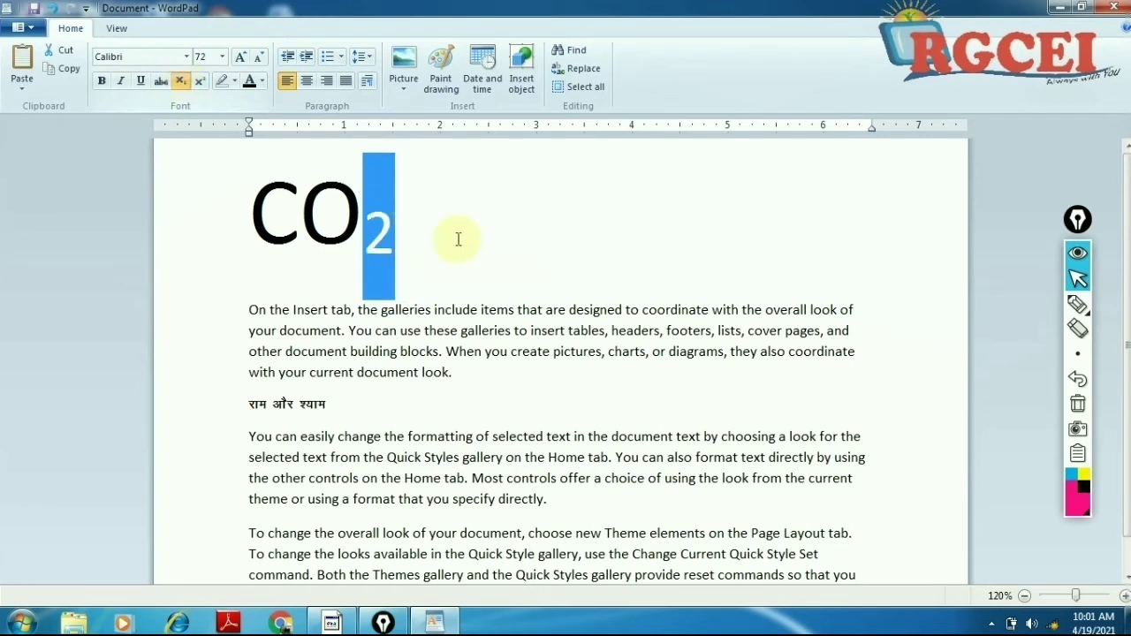
Step: Return the 2 in CO2 to normal size, then make it a subscript again
click(480, 261)
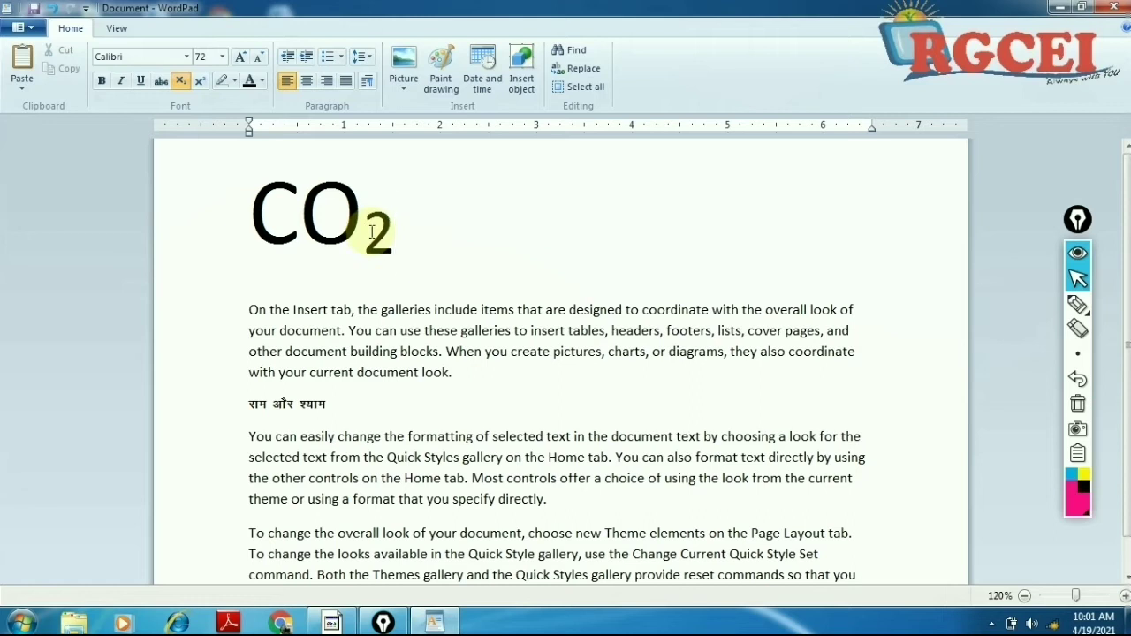
drag(372, 231, 385, 231)
click(422, 244)
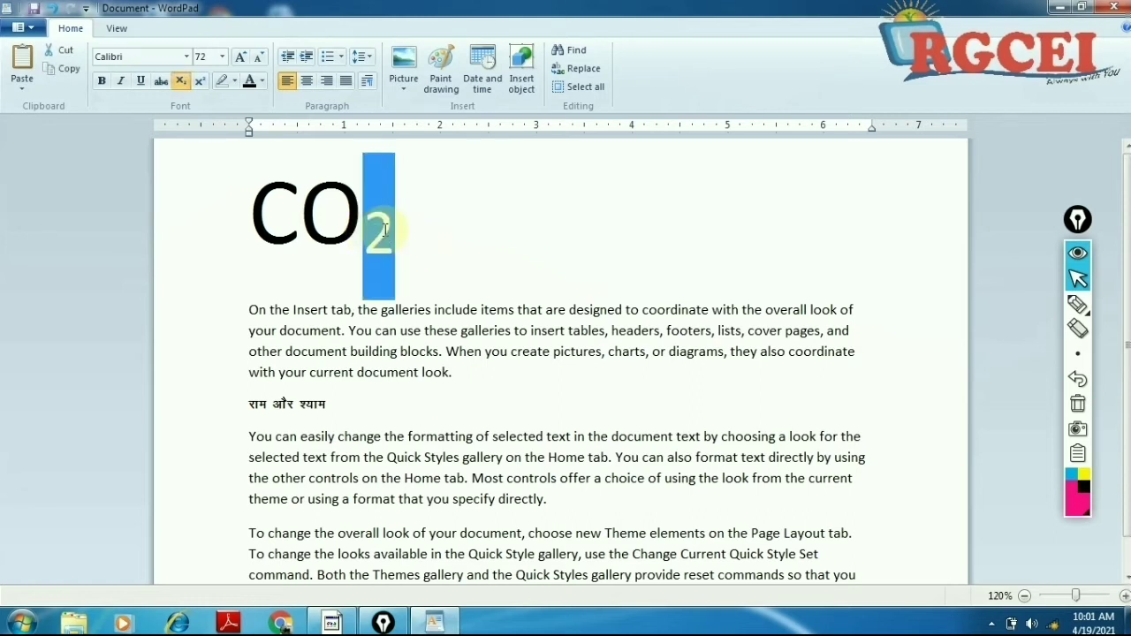
click(442, 245)
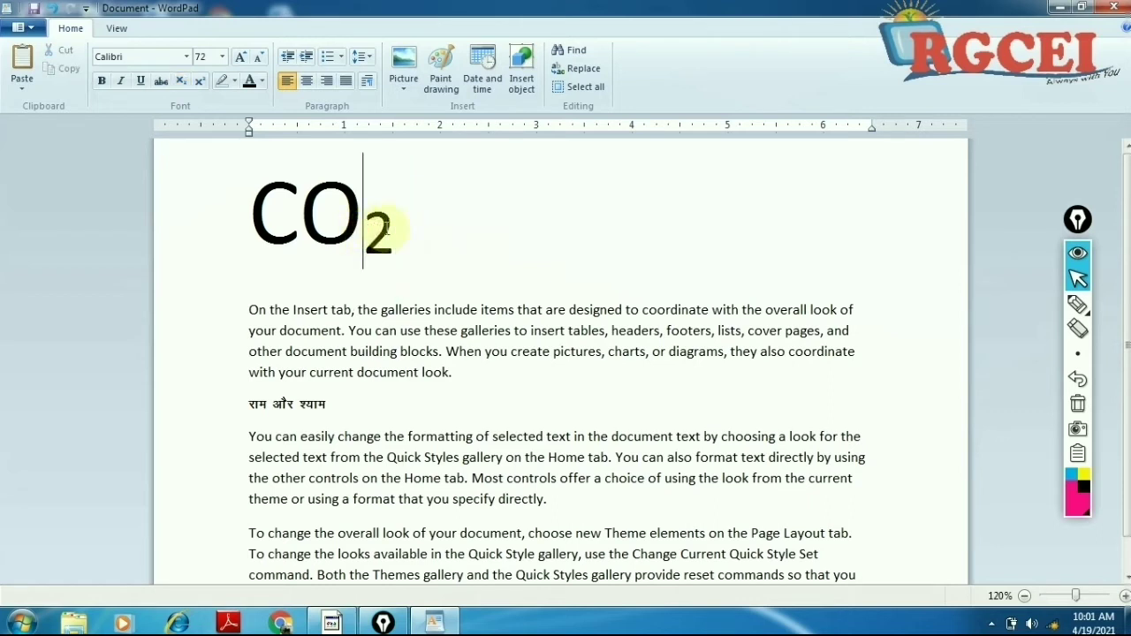
drag(363, 231, 388, 234)
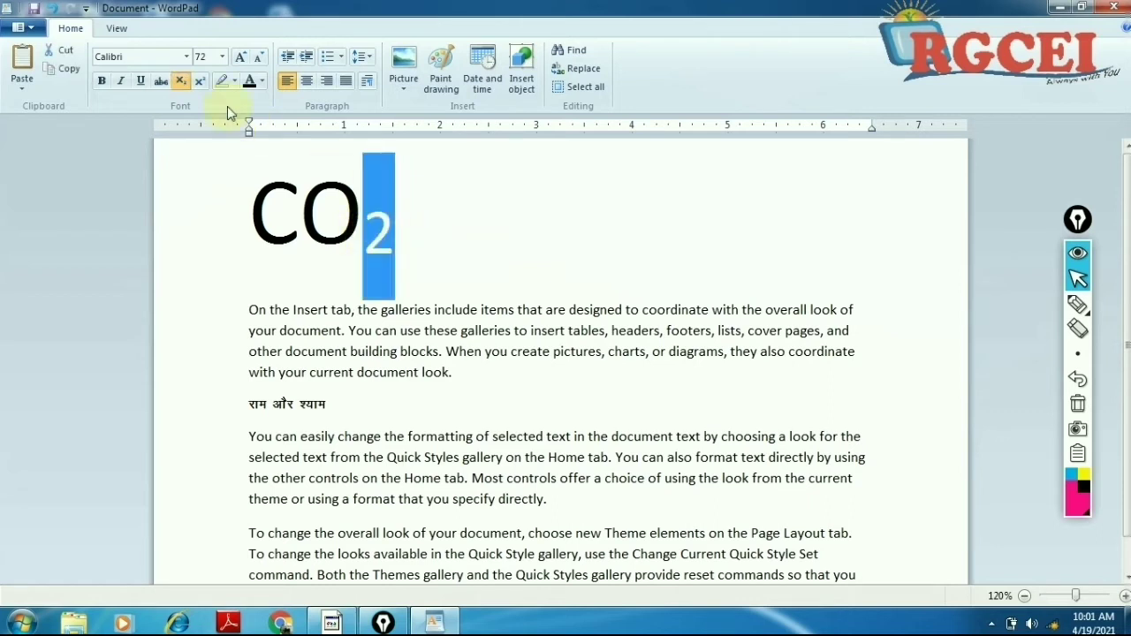
click(182, 82)
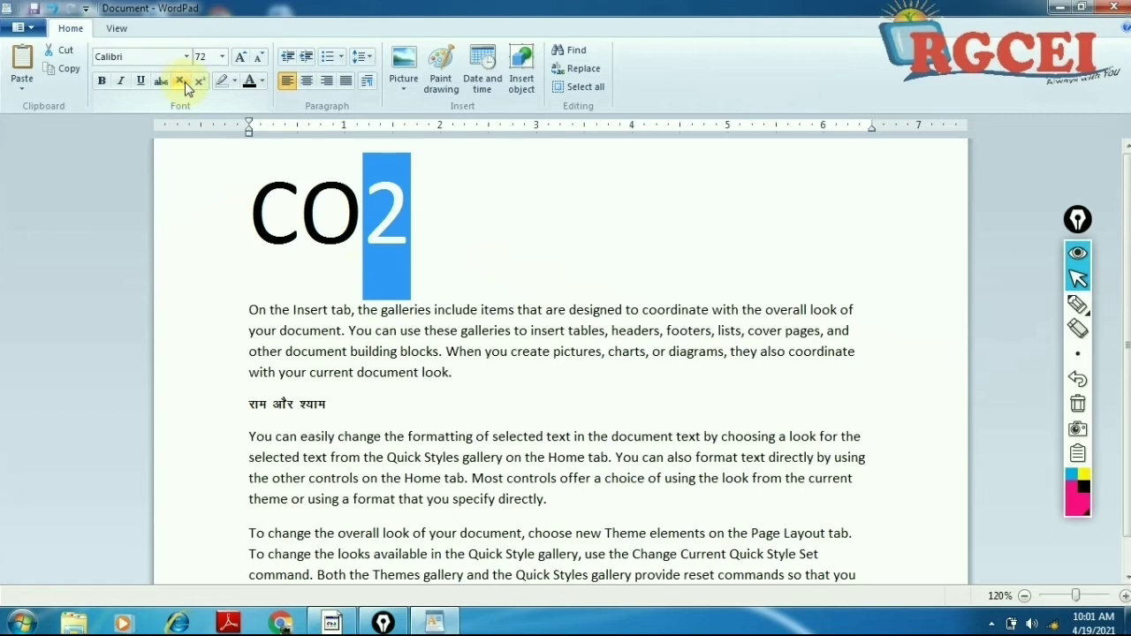
click(424, 222)
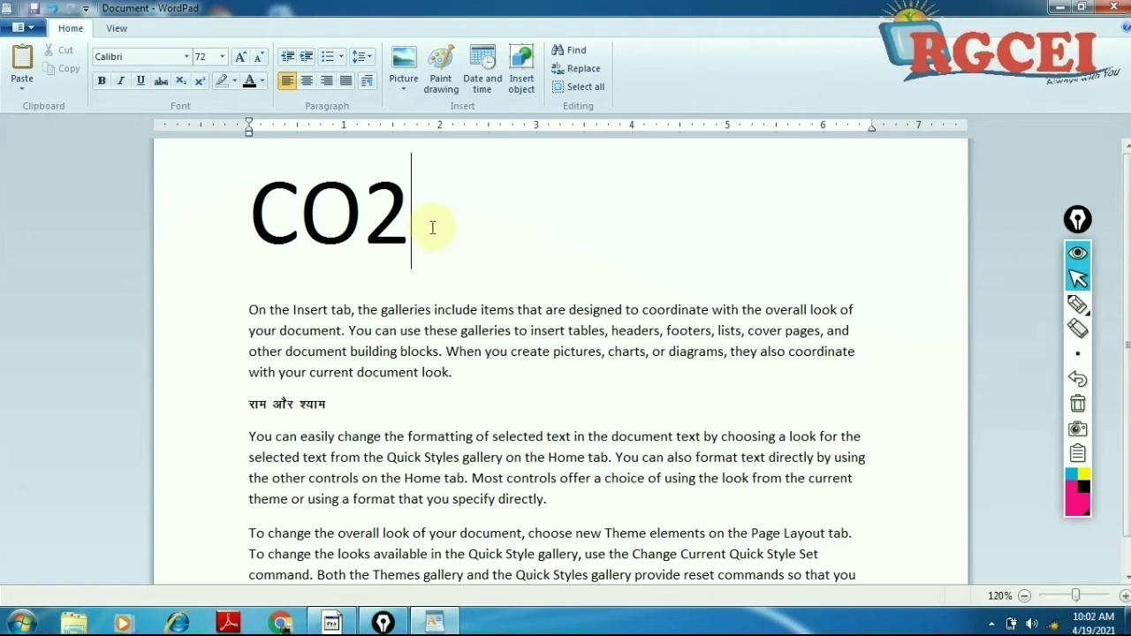
drag(400, 227, 362, 227)
click(180, 81)
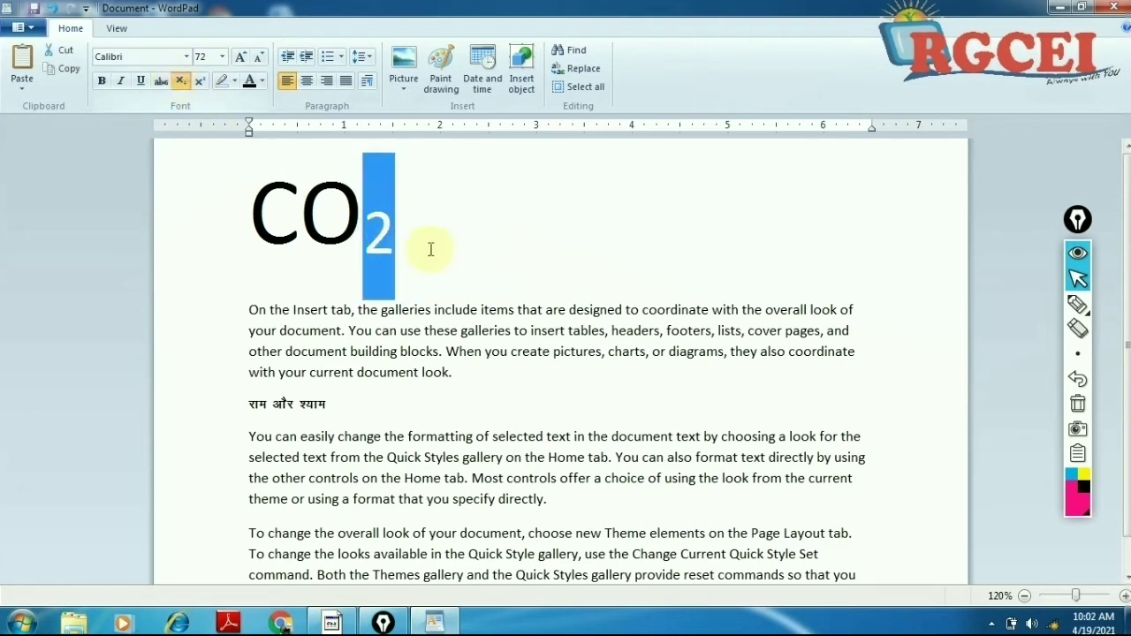
Step: Start a new line below CO₂ with subscript turned off
click(430, 249)
key(Return)
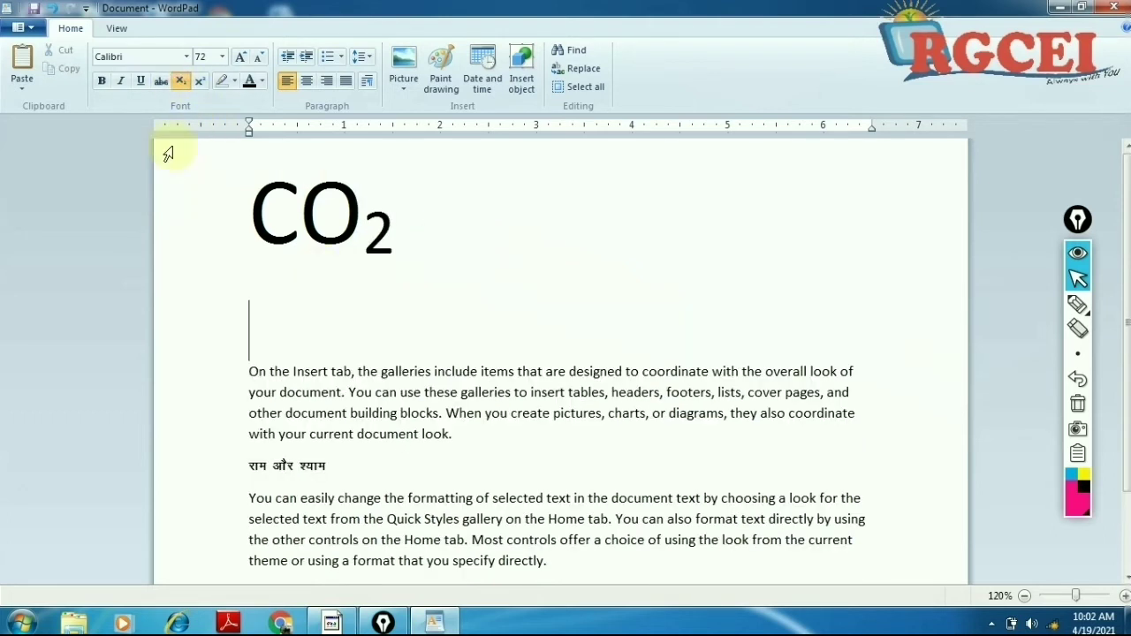
click(191, 82)
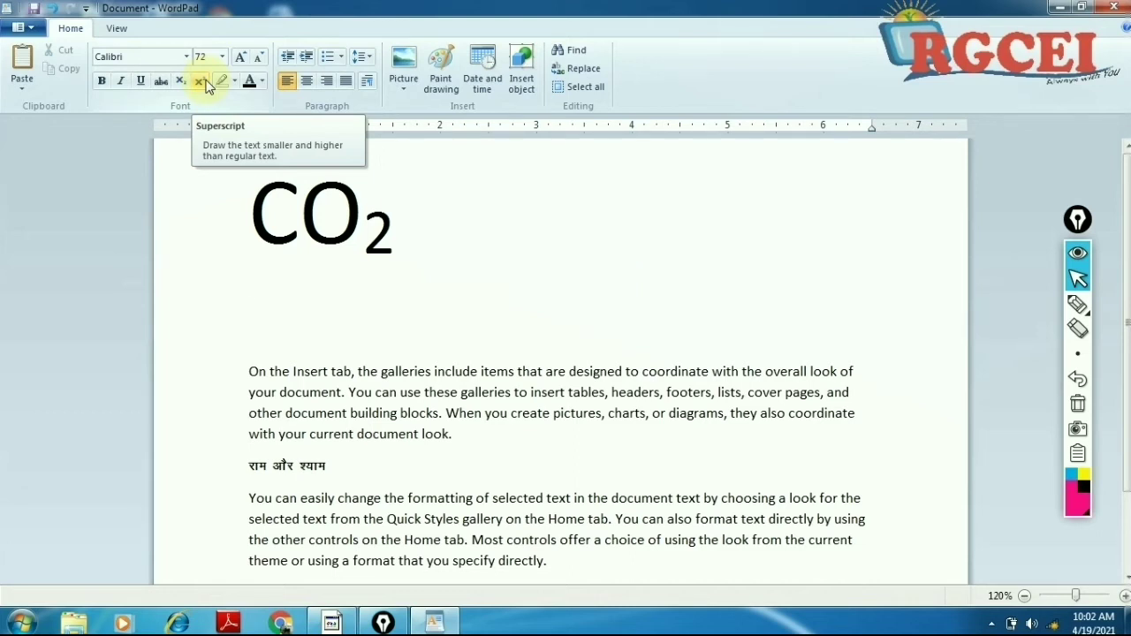
Step: Type a2 on the blank line and raise the 2 as a superscript
click(205, 84)
text(a2)
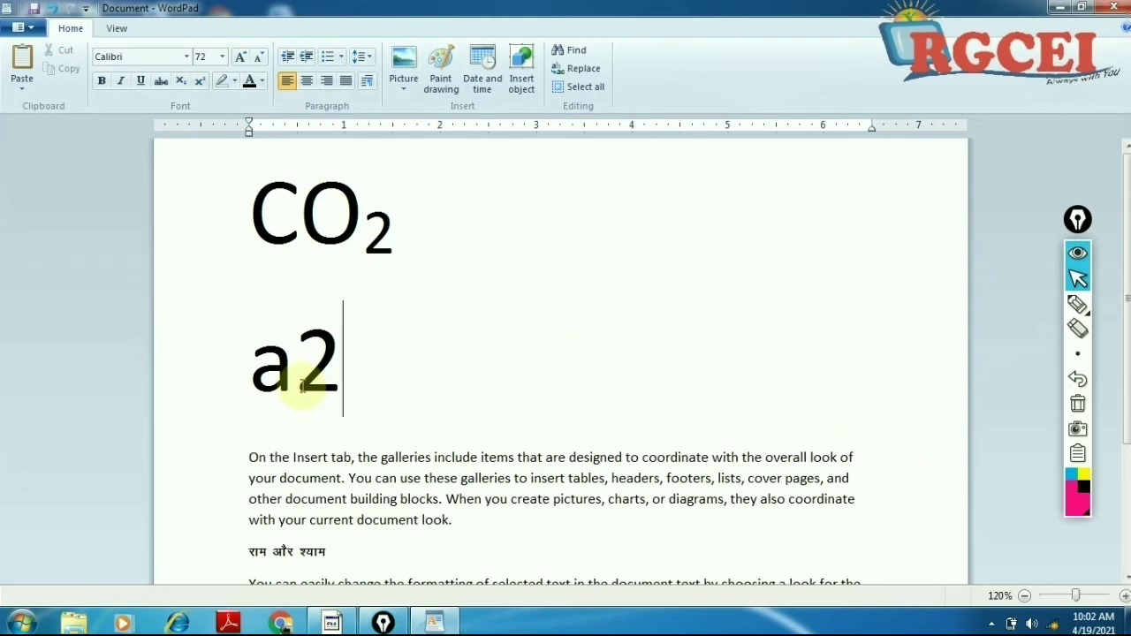
drag(303, 379, 341, 378)
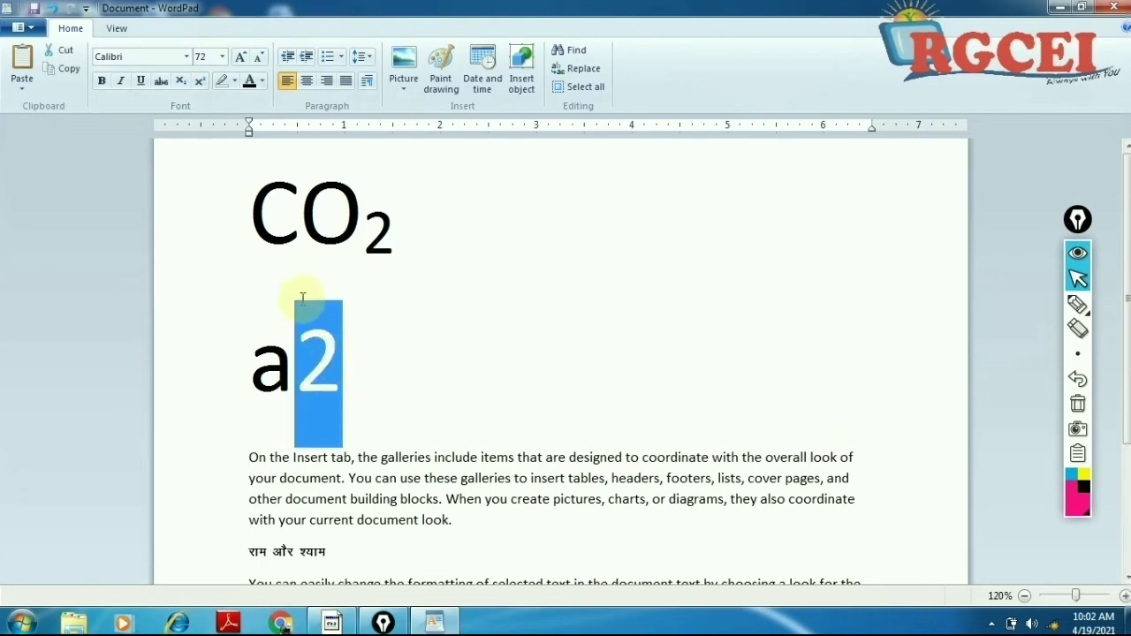
click(180, 82)
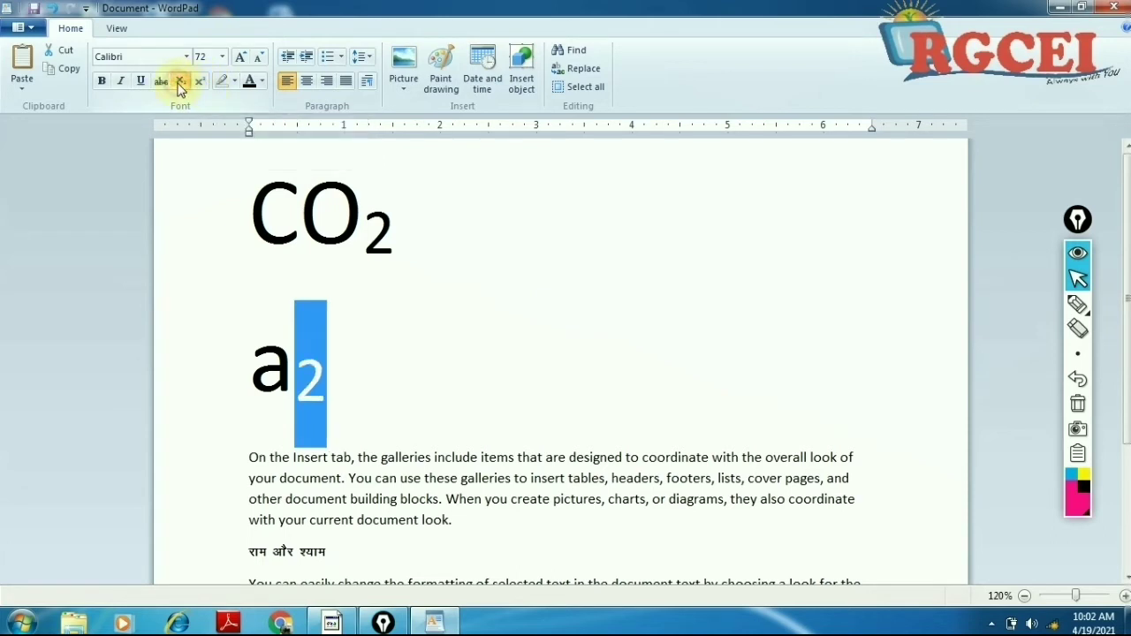
click(198, 81)
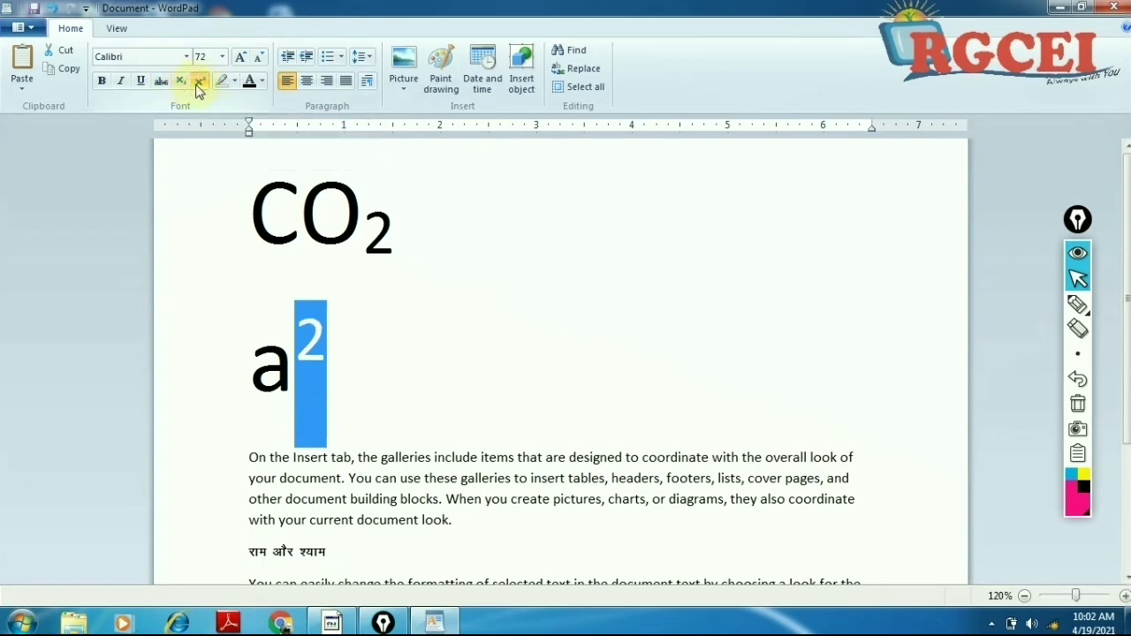
click(453, 417)
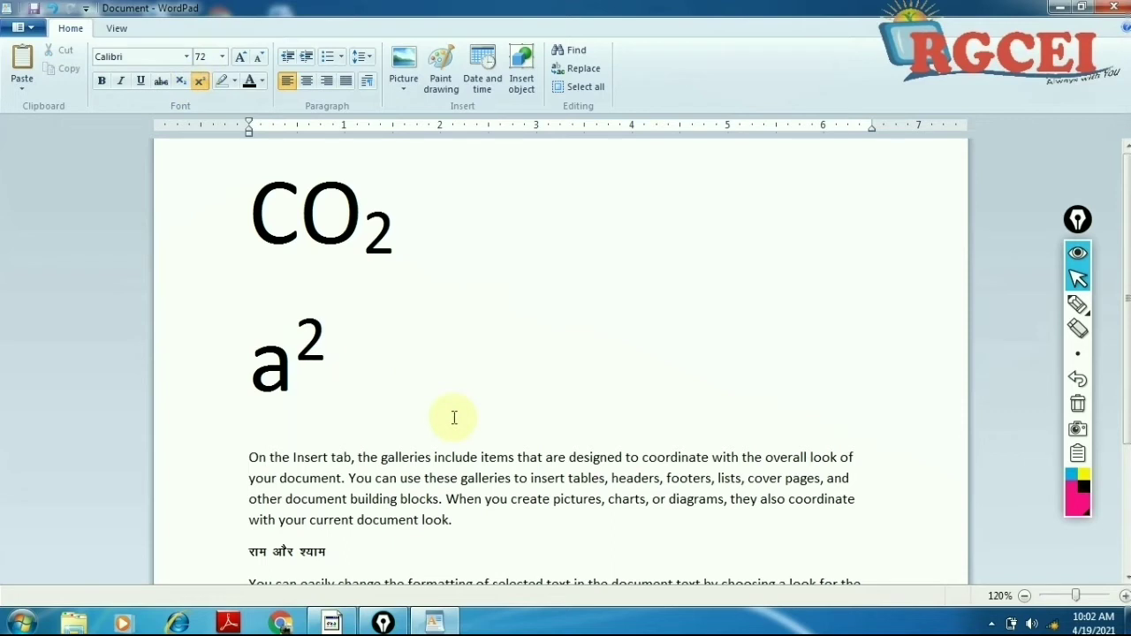
Step: Reset the 2 in a² to normal, then make it superscript again
click(256, 356)
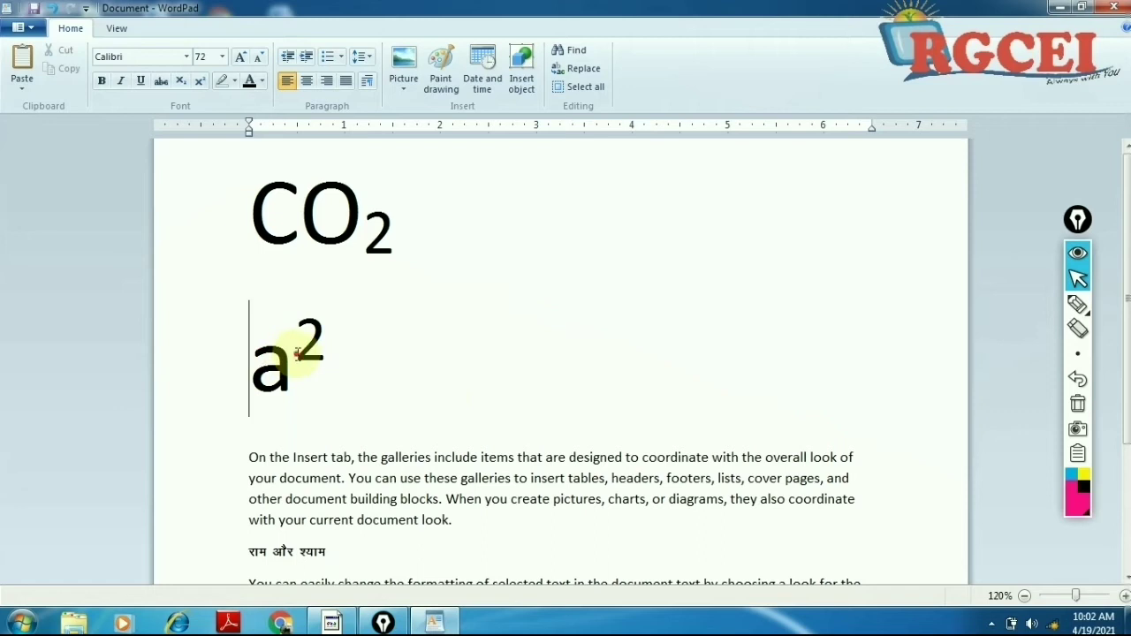
click(298, 354)
drag(300, 354, 313, 357)
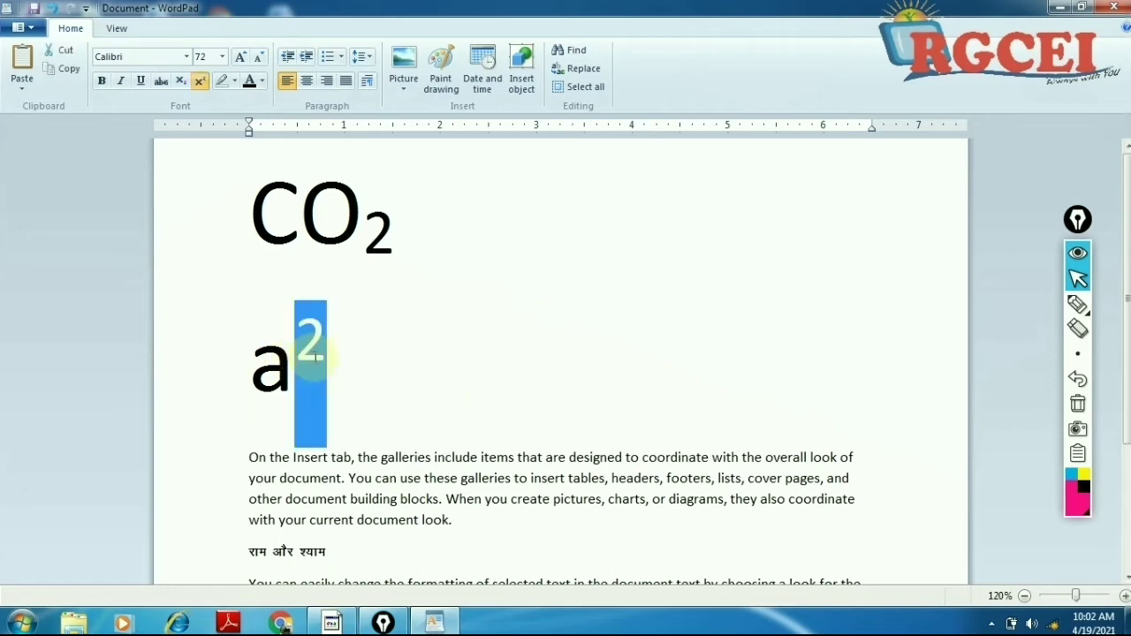
click(199, 85)
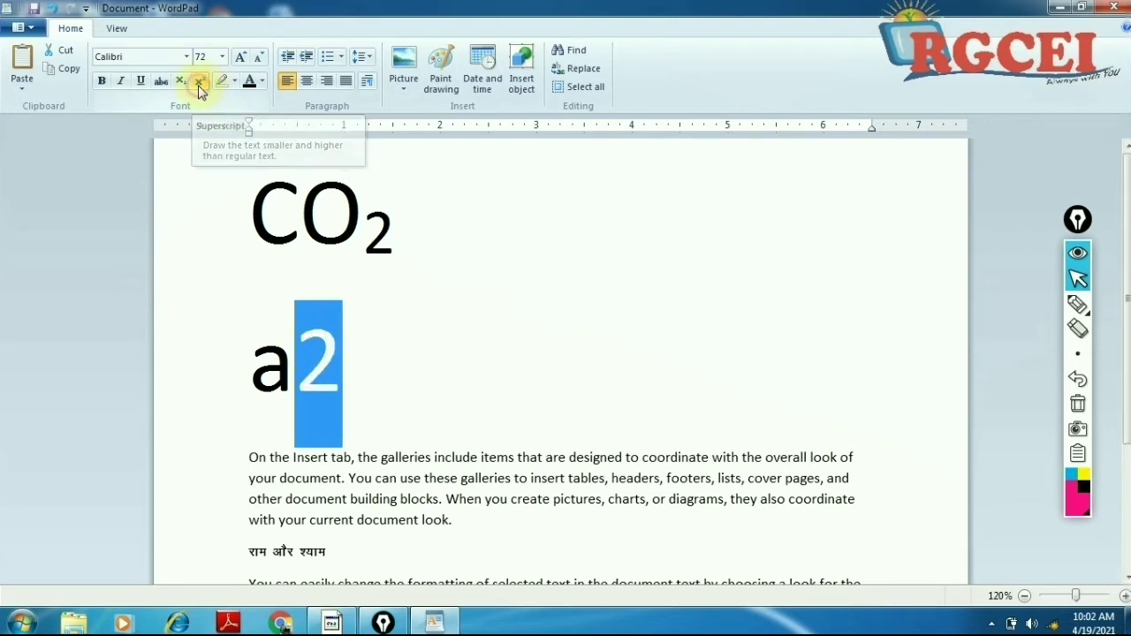
click(343, 386)
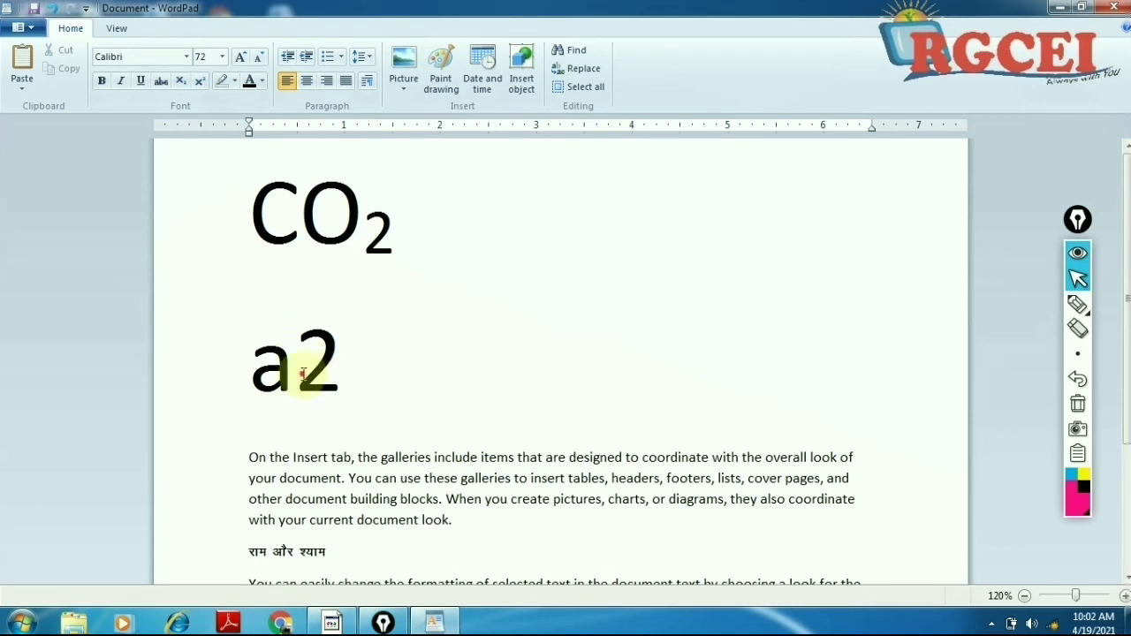
key(shift+Left)
click(199, 80)
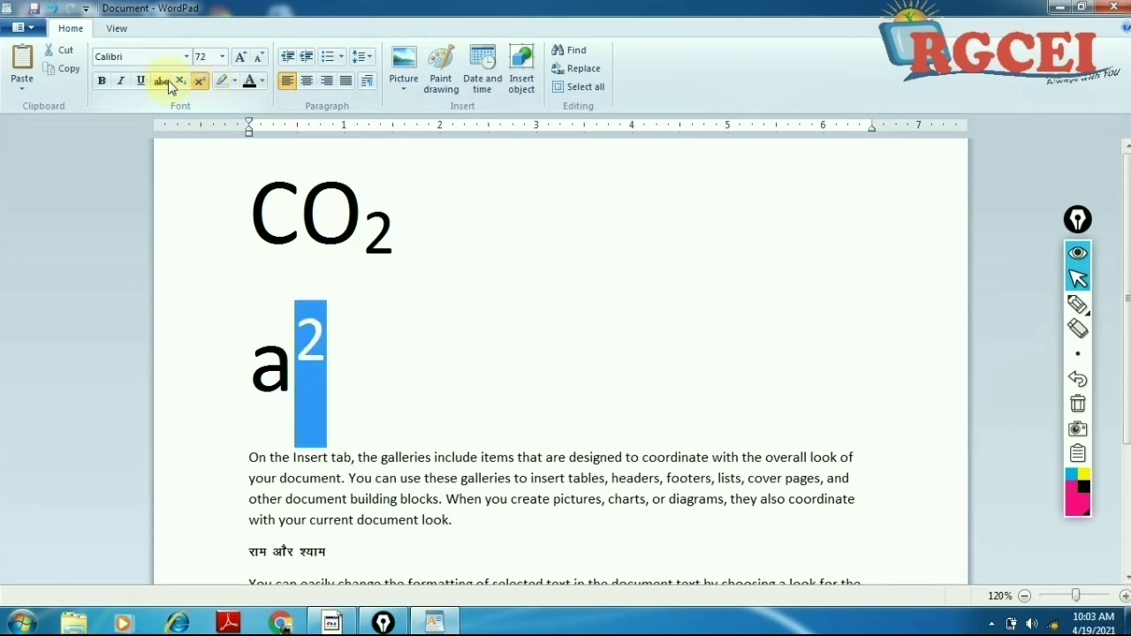
click(179, 80)
click(199, 80)
Step: Add a new line after a² with superscript off, then delete it
click(362, 381)
key(Return)
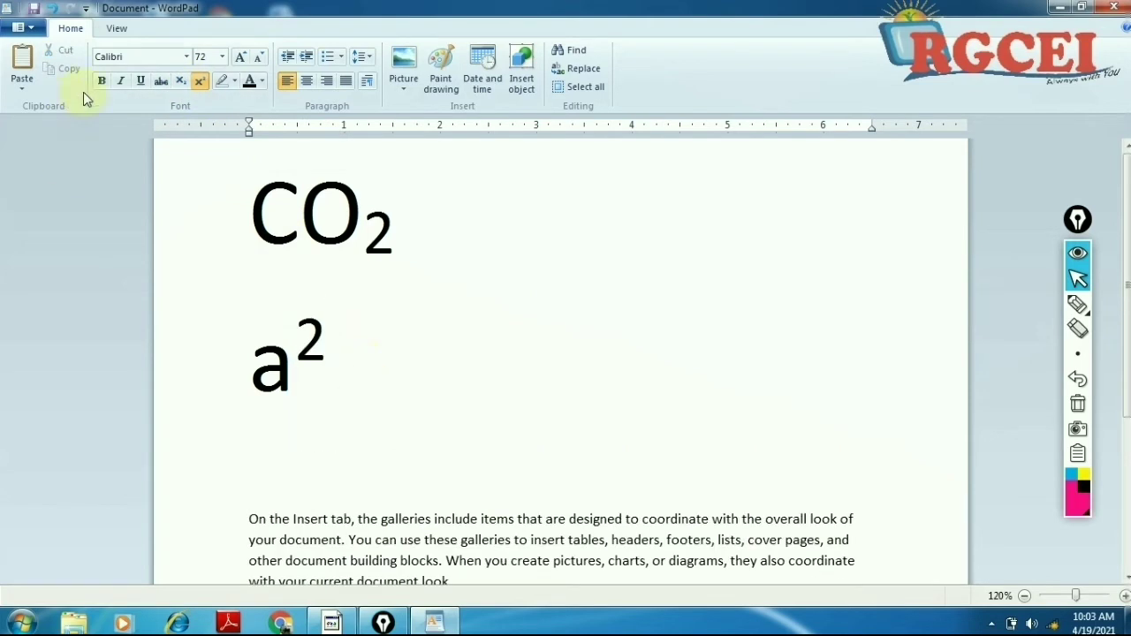
click(199, 80)
key(Delete)
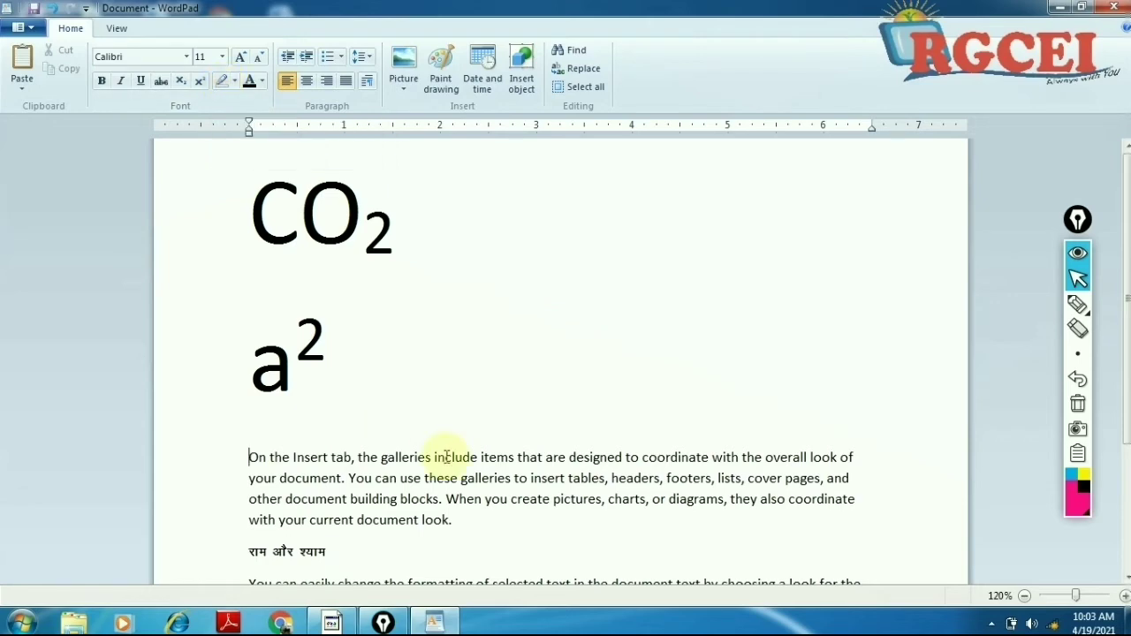
Step: Select 'building blocks.' including the full stop and apply the Yellow text highlight
scroll(437, 457, down, 4)
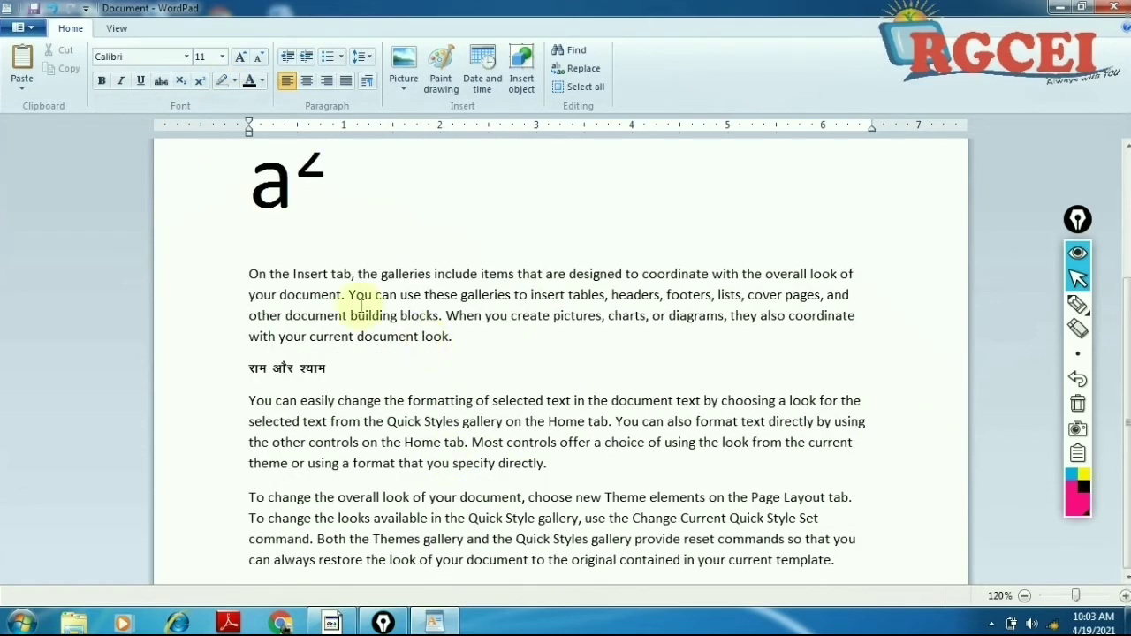
drag(250, 272, 446, 629)
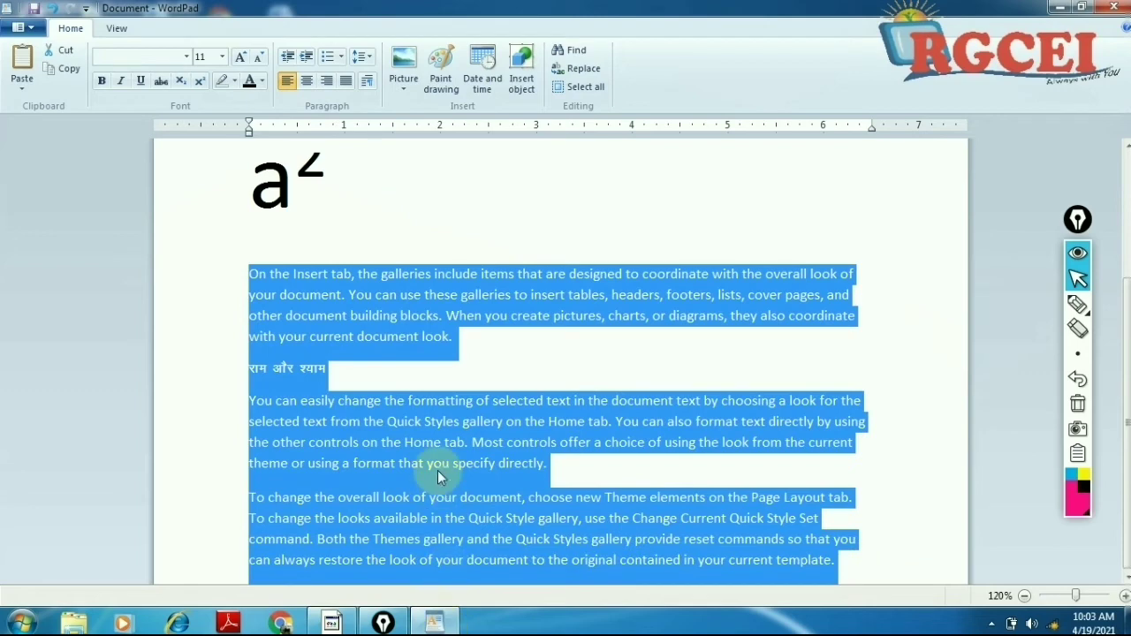
click(440, 378)
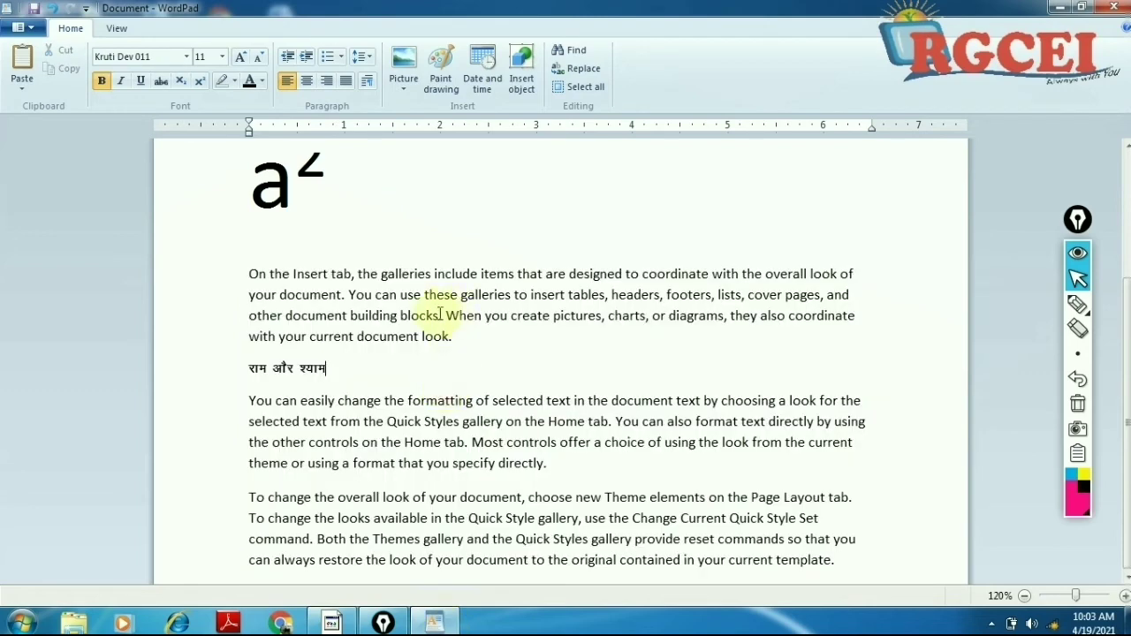
drag(351, 315, 436, 315)
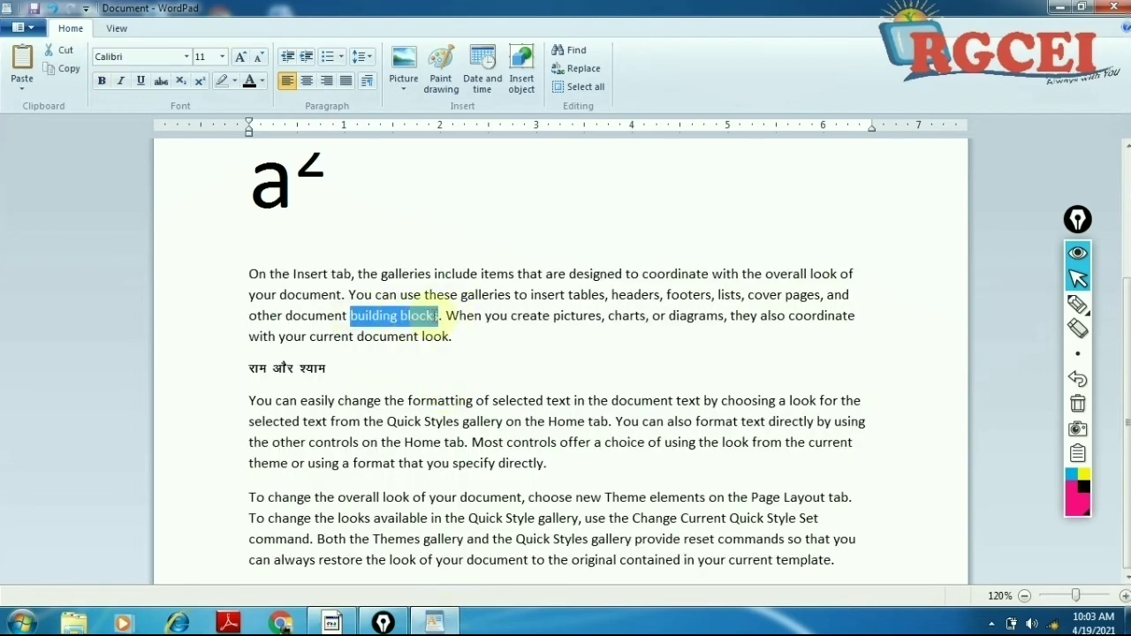
click(374, 315)
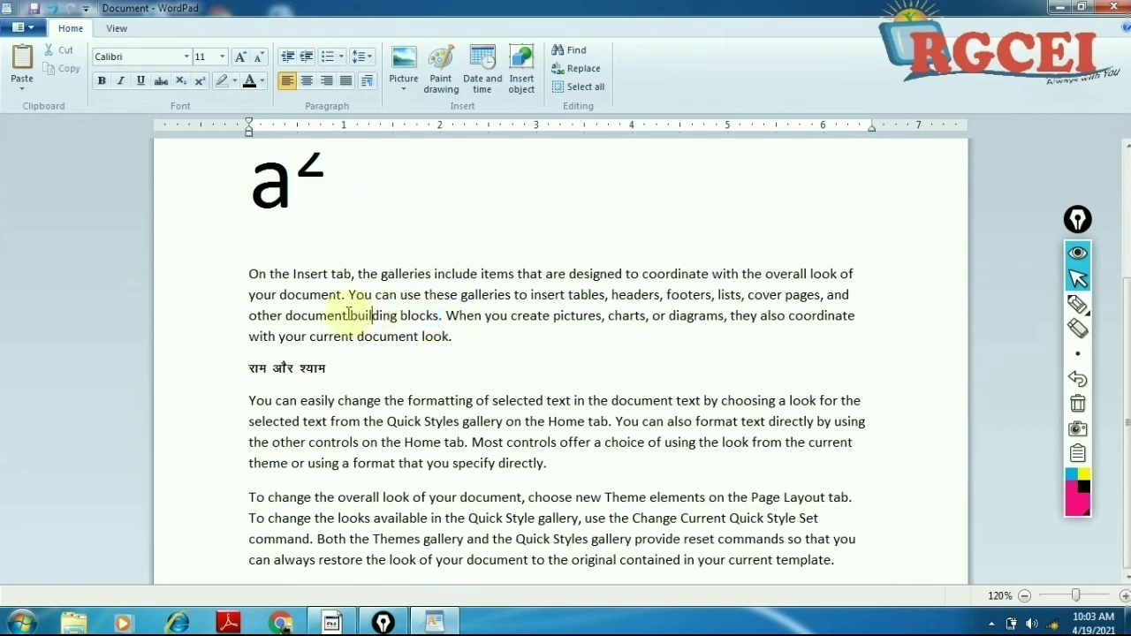
drag(348, 315, 440, 309)
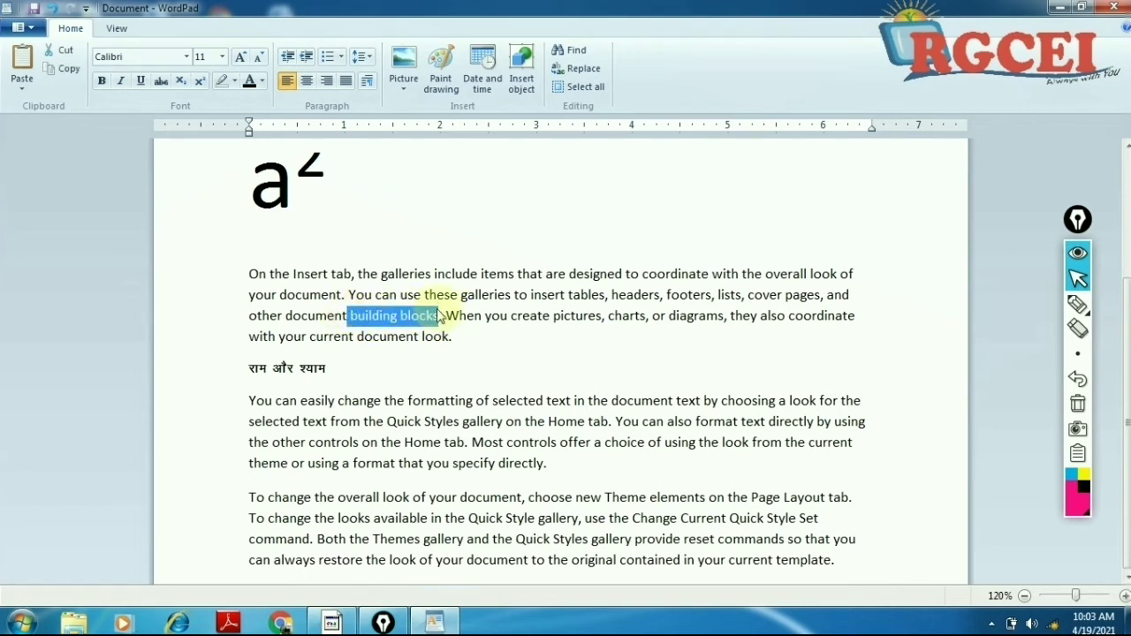
click(371, 318)
drag(352, 315, 436, 318)
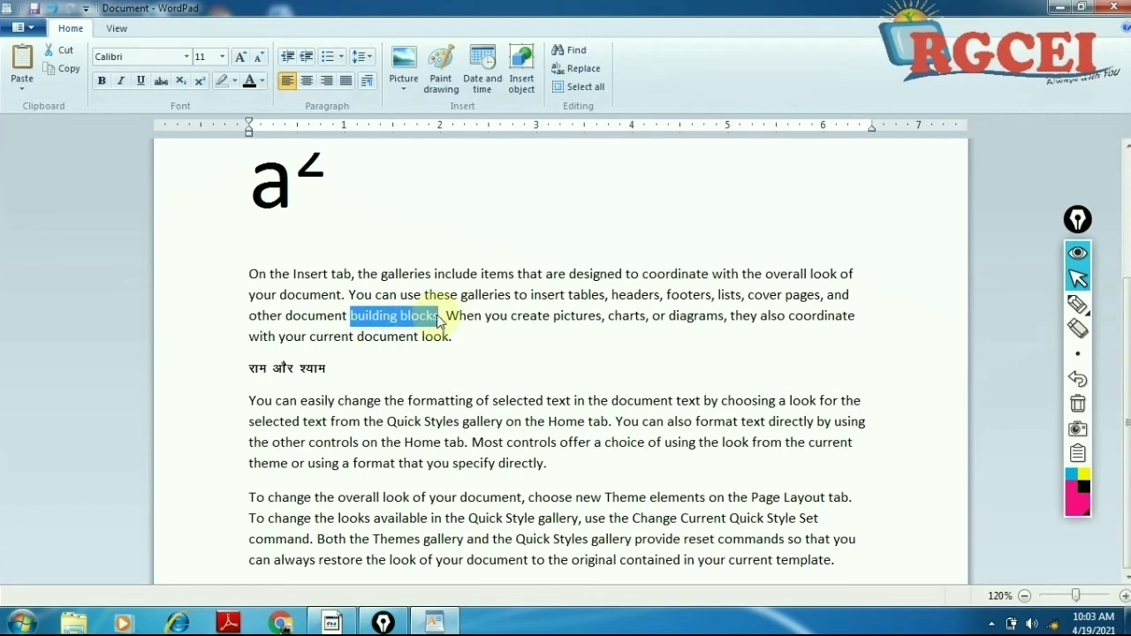
click(415, 339)
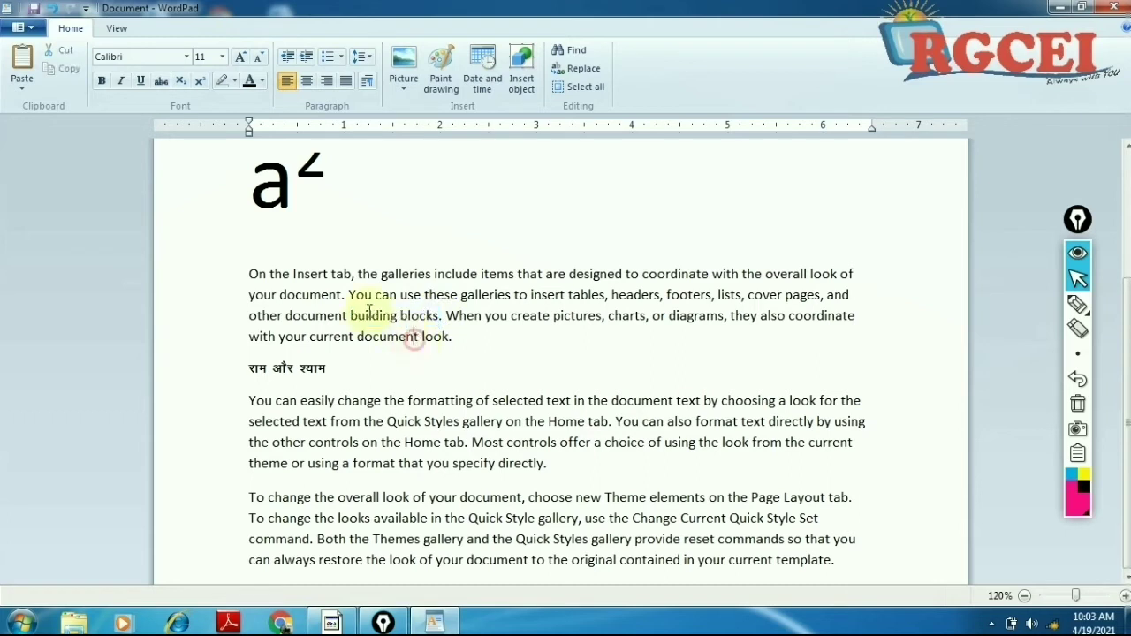
drag(351, 316, 449, 316)
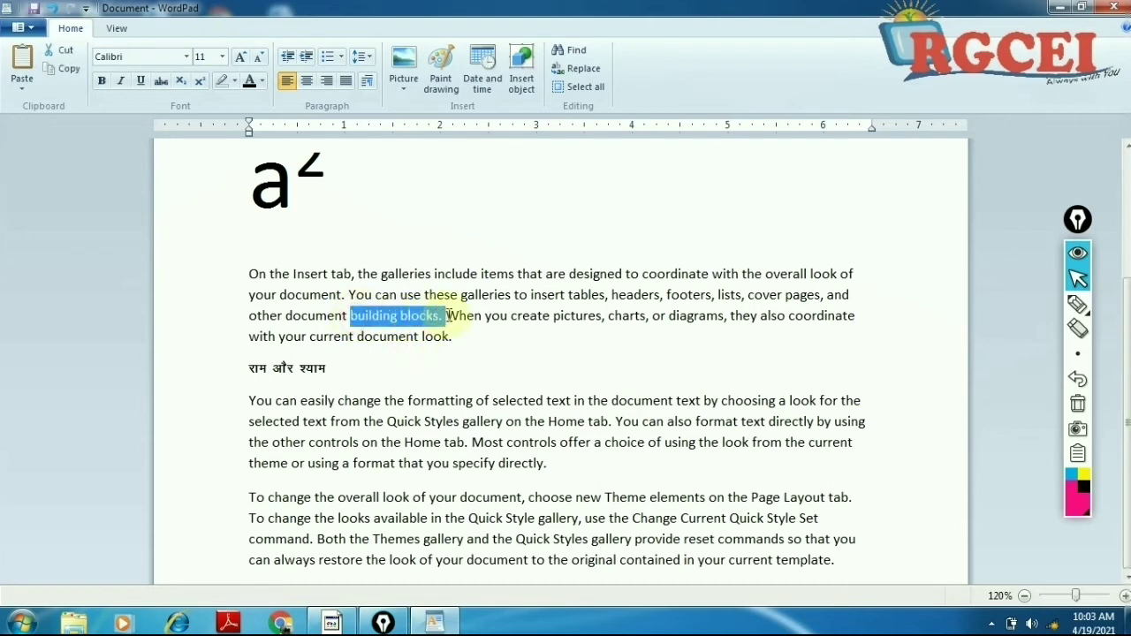
click(236, 88)
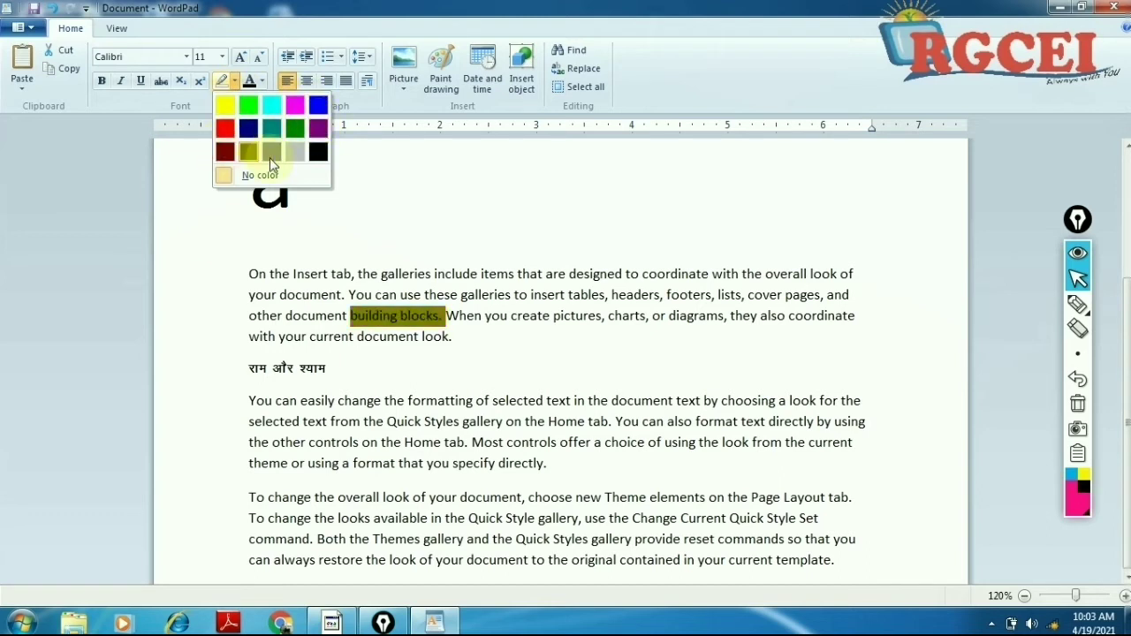
click(224, 109)
click(459, 335)
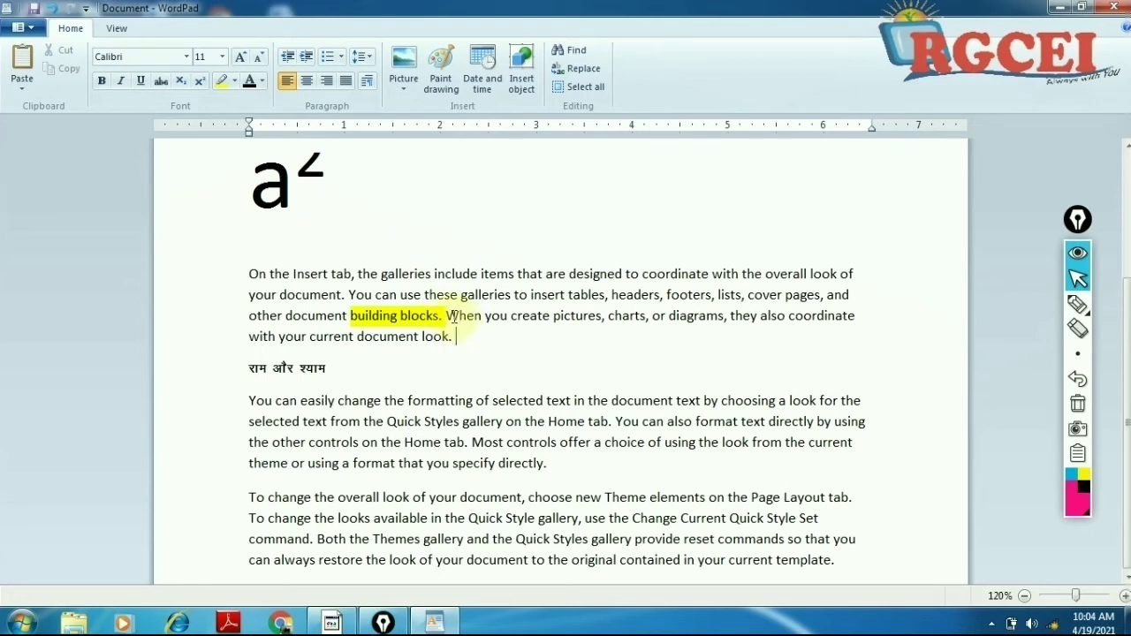
Step: Set the highlight colour of 'building blocks.' to No color
drag(447, 317, 351, 325)
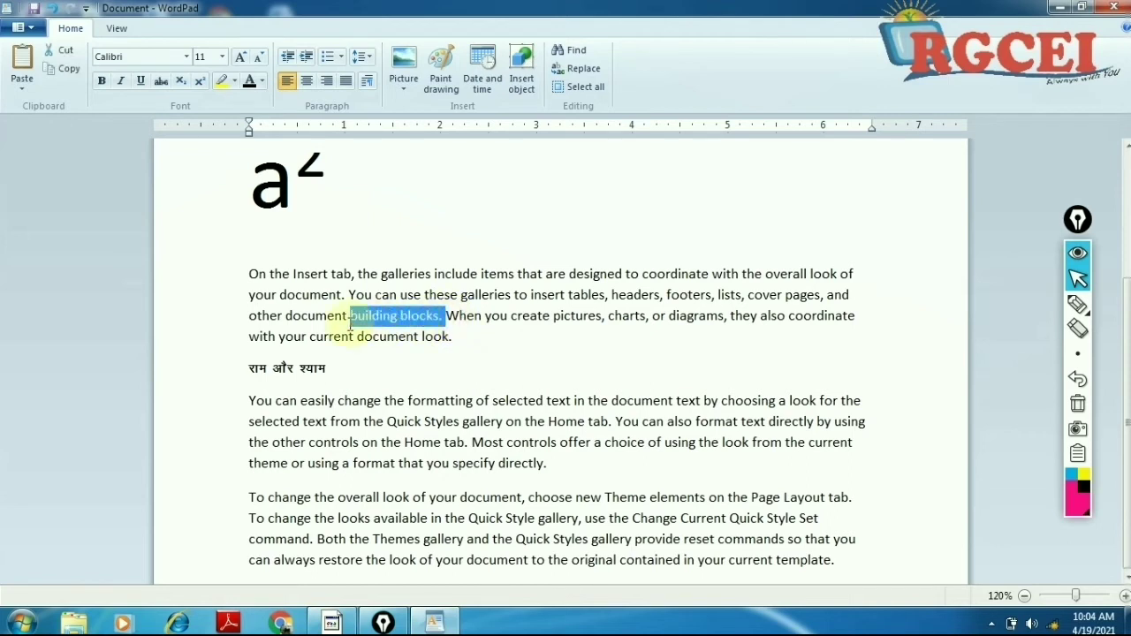
click(468, 405)
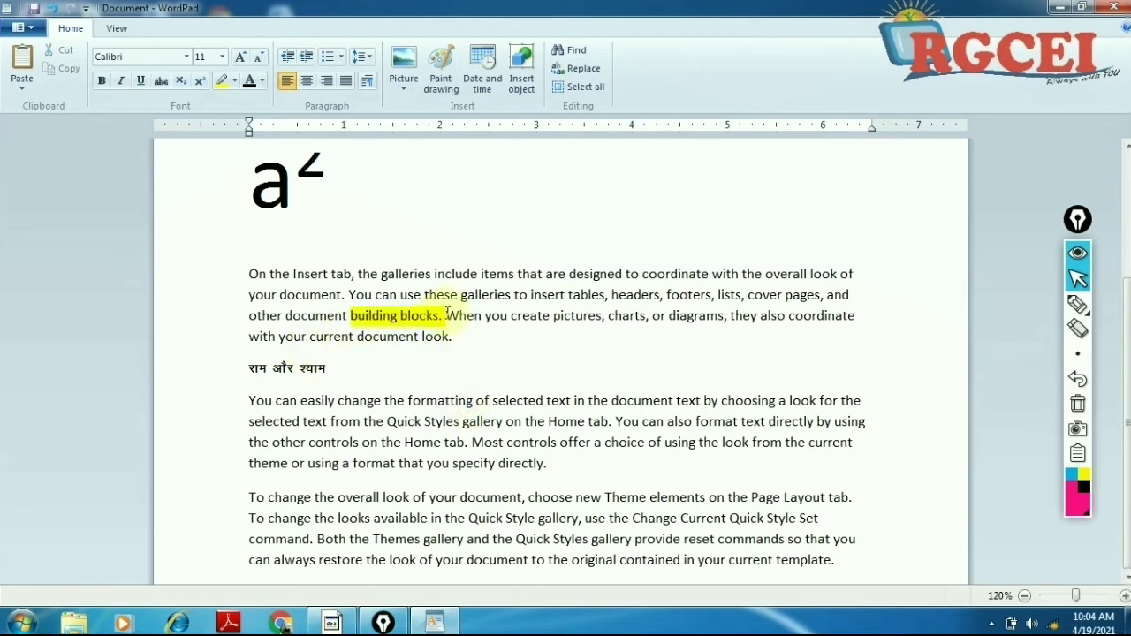
drag(447, 316, 350, 316)
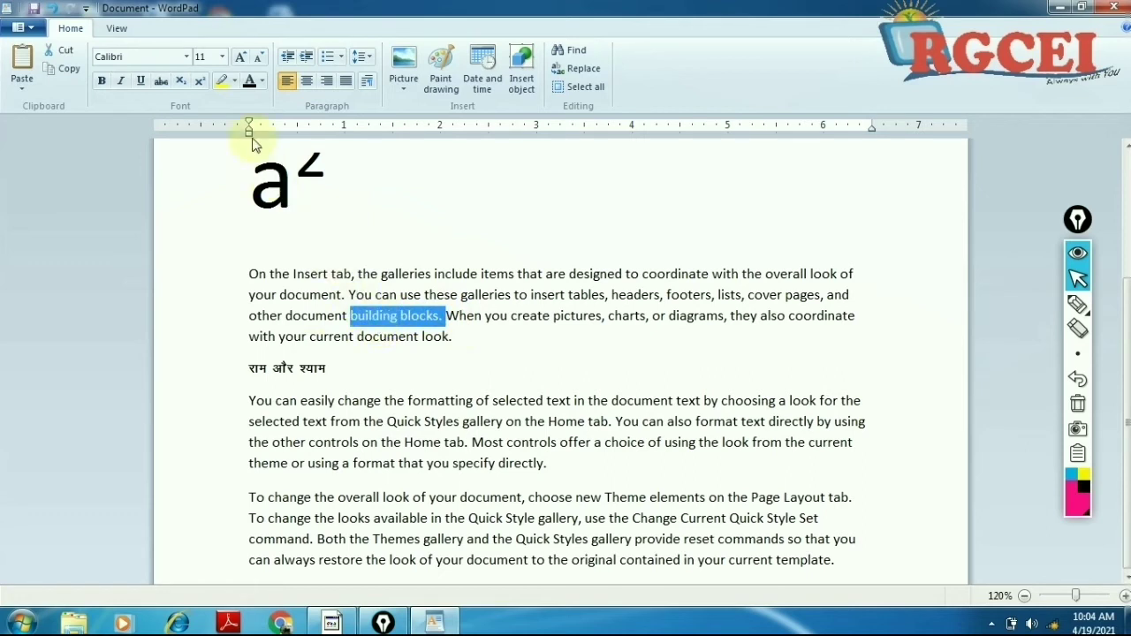
click(235, 85)
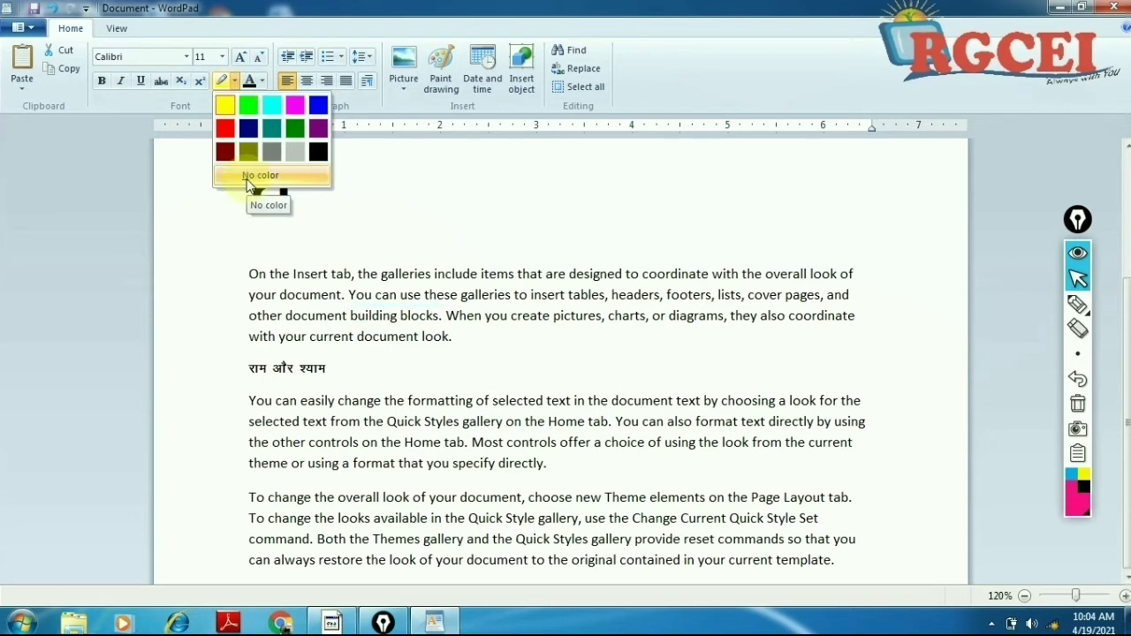
click(247, 184)
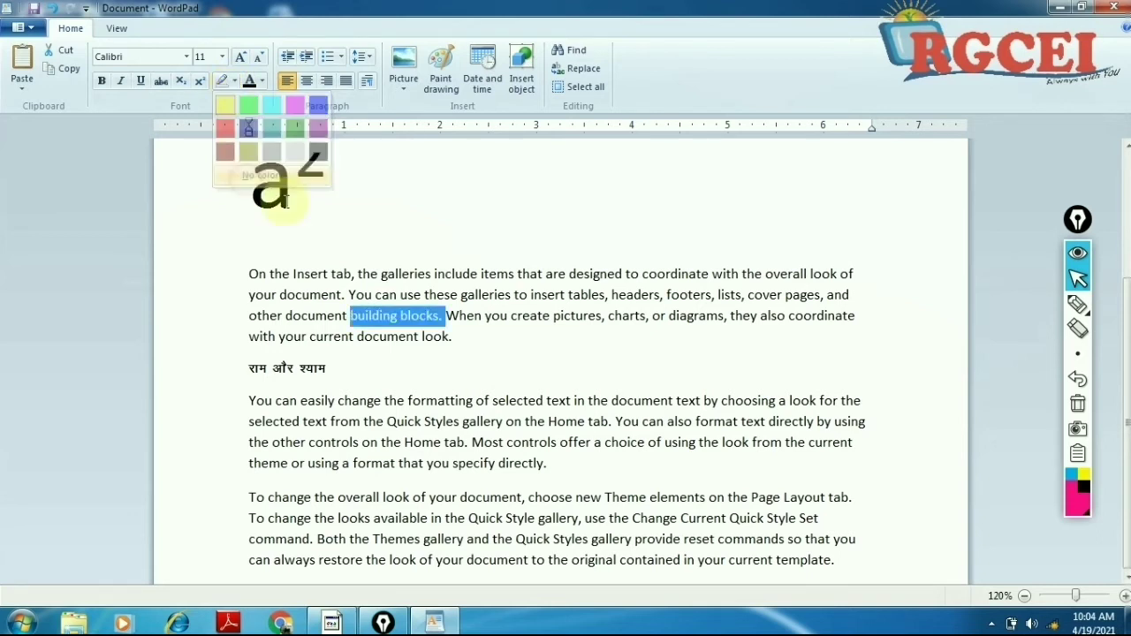
click(427, 338)
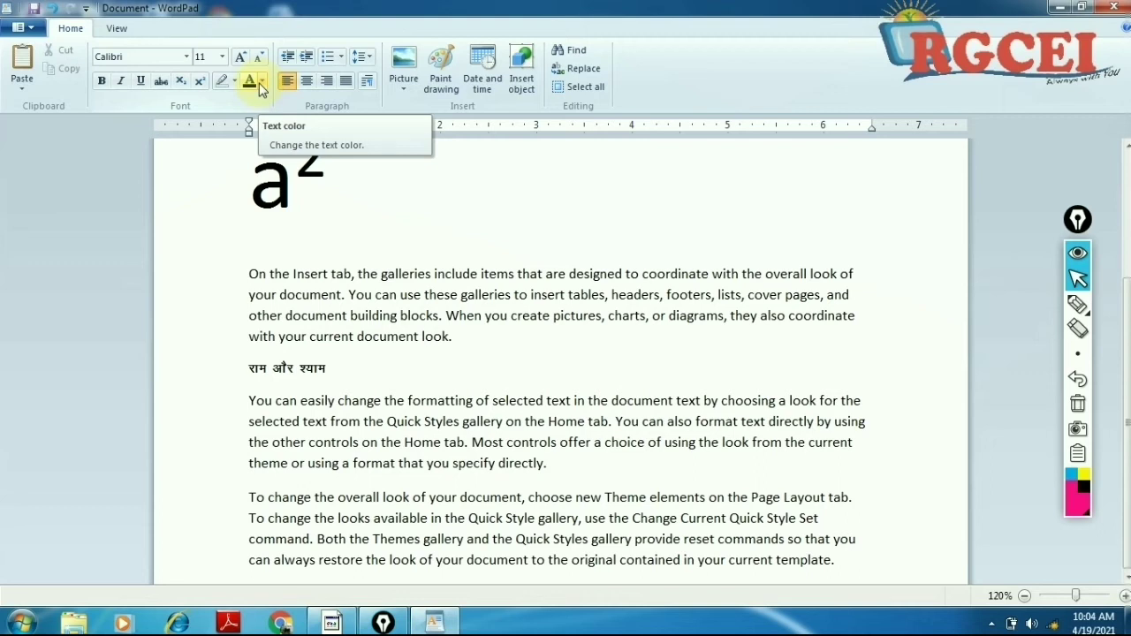
Step: Turn bold off for the Hindi line राम और श्याम and colour it red
click(245, 274)
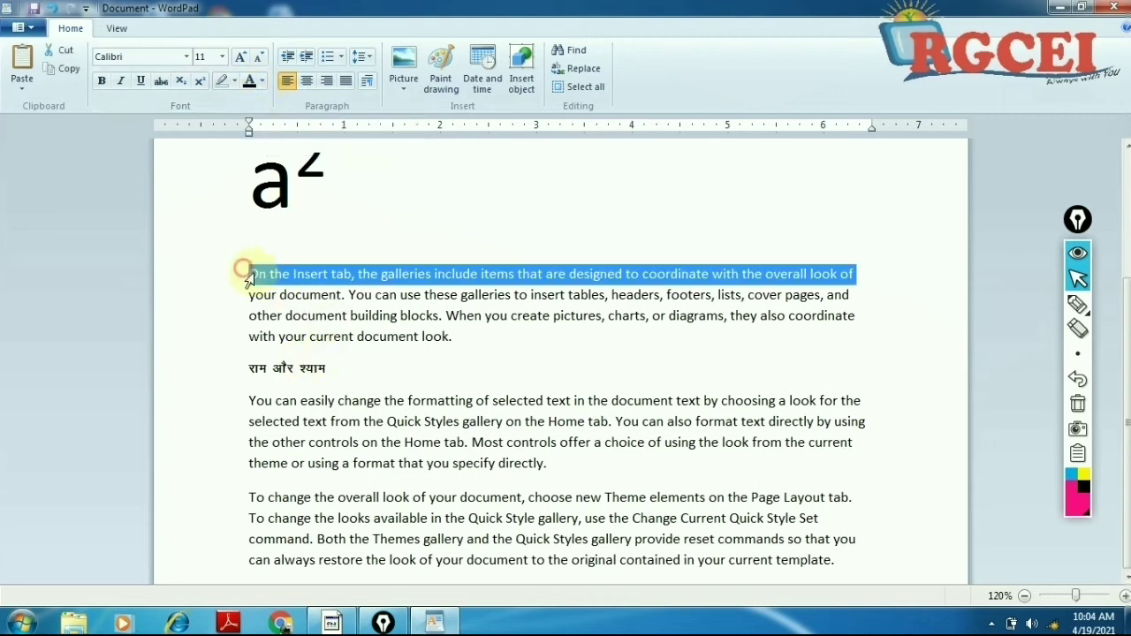
drag(244, 273, 309, 377)
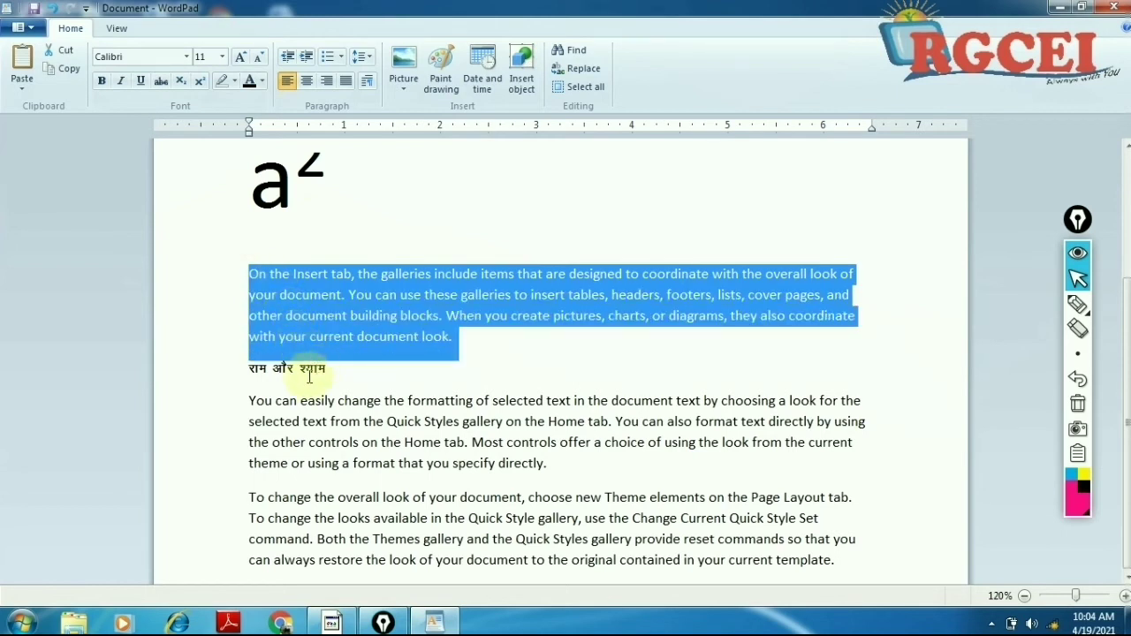
click(309, 377)
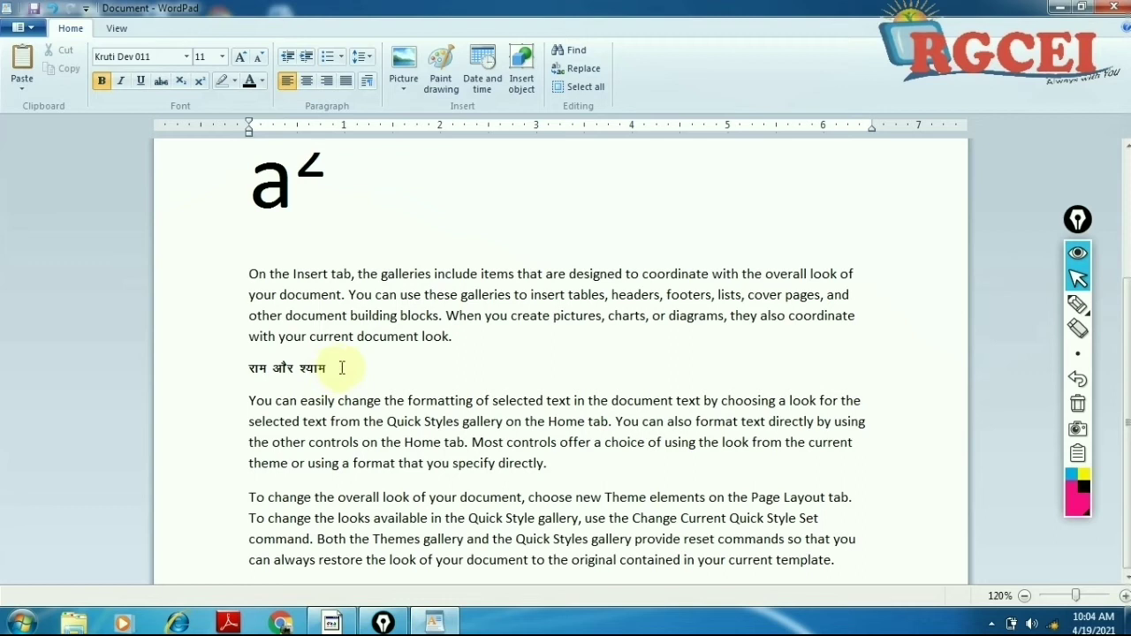
drag(335, 367, 257, 371)
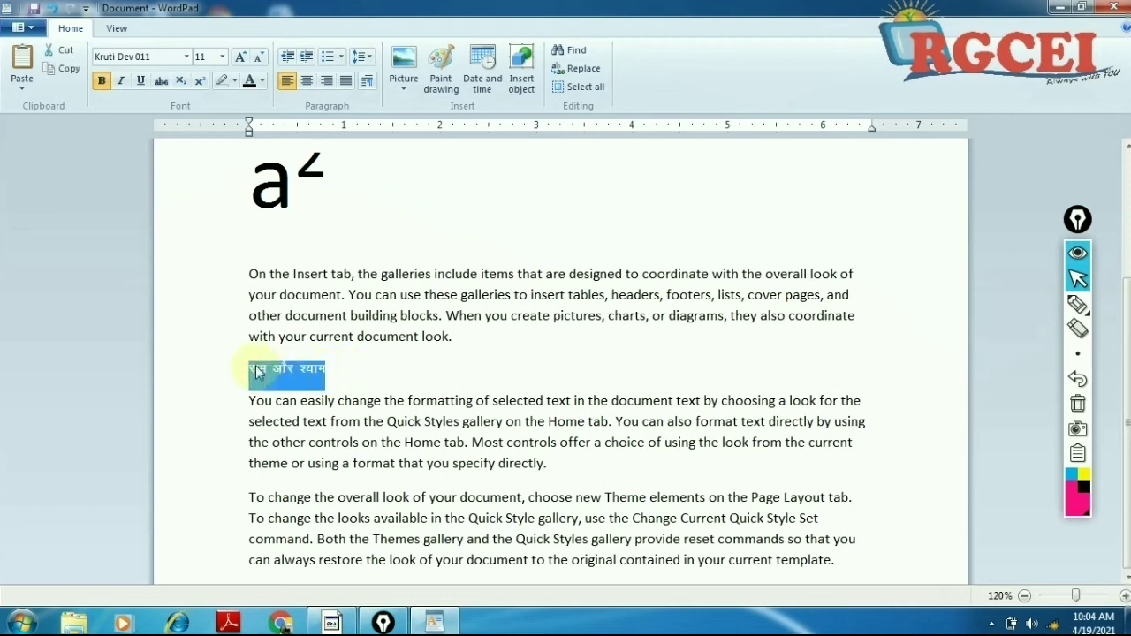
click(99, 82)
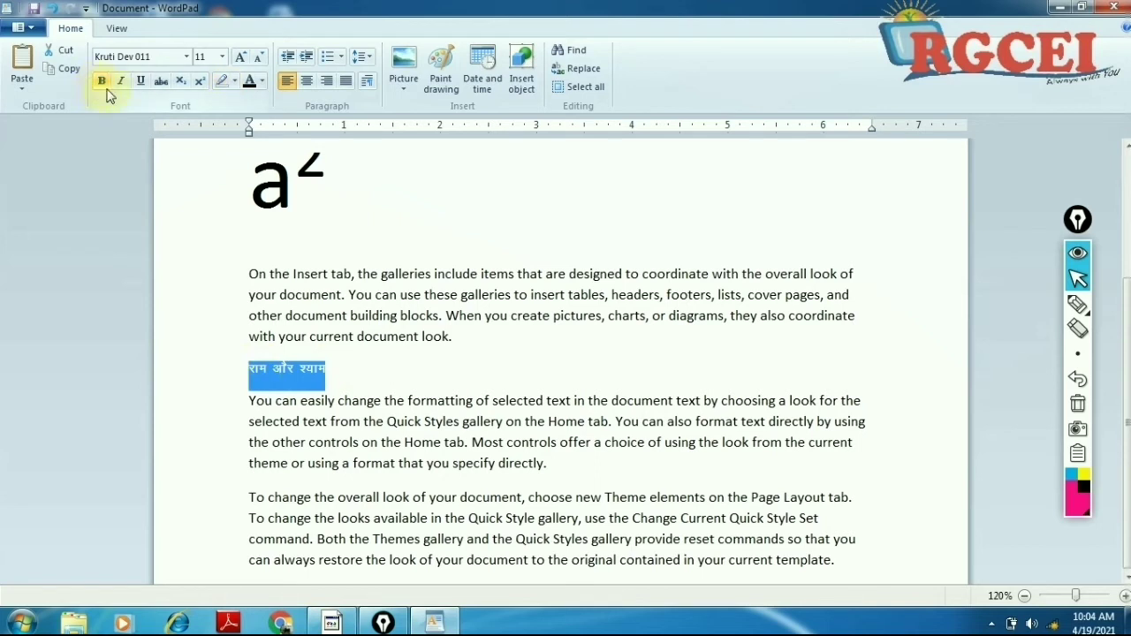
click(263, 83)
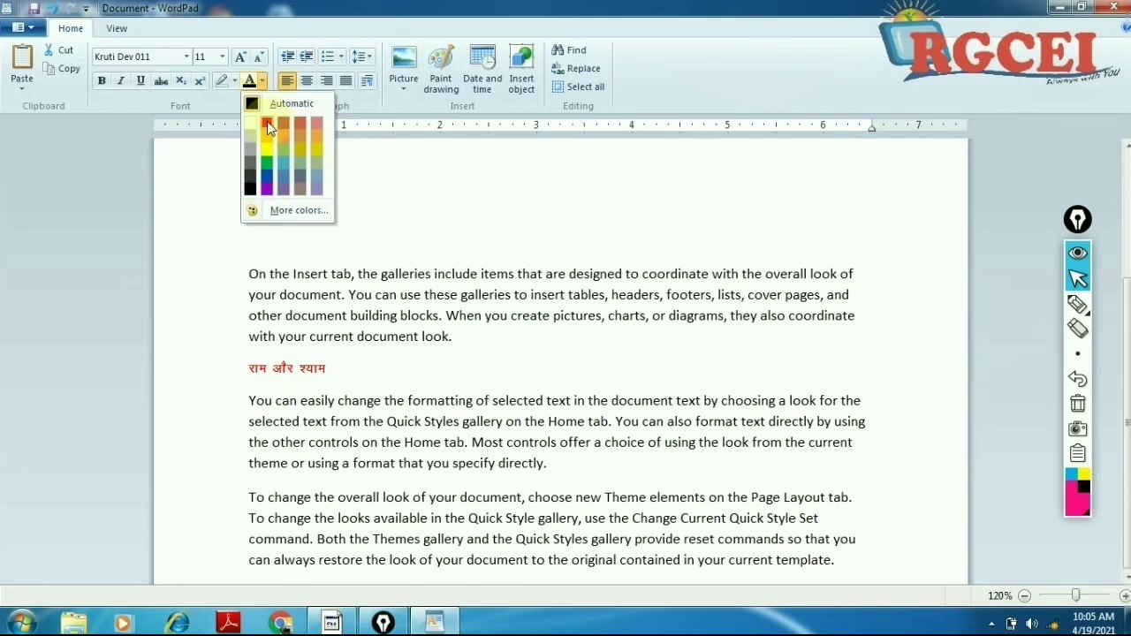
click(267, 121)
click(394, 353)
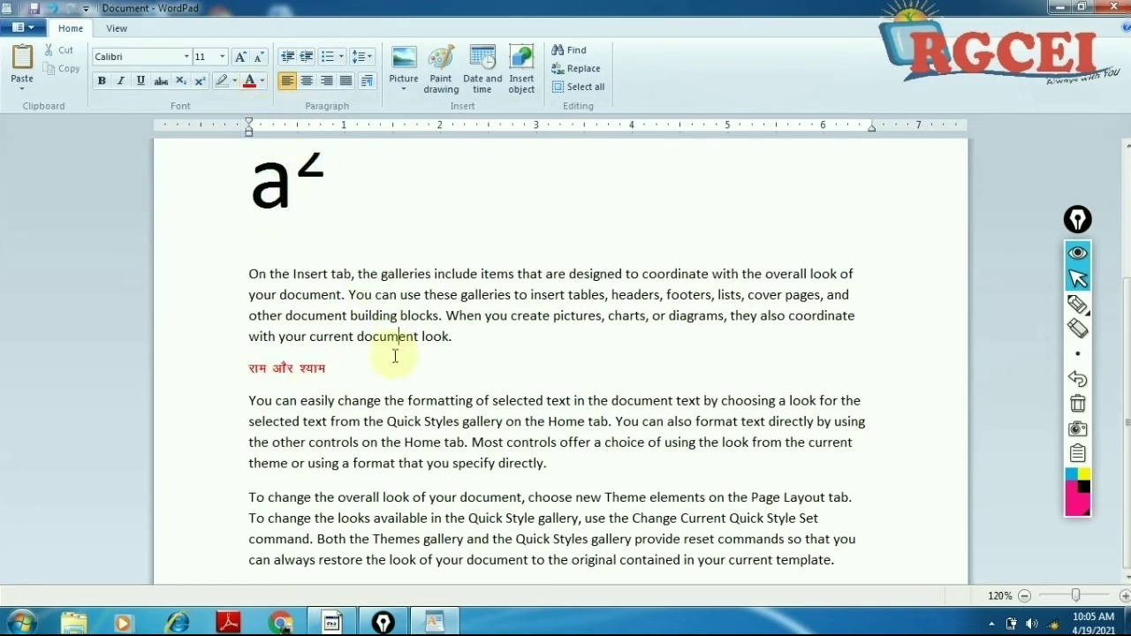
Step: Colour the CO2 line dark blue
scroll(431, 344, up, 3)
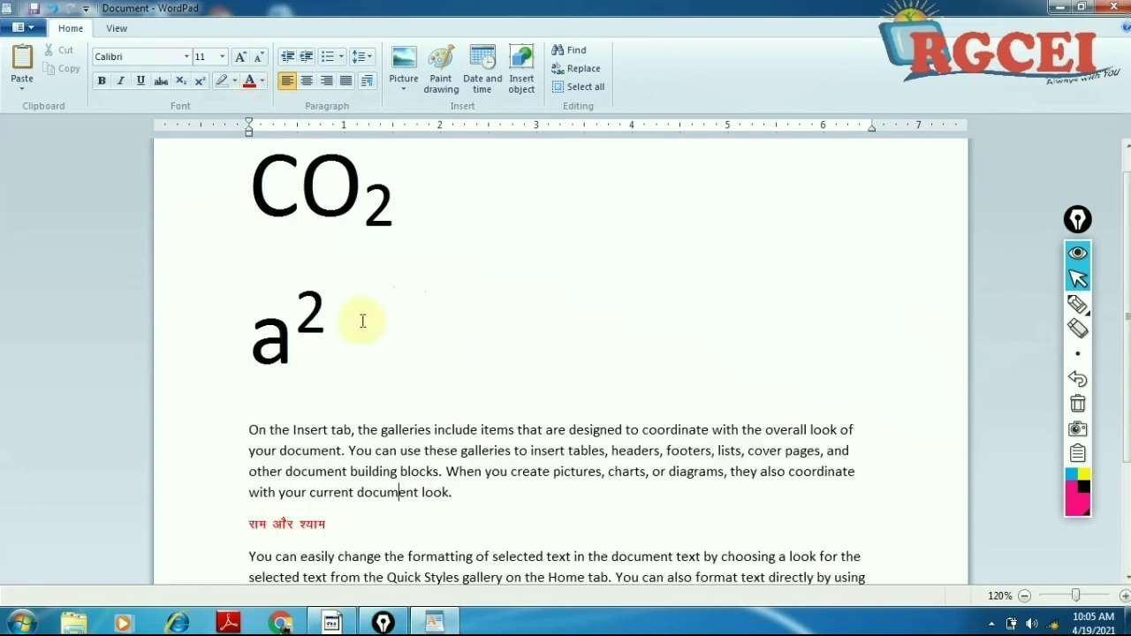
drag(412, 238, 239, 220)
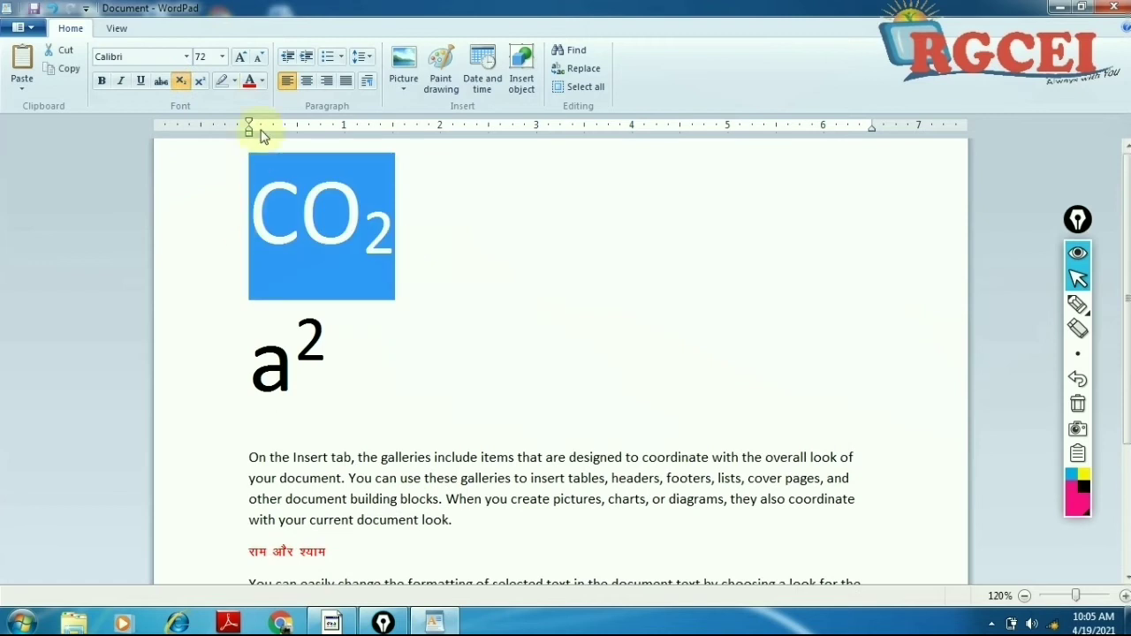
click(263, 81)
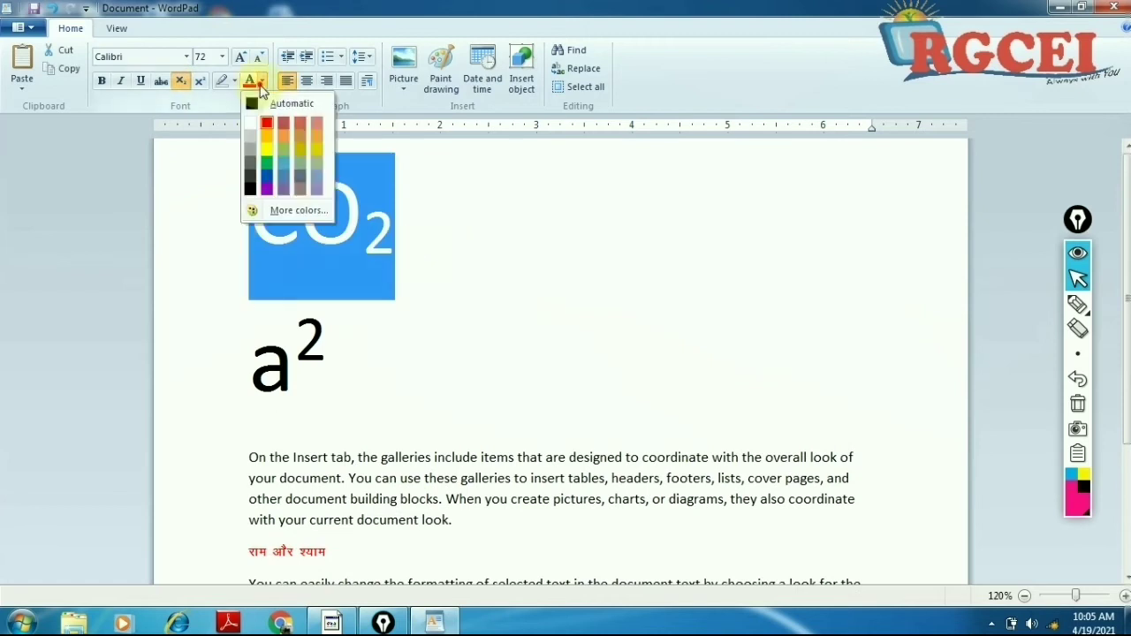
click(269, 185)
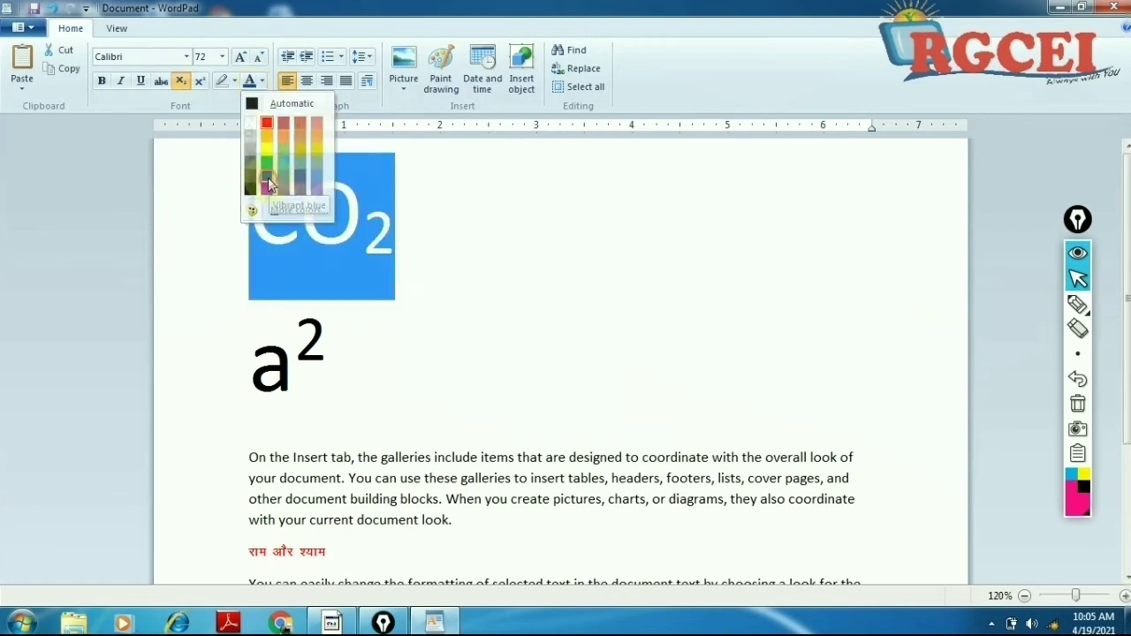
click(569, 334)
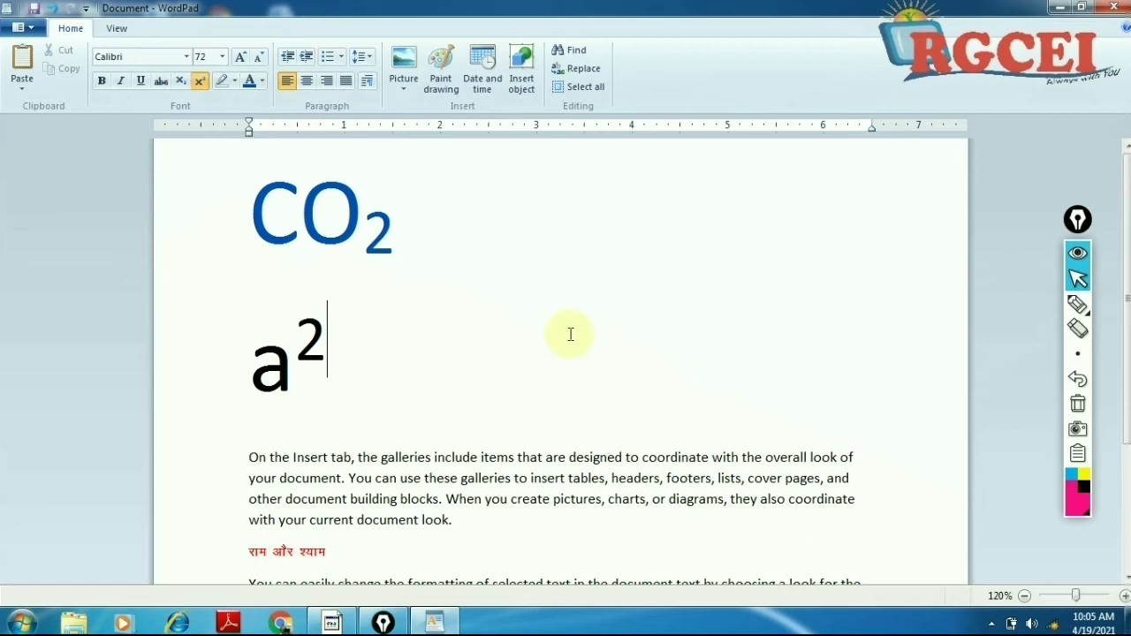
Step: Colour the a² line gold
click(357, 354)
drag(357, 353, 260, 325)
click(264, 82)
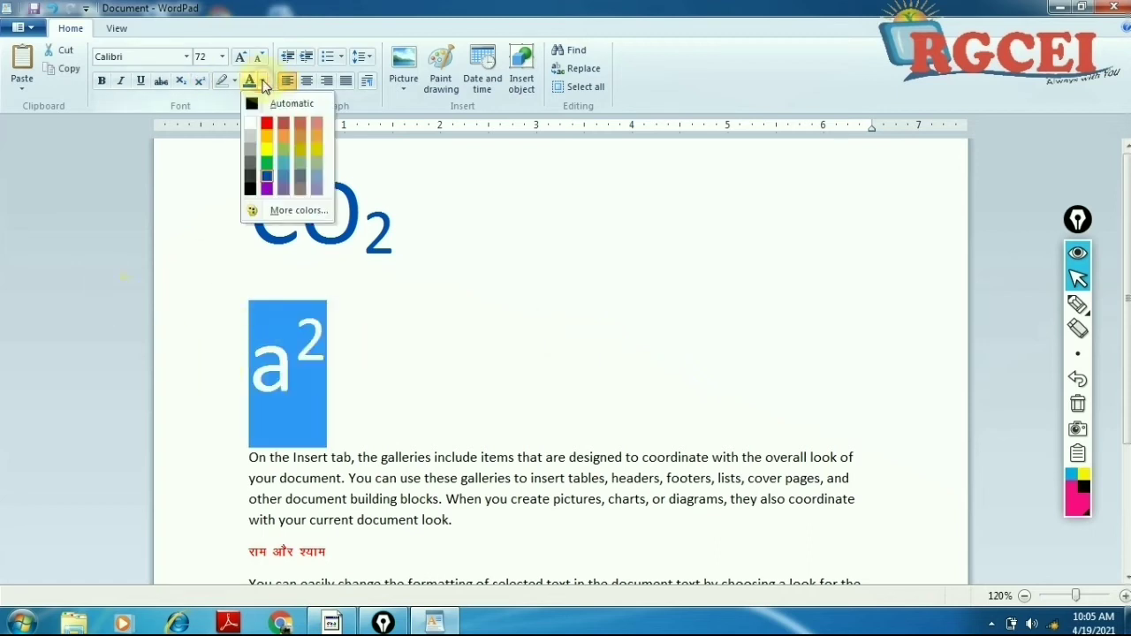
click(263, 82)
click(263, 81)
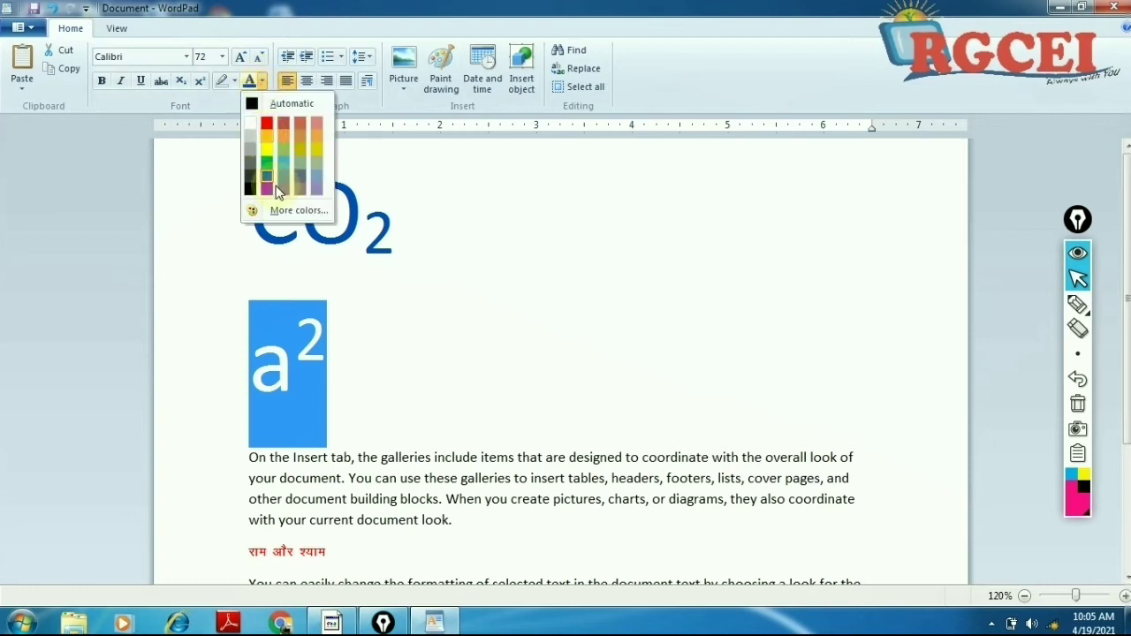
click(267, 137)
click(506, 436)
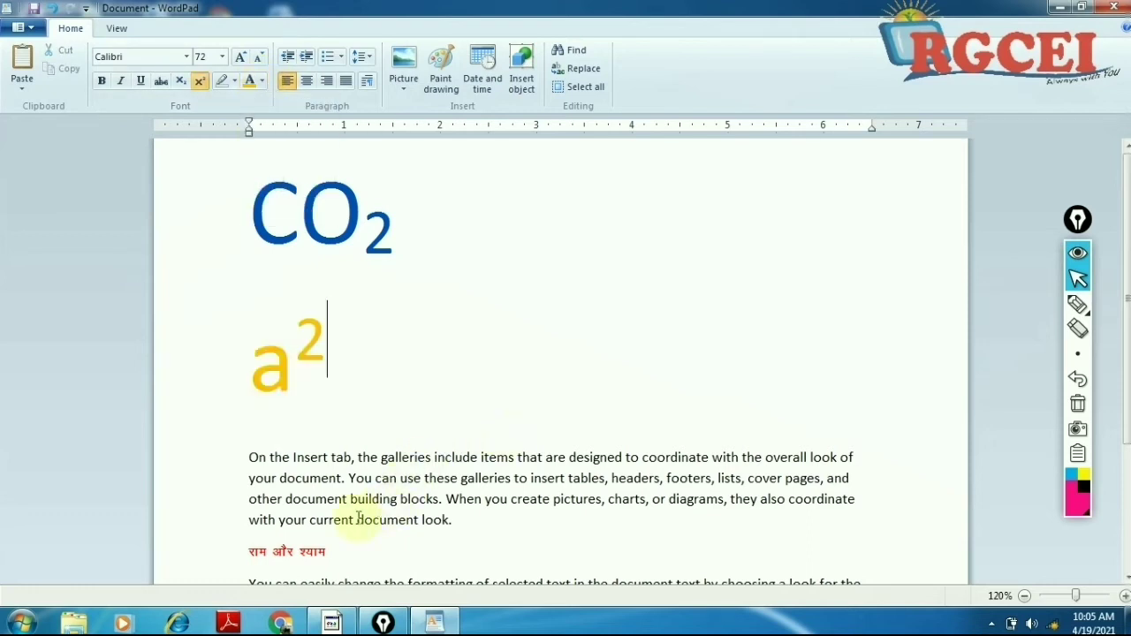
Step: Set both the CO₂ and a² lines to the Automatic font colour
drag(336, 360, 249, 156)
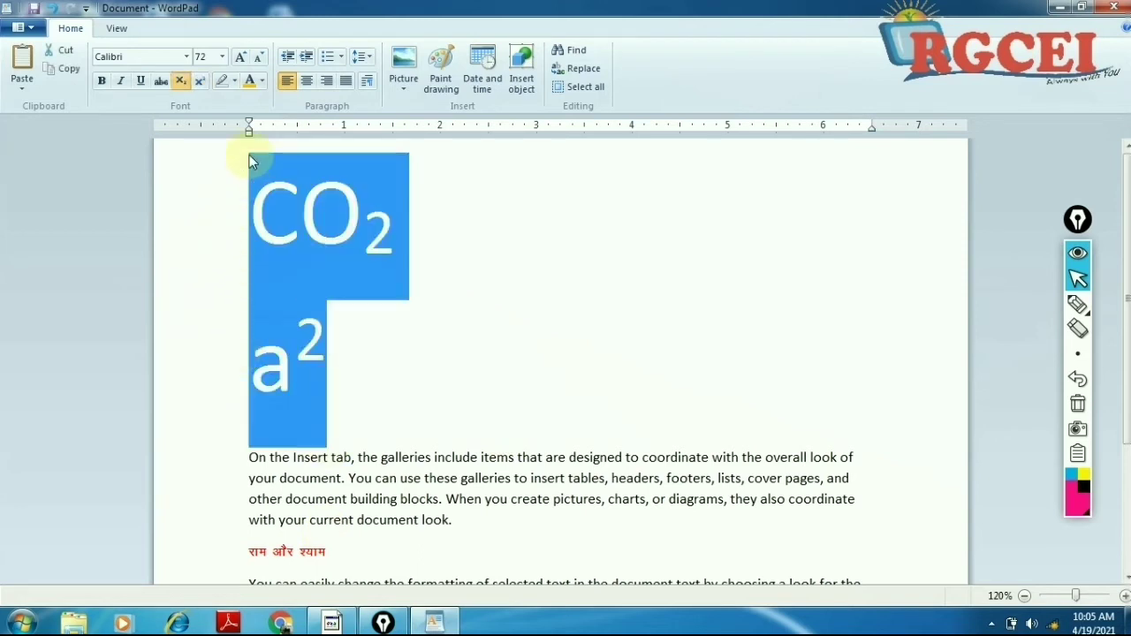
click(262, 82)
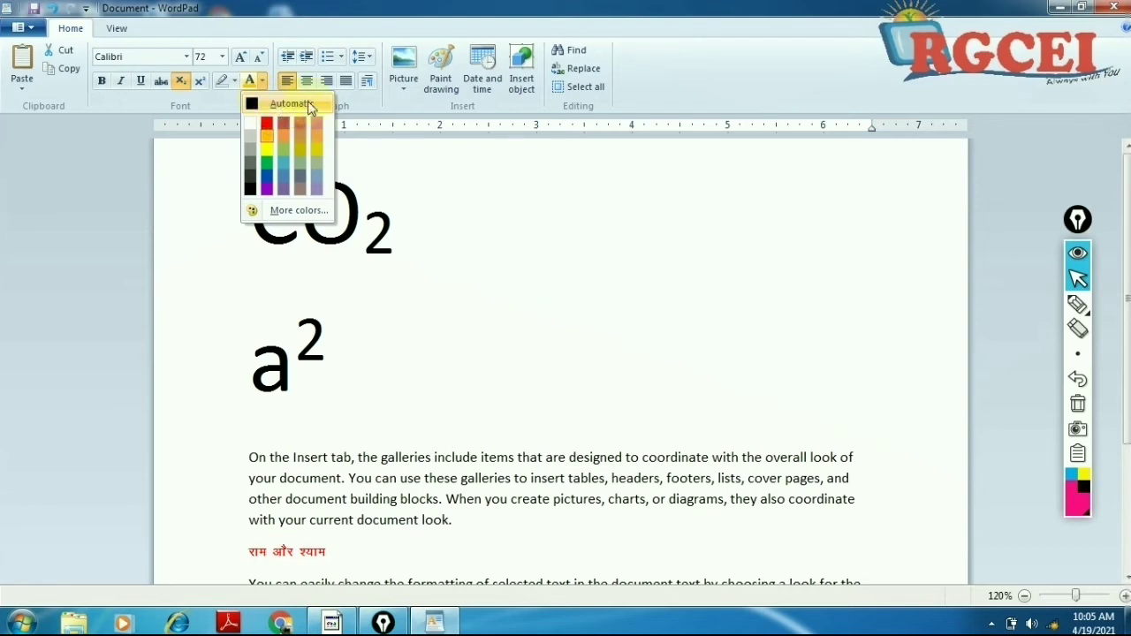
click(270, 103)
click(374, 371)
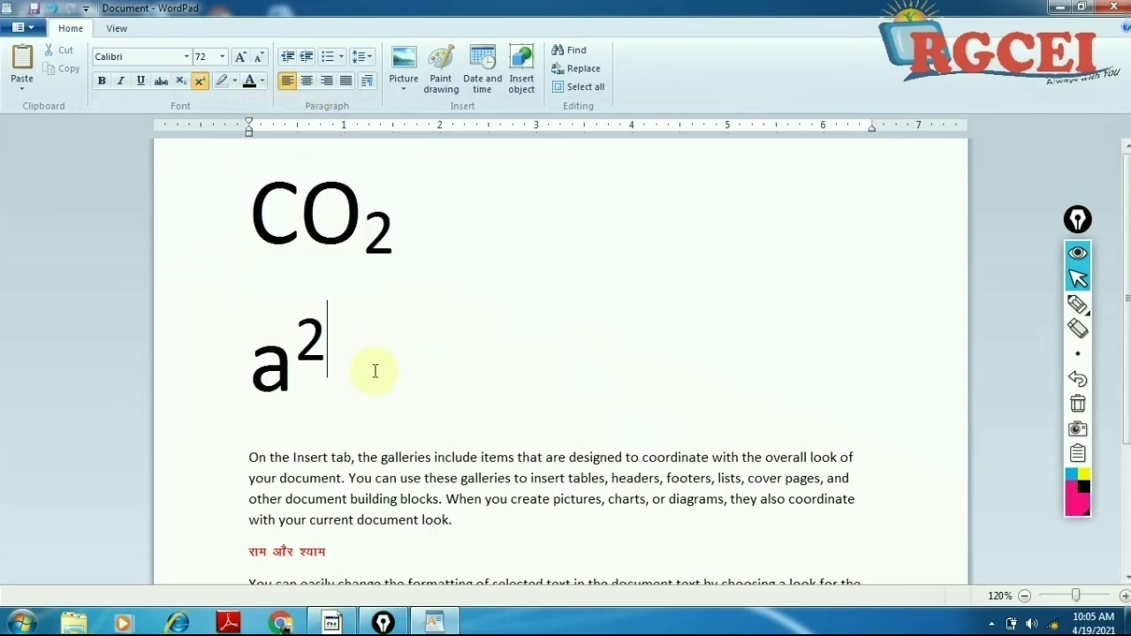
Step: Change the red Hindi line राम और श्याम to Automatic (black) font colour
scroll(350, 539, down, 3)
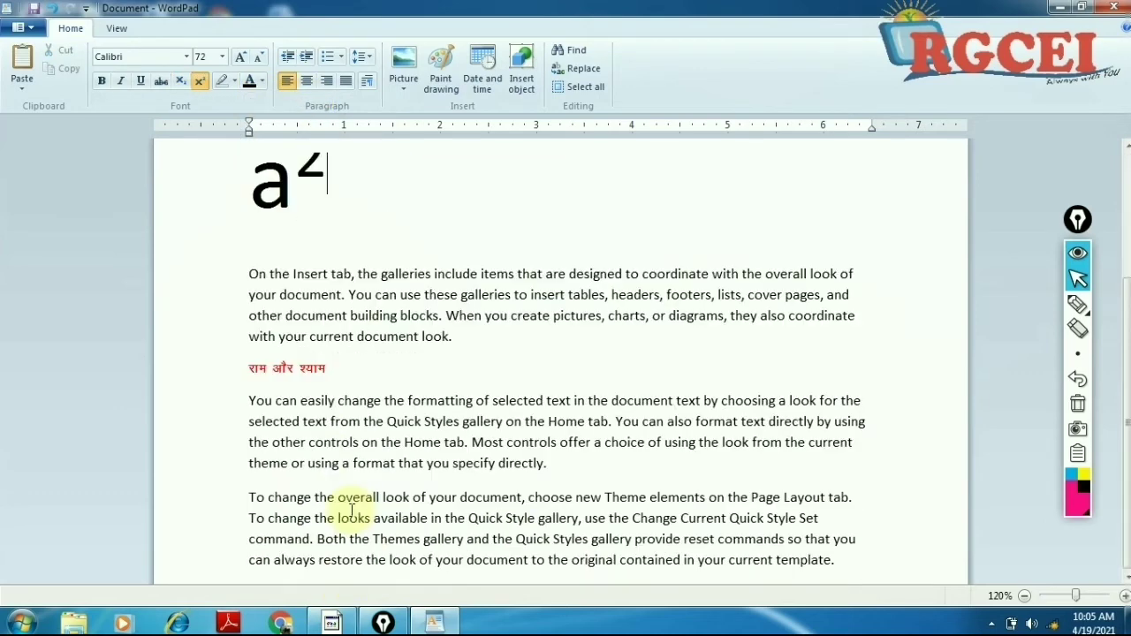
drag(347, 369, 220, 377)
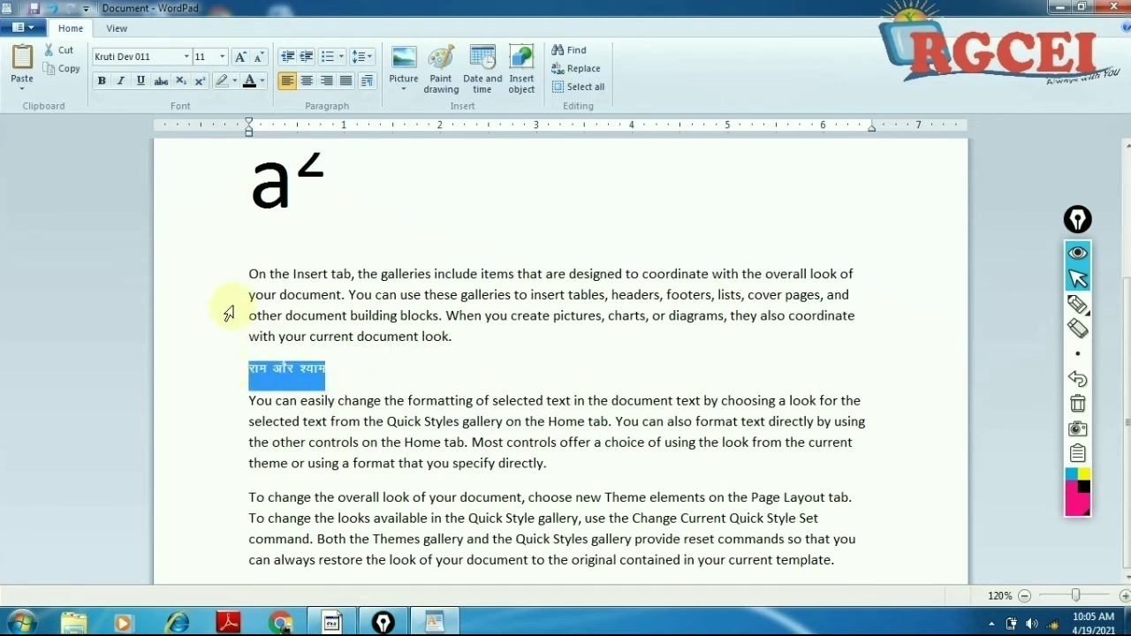
click(263, 83)
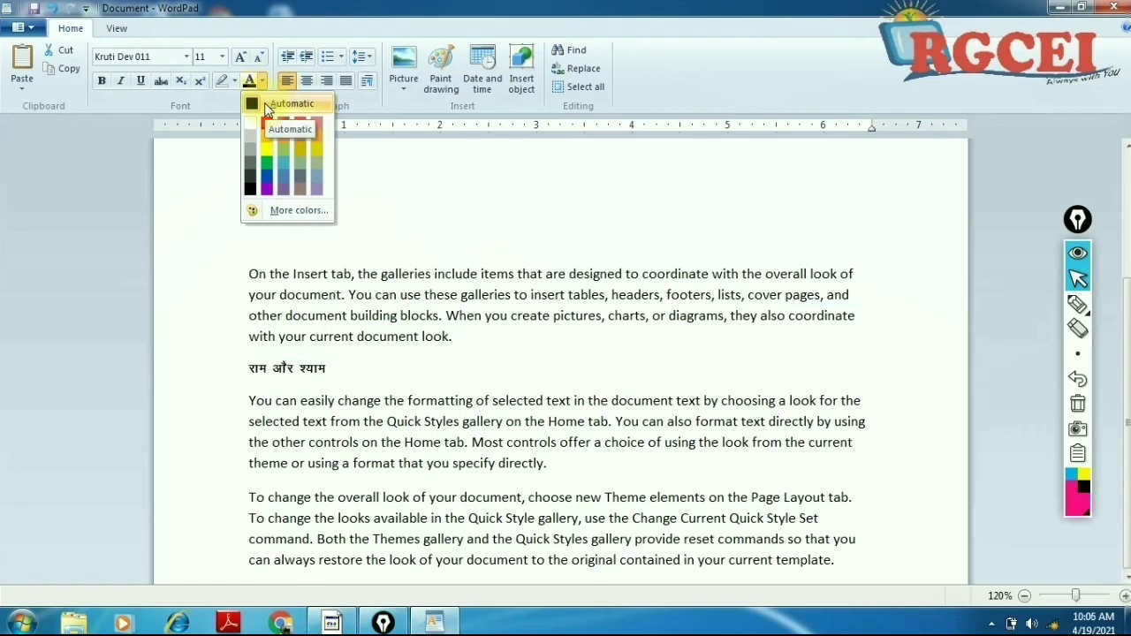
click(512, 369)
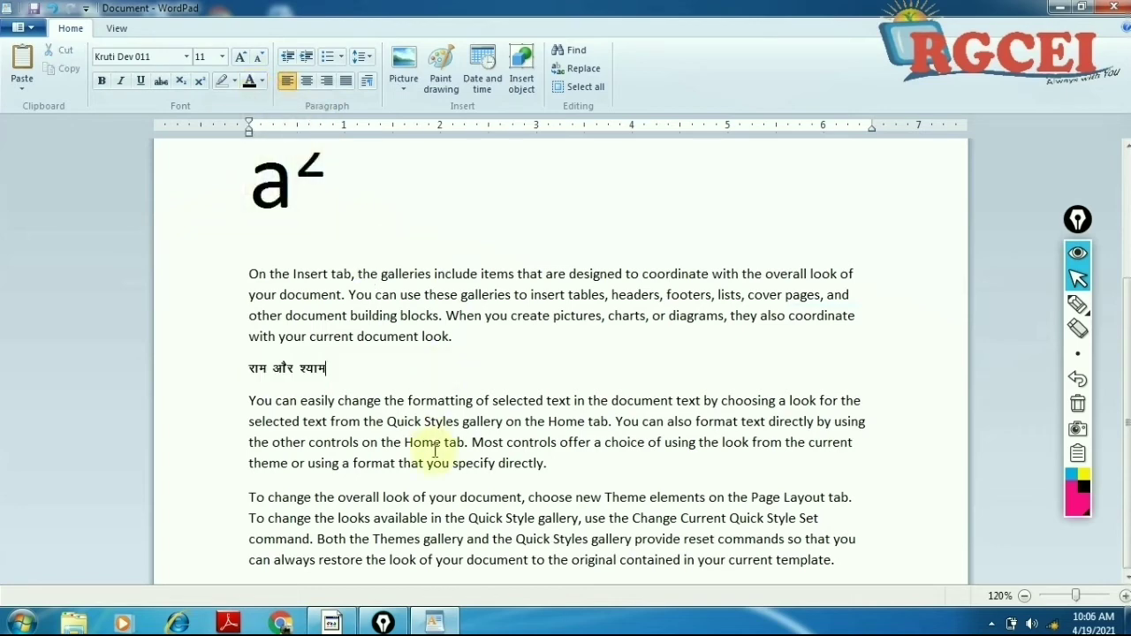
Step: Delete the CO2 and a² lines, the Hindi line and the leftover empty lines
scroll(435, 451, up, 3)
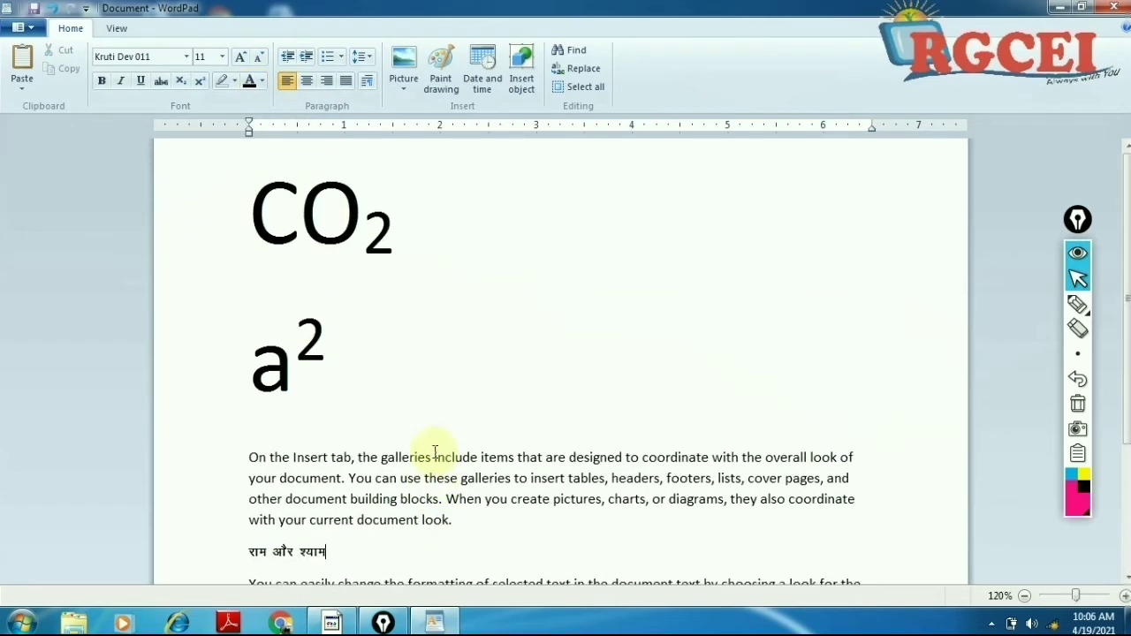
drag(364, 395, 146, 259)
key(Delete)
key(Delete)
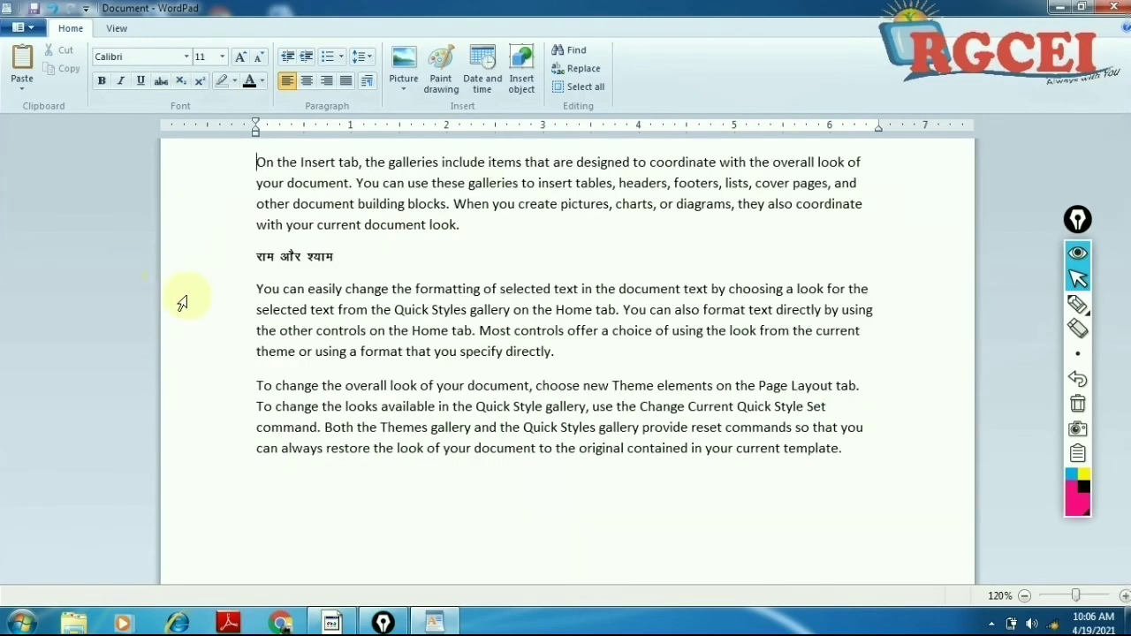
drag(336, 258, 268, 253)
key(Delete)
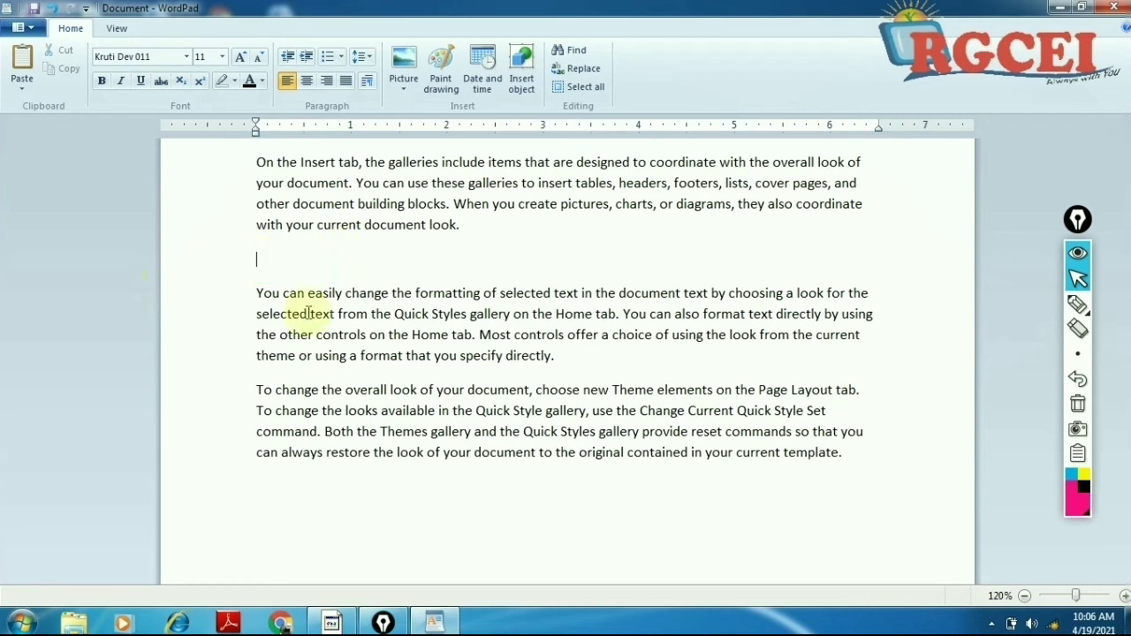
key(Delete)
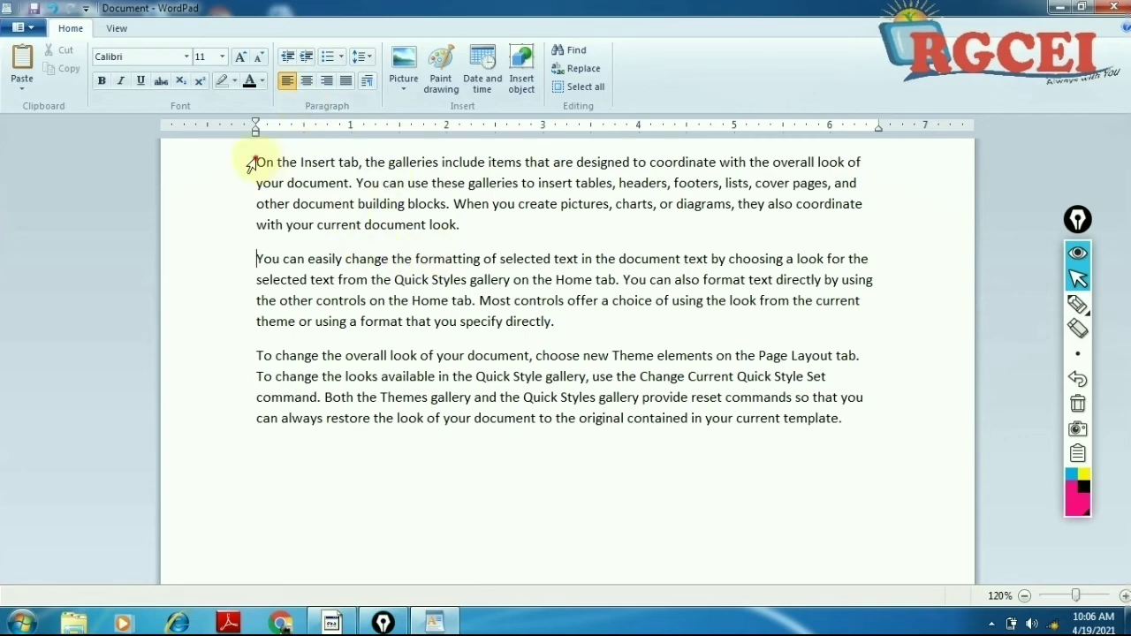
Step: Select portions of the remaining paragraphs, then clear the selection
drag(252, 164, 290, 424)
click(384, 402)
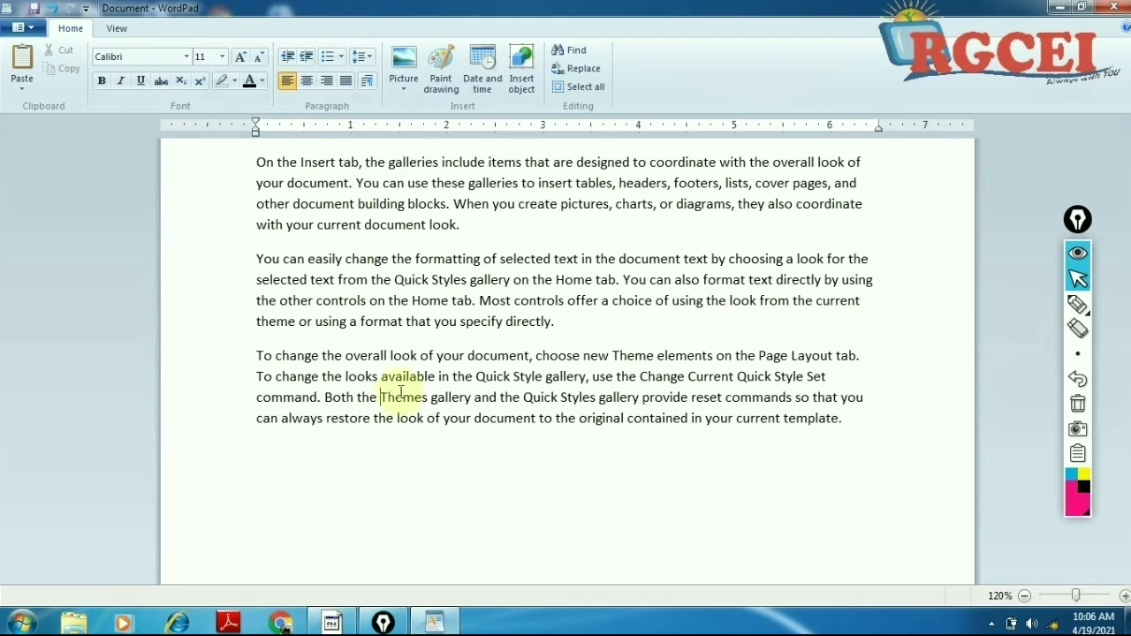
drag(256, 163, 468, 222)
drag(255, 259, 785, 513)
click(786, 512)
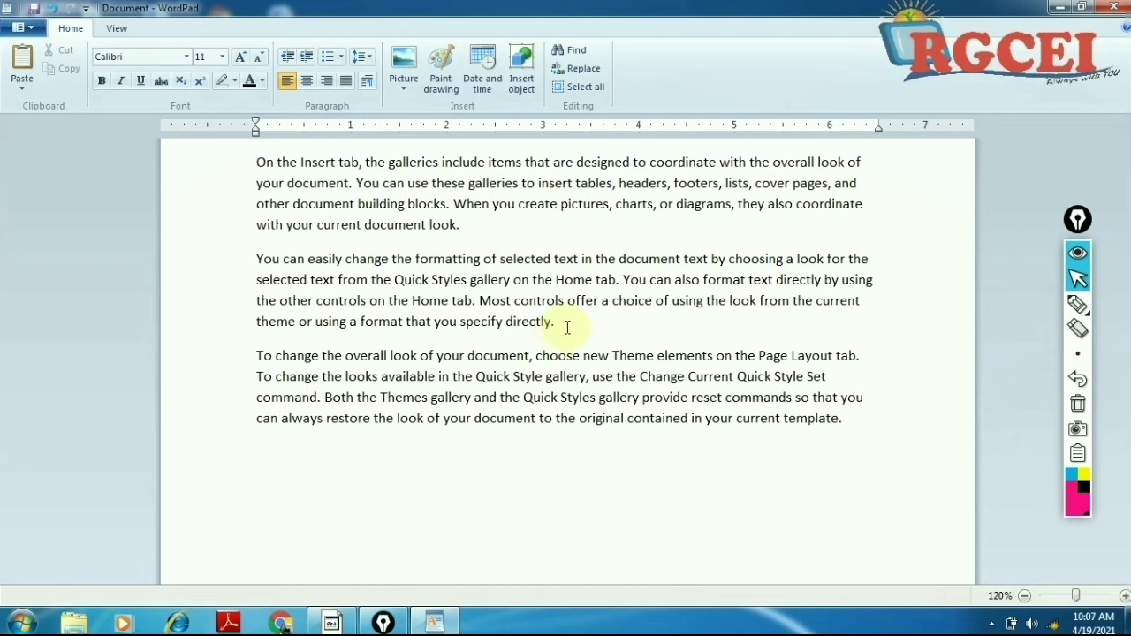
Step: Select the second paragraph and increase its left indent nine times into a narrow right-hand column
drag(256, 162, 466, 226)
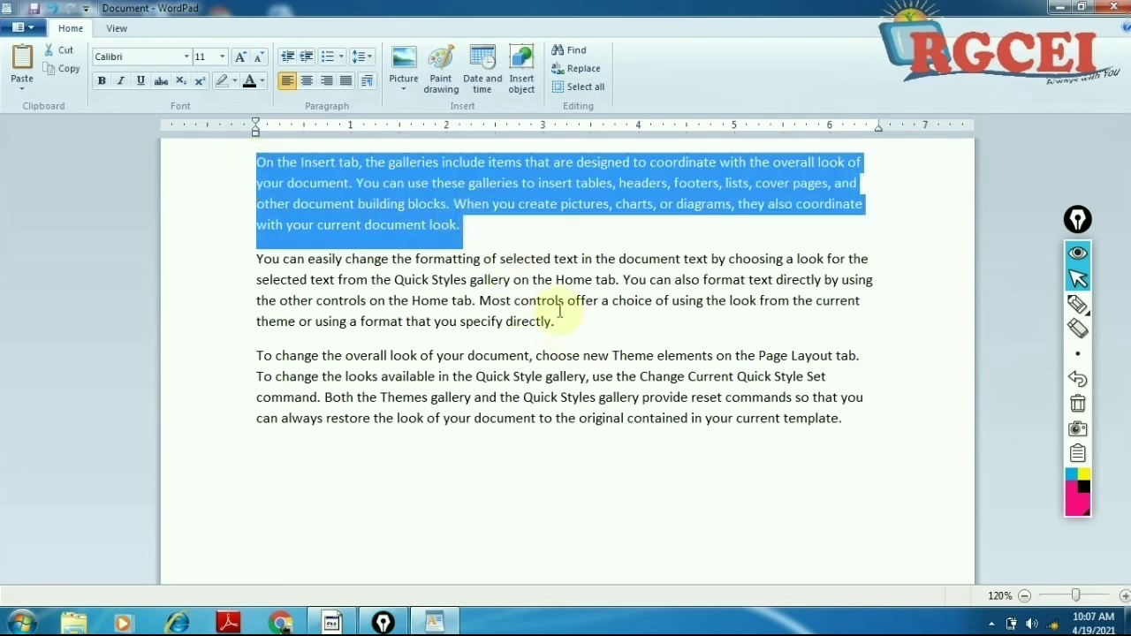
click(521, 300)
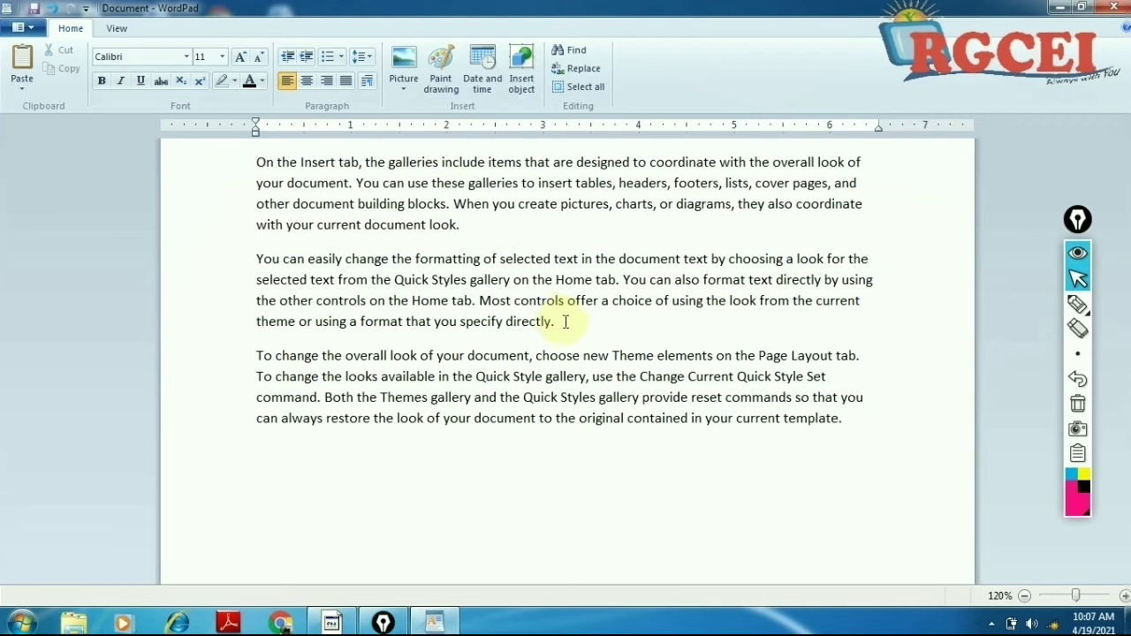
drag(553, 322, 238, 255)
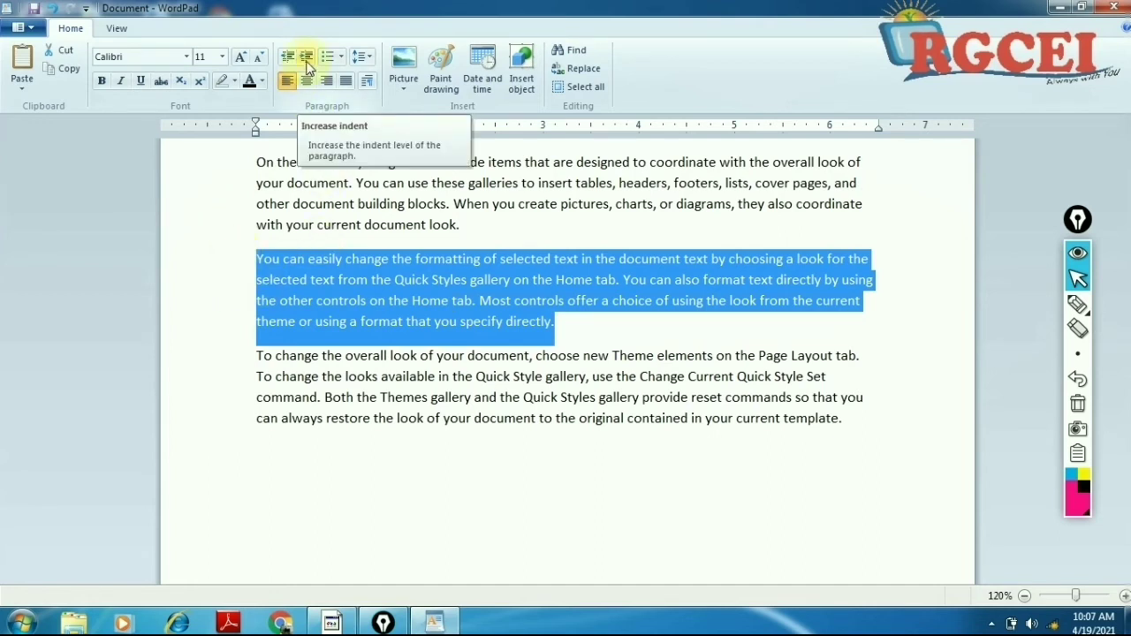
click(307, 66)
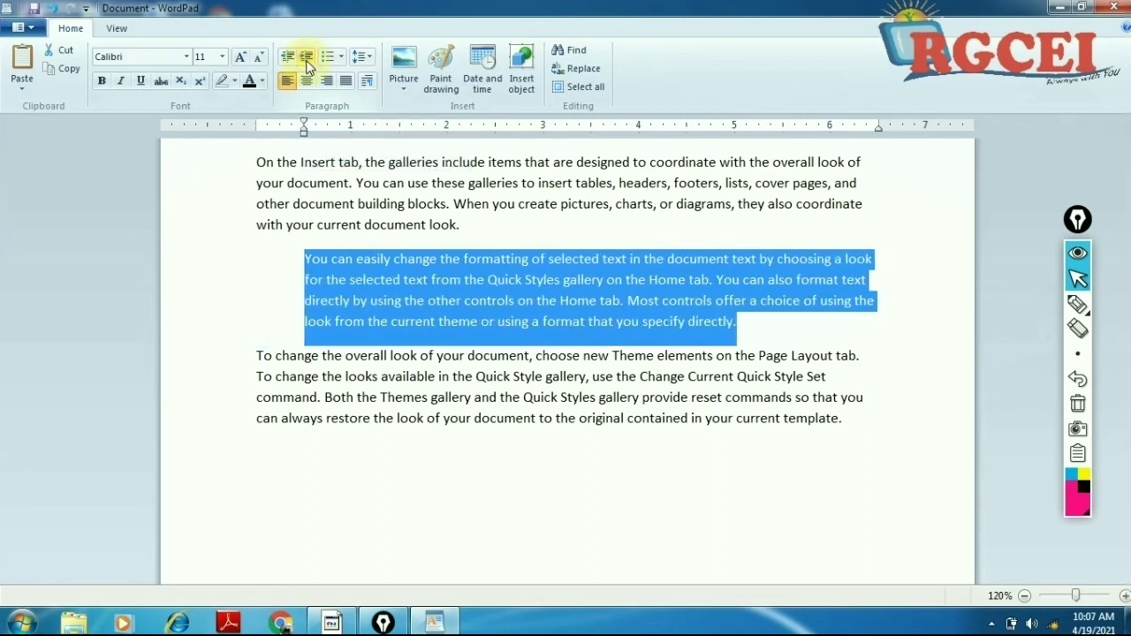
click(307, 66)
click(308, 67)
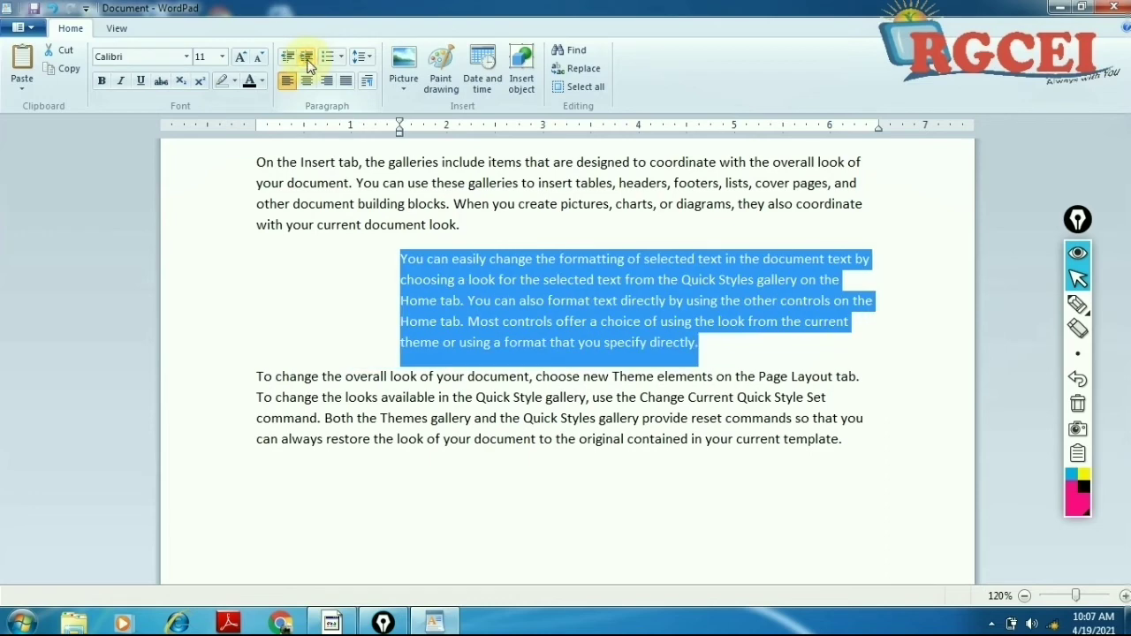
click(307, 66)
click(306, 67)
click(307, 66)
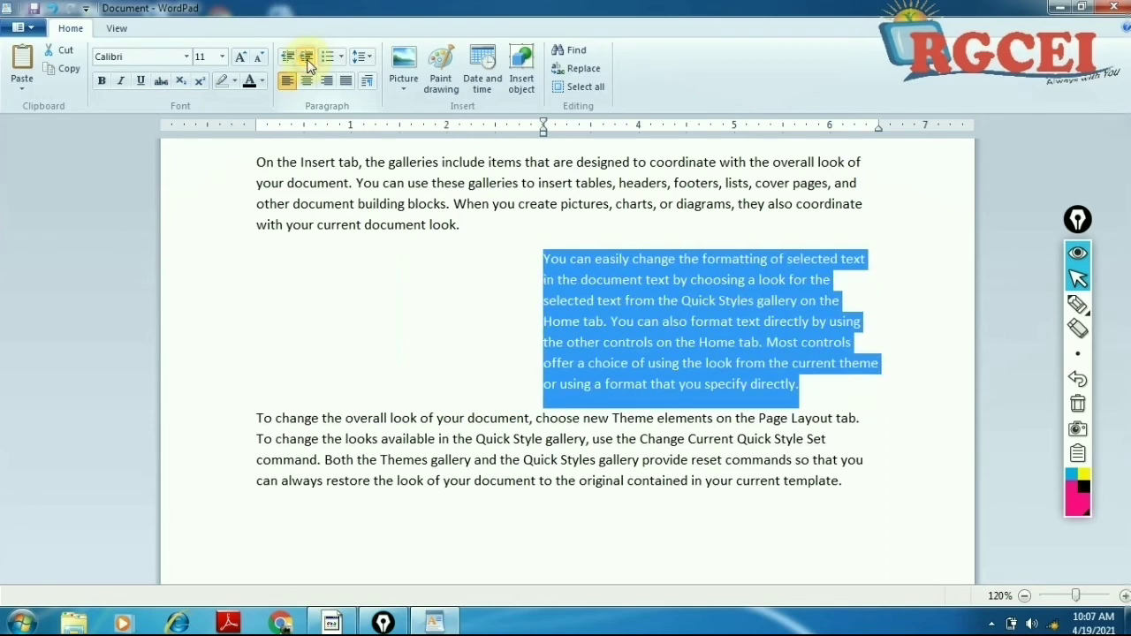
click(306, 66)
click(306, 66)
click(306, 66)
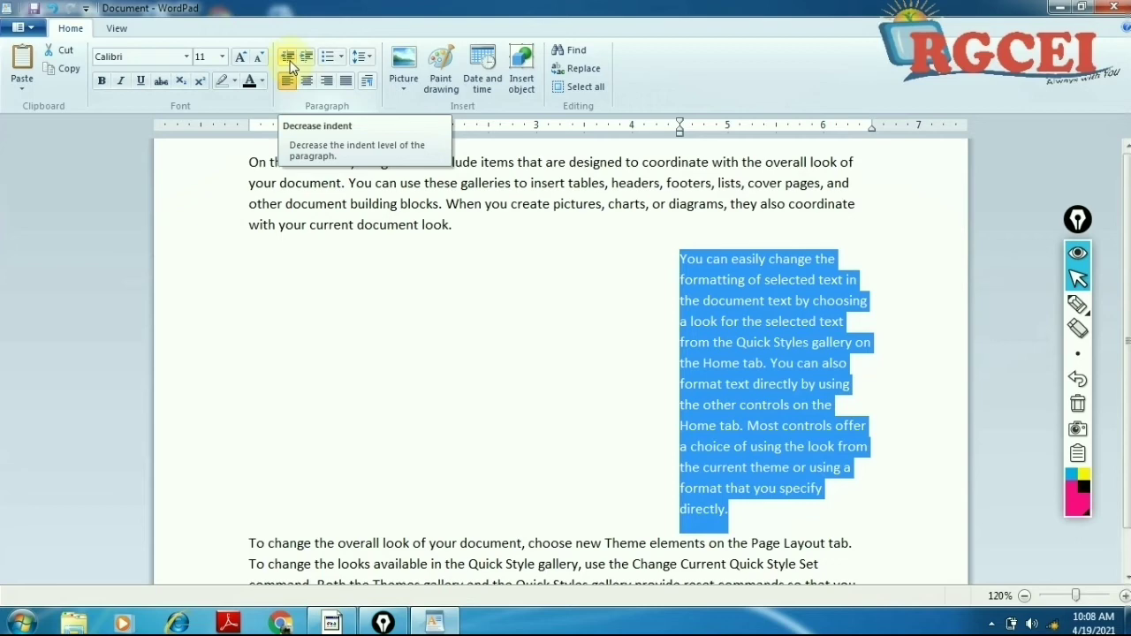
Step: Decrease the second paragraph's left indent nine times
click(292, 67)
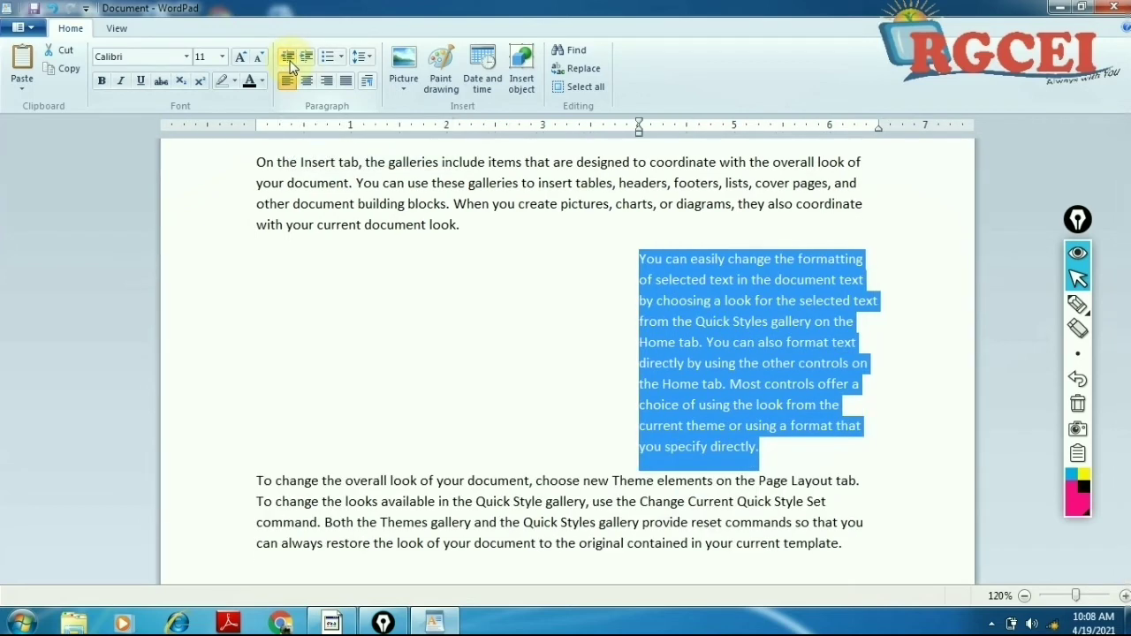
click(291, 67)
click(291, 67)
click(291, 68)
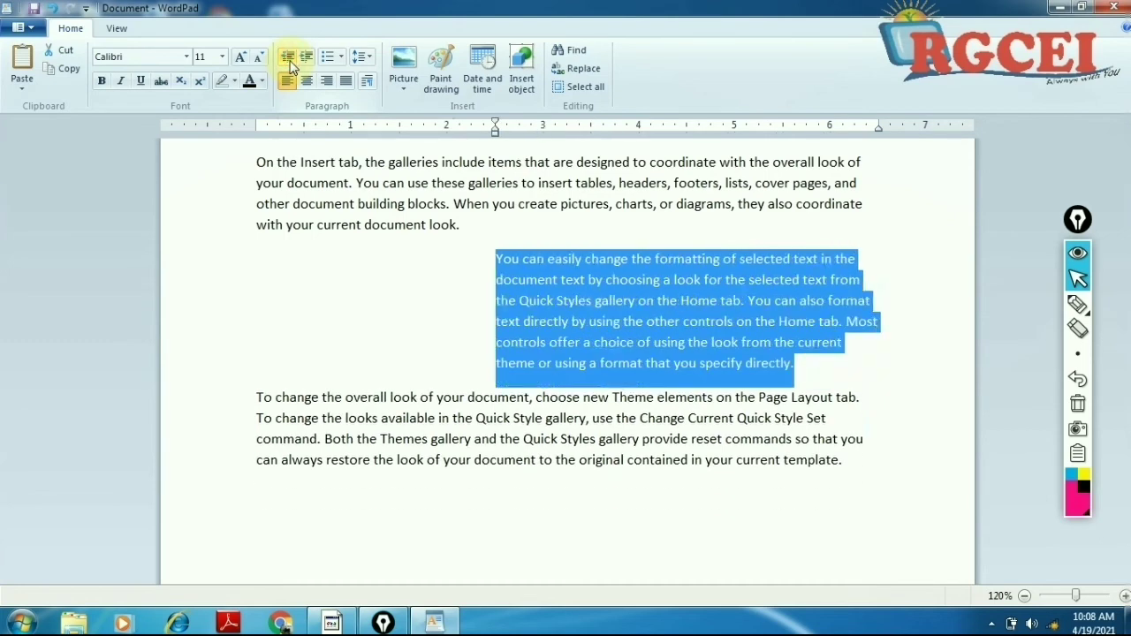
click(291, 67)
click(292, 67)
click(291, 67)
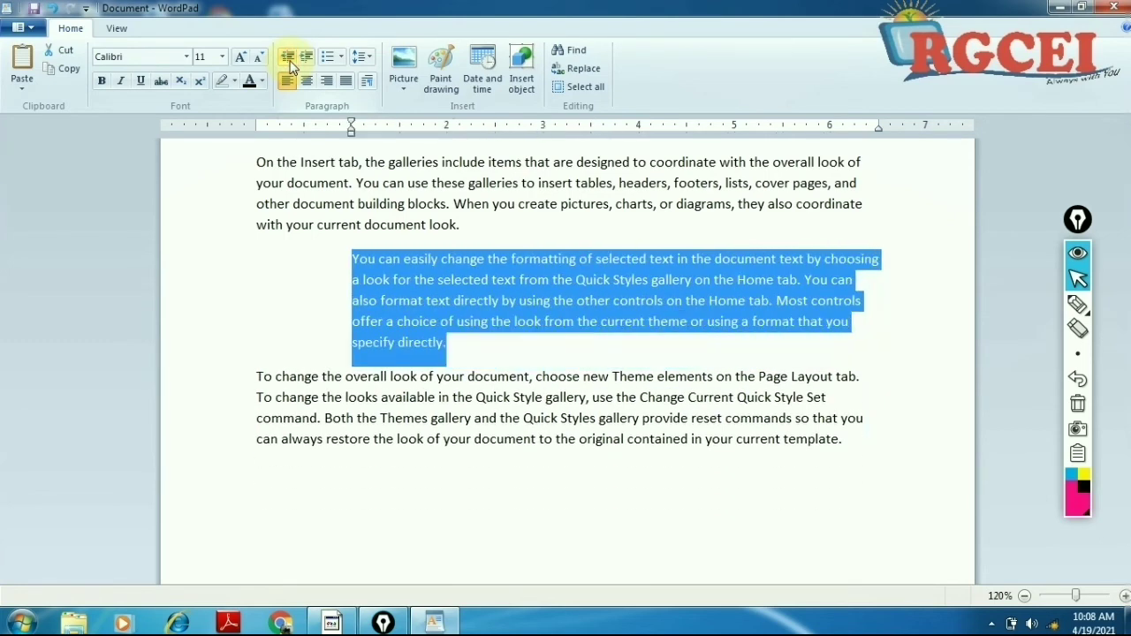
click(291, 67)
click(291, 67)
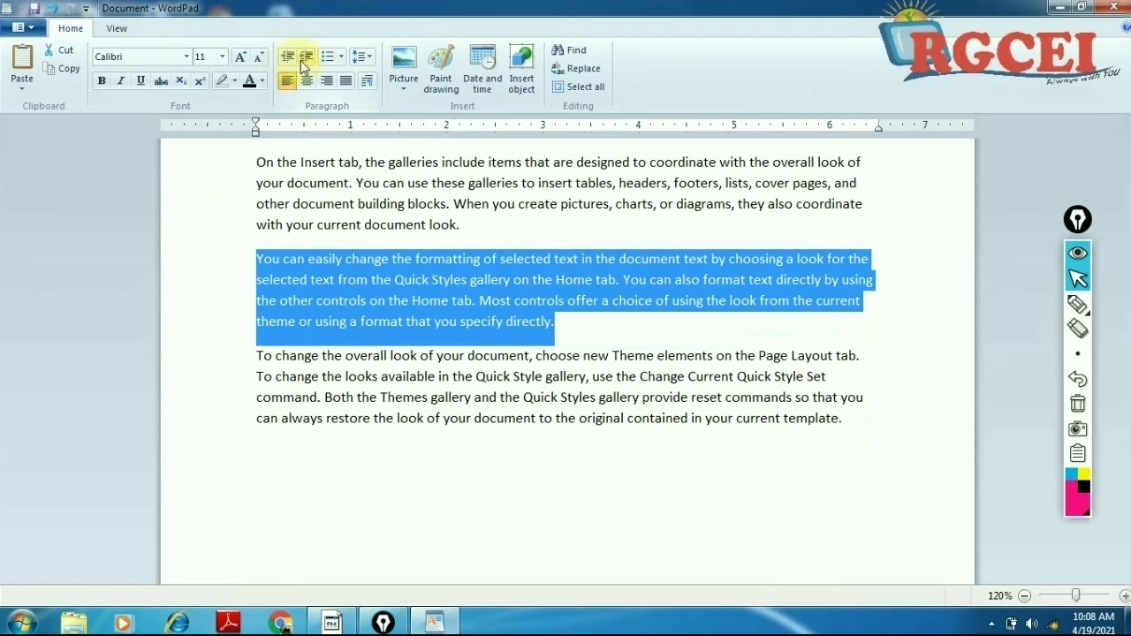
Step: Raise the indent three steps, then reduce it fully back to the left margin
click(303, 64)
click(303, 64)
click(303, 64)
click(303, 63)
click(303, 64)
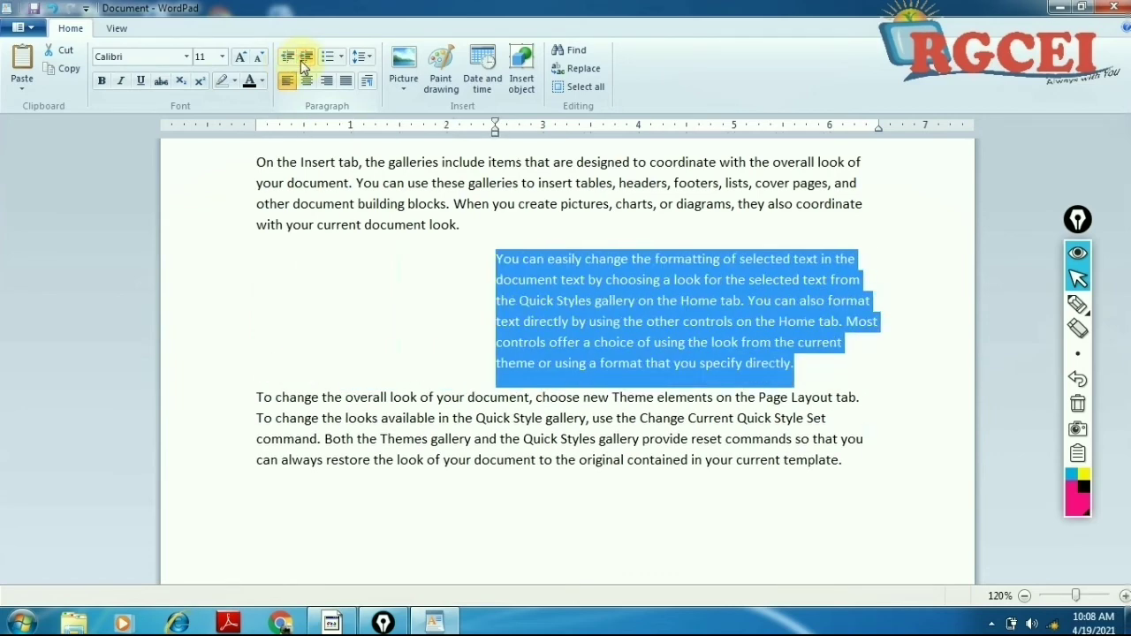
click(289, 67)
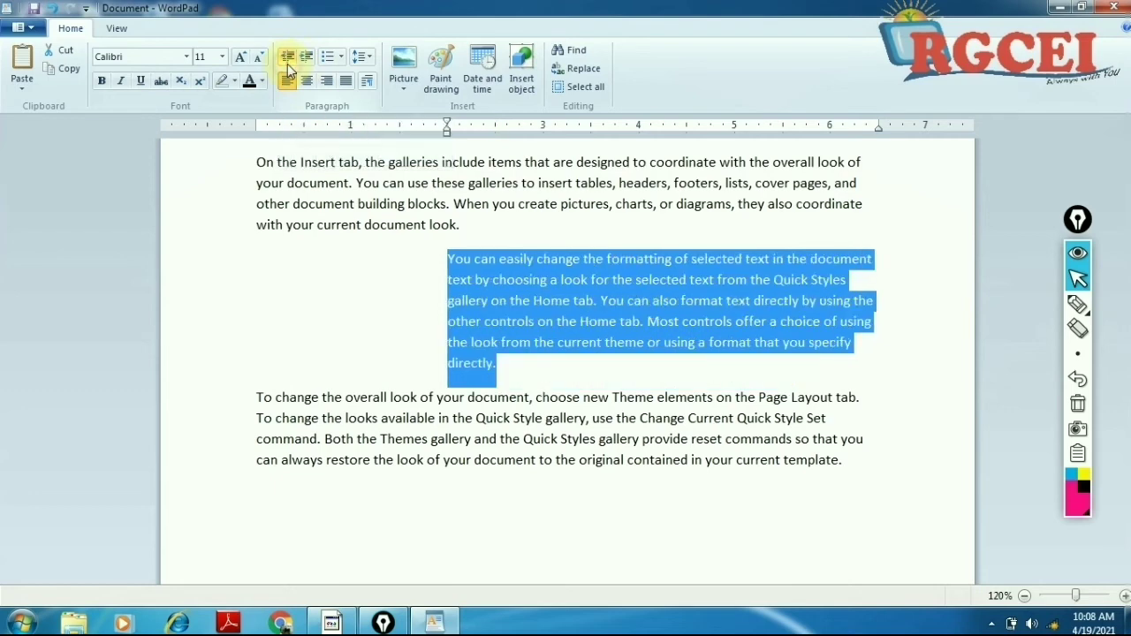
click(289, 67)
click(289, 67)
click(288, 68)
click(289, 67)
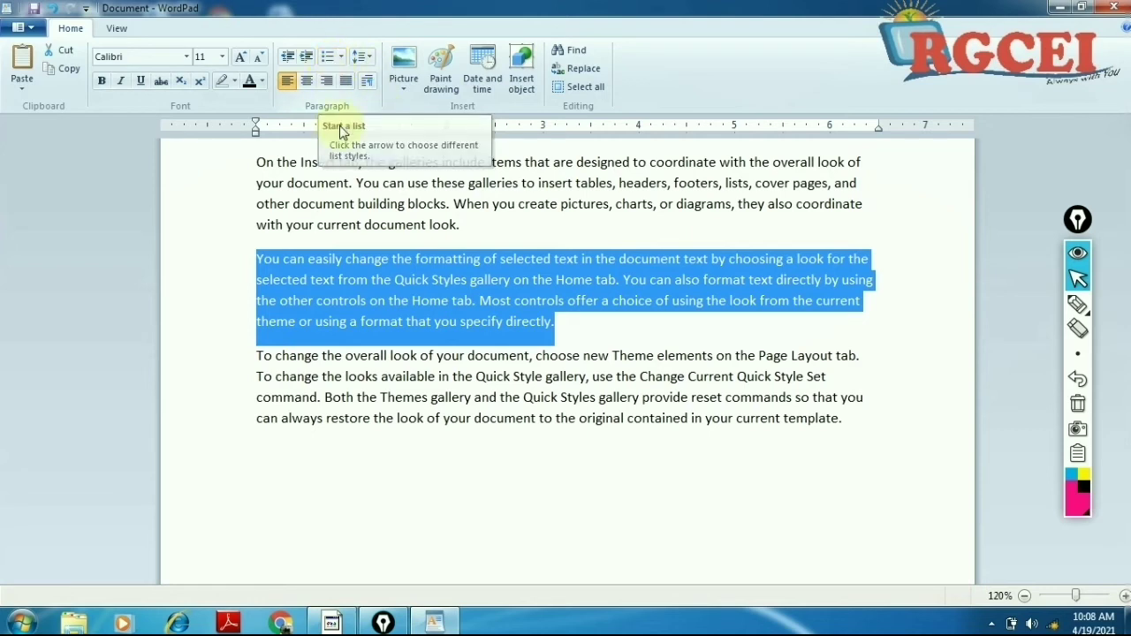
Step: Select all three body paragraphs and bring up the Start a list style choices
click(375, 354)
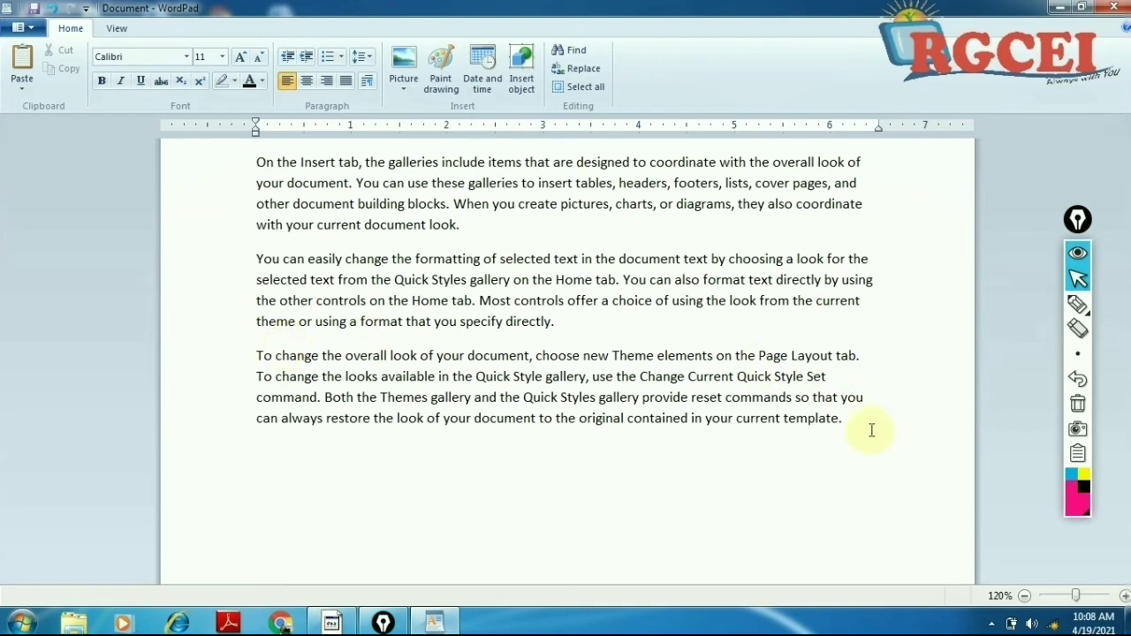
drag(869, 425, 640, 378)
drag(519, 334, 260, 173)
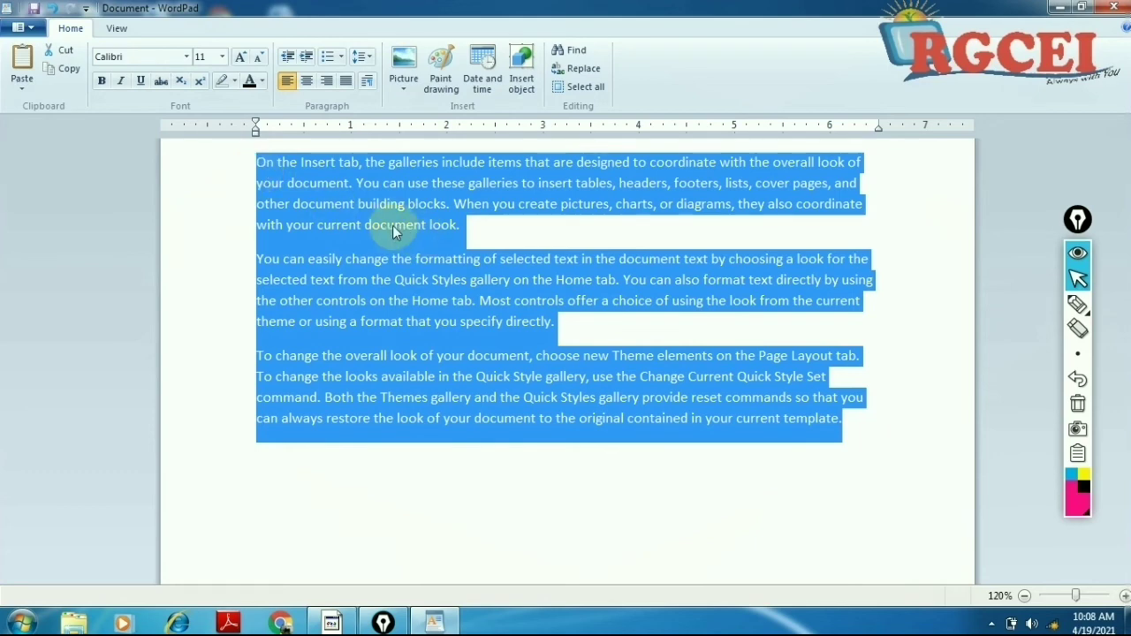
click(342, 58)
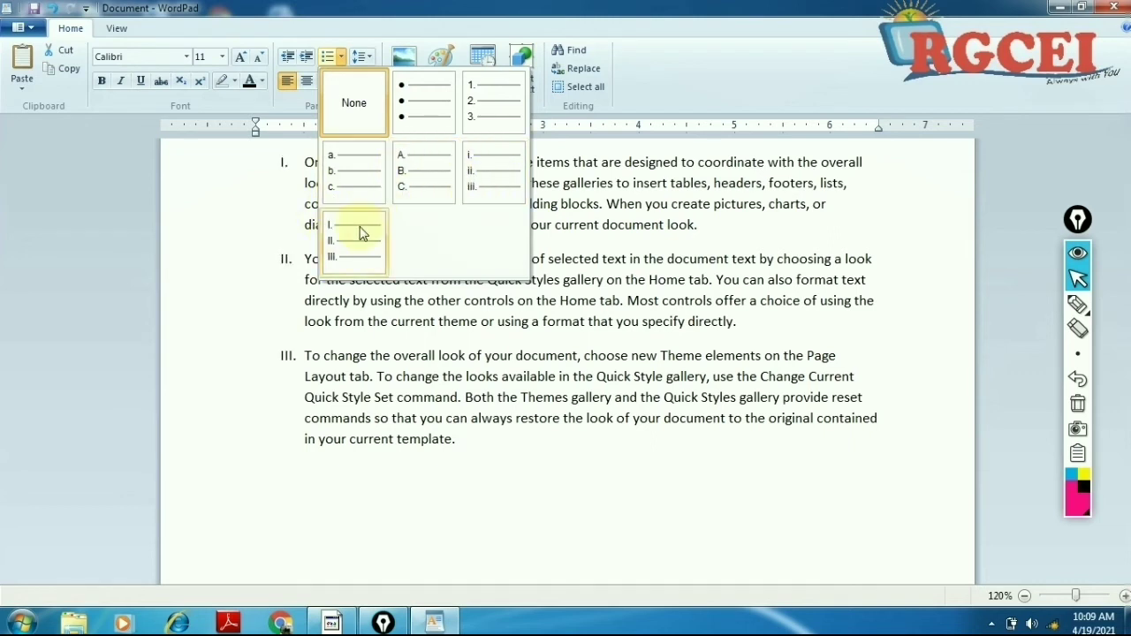
Step: Apply uppercase A., B., C. lettering, circle the letters in red on screen, then erase the marks
click(420, 174)
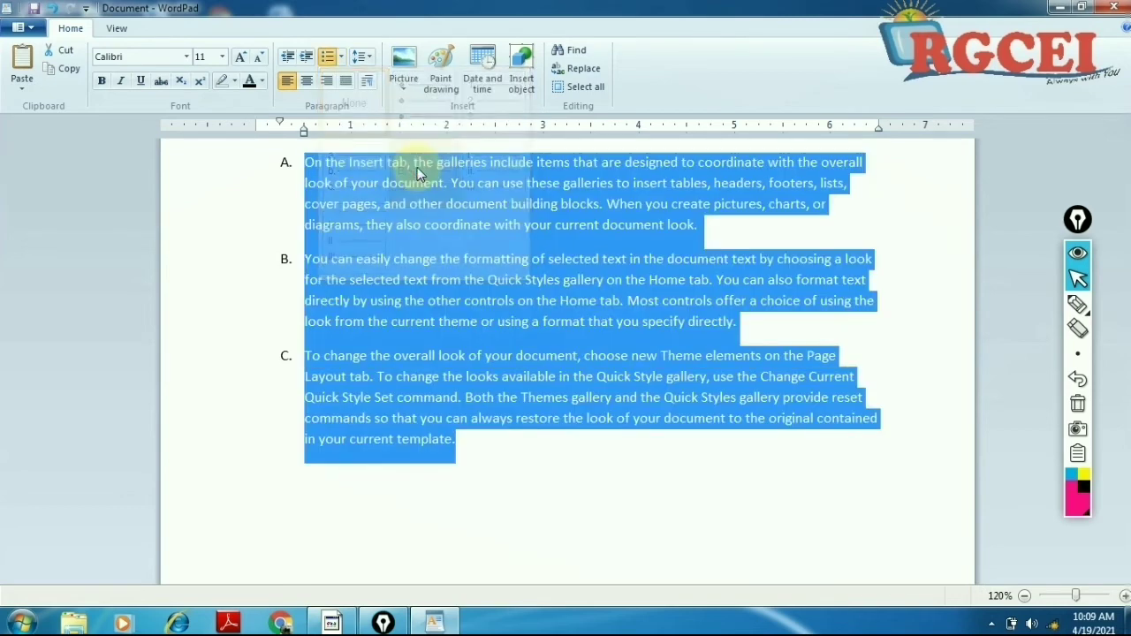
click(1078, 305)
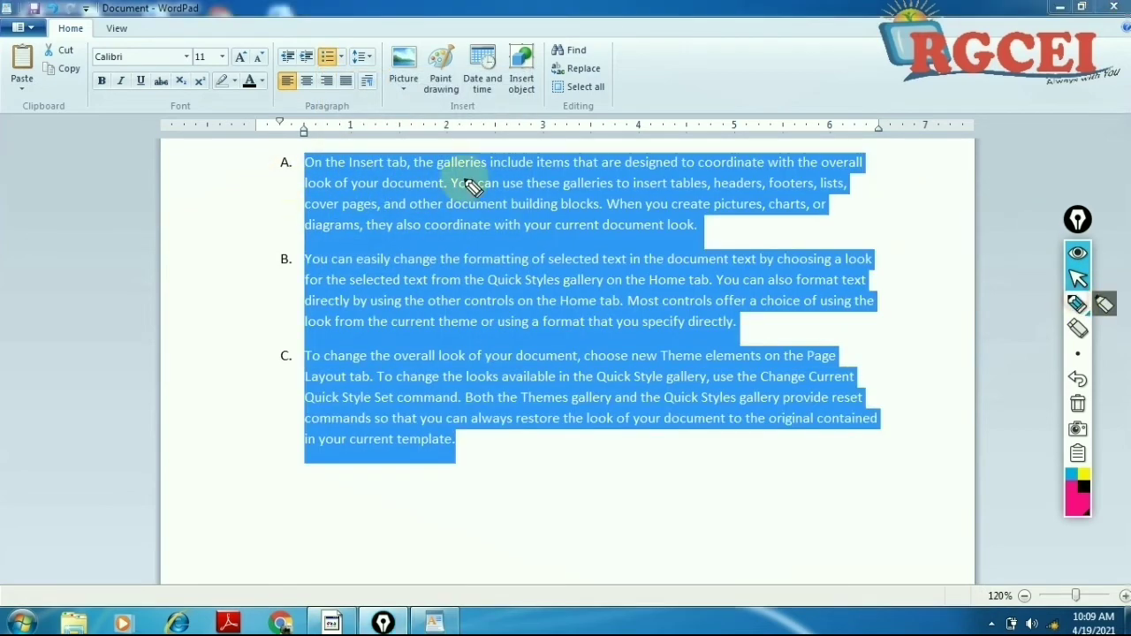
mouse_move(291, 157)
mouse_down()
mouse_move(303, 184)
mouse_move(260, 159)
mouse_up()
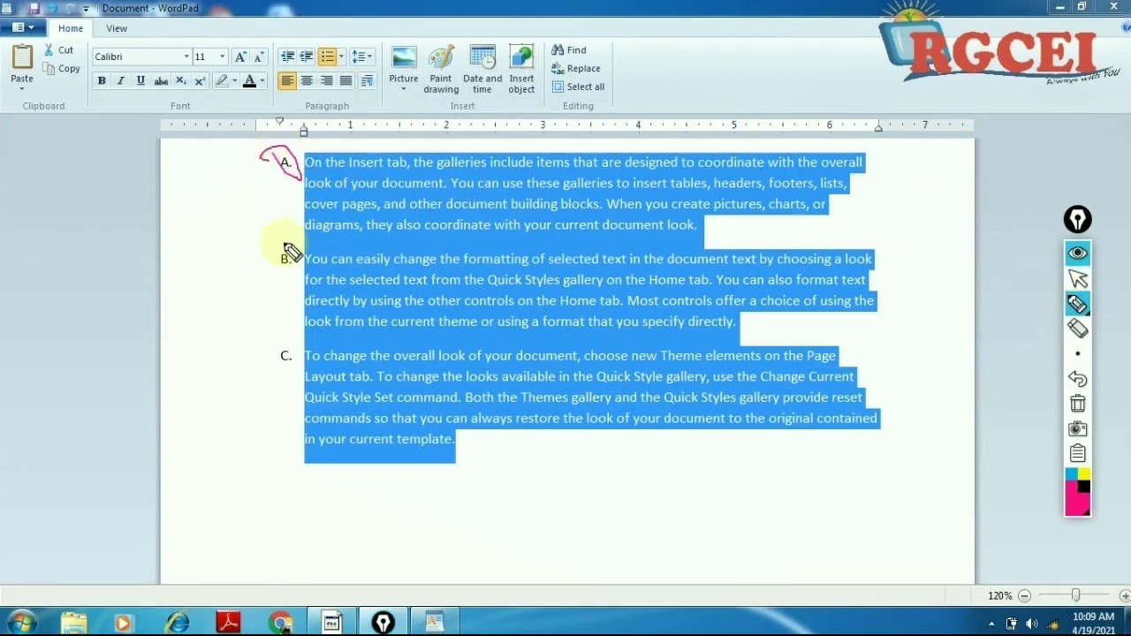
mouse_move(286, 244)
mouse_down()
mouse_move(269, 263)
mouse_move(268, 252)
mouse_up()
mouse_move(303, 351)
mouse_down()
mouse_move(285, 366)
mouse_move(298, 353)
mouse_move(311, 360)
mouse_move(296, 345)
mouse_up()
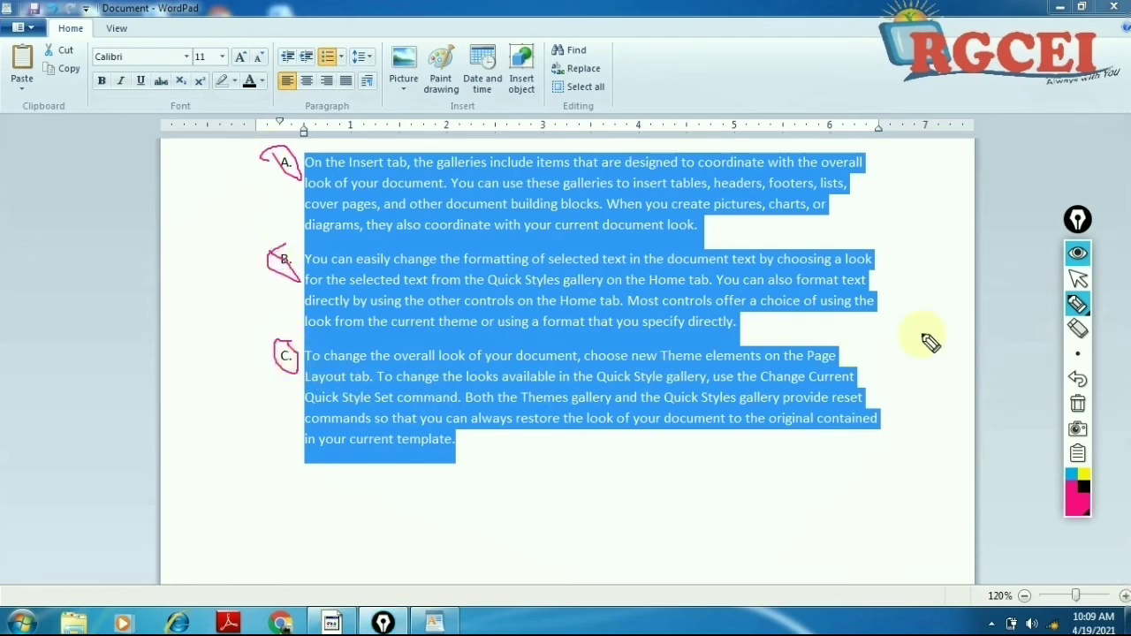
click(1078, 279)
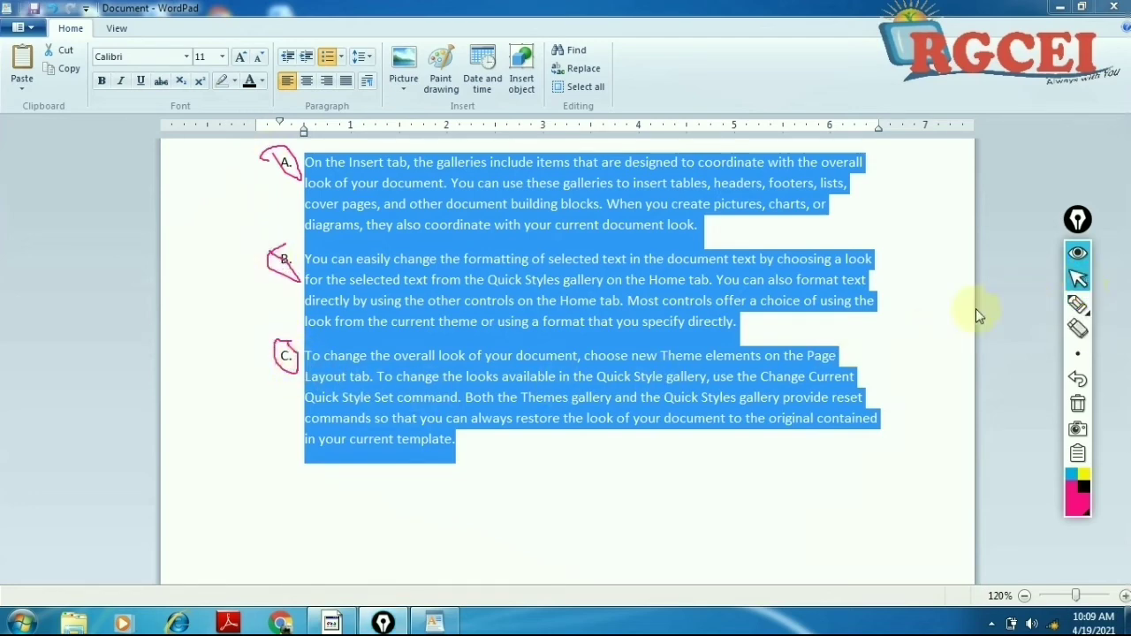
click(1081, 408)
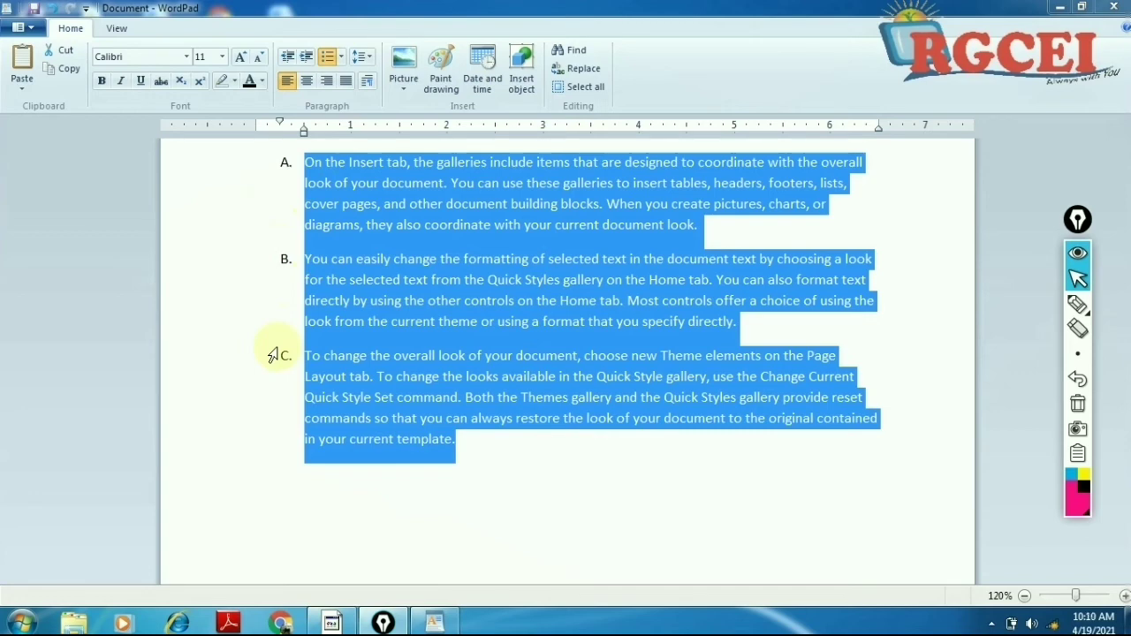
Step: Set the list style to None, removing the A., B., C. lettering
click(342, 58)
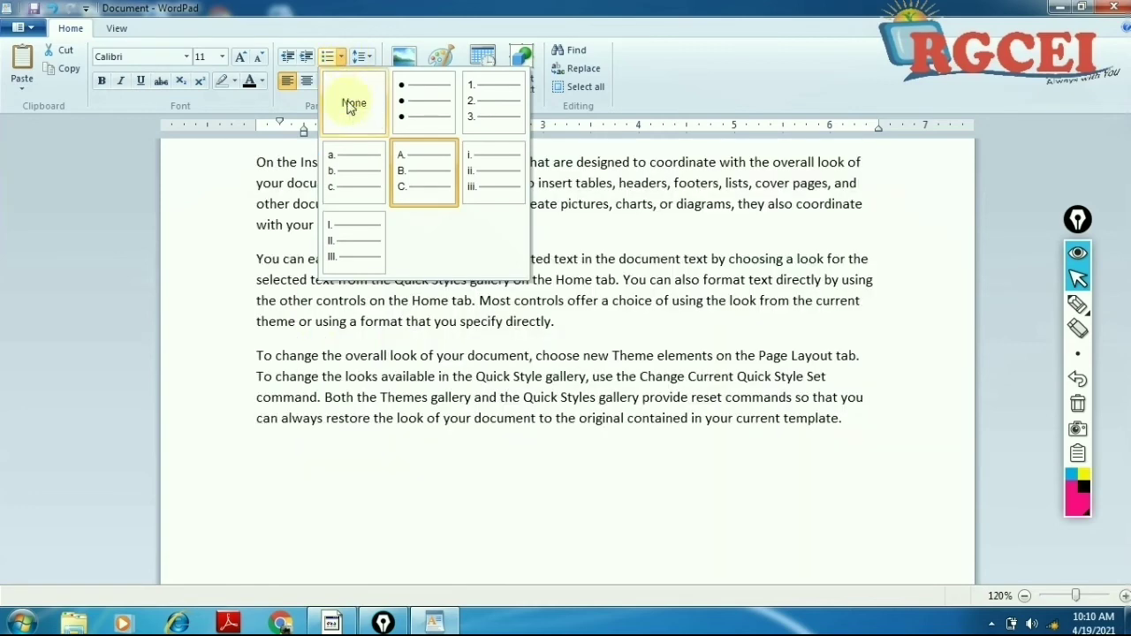
click(350, 99)
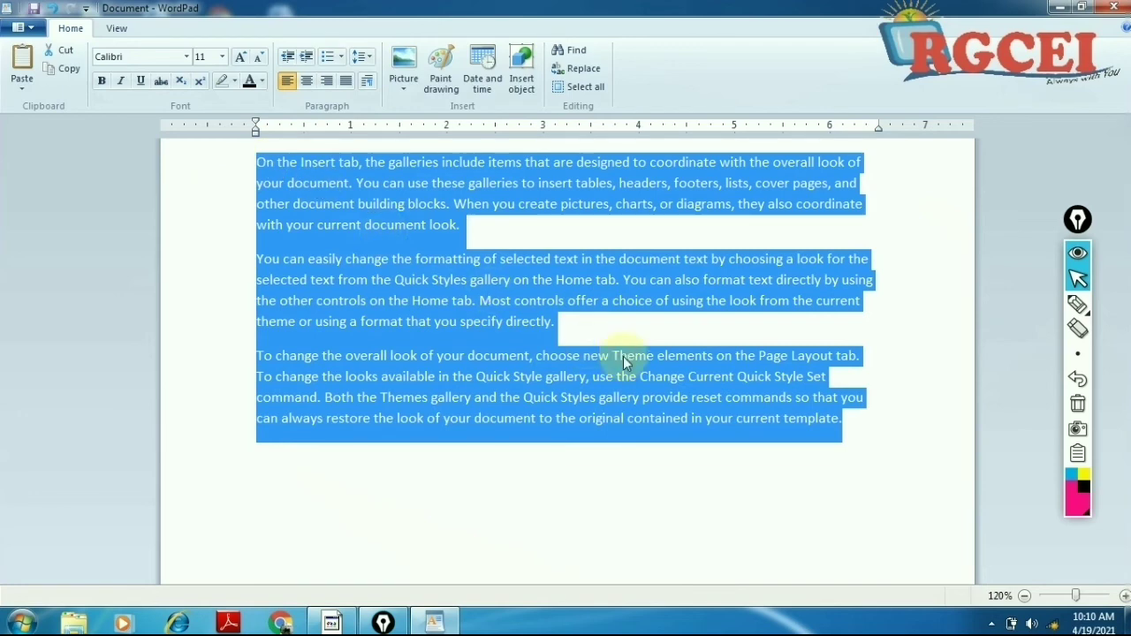
Step: Try line spacing 1.0, 1.15 and 1.5, settle on 2.0, and clear the selection
click(368, 60)
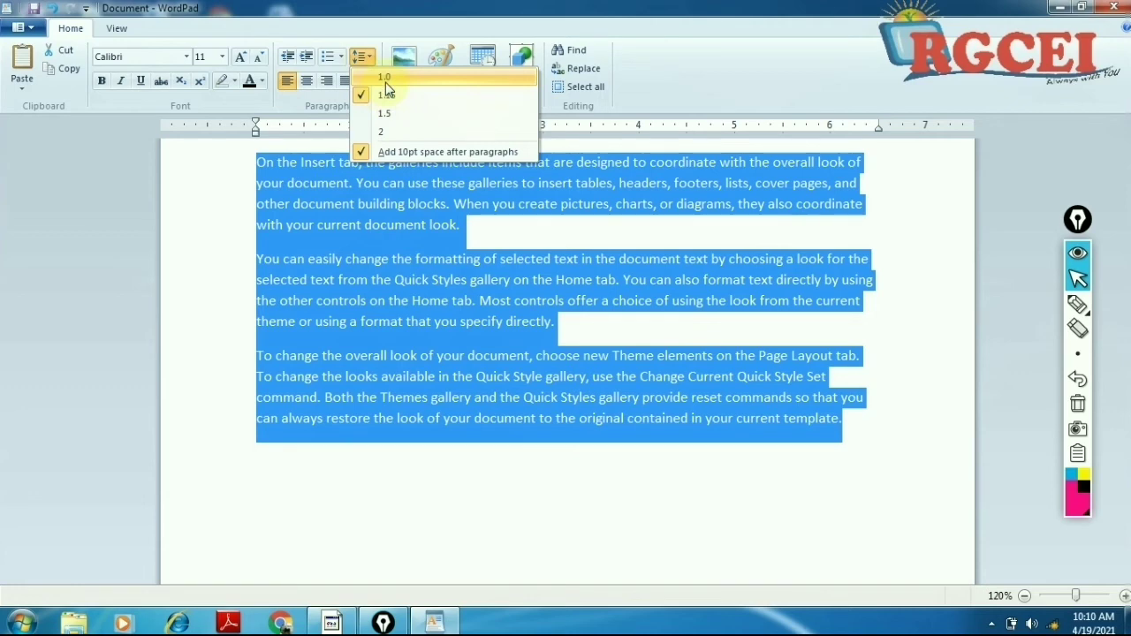
click(385, 80)
click(359, 58)
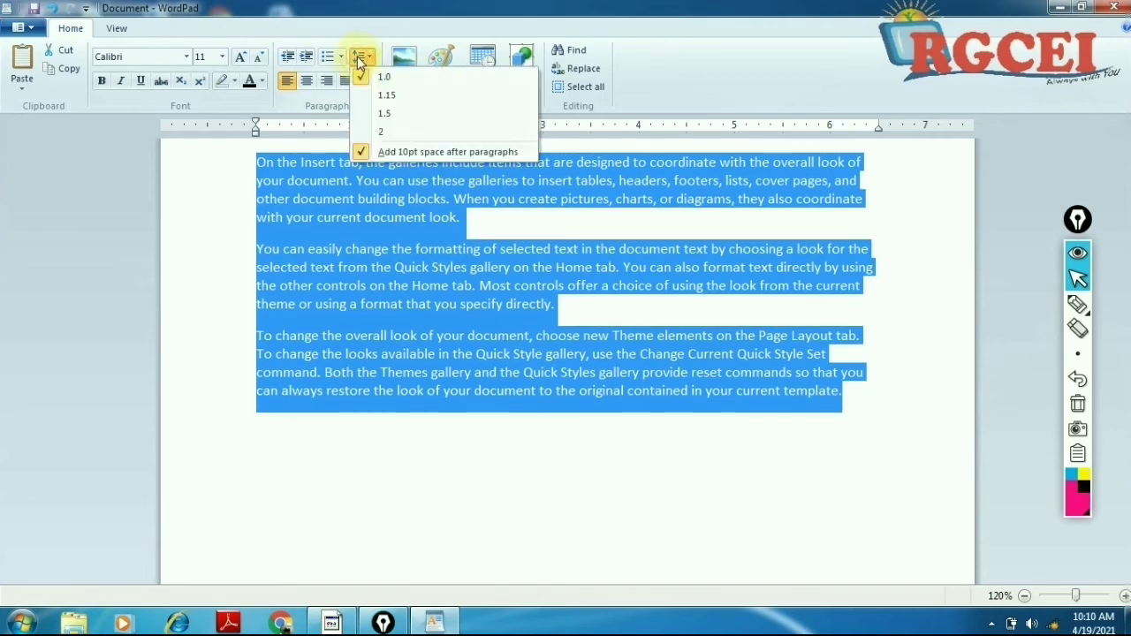
click(371, 97)
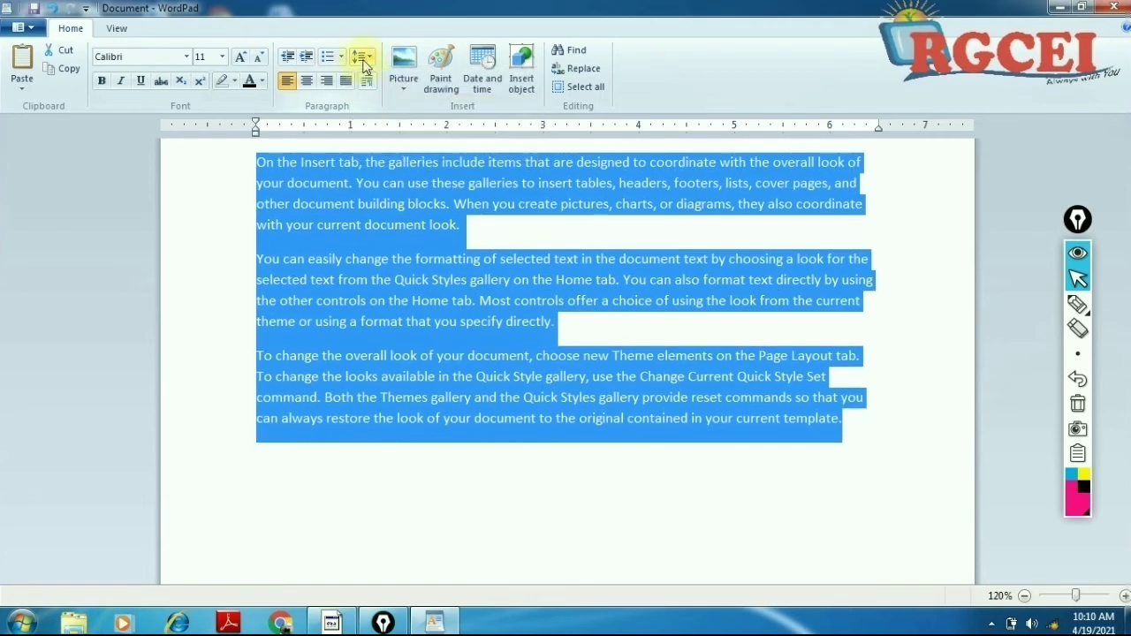
click(361, 57)
click(367, 113)
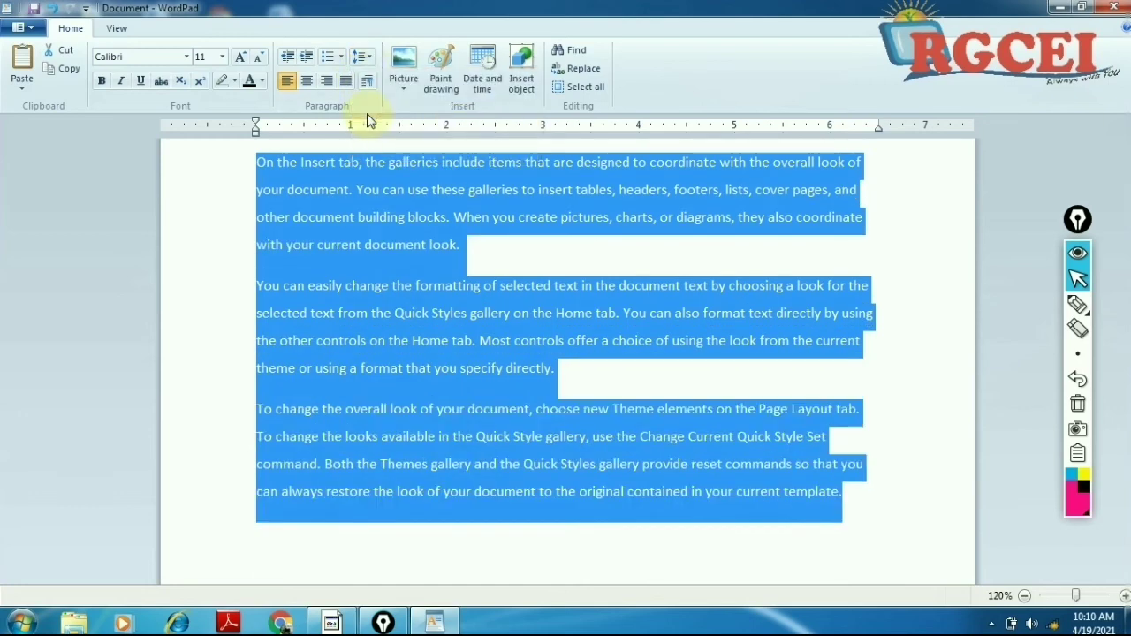
click(359, 55)
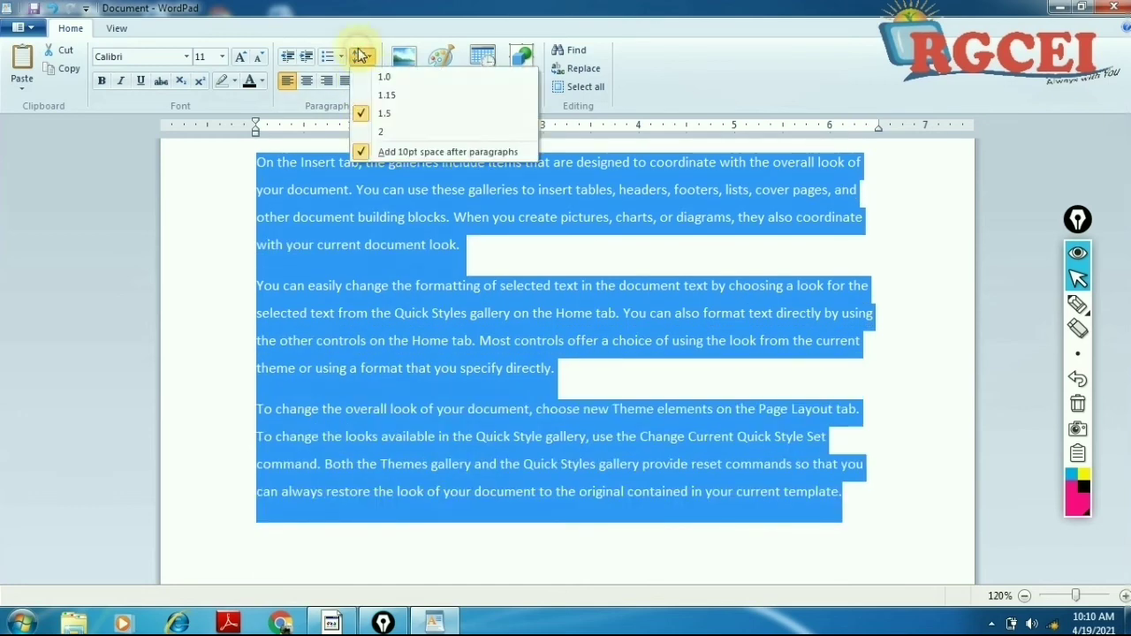
click(382, 133)
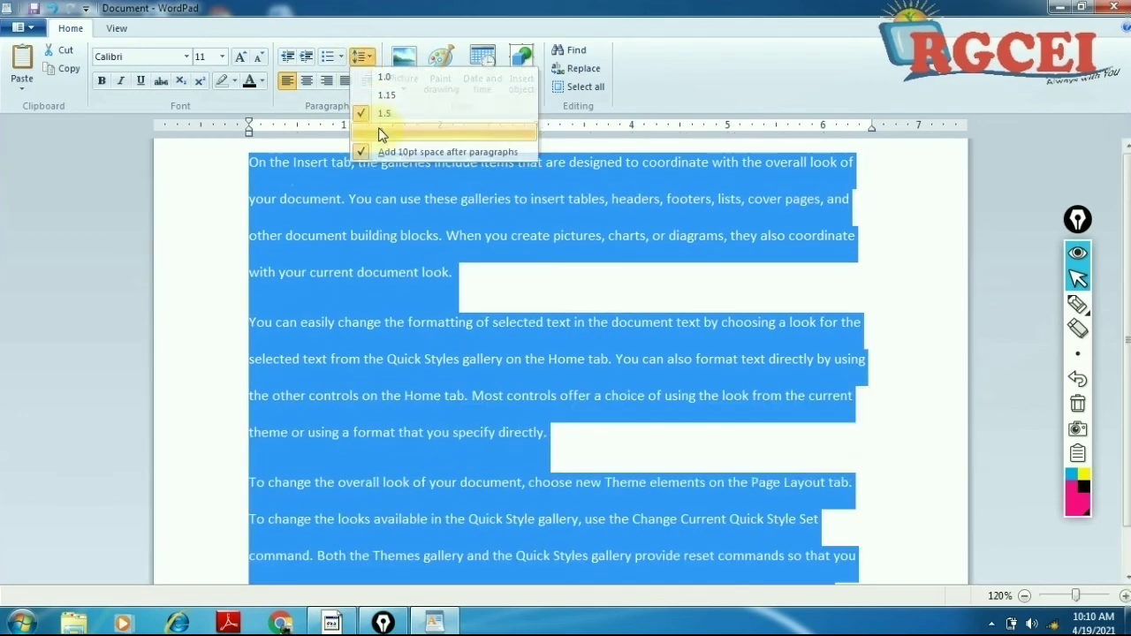
click(380, 325)
drag(251, 180, 352, 180)
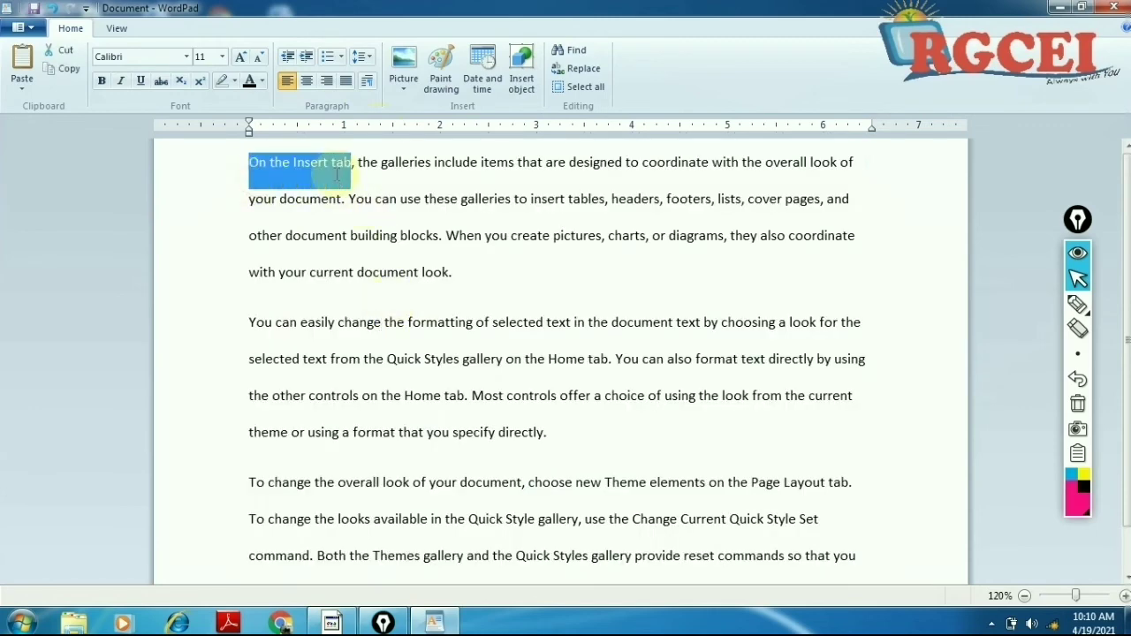
click(464, 220)
Step: Underline five phrases such as 'On the Insert tab' with on-screen annotations, then erase them
click(1077, 305)
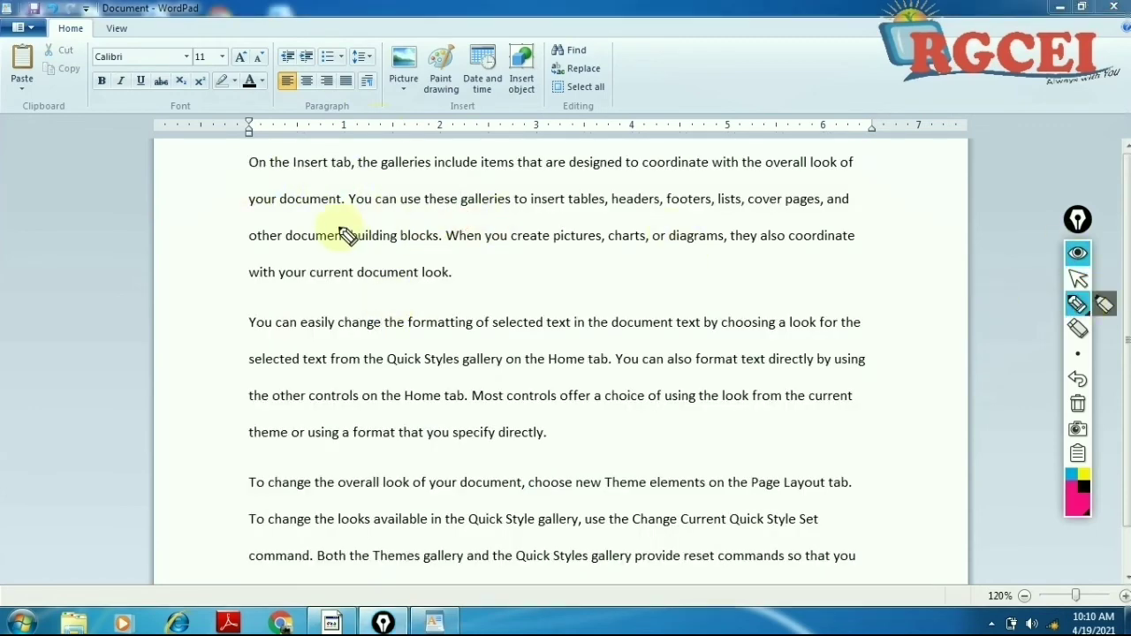
drag(247, 180, 431, 179)
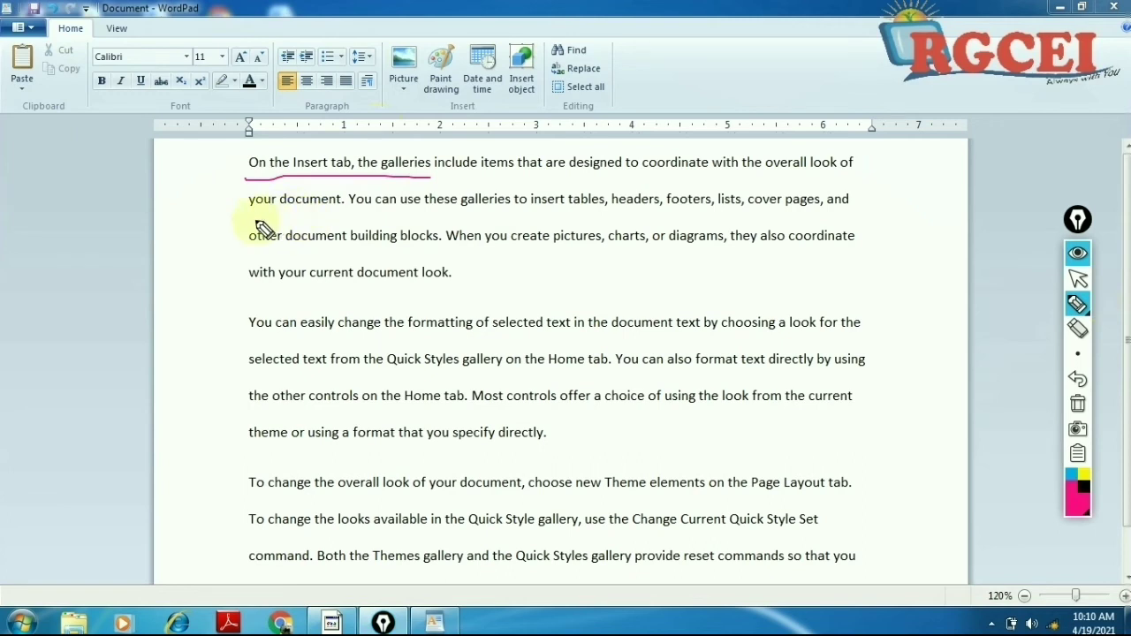
drag(254, 221, 348, 221)
drag(250, 253, 353, 253)
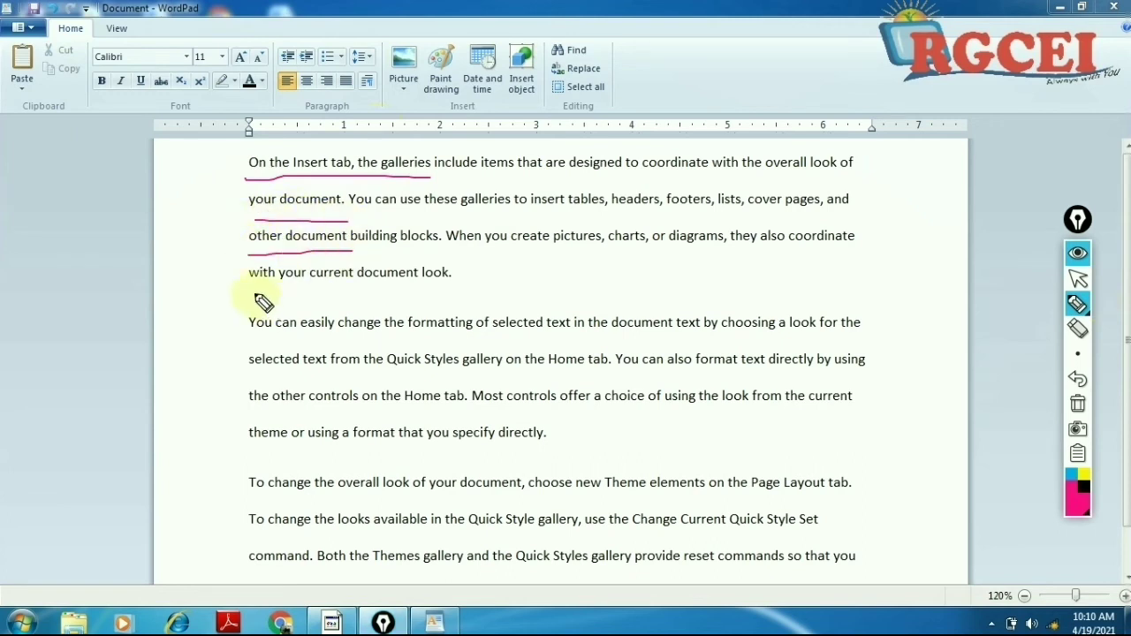
drag(248, 341, 334, 341)
drag(254, 379, 353, 379)
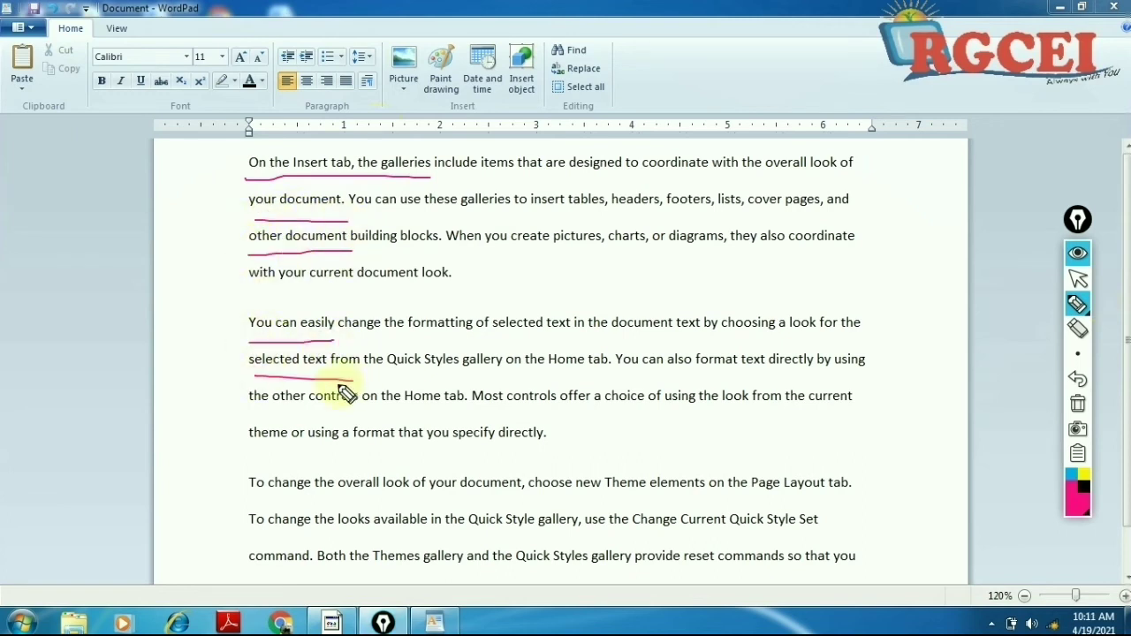
click(1076, 403)
click(1076, 279)
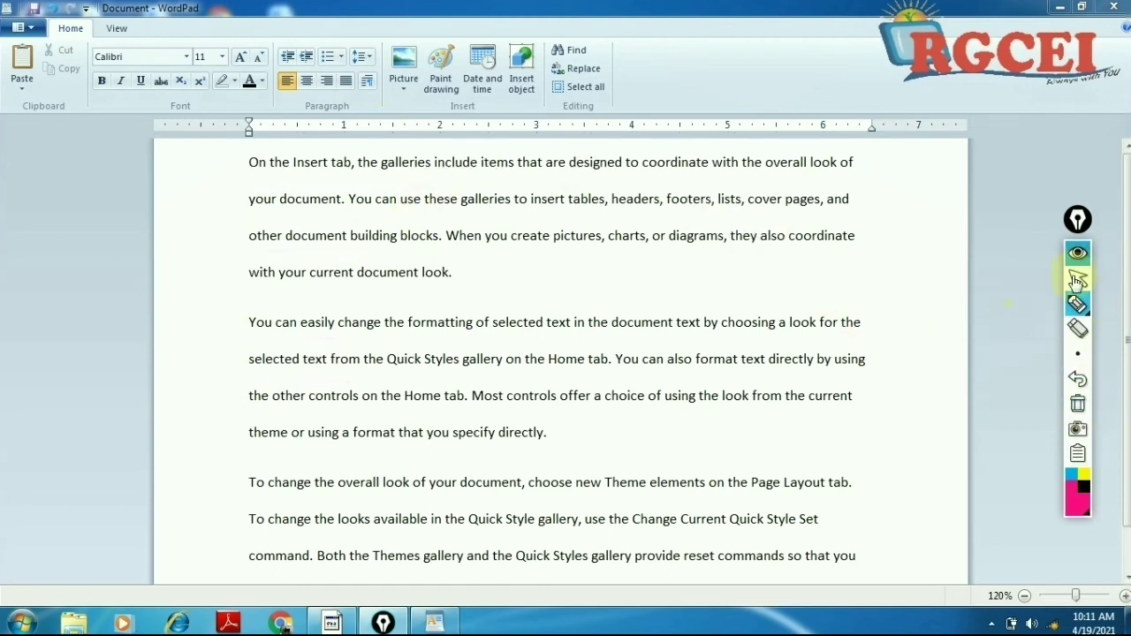
click(792, 422)
scroll(712, 504, down, 1)
Step: Select all the text and set line spacing to 1.0
drag(848, 548, 103, 48)
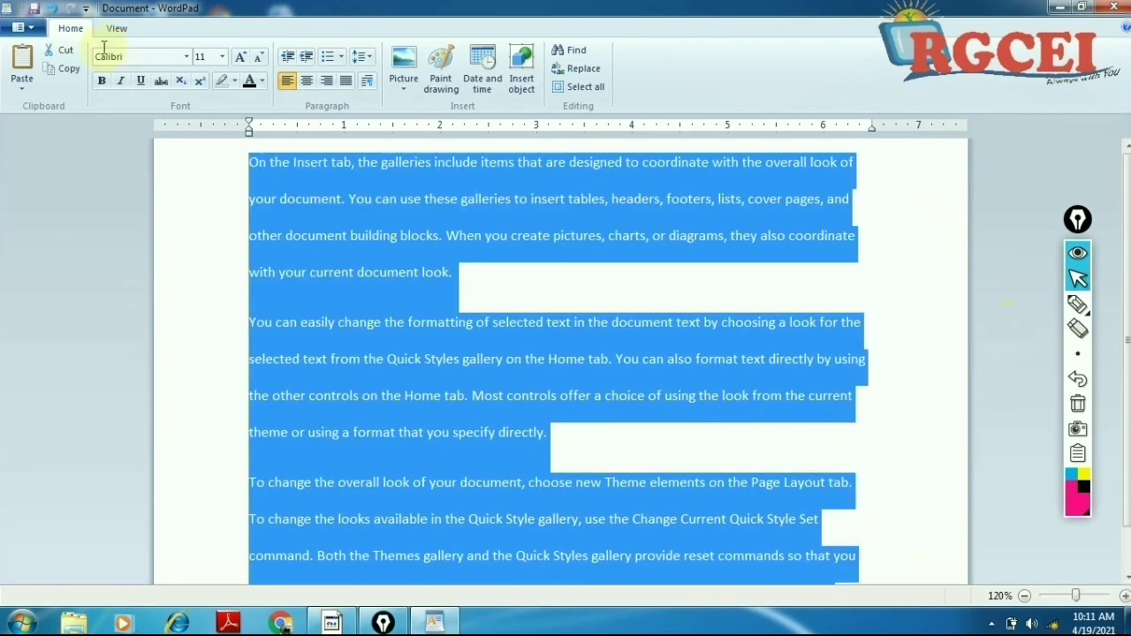
click(370, 60)
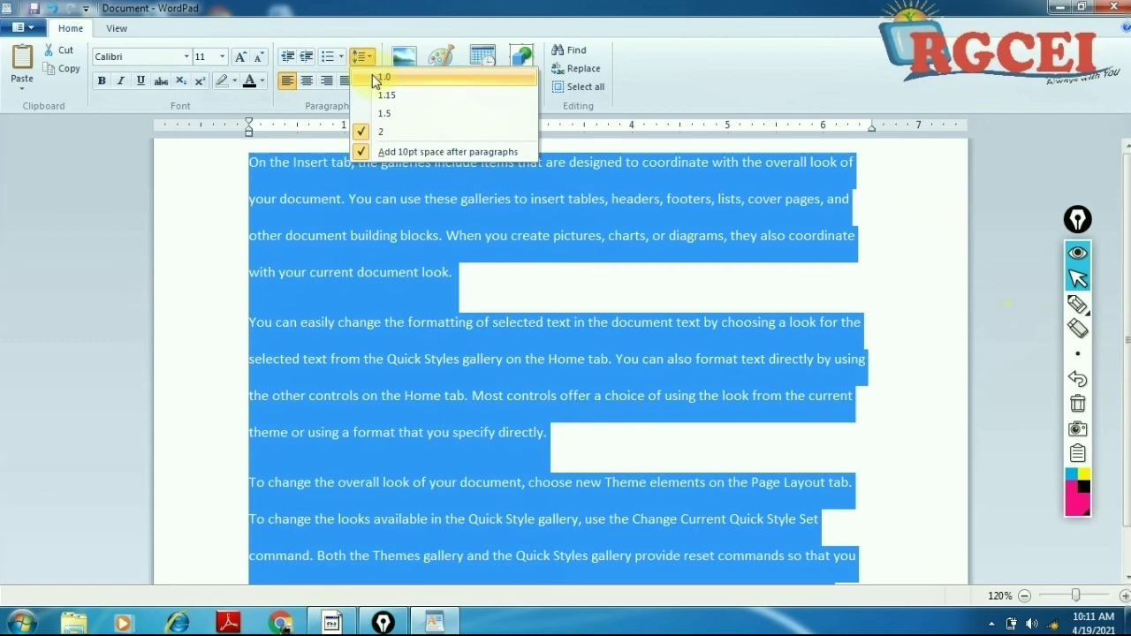
click(384, 78)
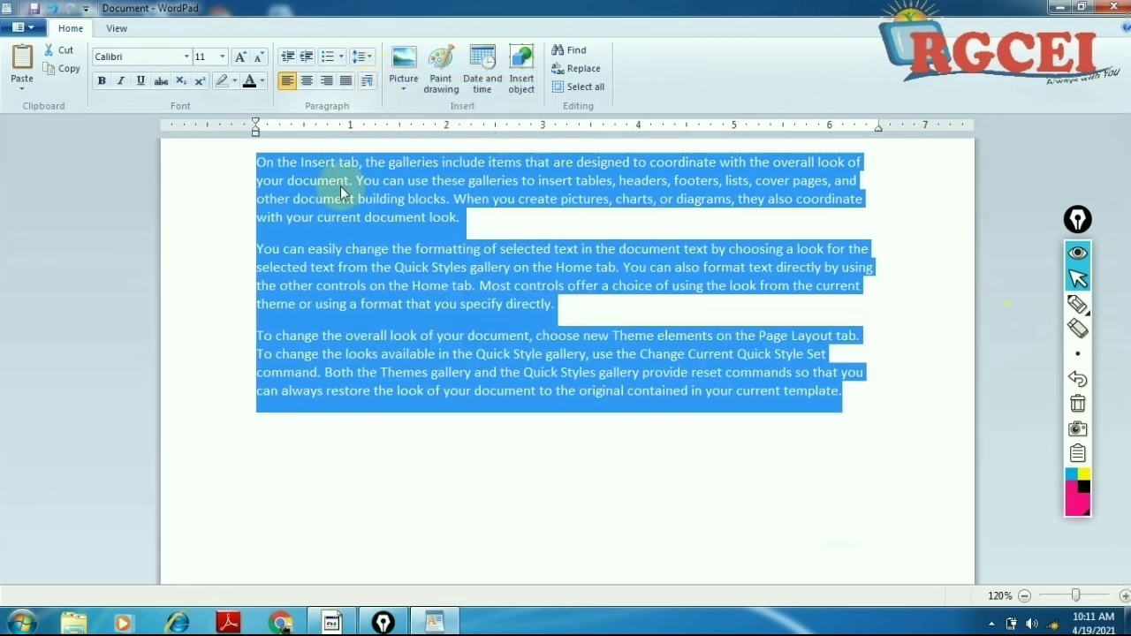
click(295, 181)
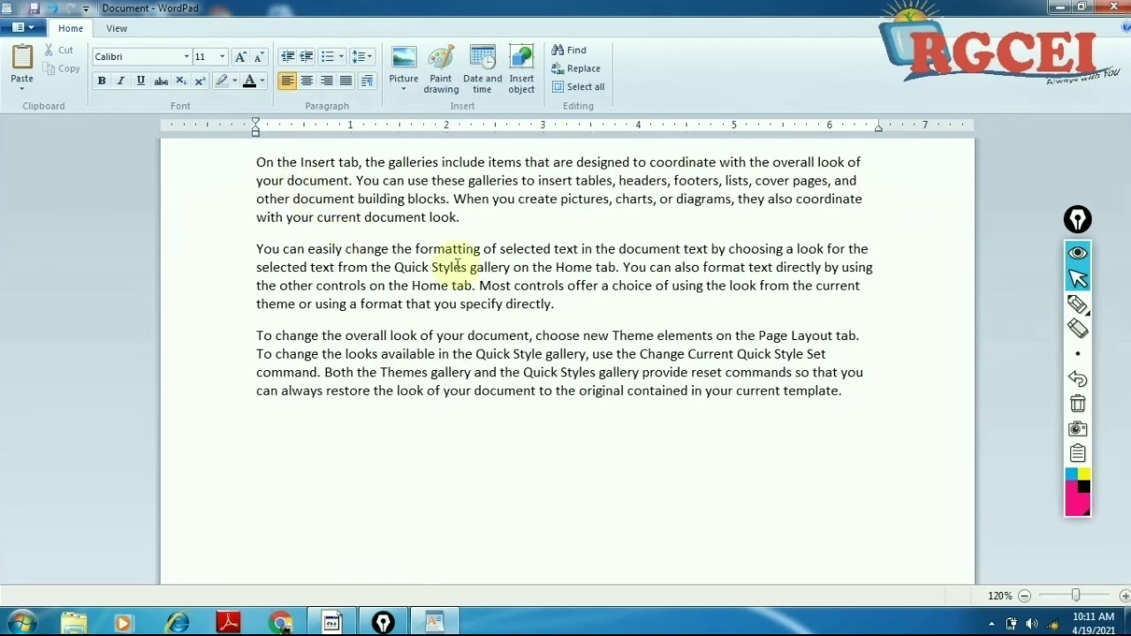
Step: Underline 'with your current document look.' and 'theme or using a format' on screen, then erase the marks
drag(866, 394, 204, 162)
click(320, 218)
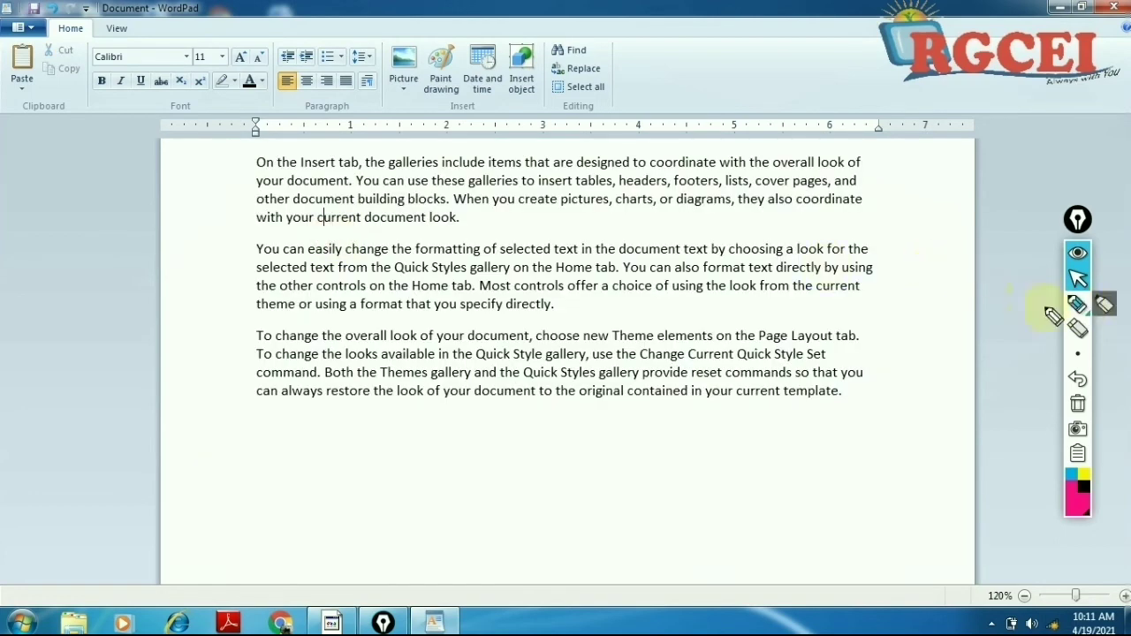
drag(248, 231, 466, 229)
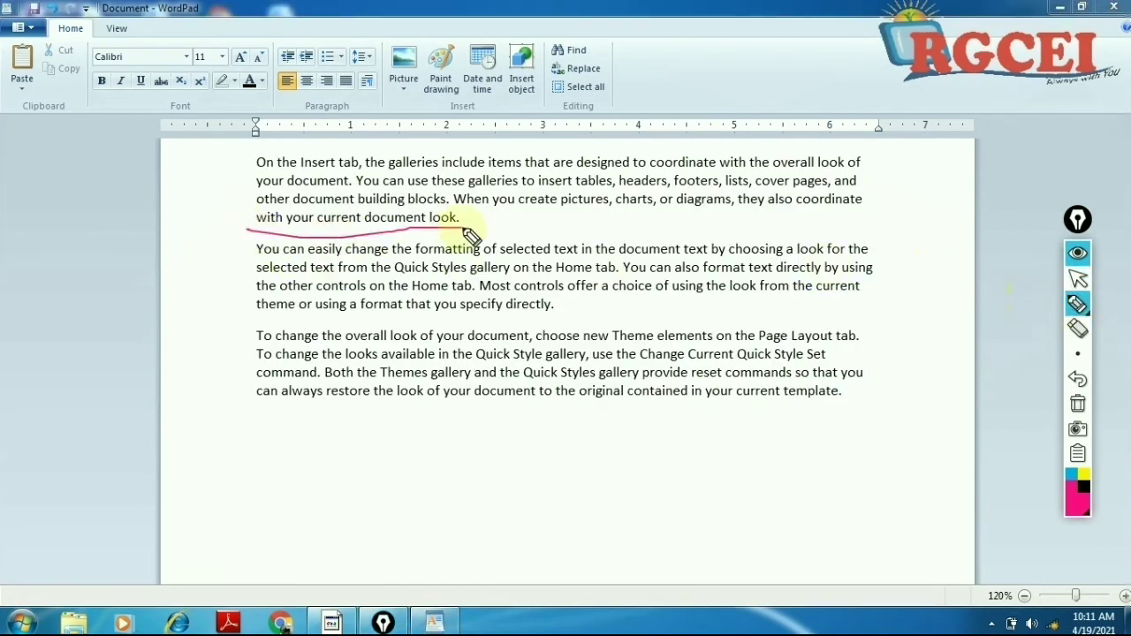
drag(256, 320, 433, 320)
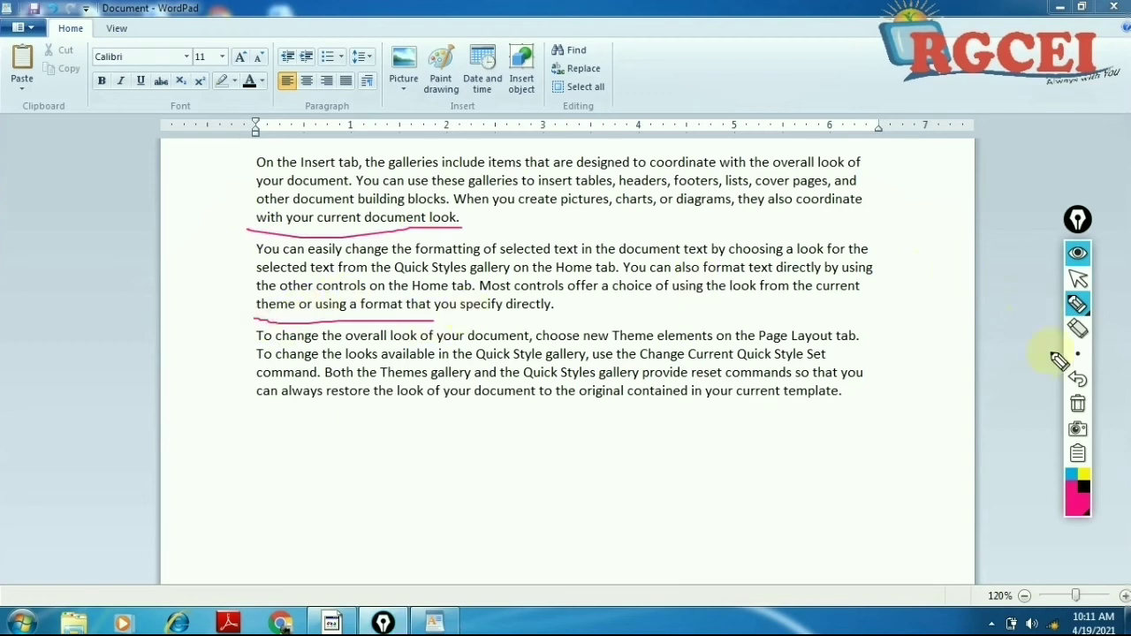
click(1077, 404)
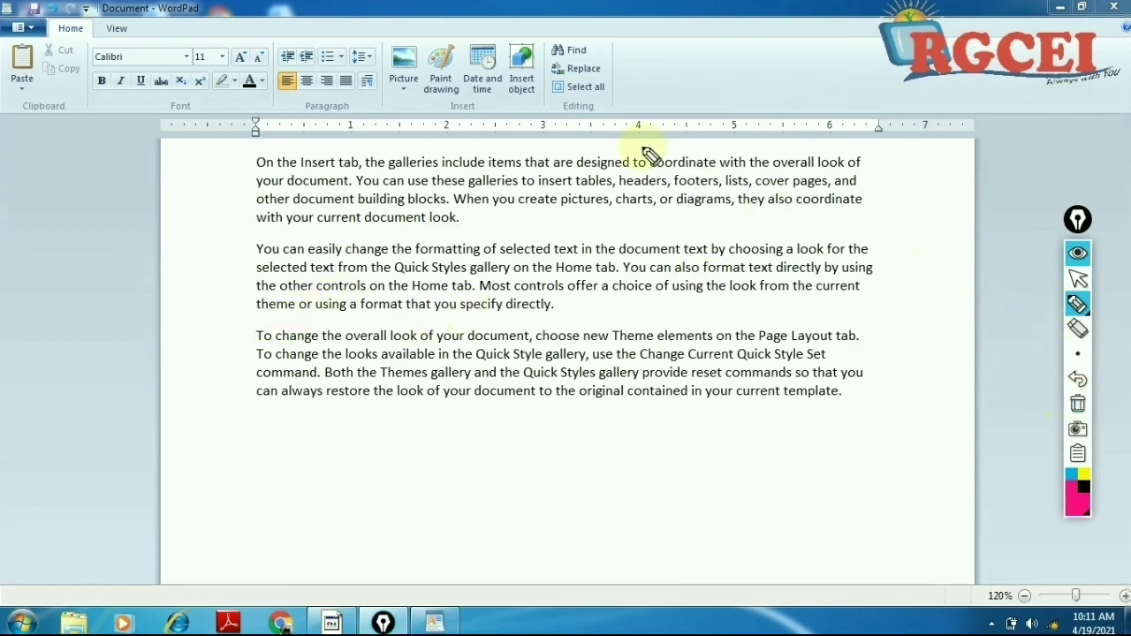
click(1076, 278)
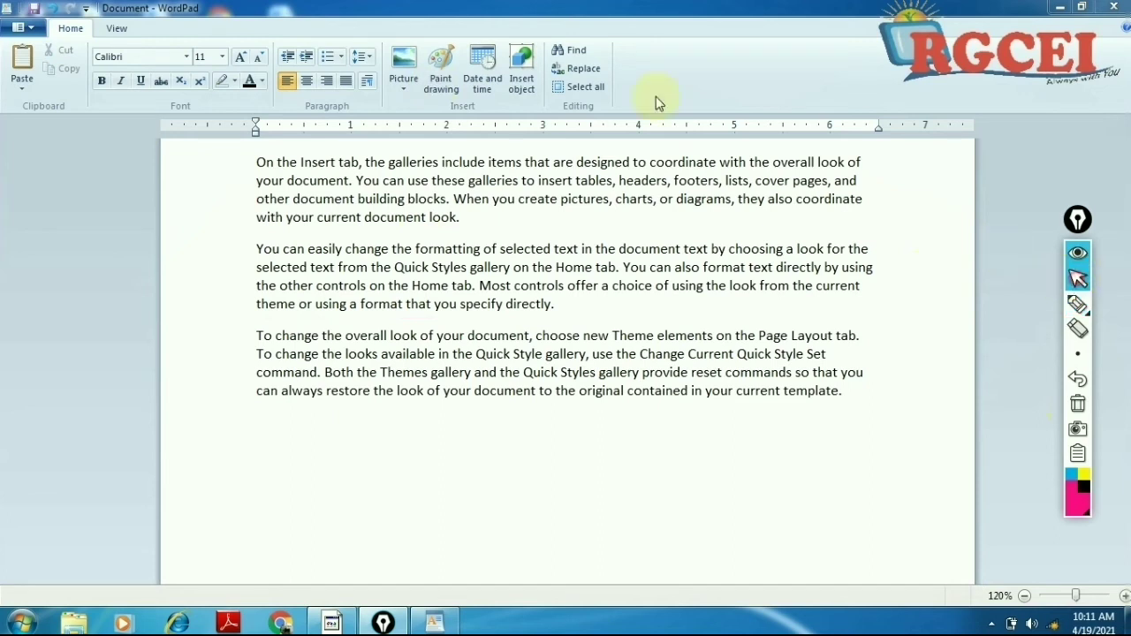
Step: Remove the space after the first and second paragraphs from the line spacing options
click(371, 55)
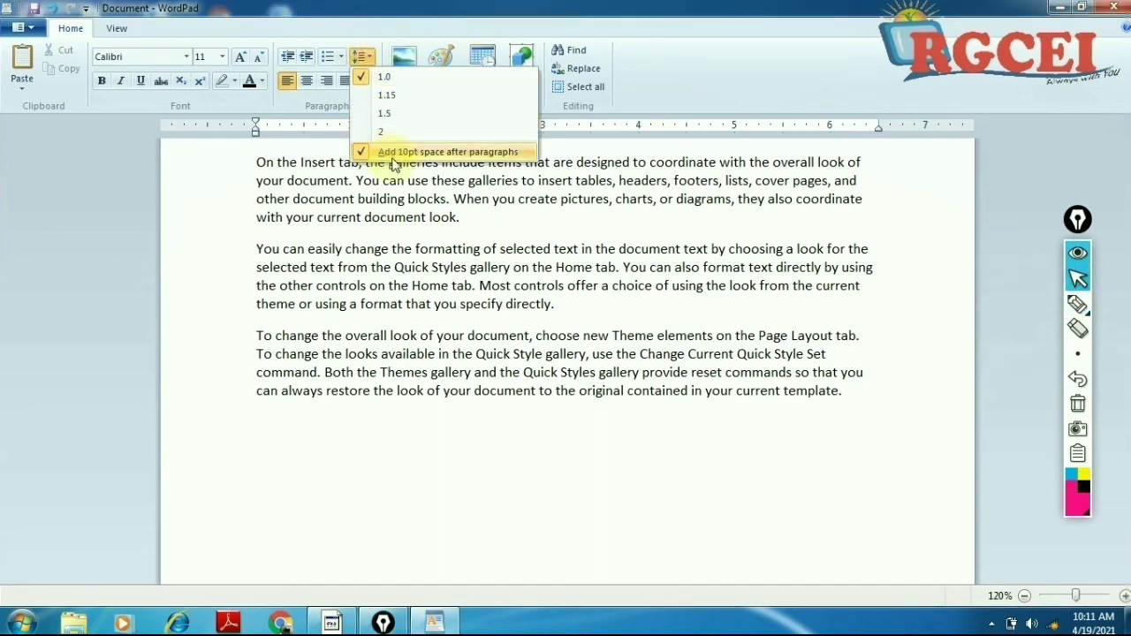
click(475, 155)
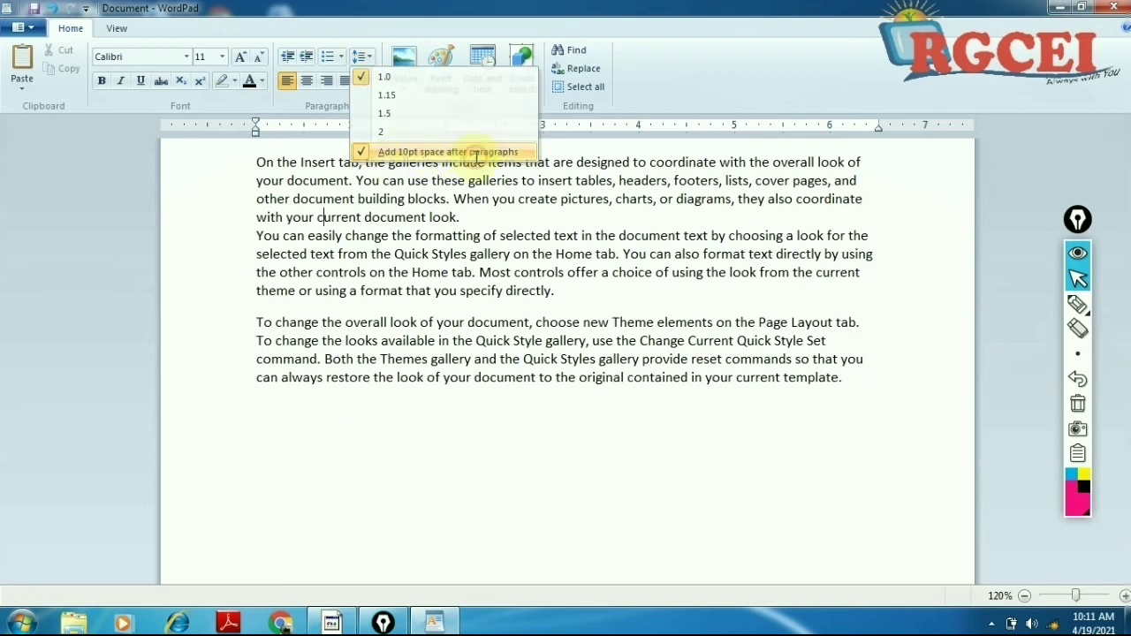
click(362, 55)
click(392, 153)
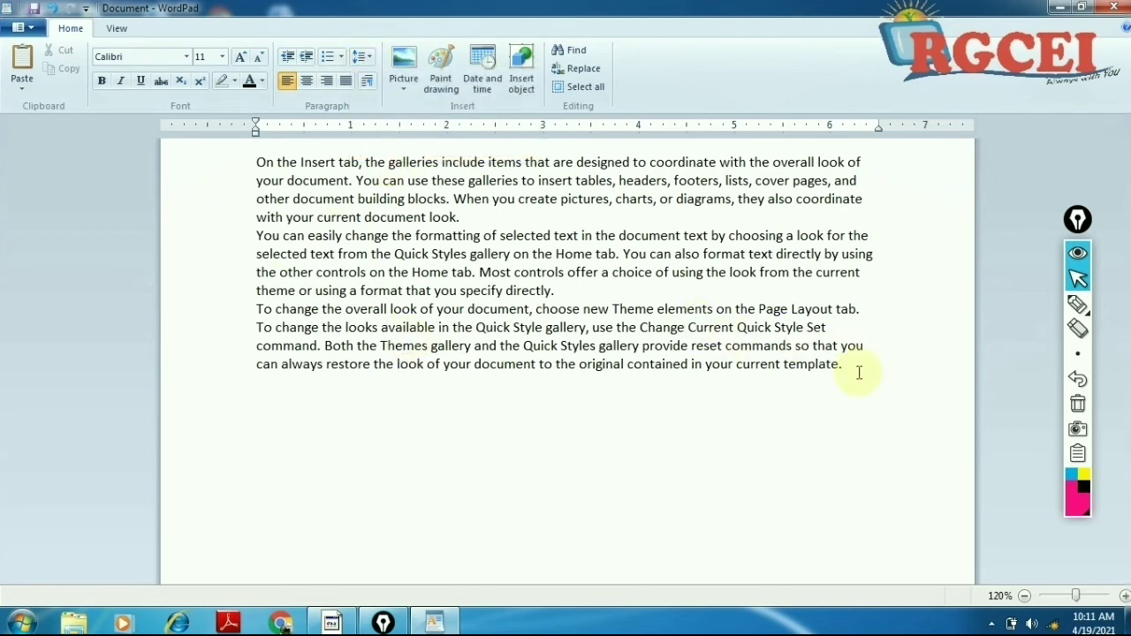
Step: Restore space after every paragraph, then start a new empty line after 'template.'
drag(852, 369, 227, 171)
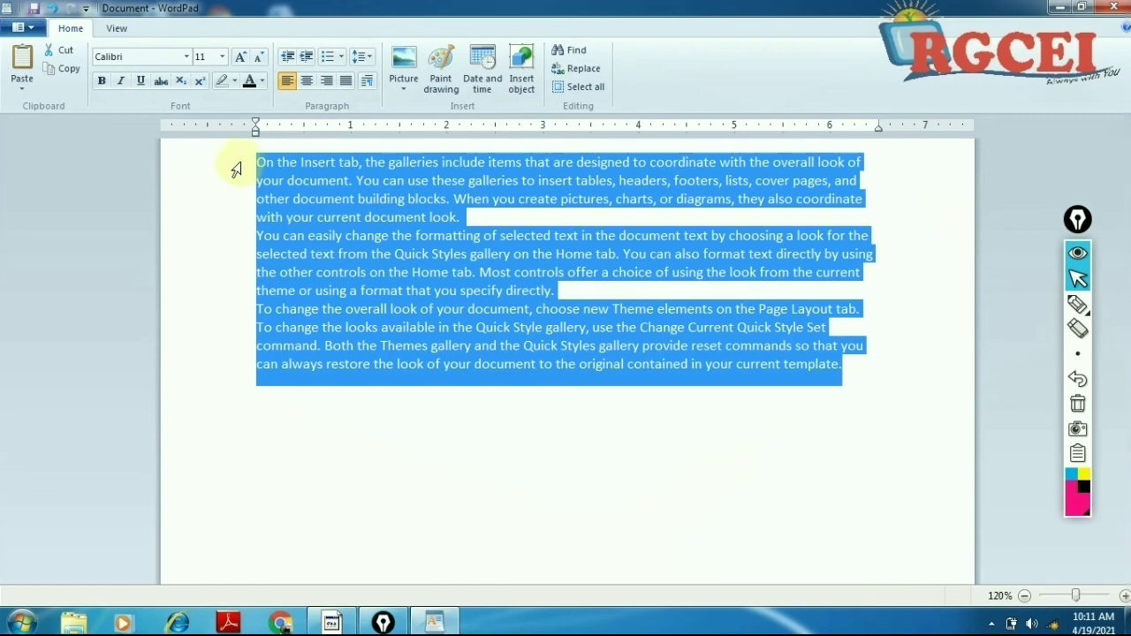
click(361, 56)
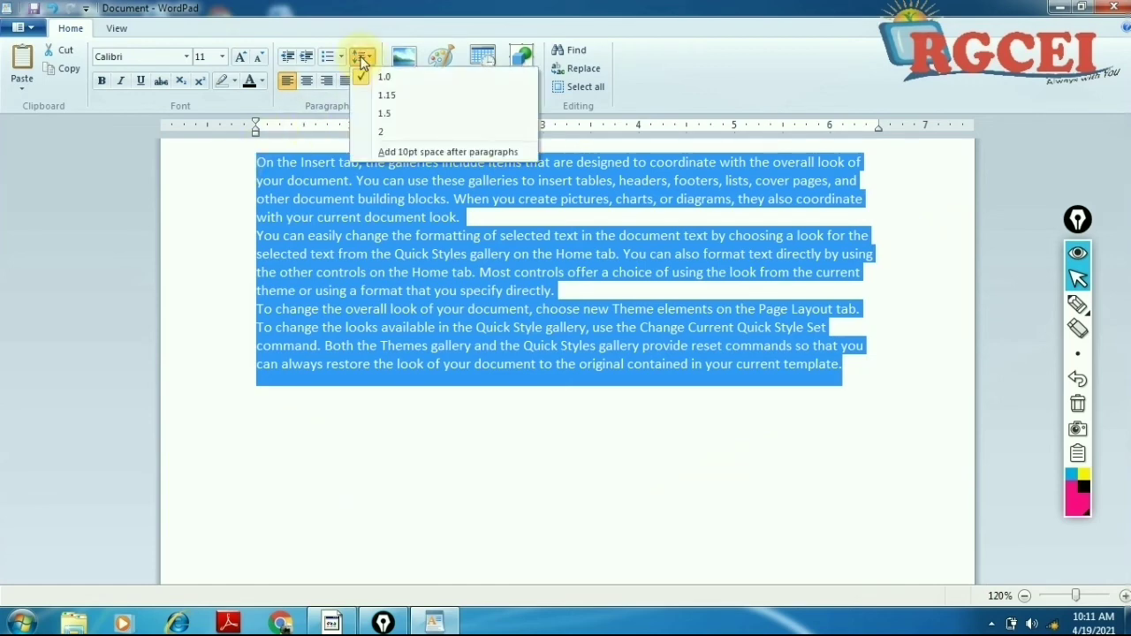
click(379, 151)
click(356, 217)
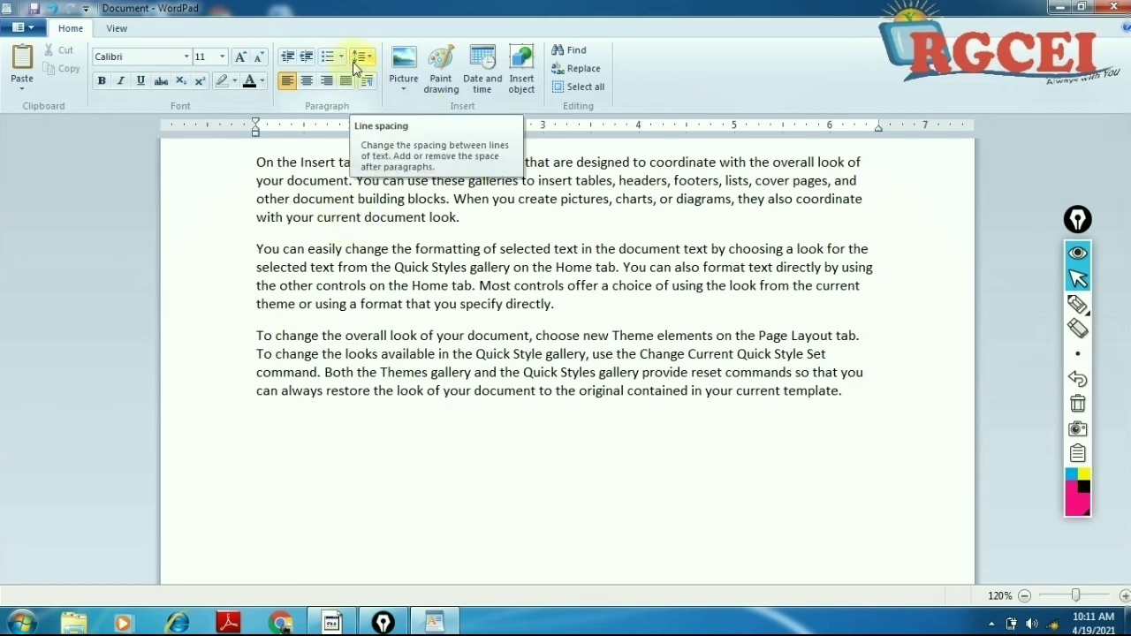
click(864, 398)
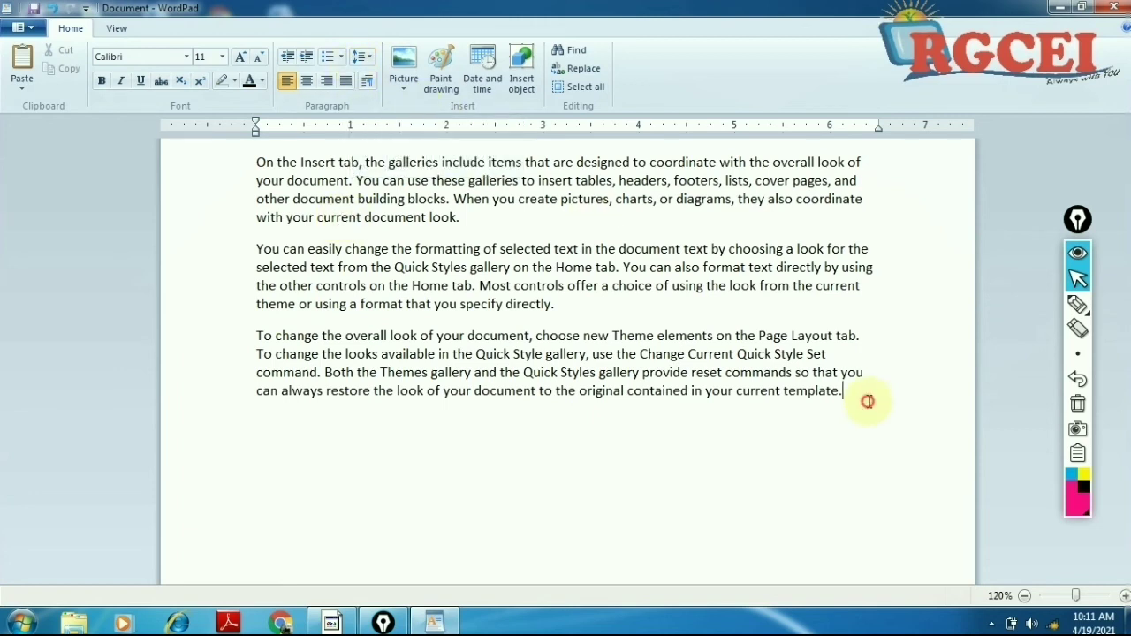
key(Return)
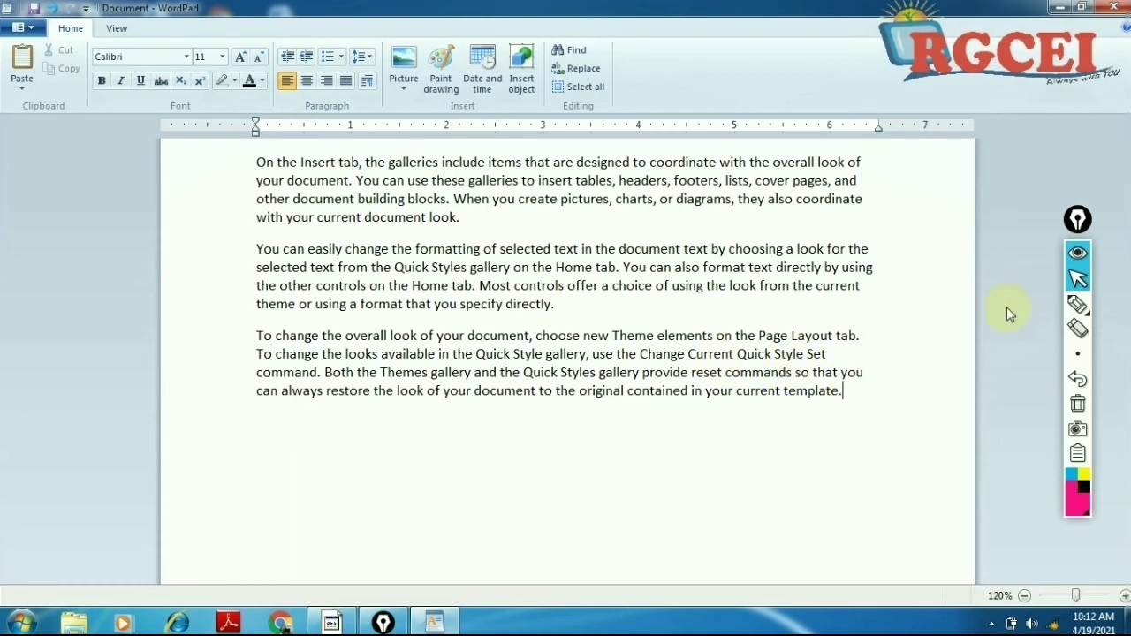
click(1077, 303)
mouse_move(830, 372)
mouse_down()
mouse_move(888, 417)
mouse_move(839, 374)
mouse_up()
click(1076, 280)
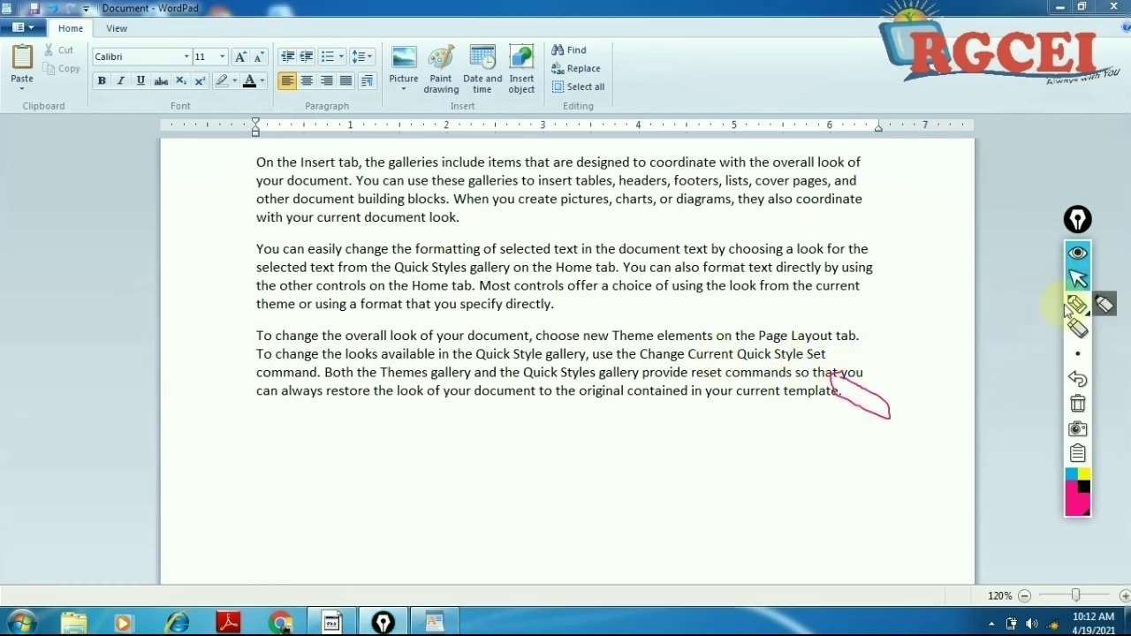
click(1076, 305)
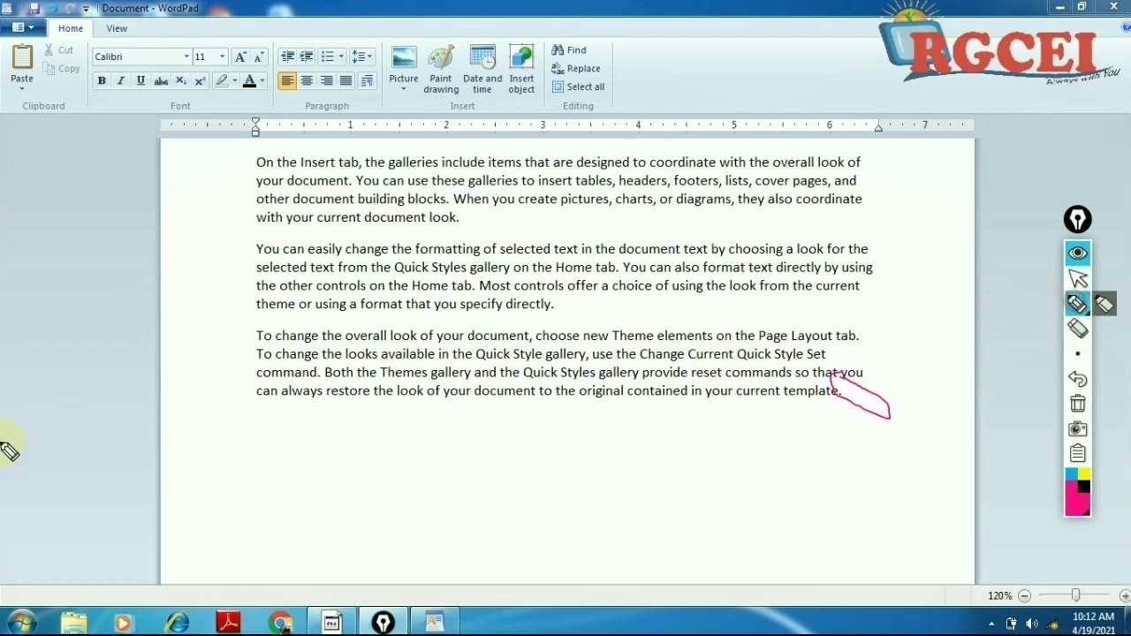
mouse_move(257, 408)
mouse_down()
mouse_move(290, 458)
mouse_move(271, 410)
mouse_up()
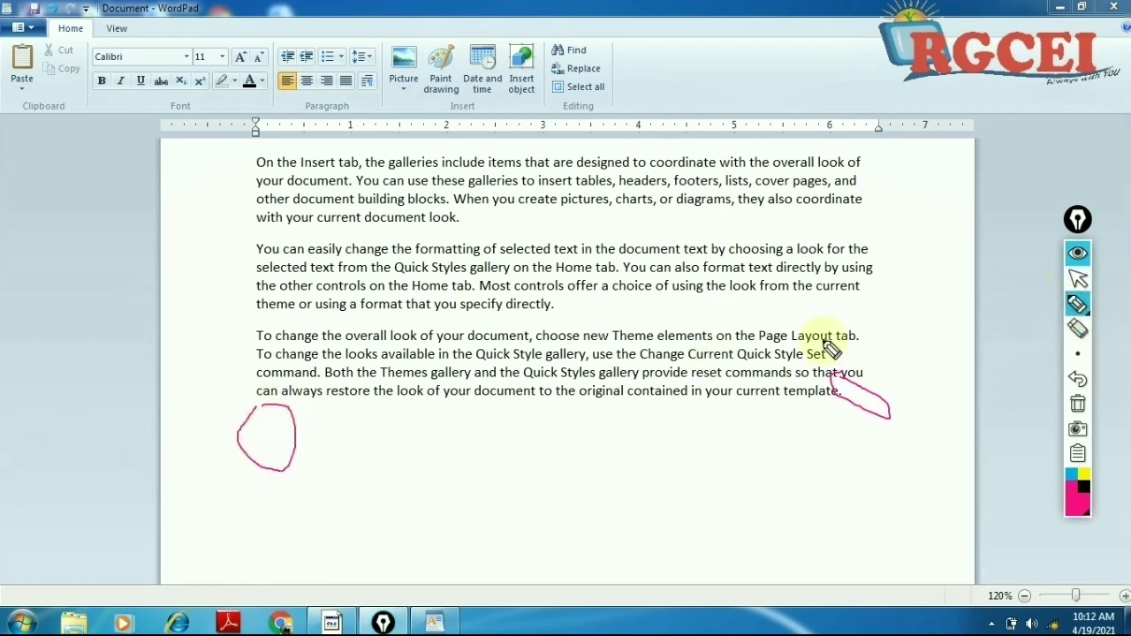
click(1077, 279)
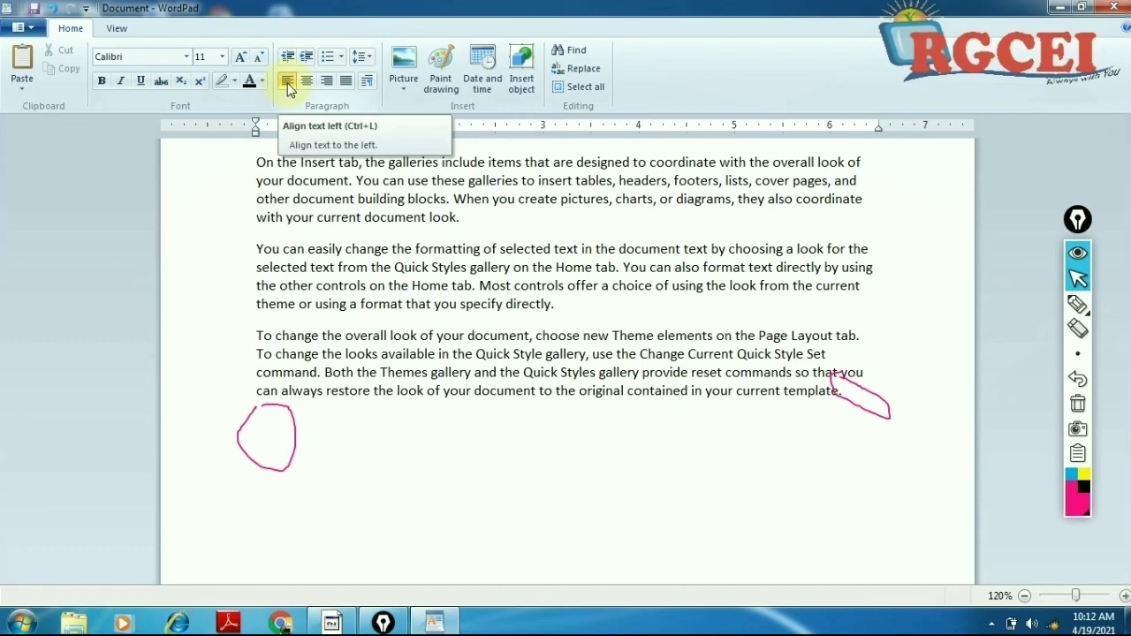
click(1077, 404)
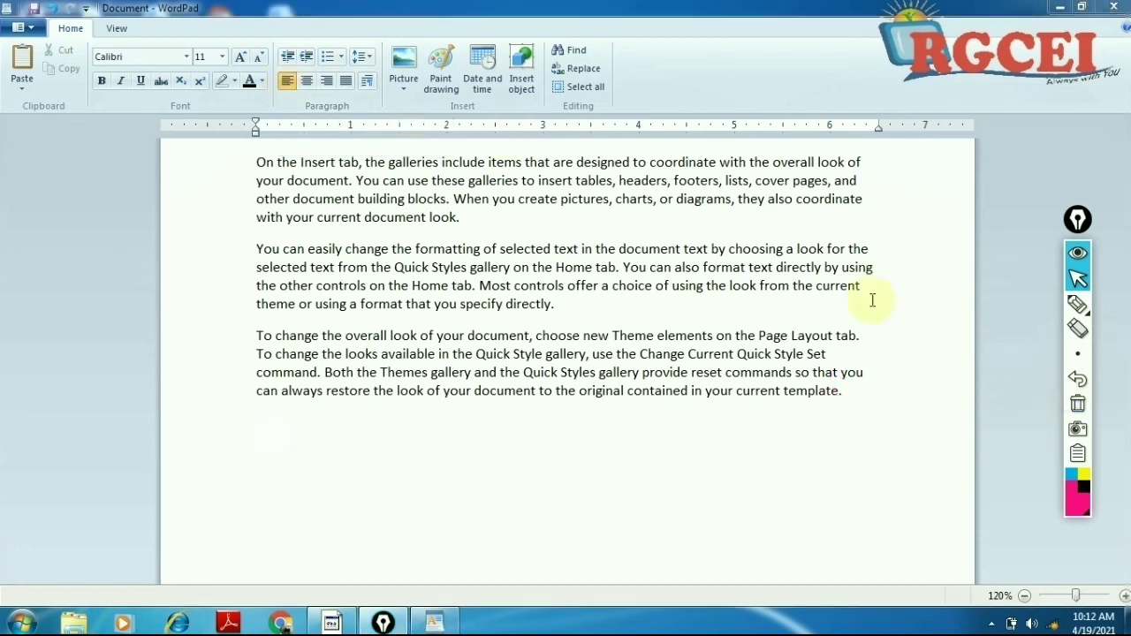
click(382, 446)
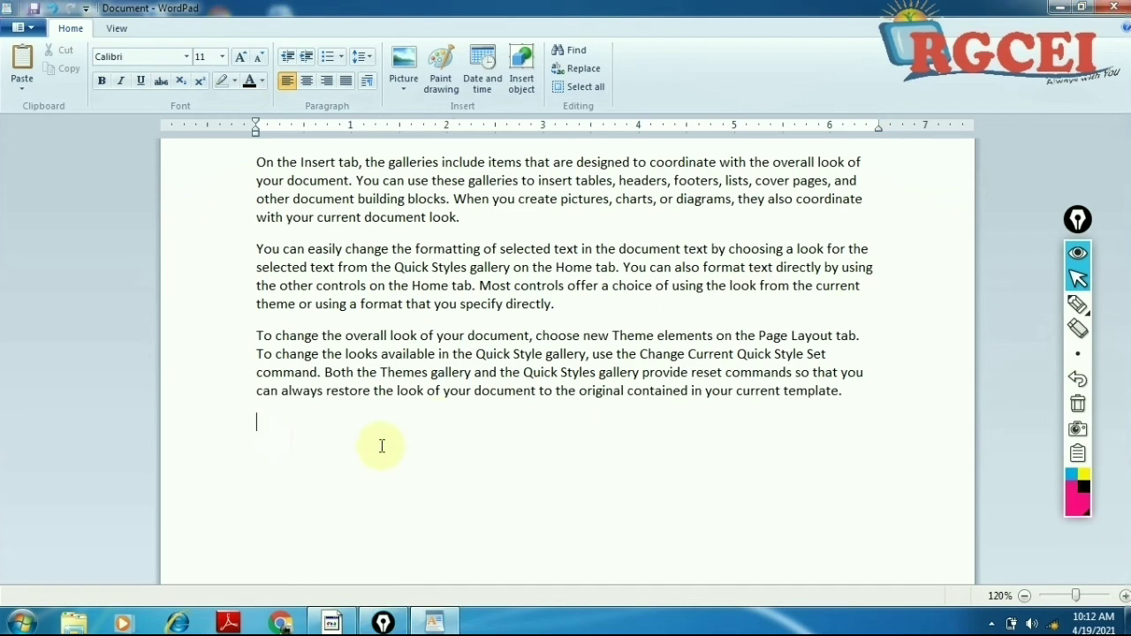
text(djfhj)
key(Return)
text(adfh)
text(sdjh)
key(Return)
text(kg)
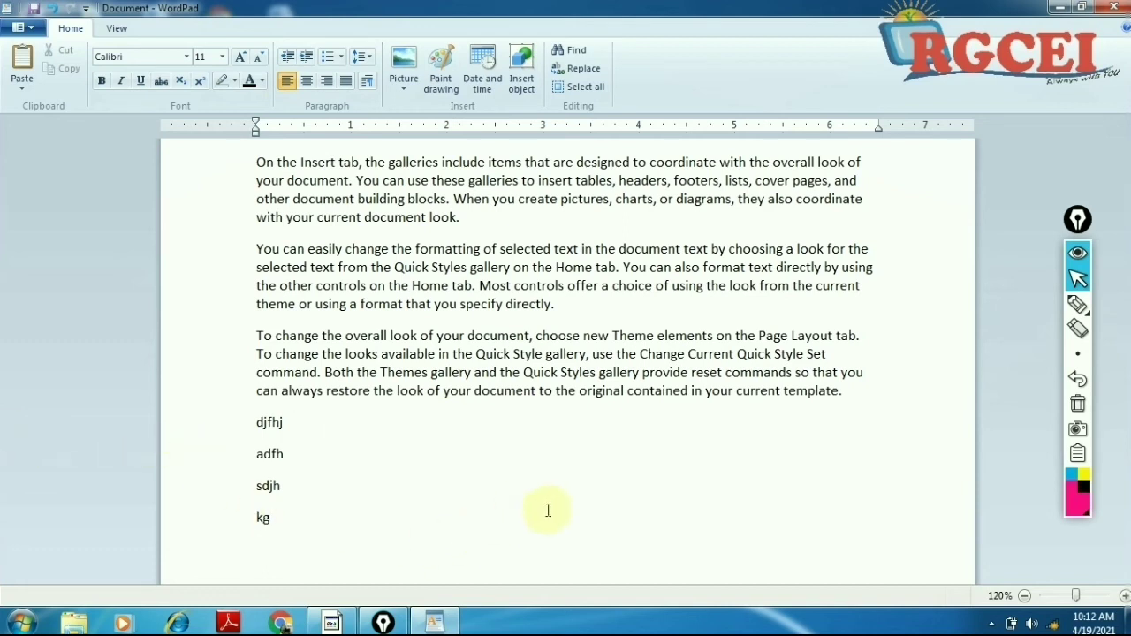
click(312, 85)
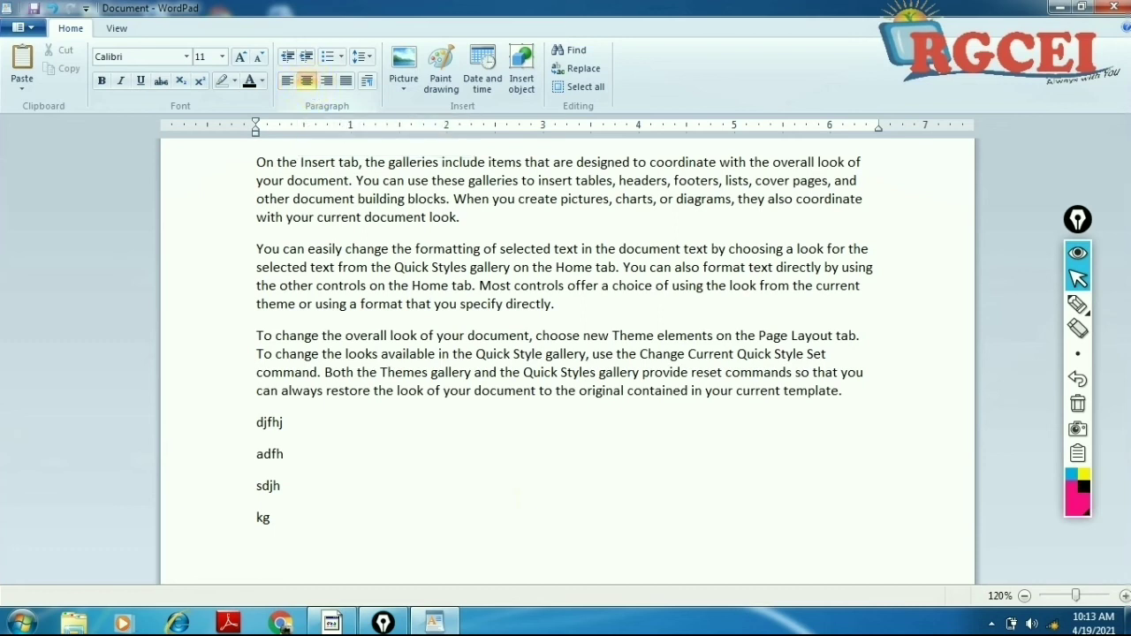
text(adsfjsdgfasdg)
key(Return)
text(asdkfj hasjdfh)
key(Return)
text(asd)
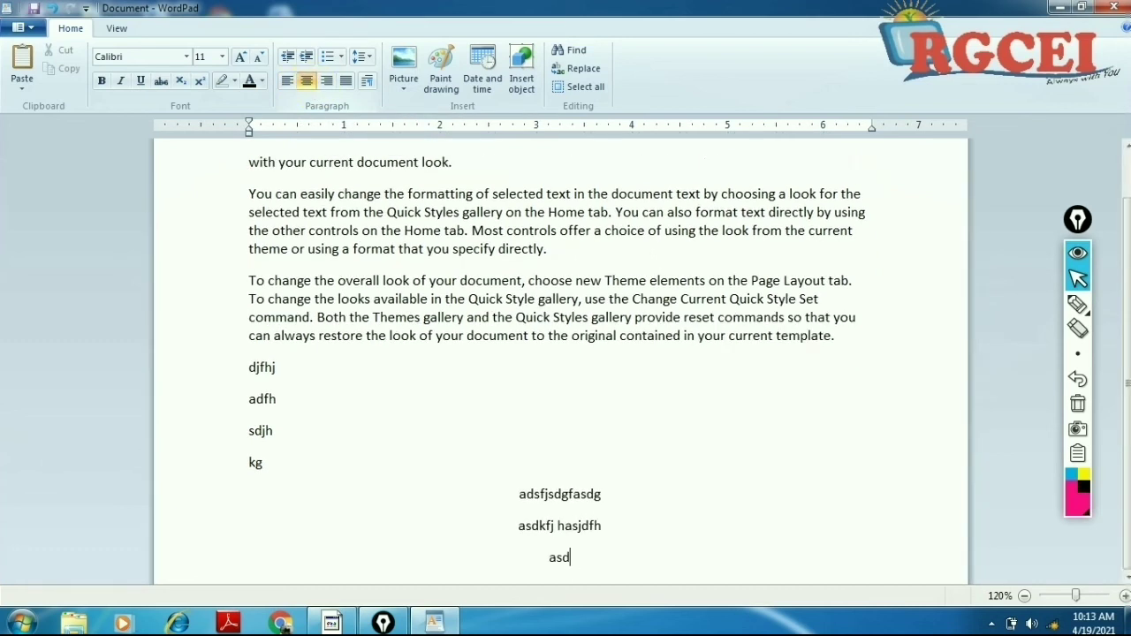
text(fj hasjdf)
key(Return)
text(adkfjakdjf)
key(Return)
text(adsfkaksdf)
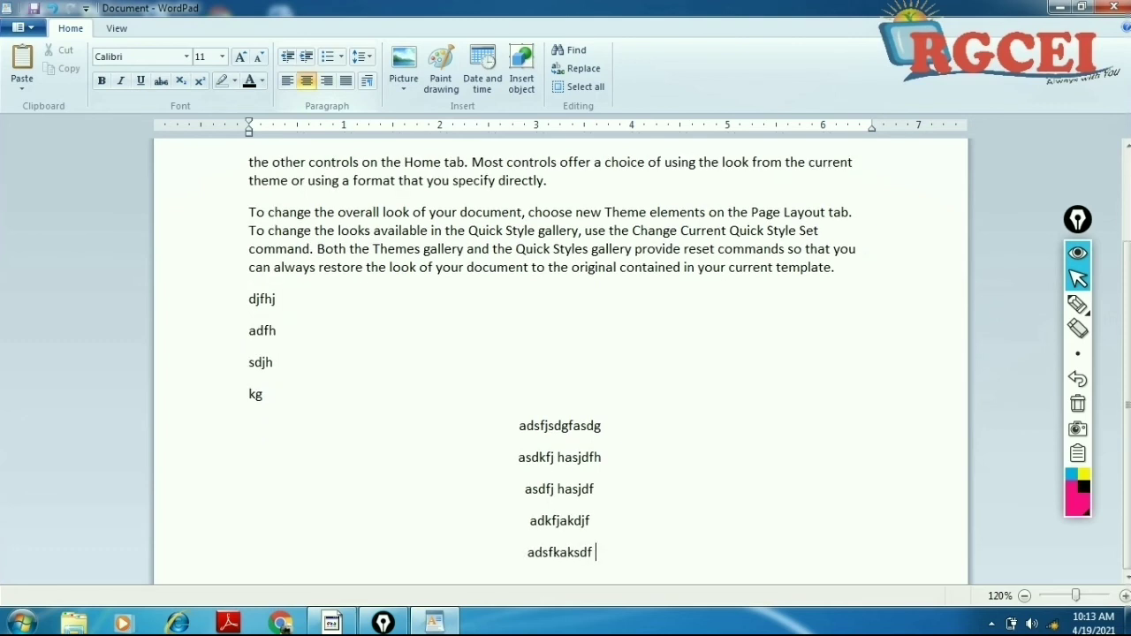
key(Return)
text(asdfkh)
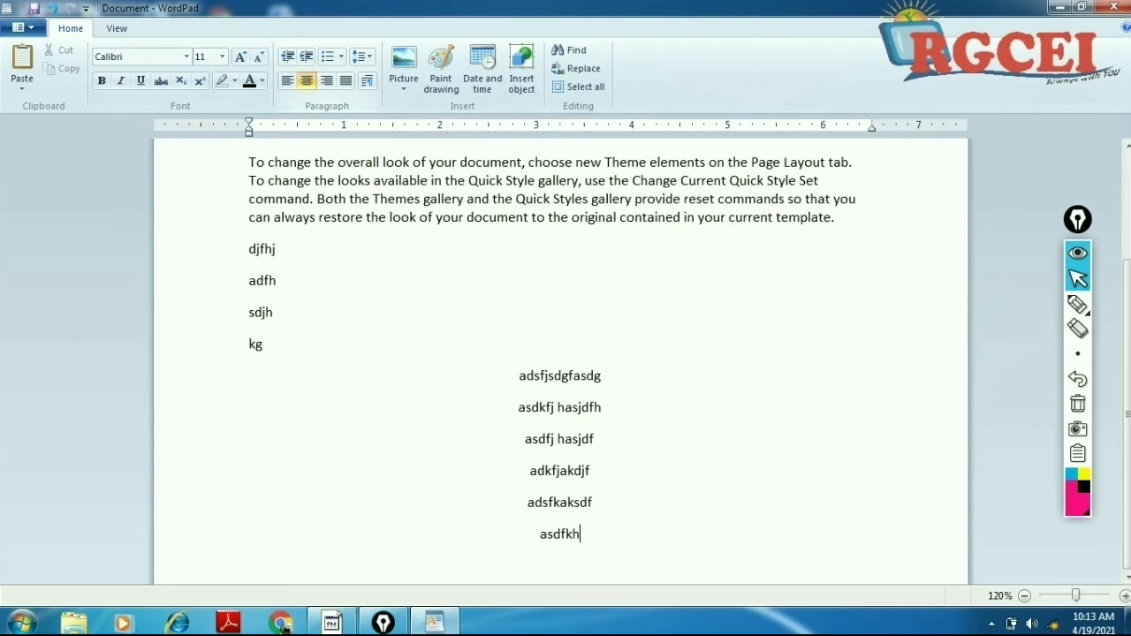
key(Return)
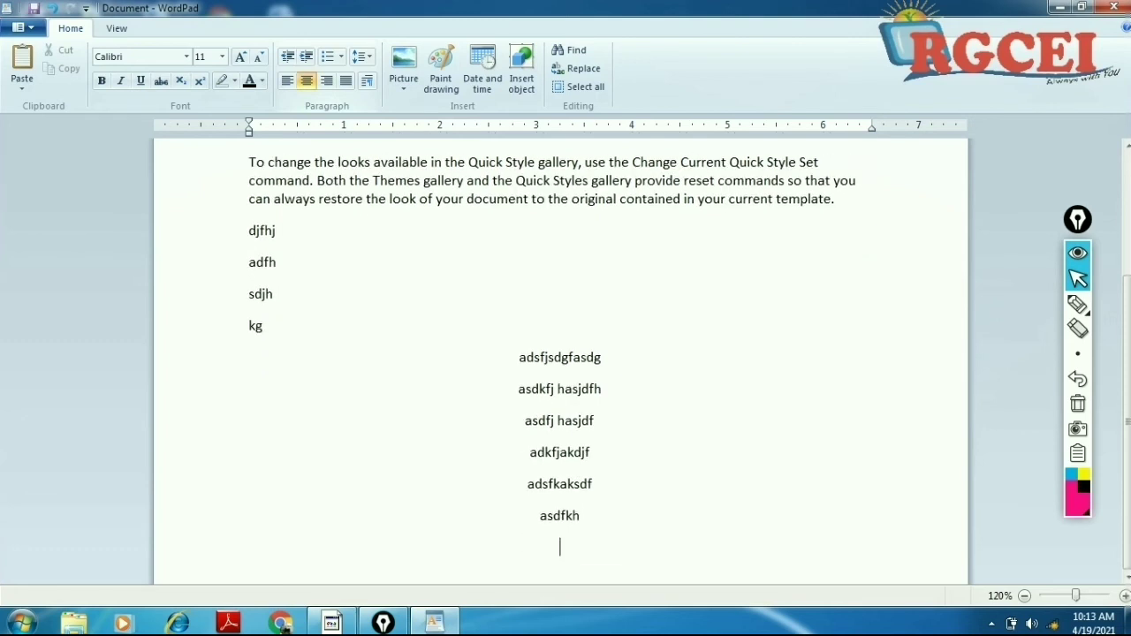
click(329, 88)
text(dfjkgsdh fg)
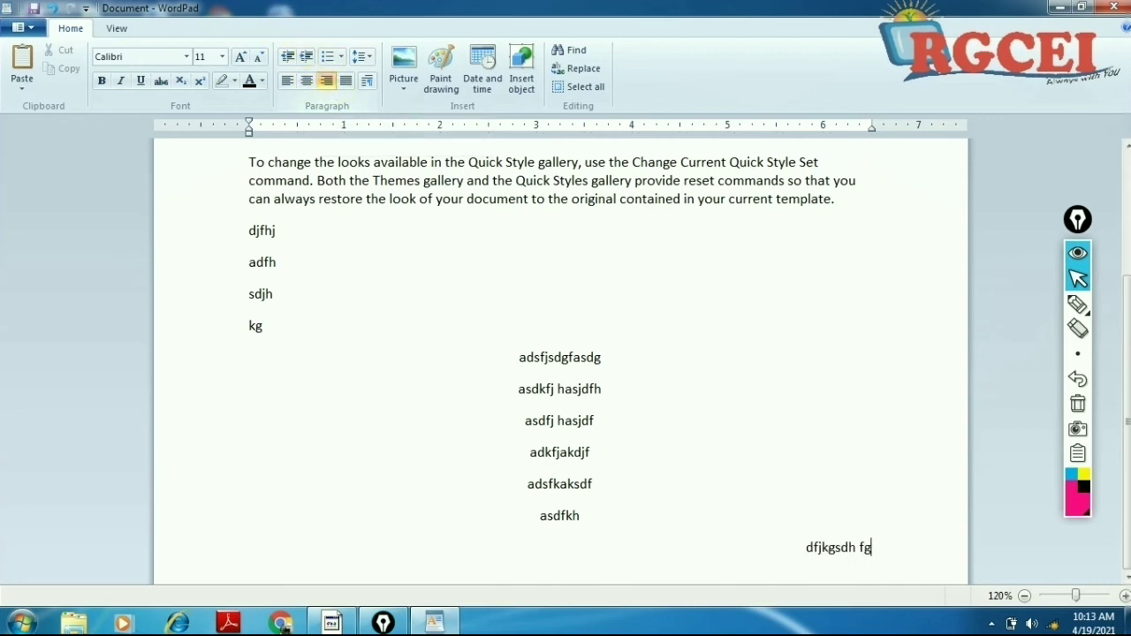
key(Return)
text(dkfgjkdfg)
key(Return)
text(adfkgjdkf)
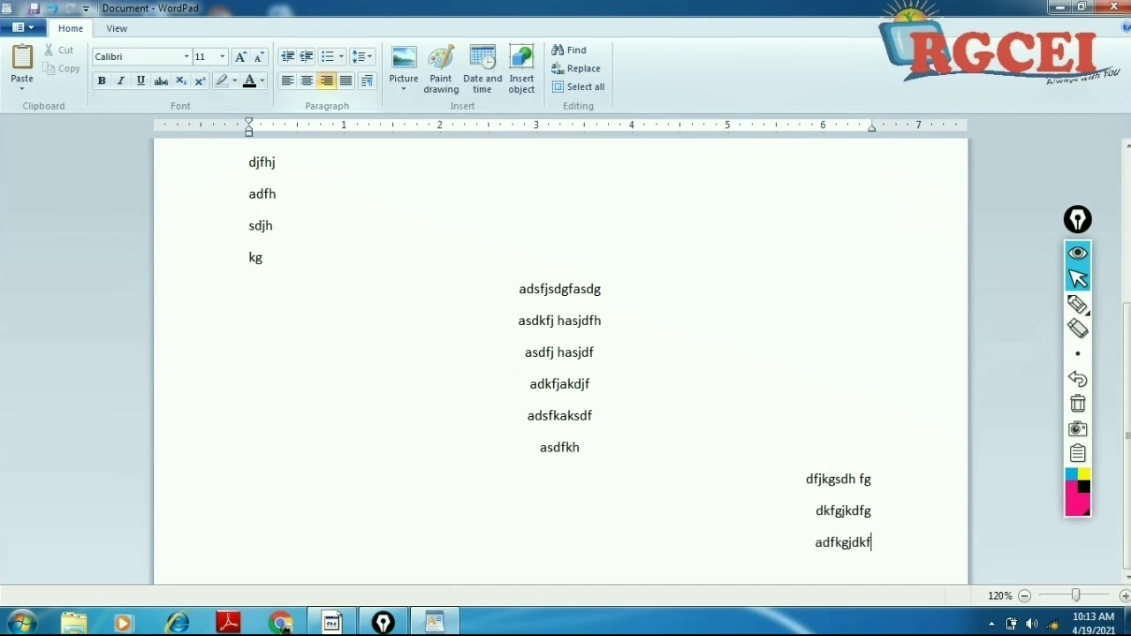
key(Return)
text(adfkghsdfk)
key(Return)
text(dkfgj)
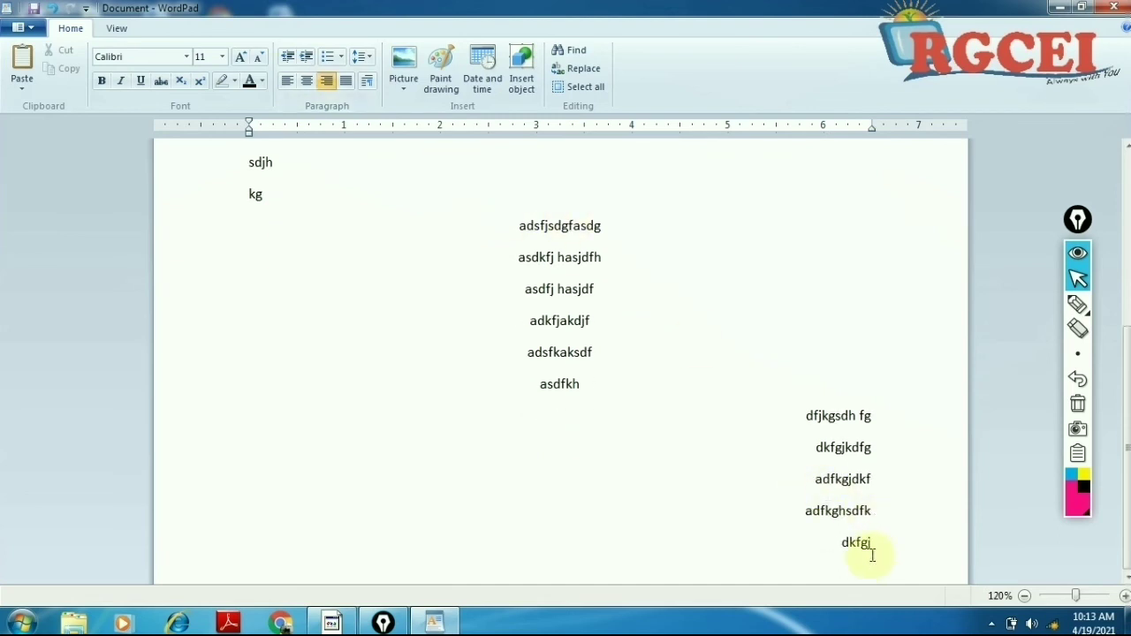
drag(873, 544, 813, 477)
drag(568, 445, 220, 442)
key(Delete)
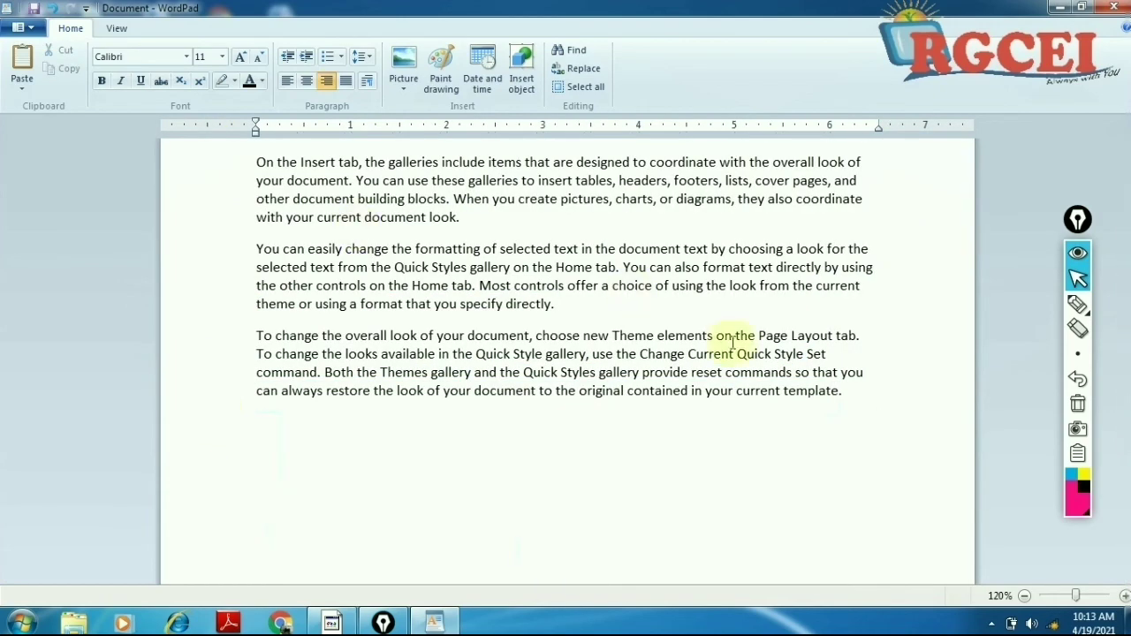
Step: Select all three paragraphs and cycle center, right, justify and left alignment twice, ending on Justify
click(866, 398)
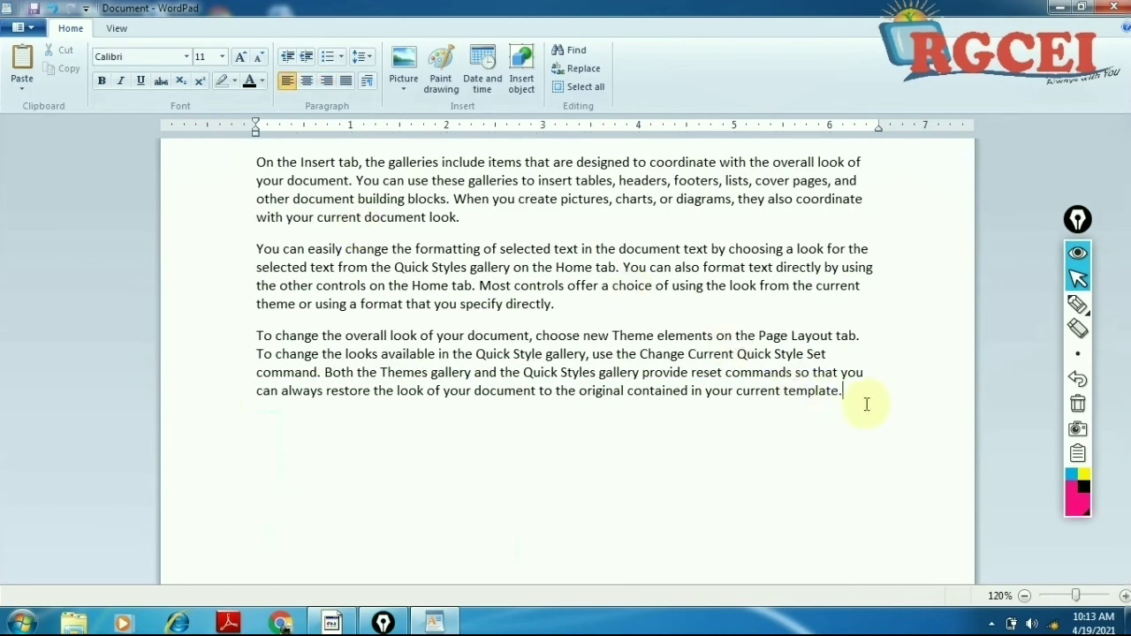
drag(861, 397, 259, 140)
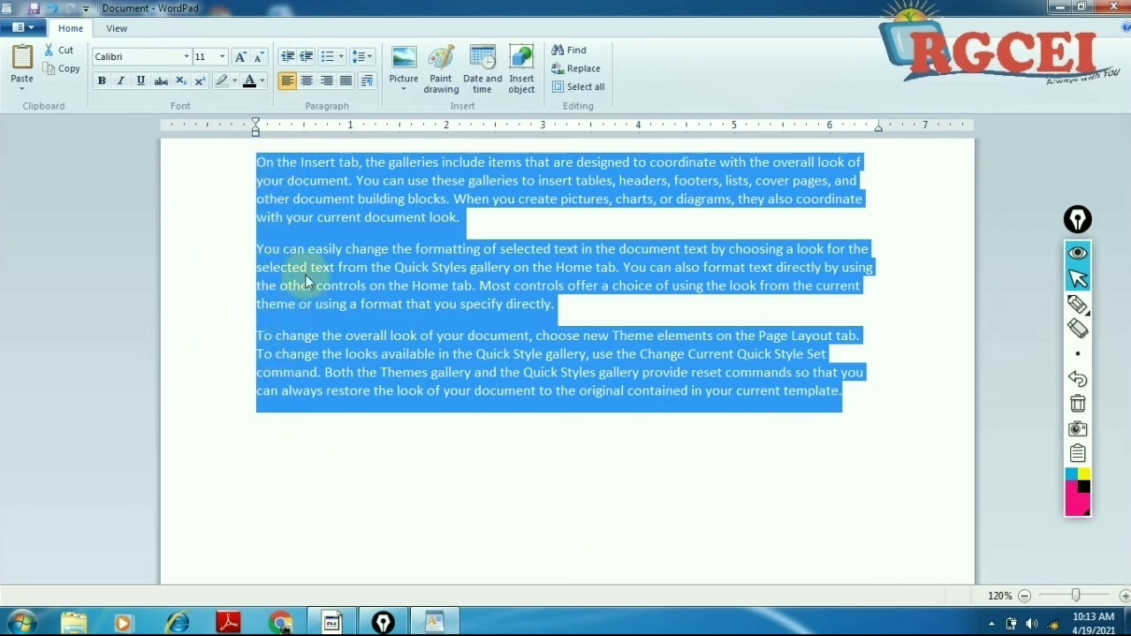
click(306, 82)
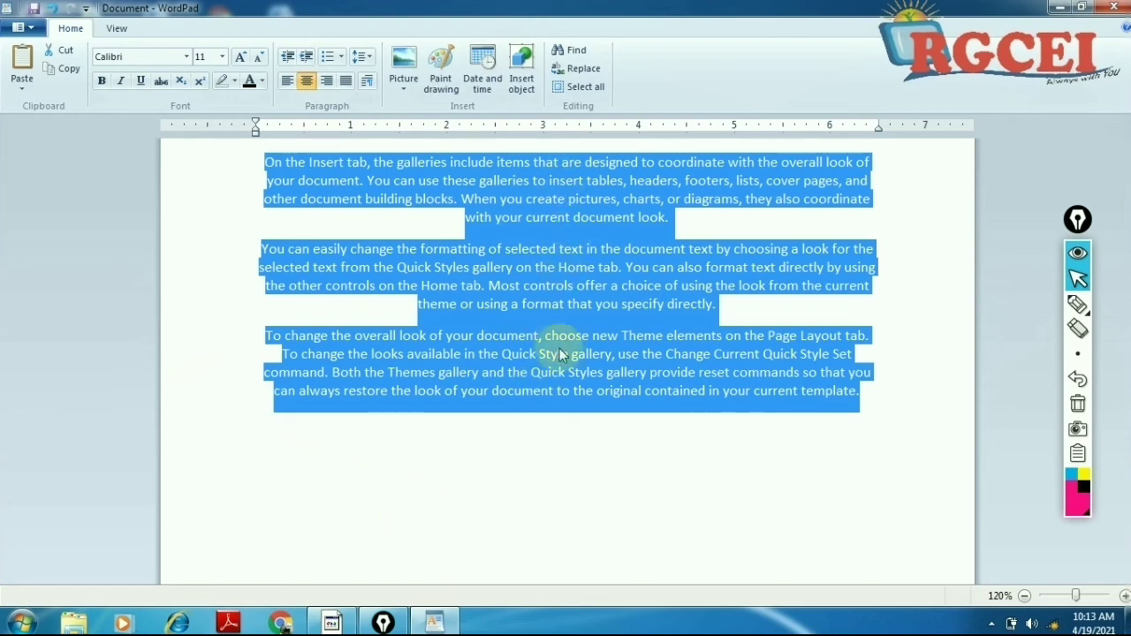
click(327, 82)
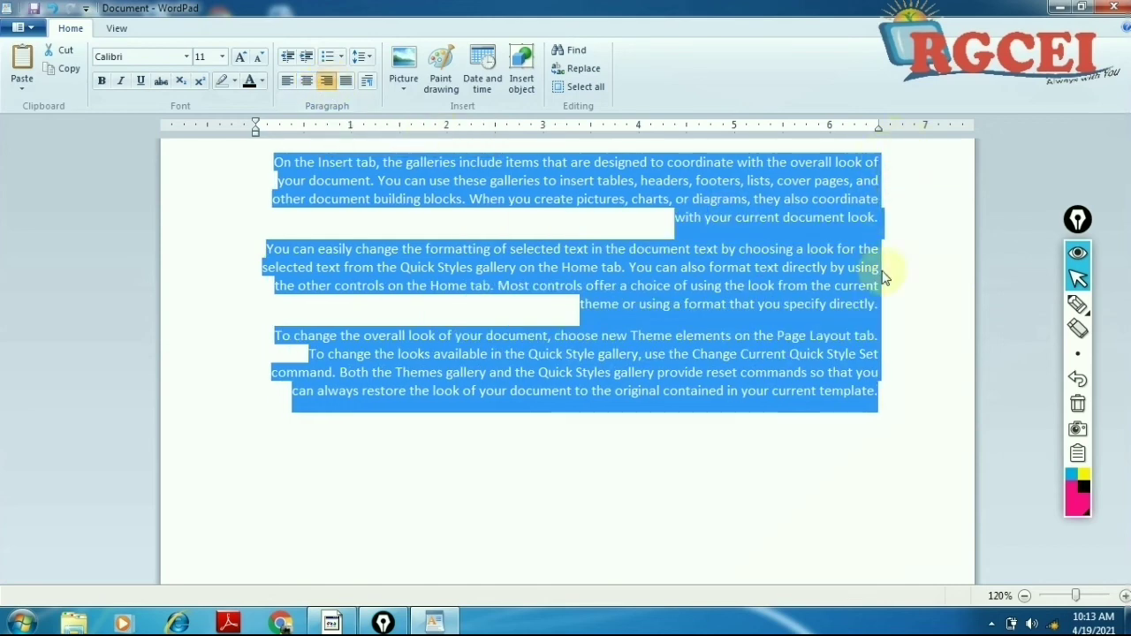
click(343, 86)
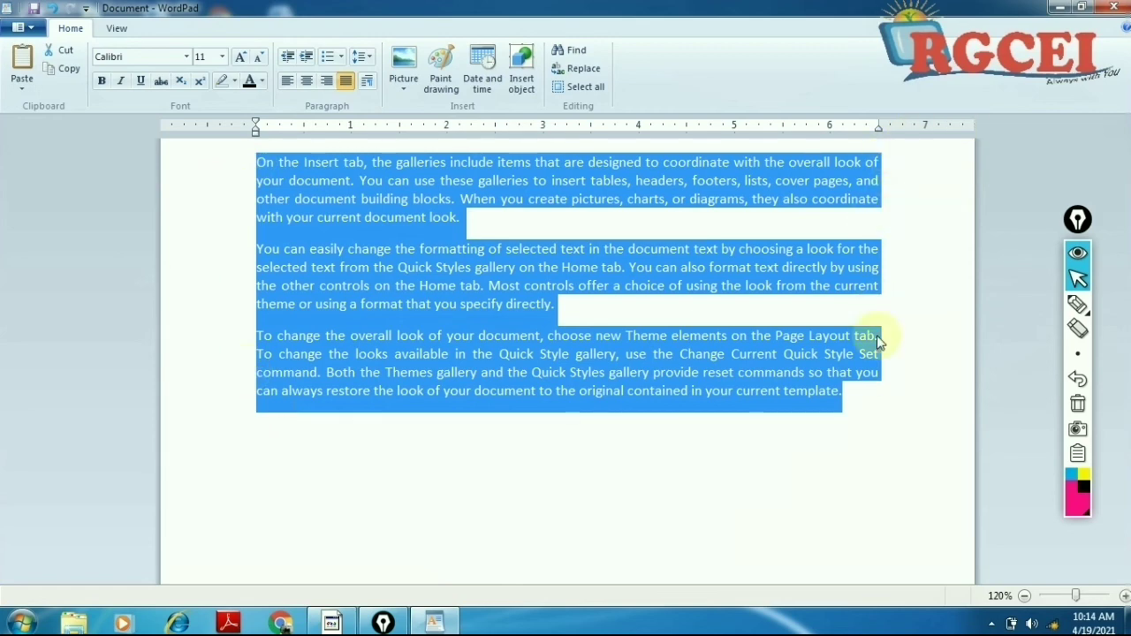
click(287, 82)
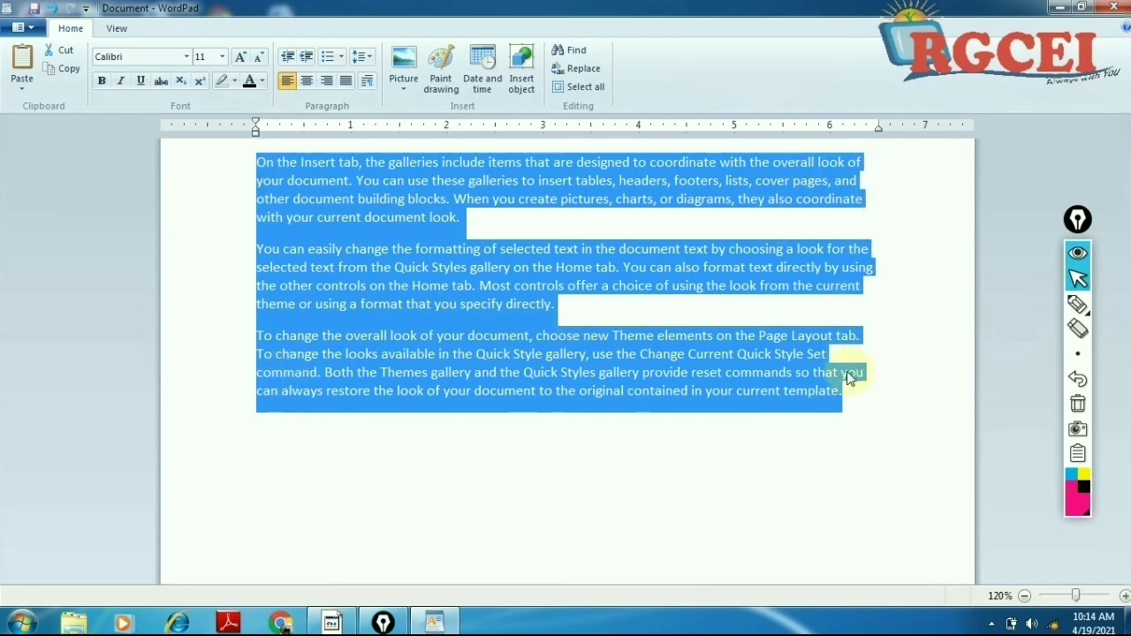
click(308, 81)
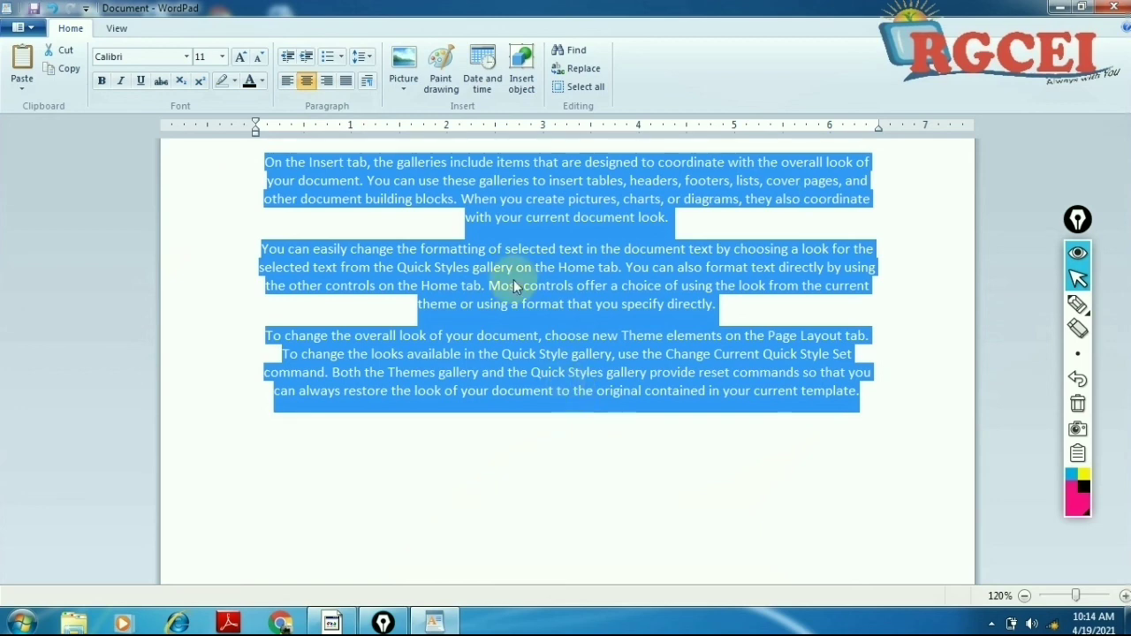
click(326, 82)
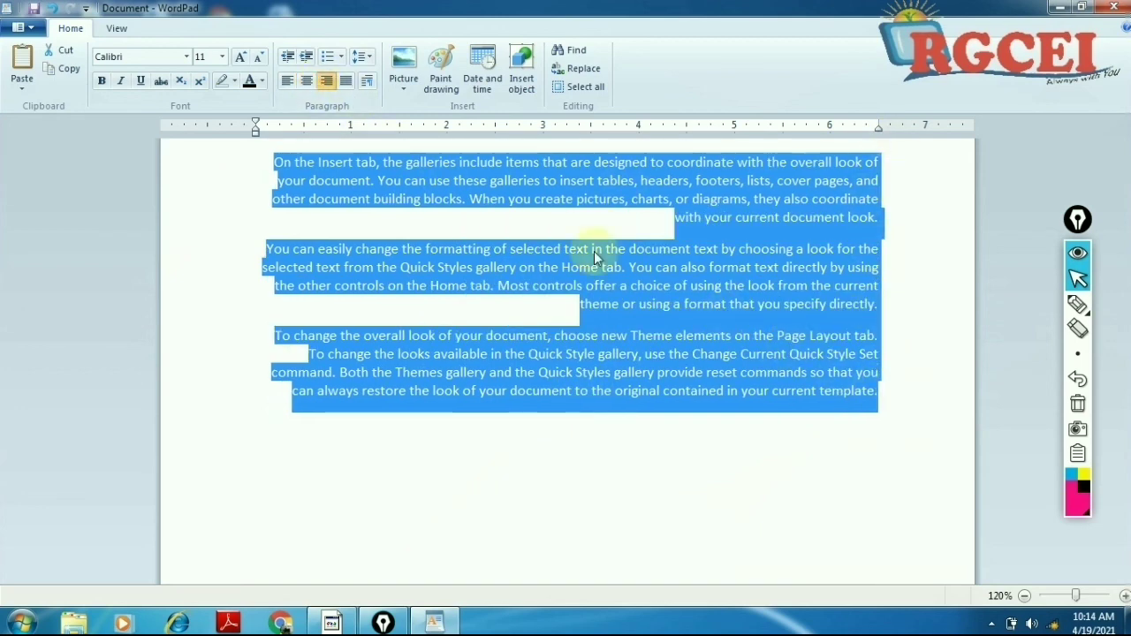
click(347, 82)
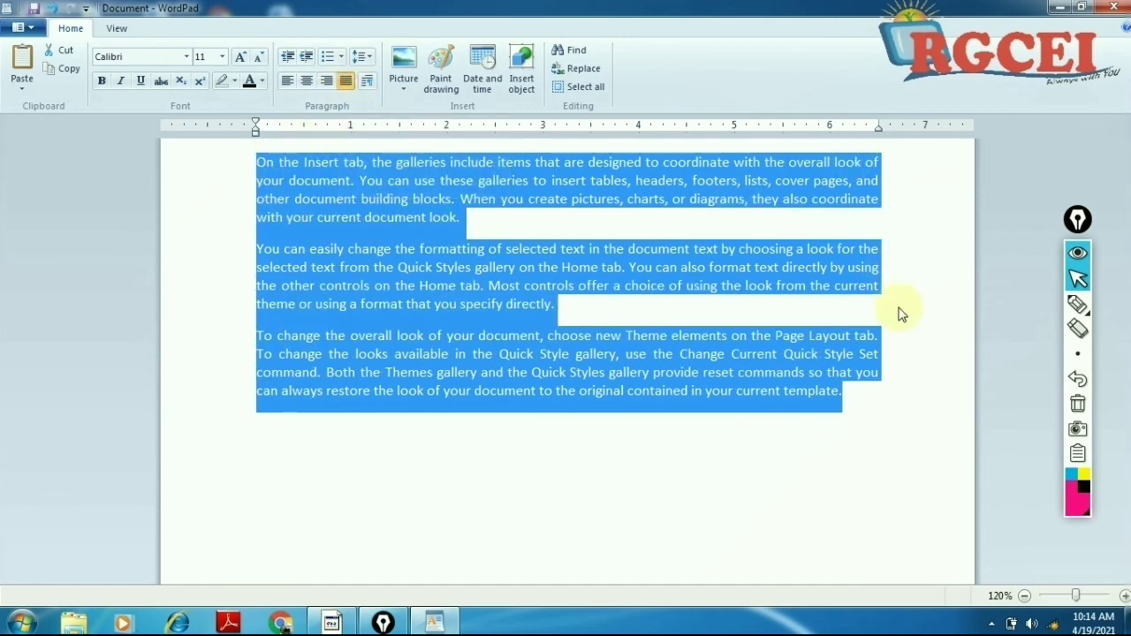
Step: Give the selected paragraphs a 1-inch left indent in the Paragraph dialog
click(367, 85)
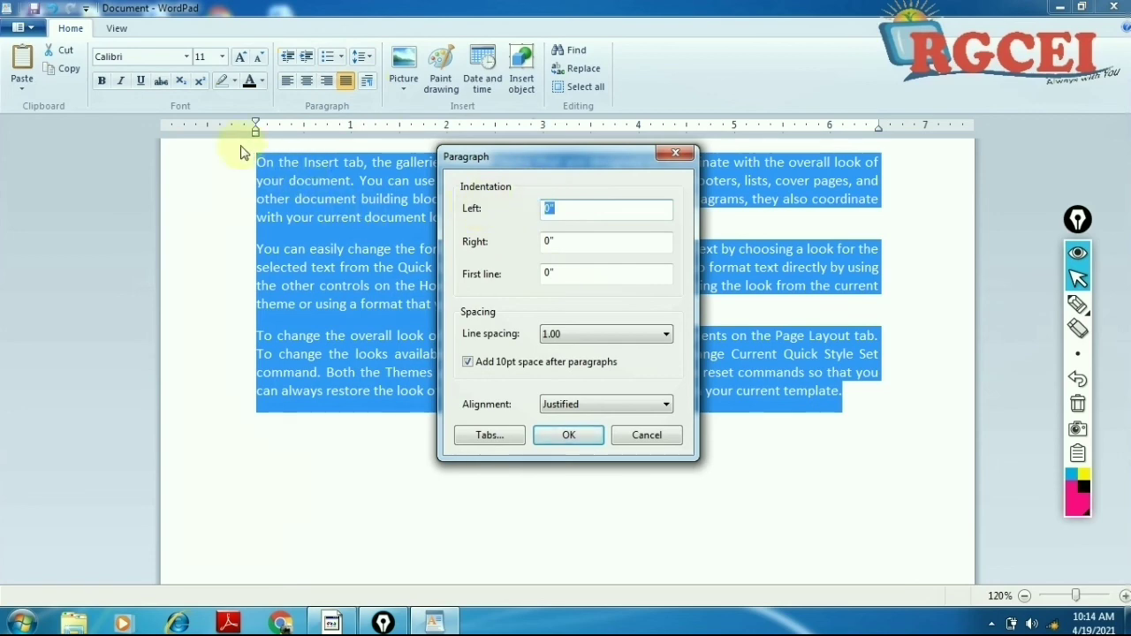
text(1)
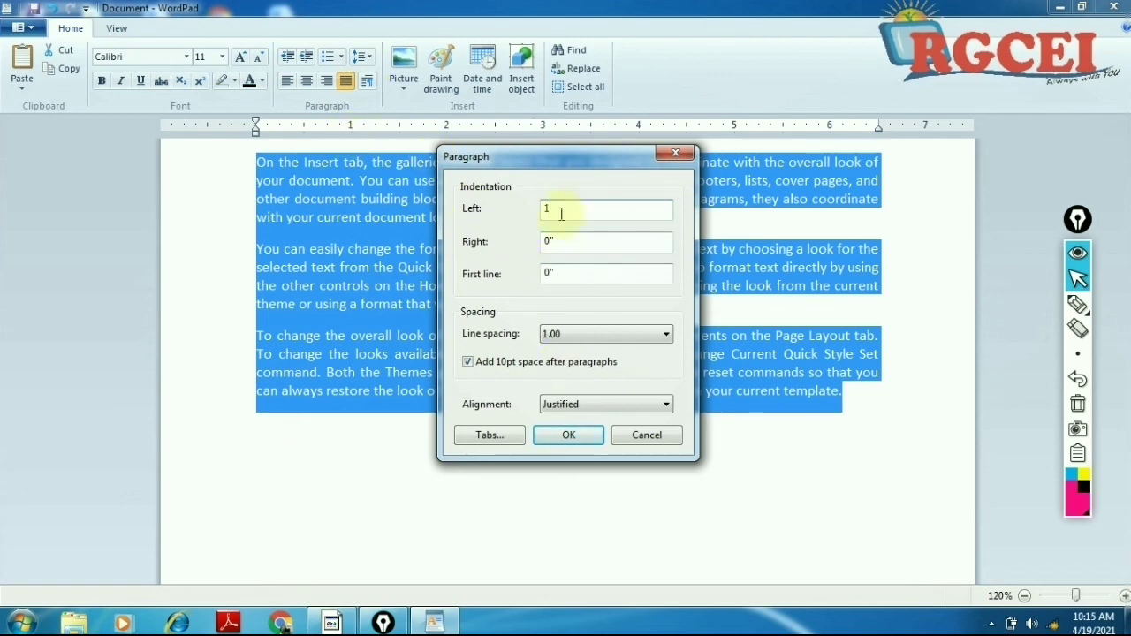
click(569, 434)
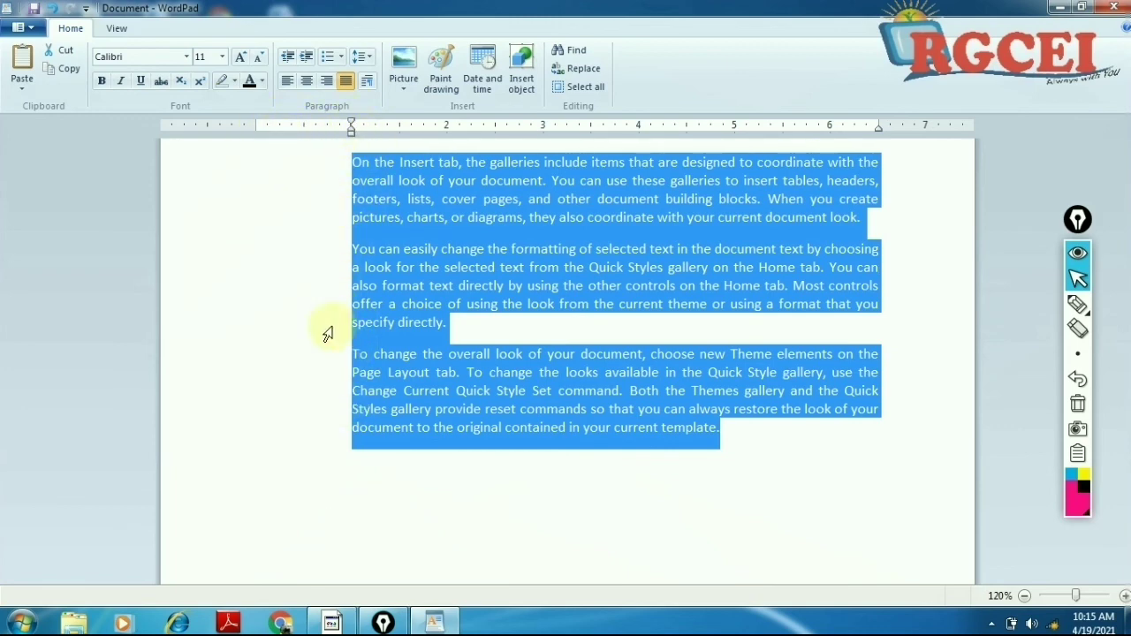
Step: Reset the left indent to 0 so the paragraphs start at the margin
click(366, 81)
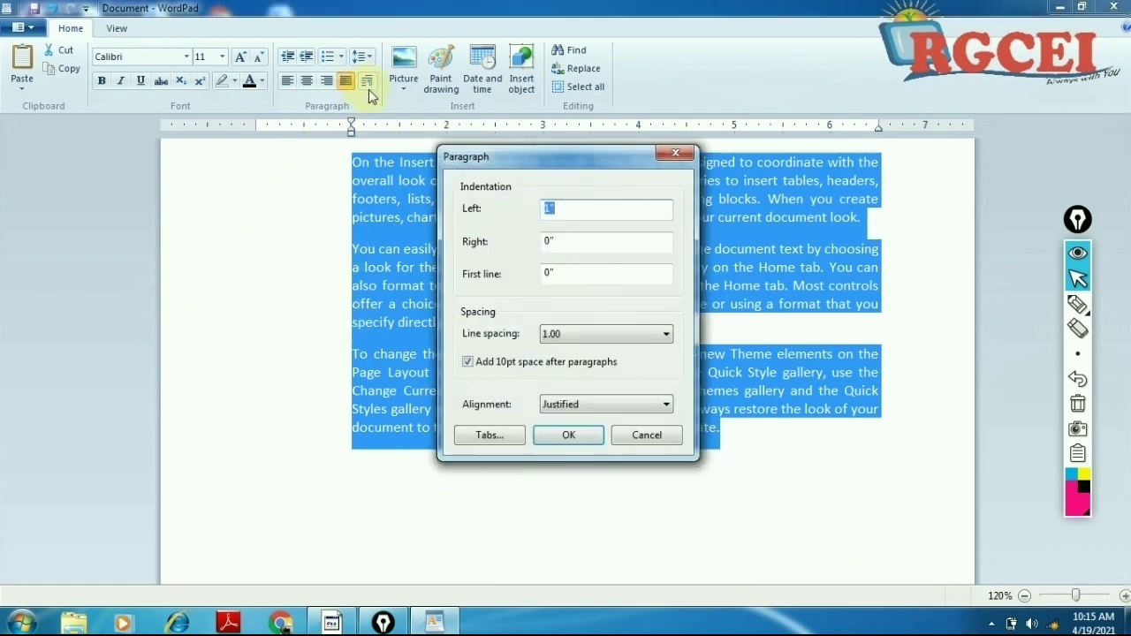
text(0)
click(569, 435)
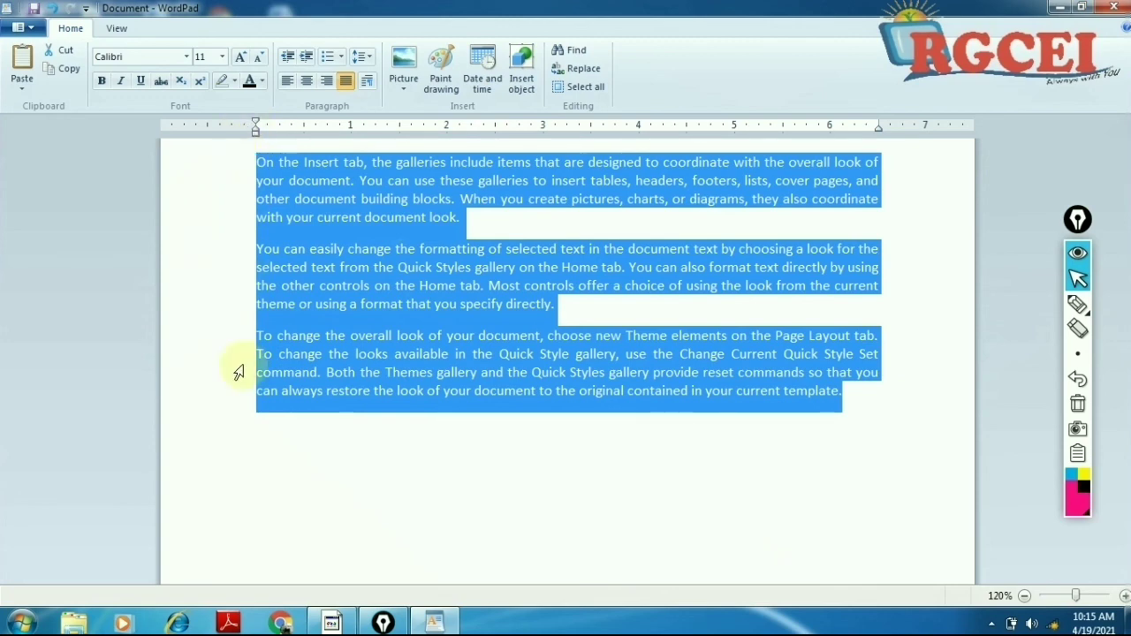
Step: Set a 1-inch right indent on the paragraphs
click(366, 81)
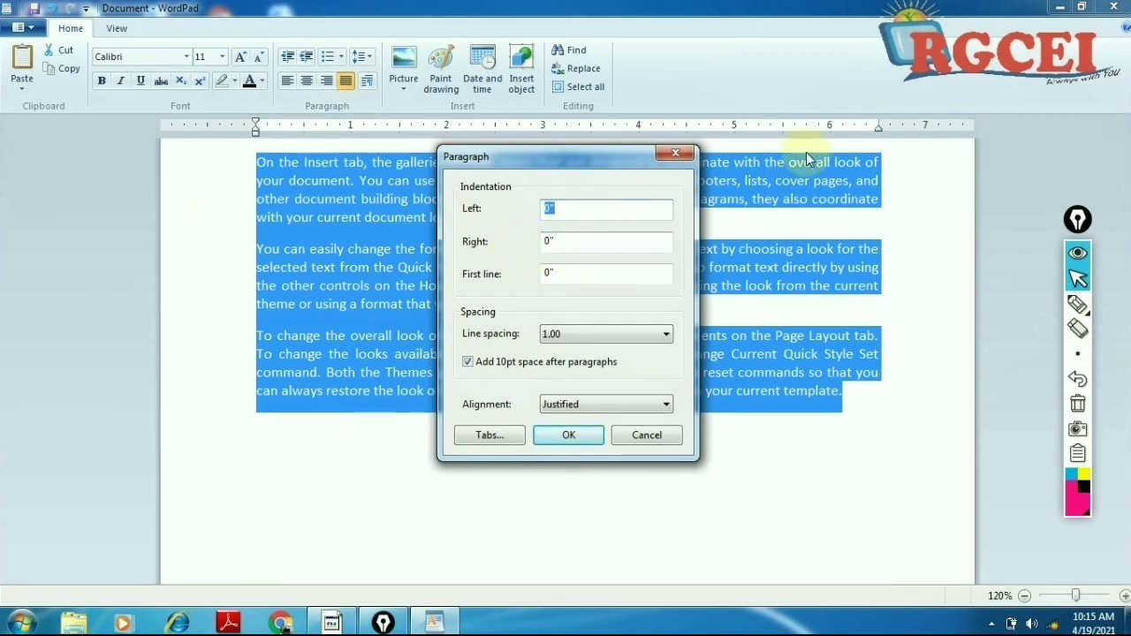
click(562, 242)
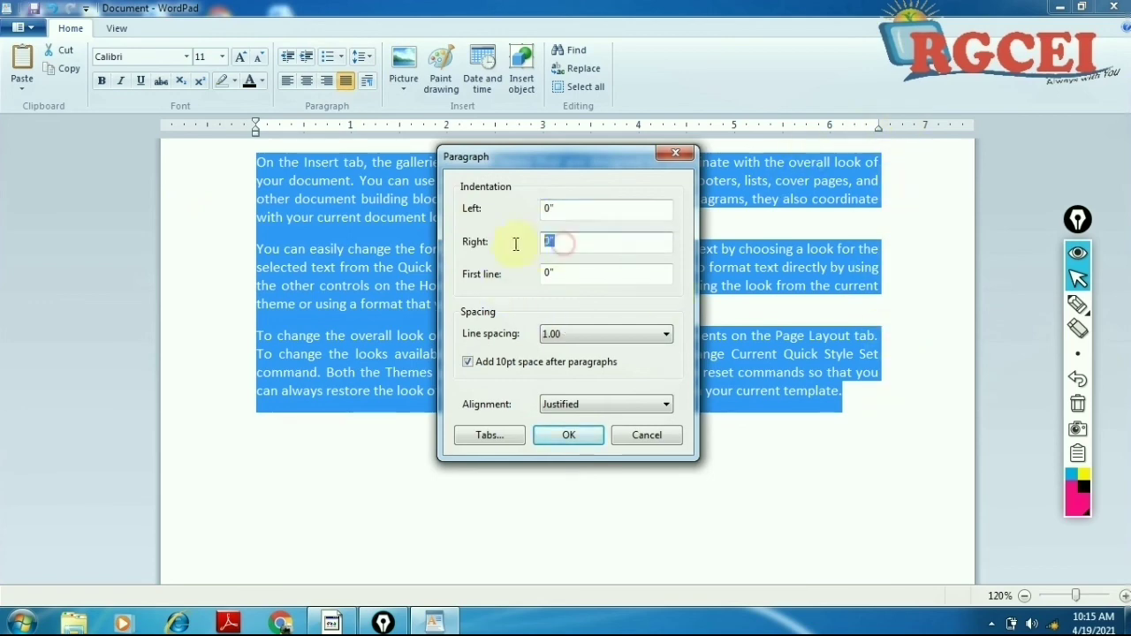
text(1)
click(569, 434)
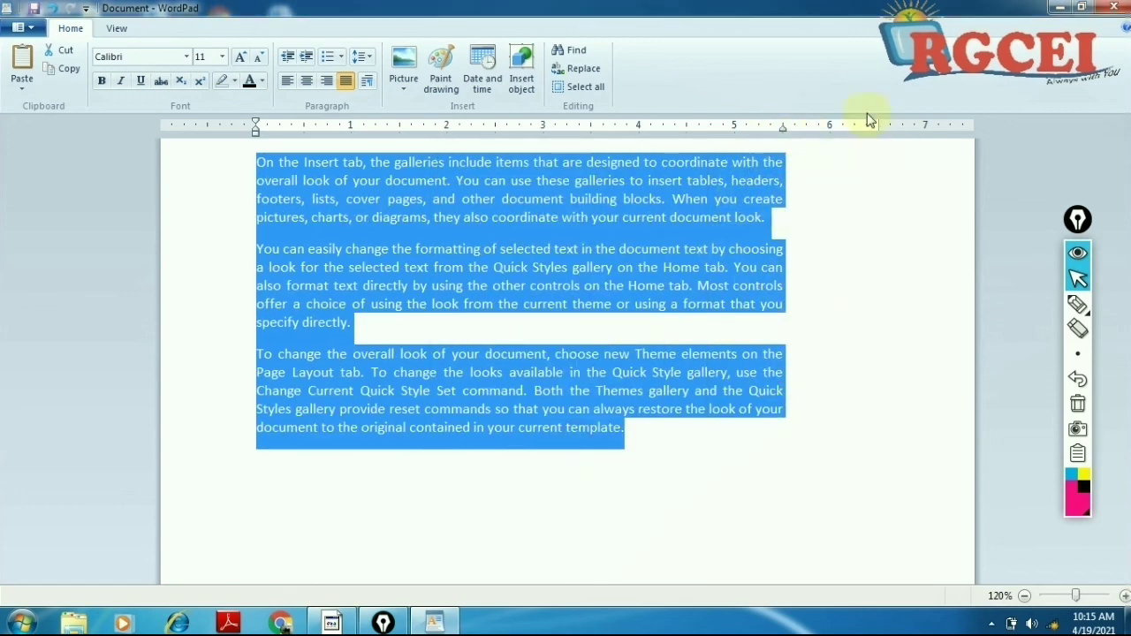
Step: Change the right indent back to 0 so lines reach the right margin
click(369, 82)
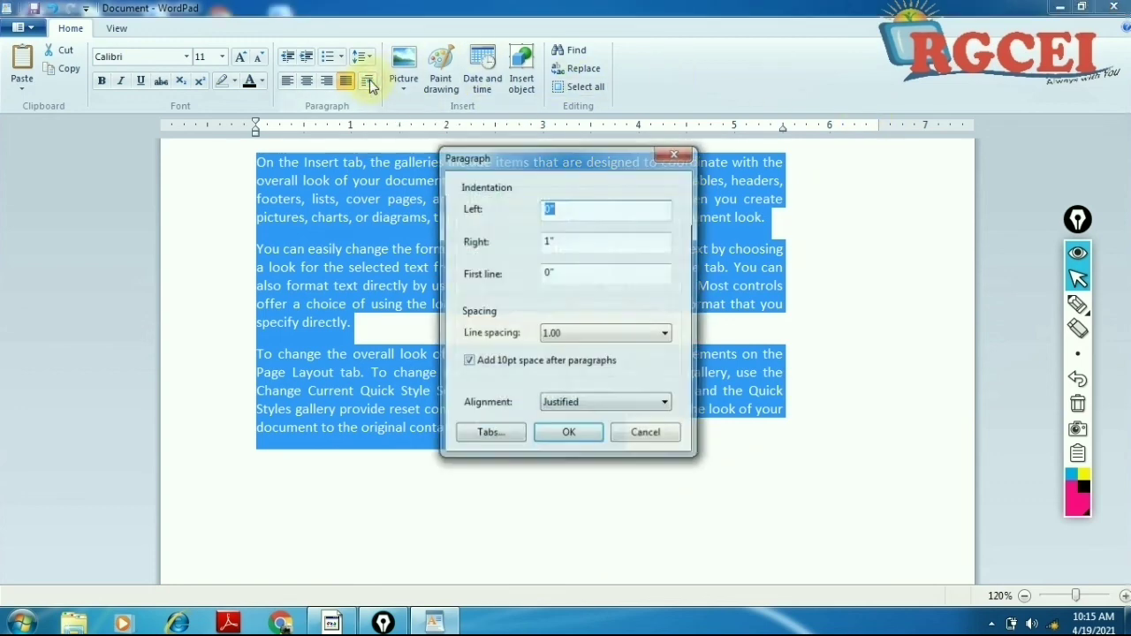
double_click(575, 240)
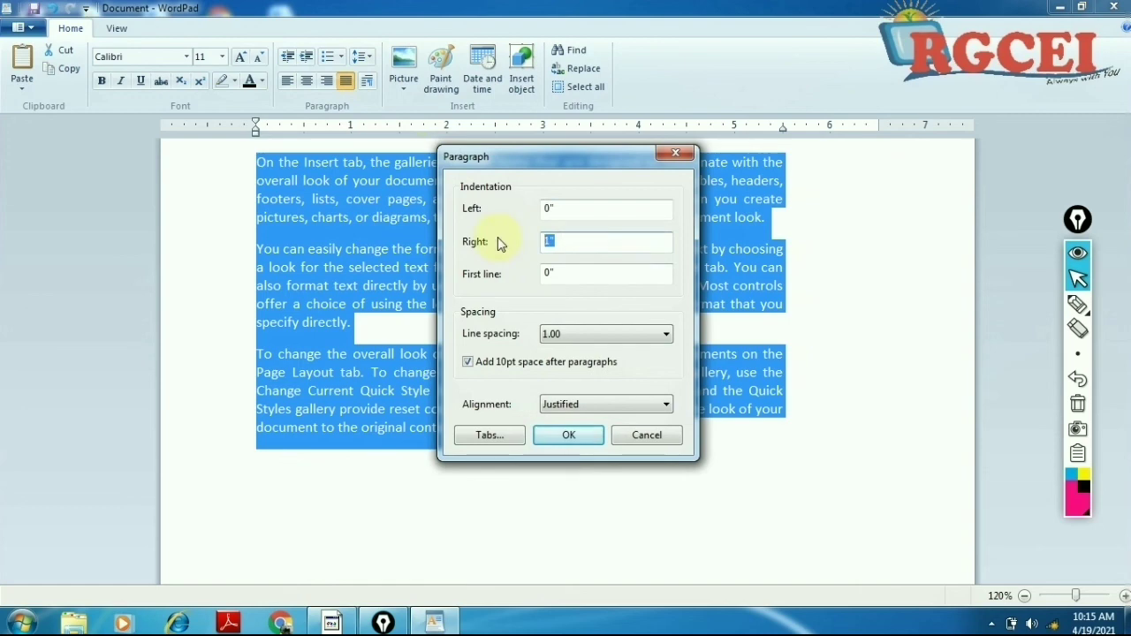
text(0)
click(557, 438)
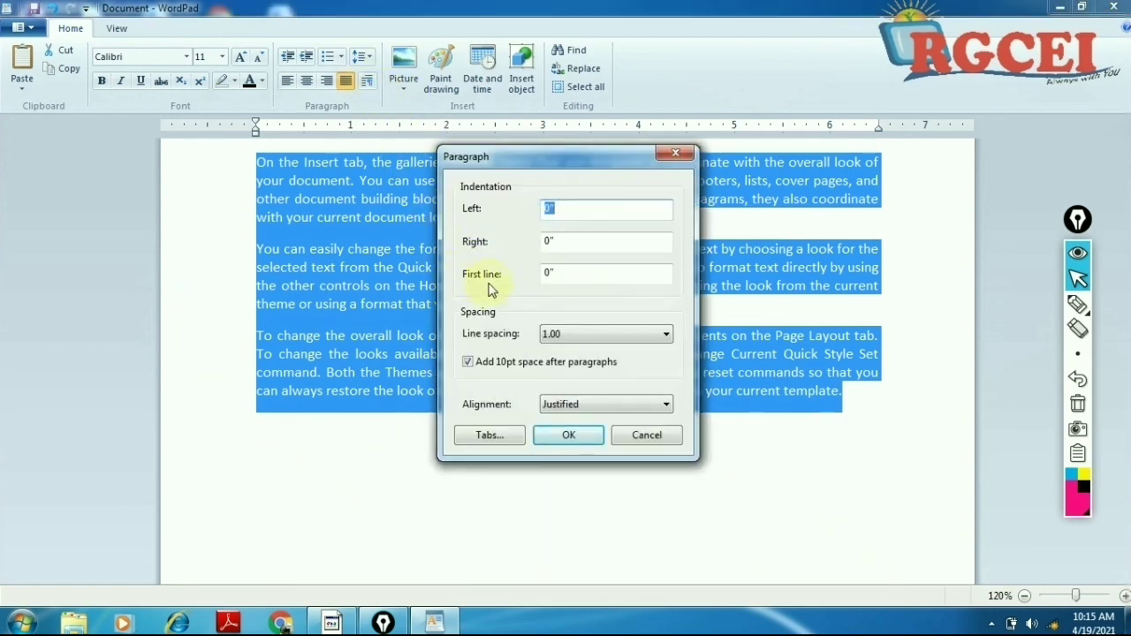
Step: Apply a 1-inch first-line indent and check it on each of the three paragraphs
click(272, 171)
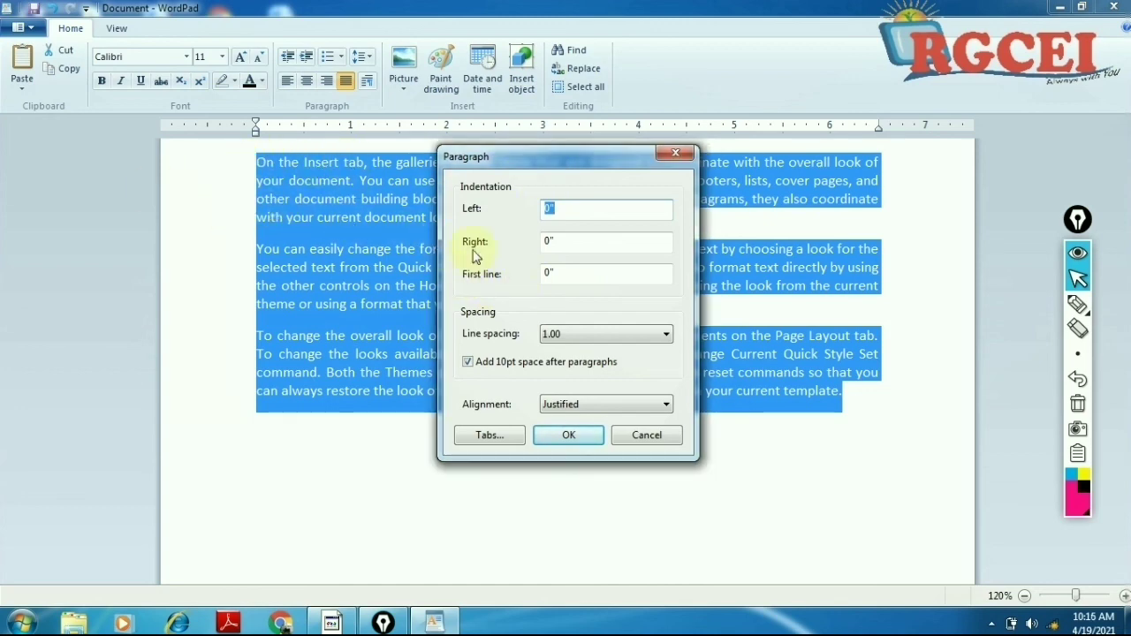
drag(560, 276, 494, 274)
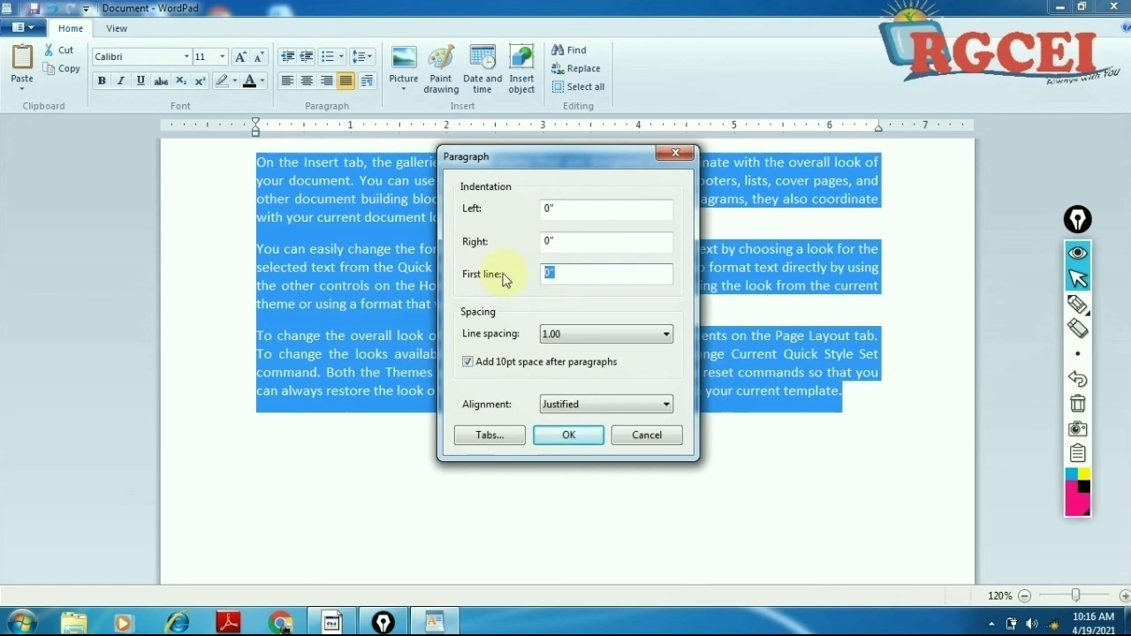
text(1)
click(571, 432)
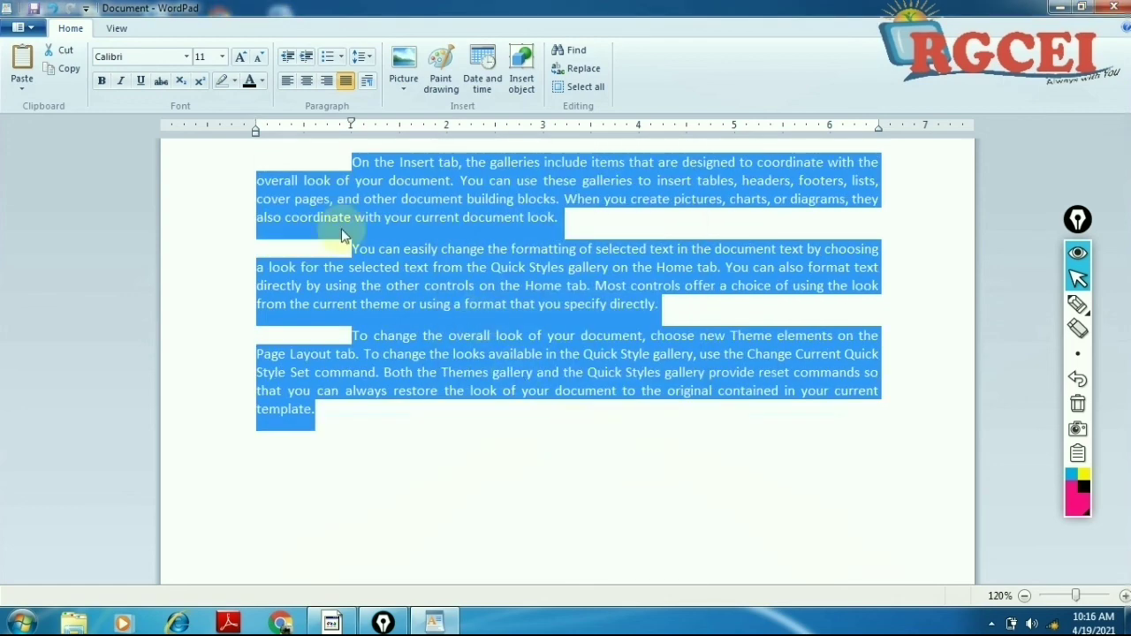
click(336, 169)
click(356, 165)
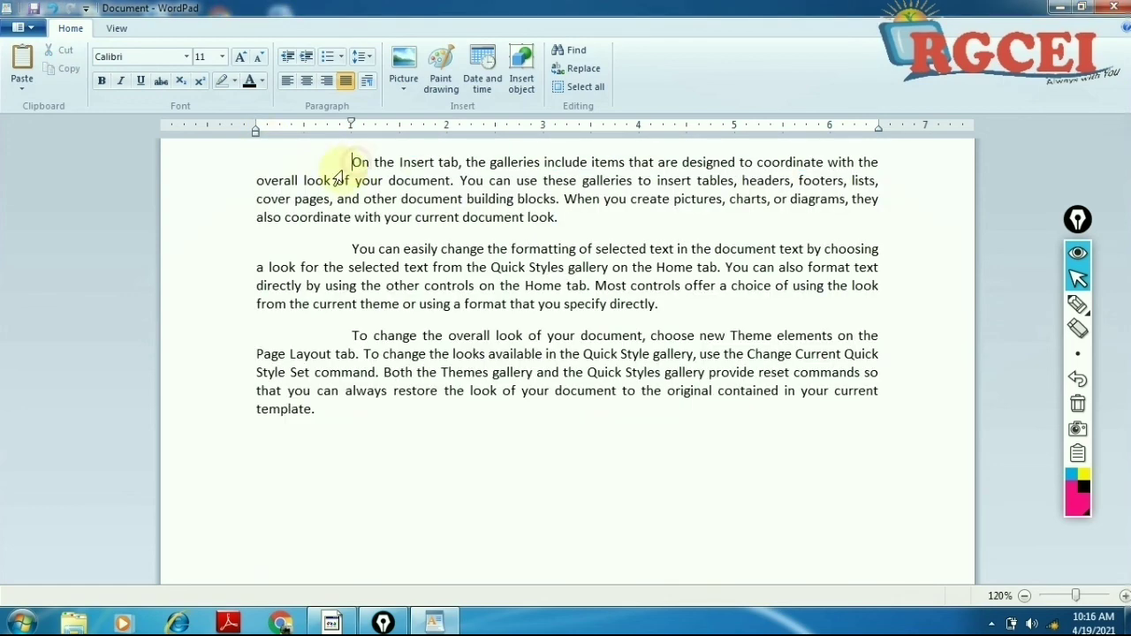
click(305, 251)
click(311, 336)
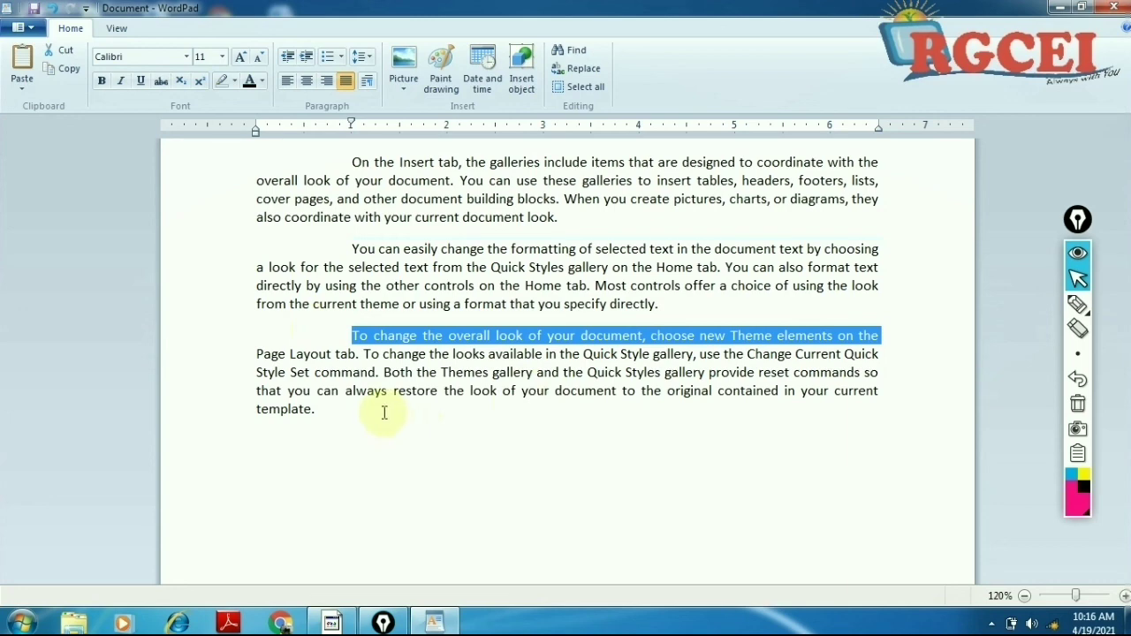
Step: Reselect all three paragraphs and set the first-line indent back to 0
triple_click(235, 366)
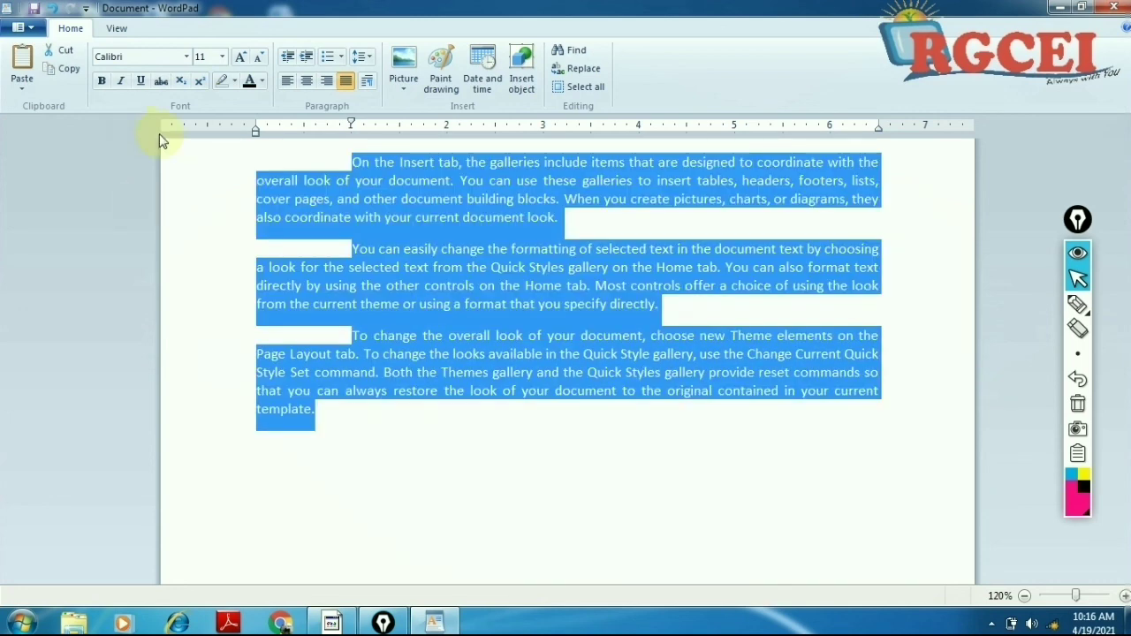
click(366, 82)
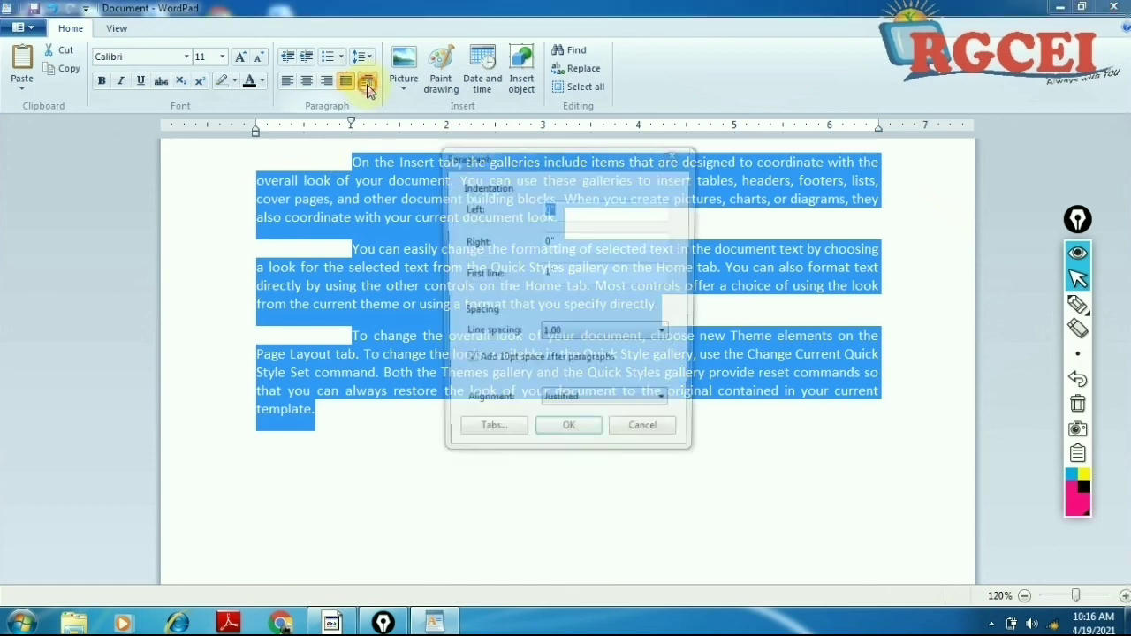
double_click(559, 272)
text(0)
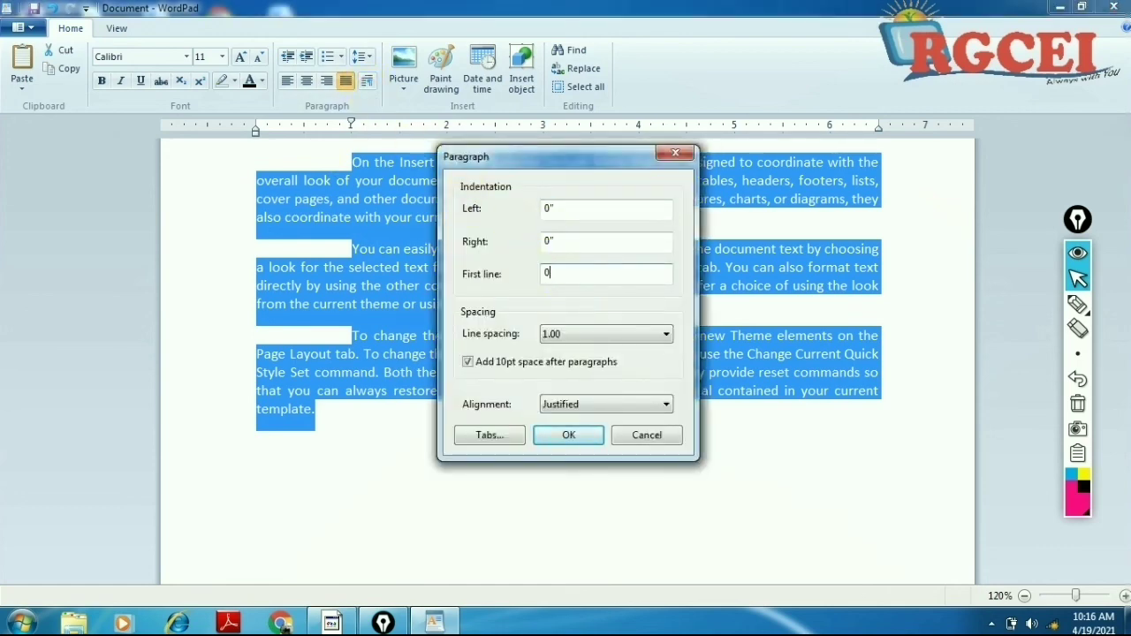
click(569, 435)
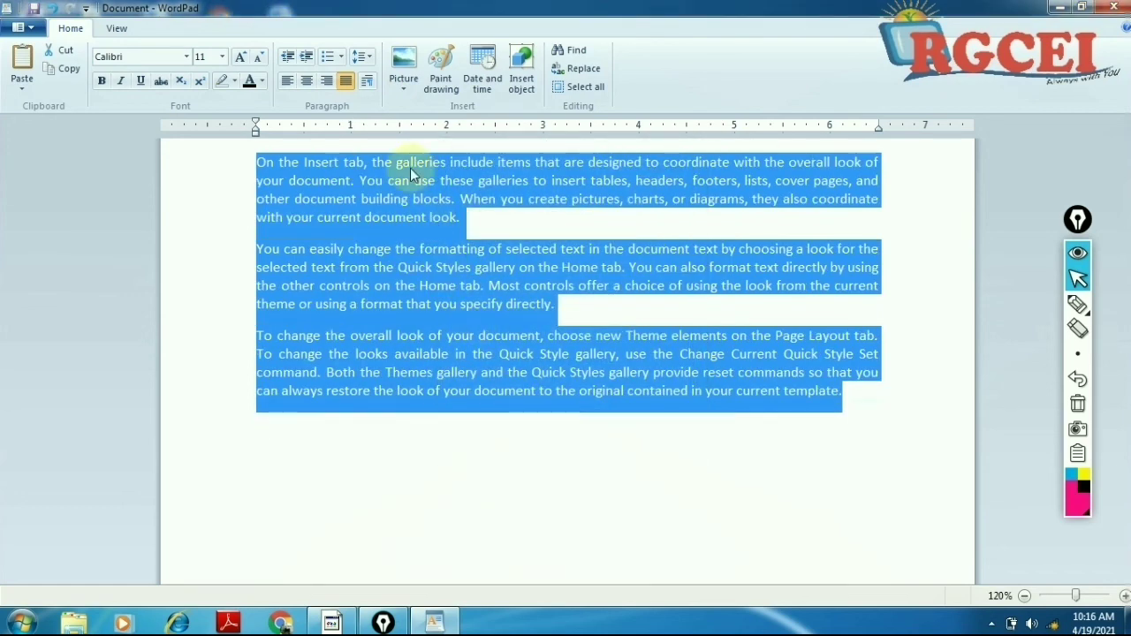
click(367, 81)
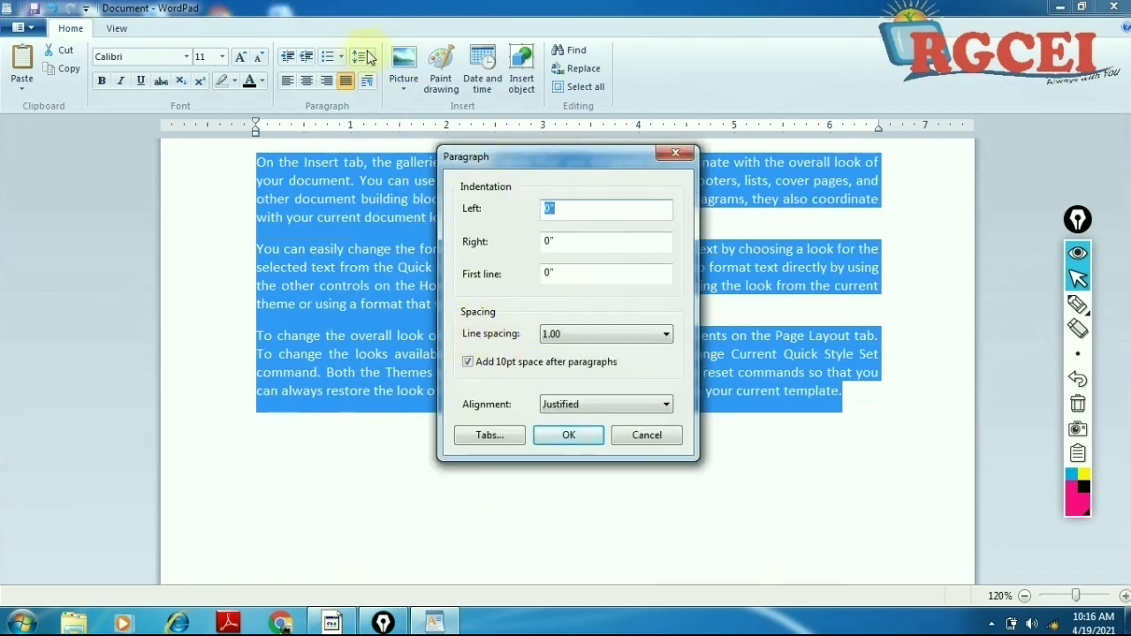
click(608, 331)
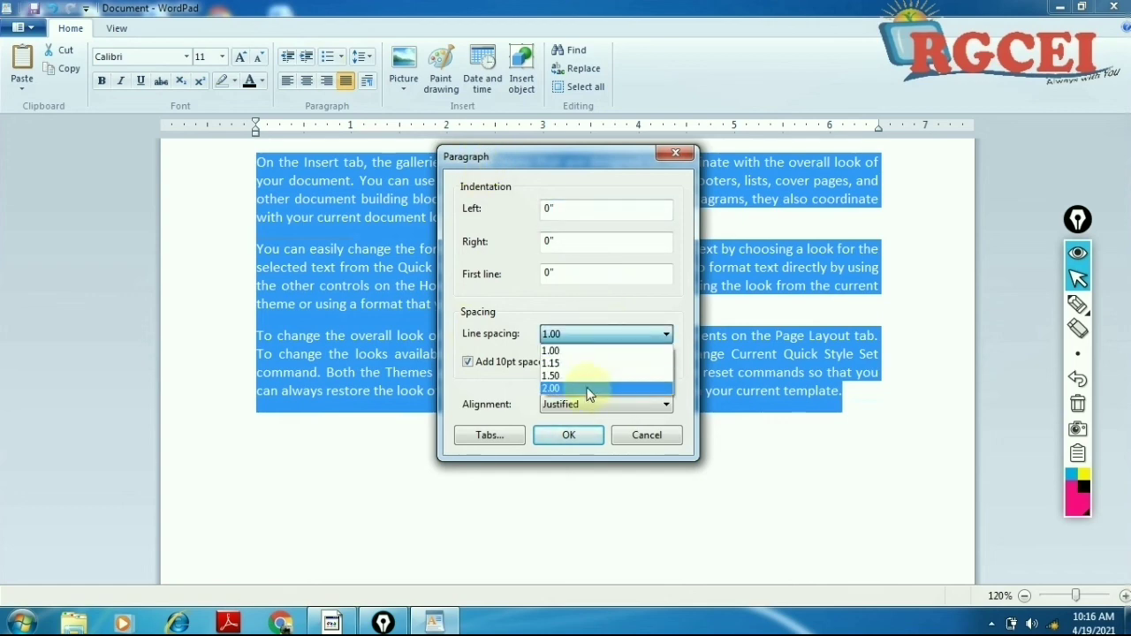
click(471, 390)
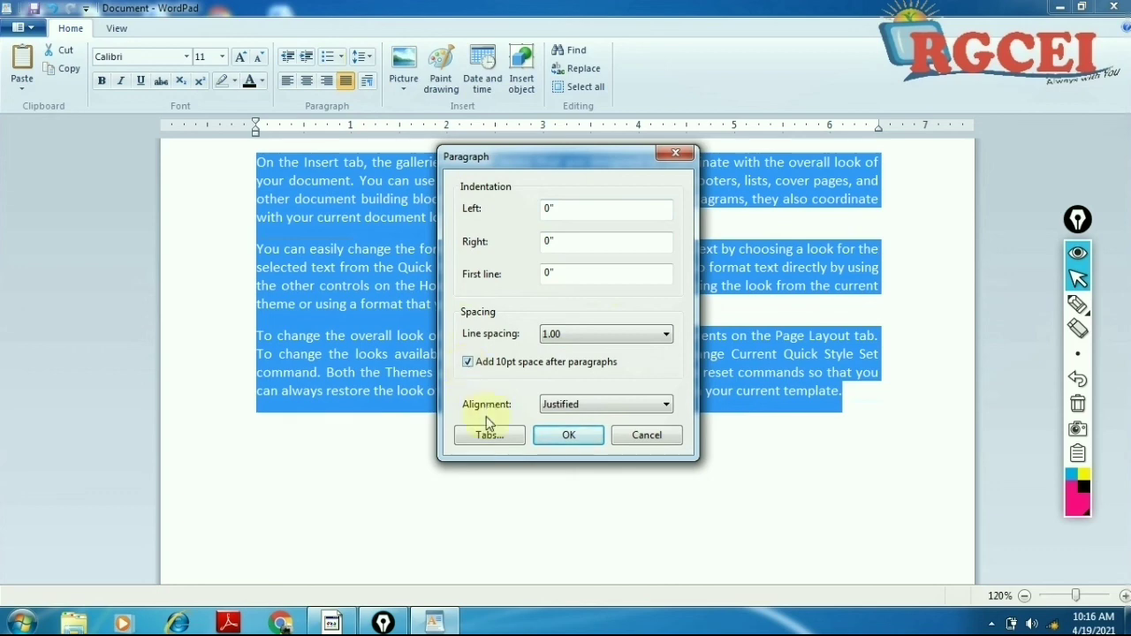
click(590, 407)
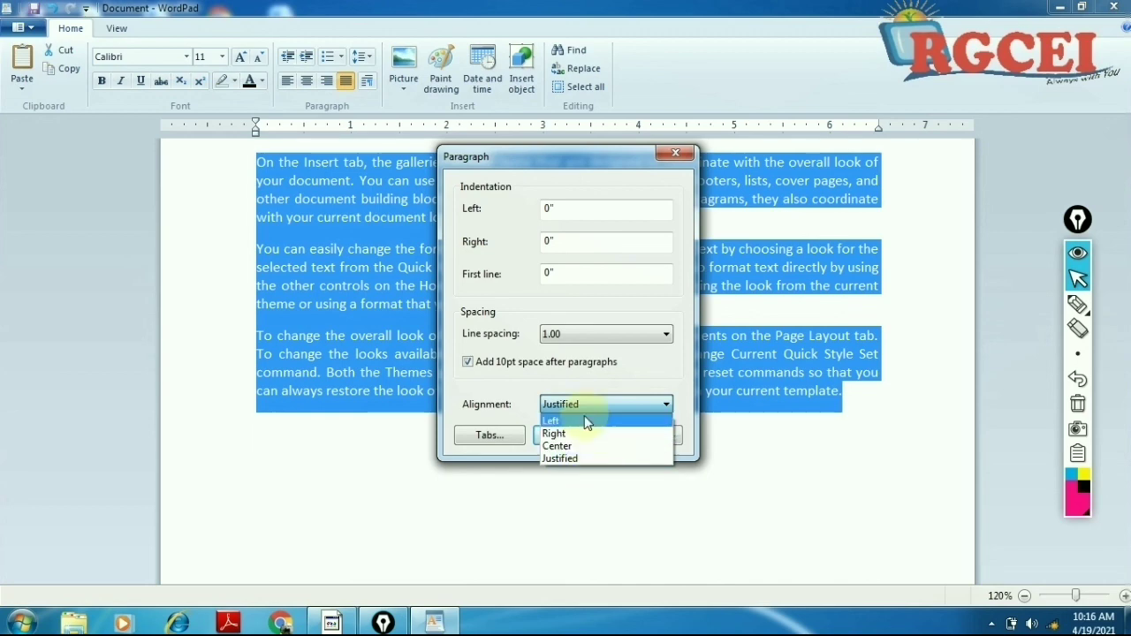
click(588, 405)
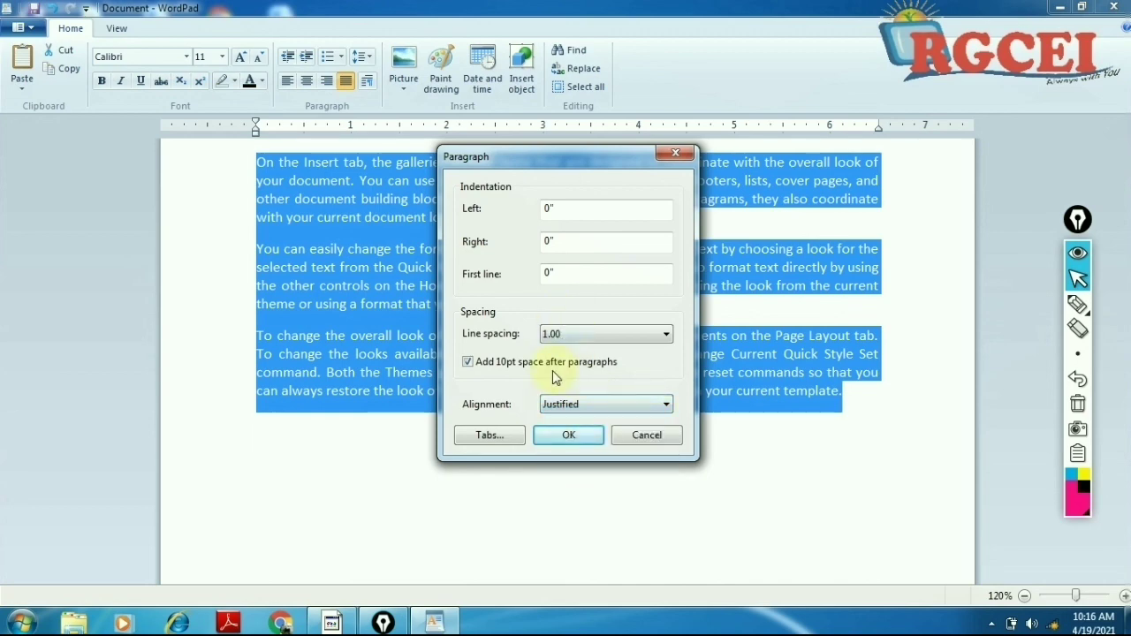
click(568, 434)
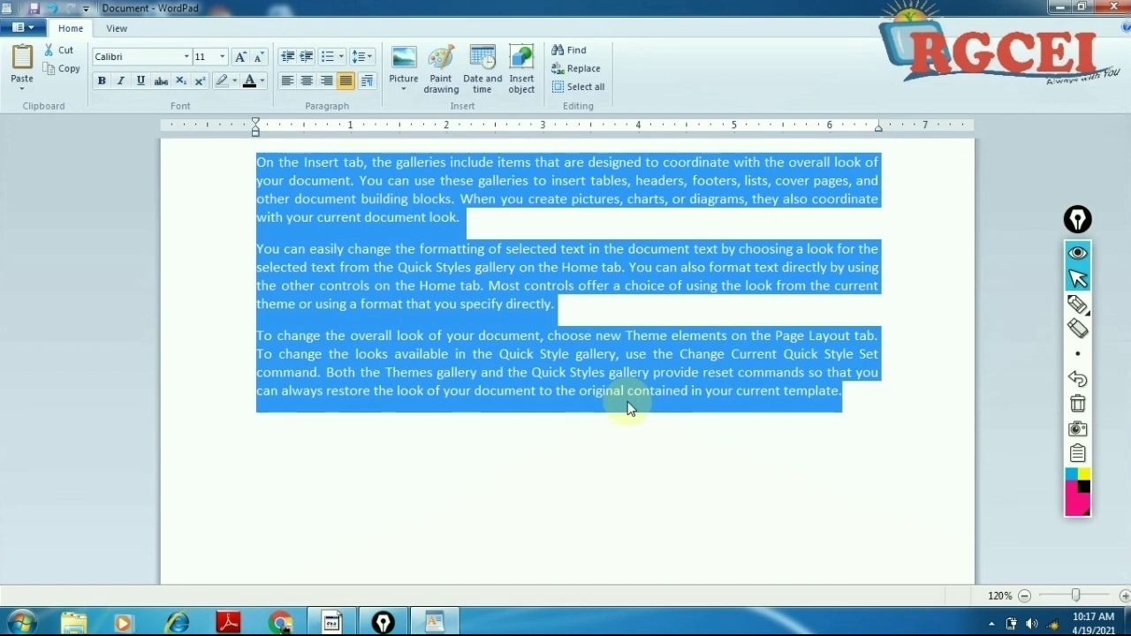
click(257, 162)
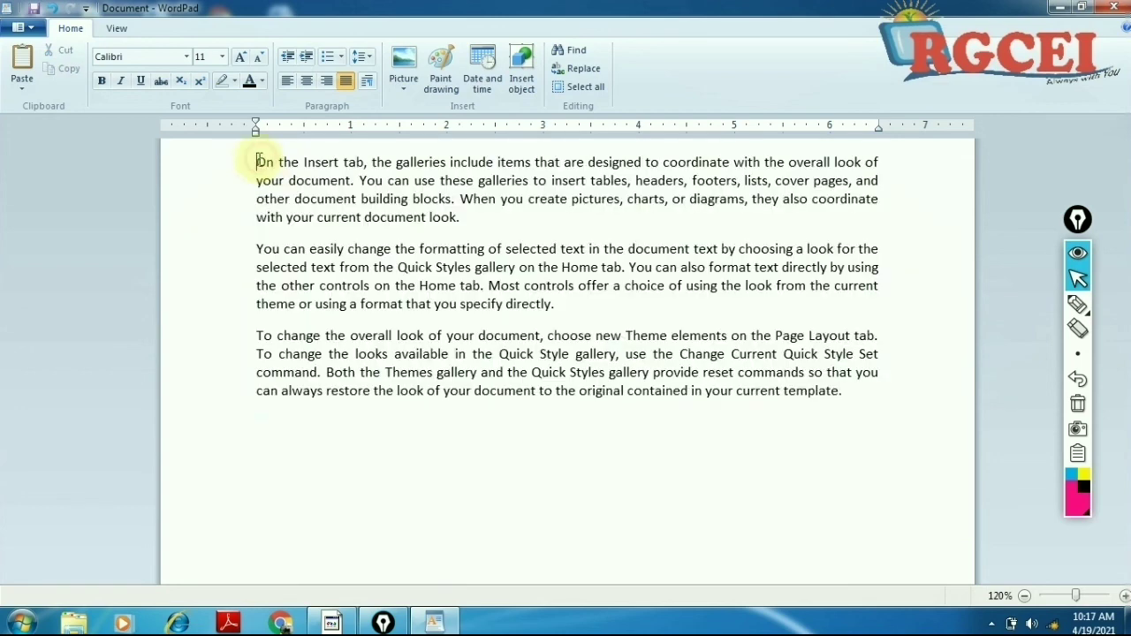
drag(257, 162, 777, 399)
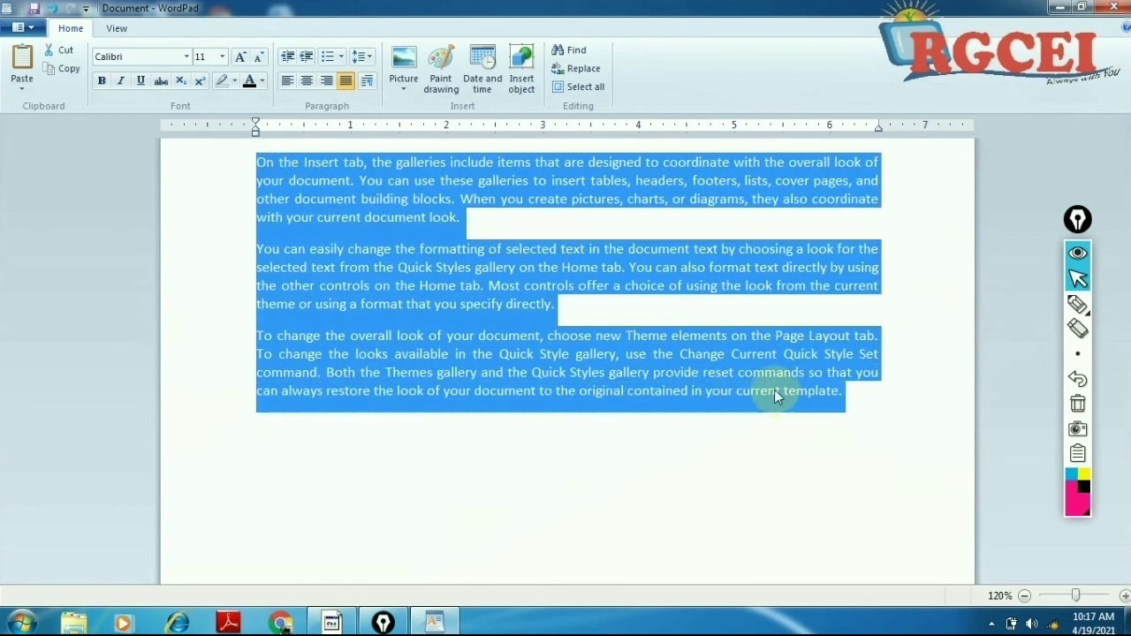
click(536, 306)
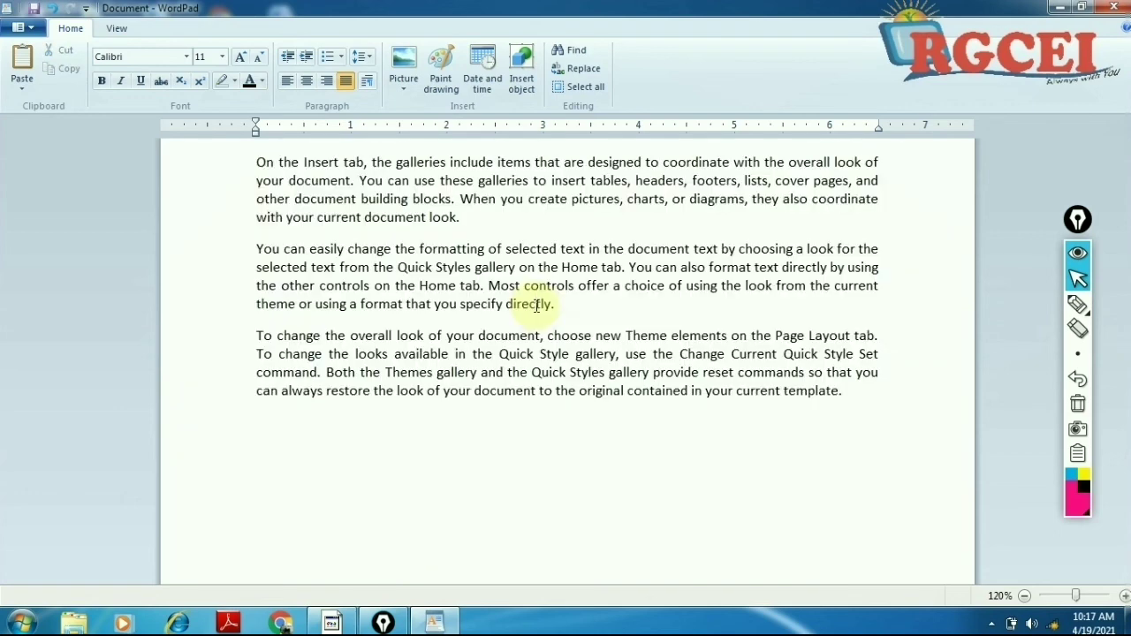
click(594, 302)
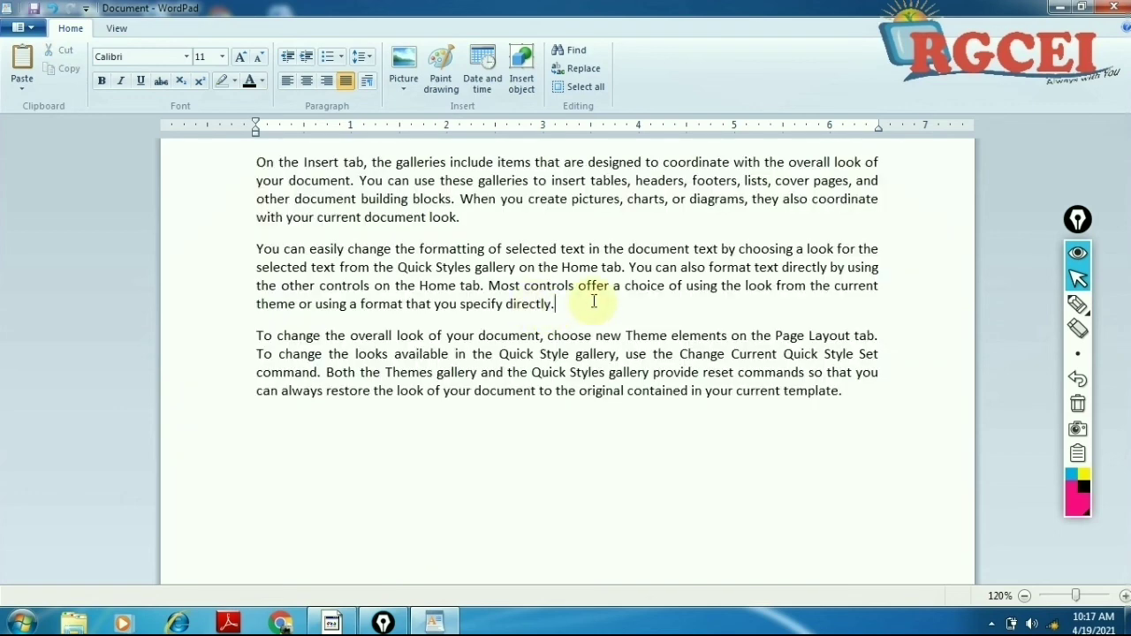